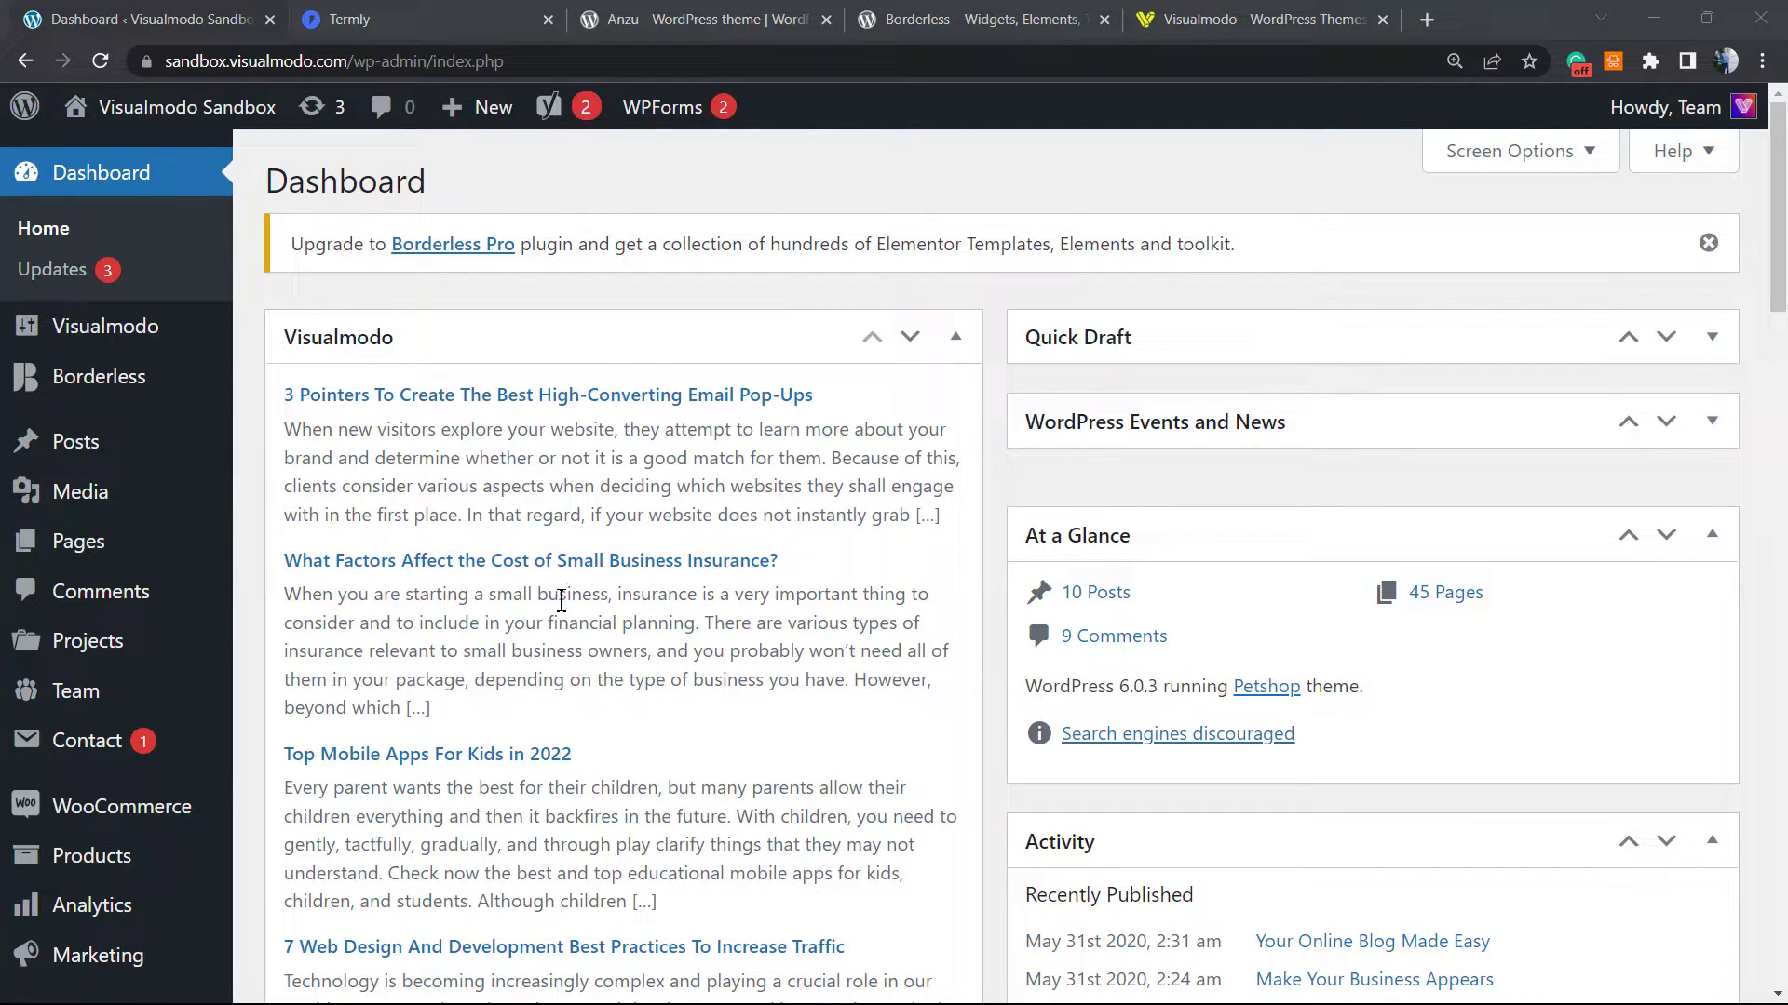
- Scroll down the Dashboard's admin menu to reveal the Settings submenu
scroll(38, 707, down, 5)
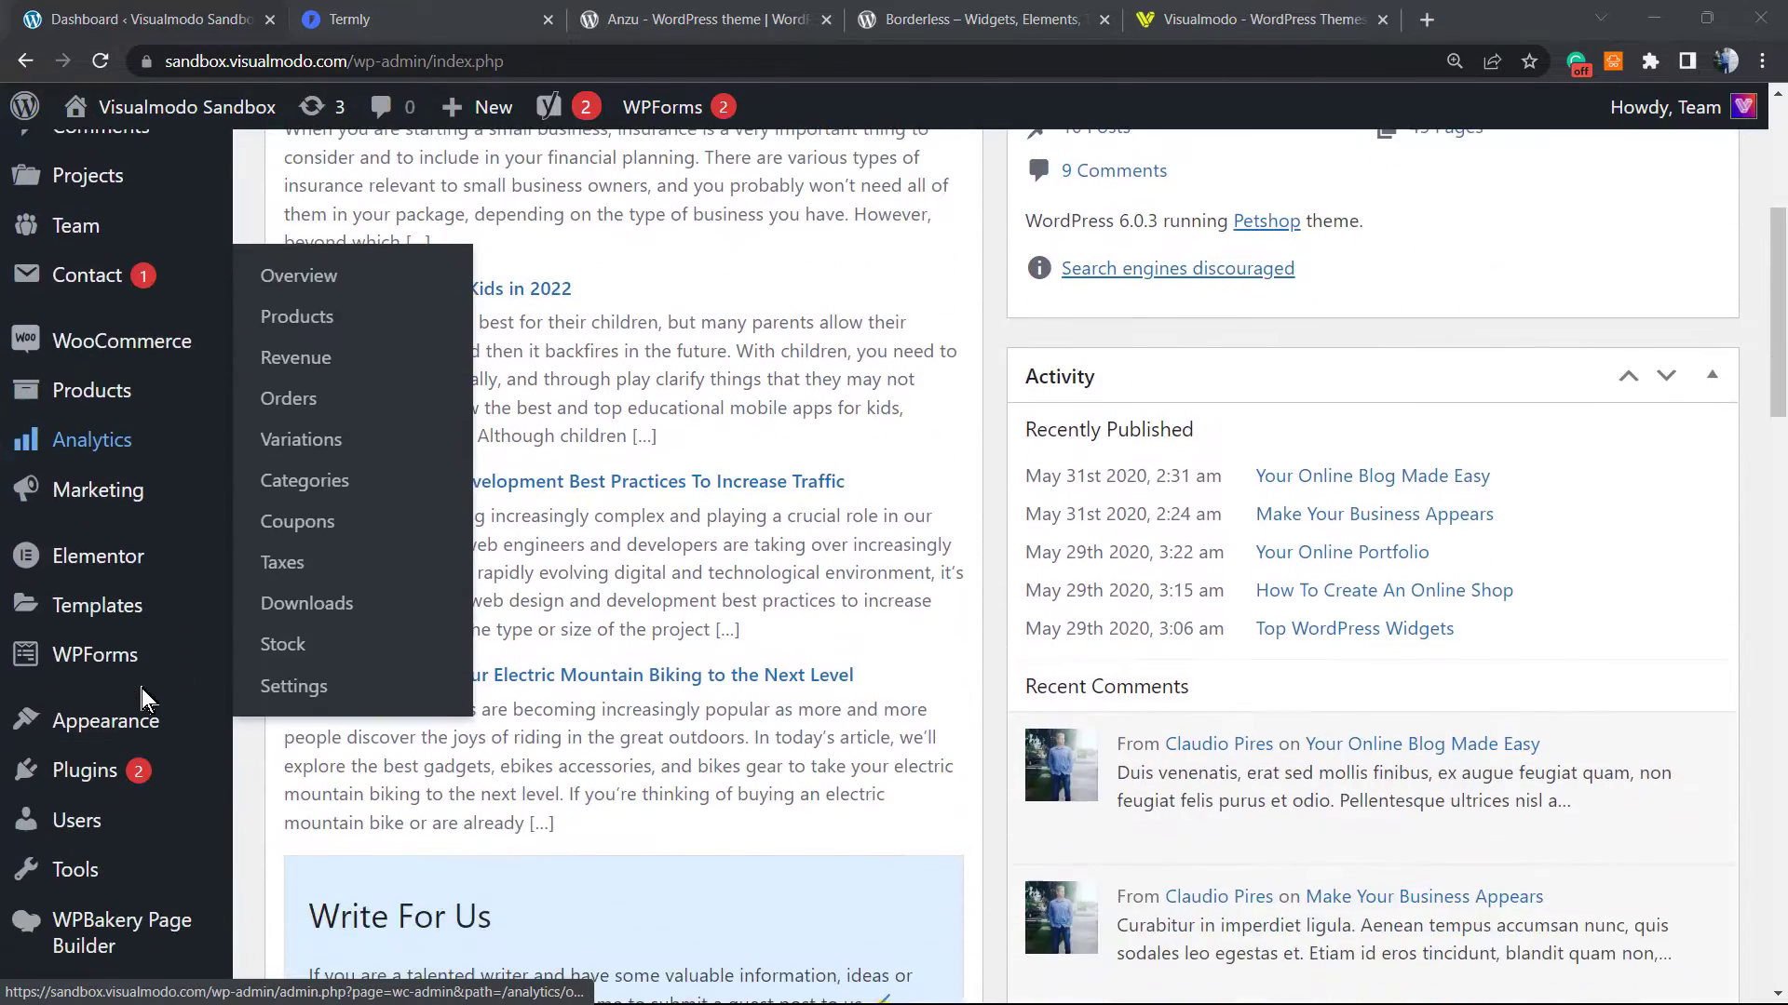
scroll(142, 685, down, 3)
mouse_move(144, 776)
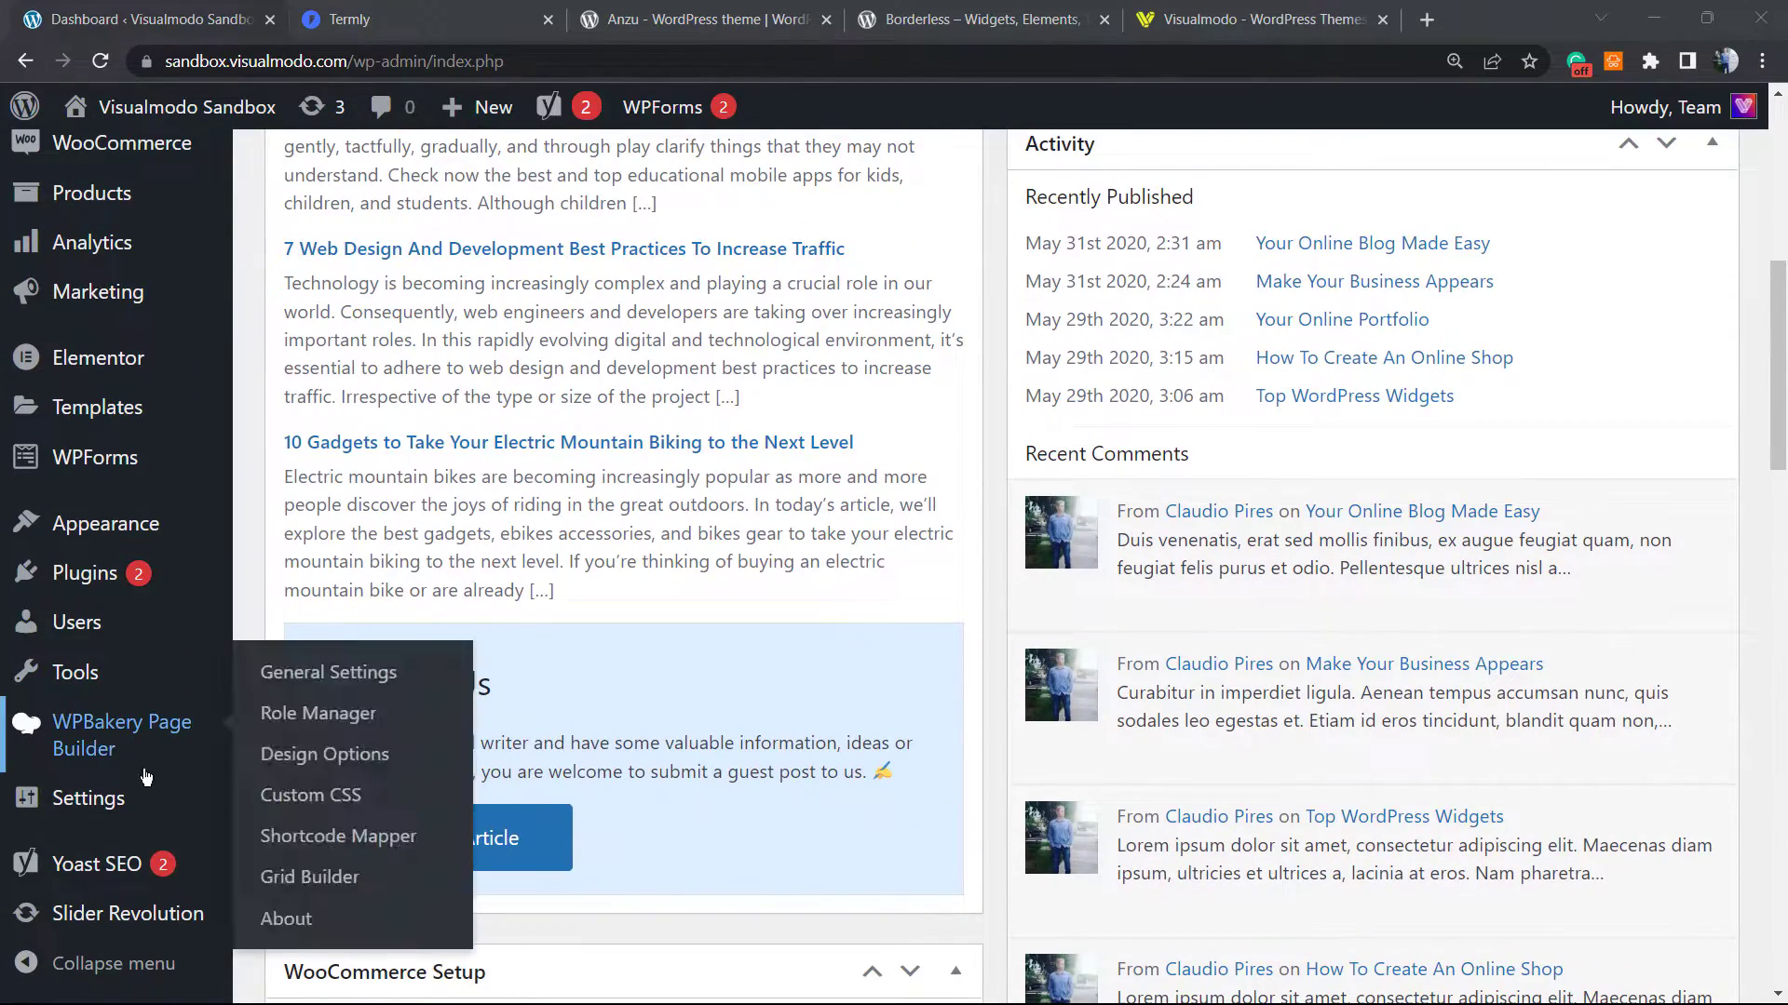
mouse_move(100, 807)
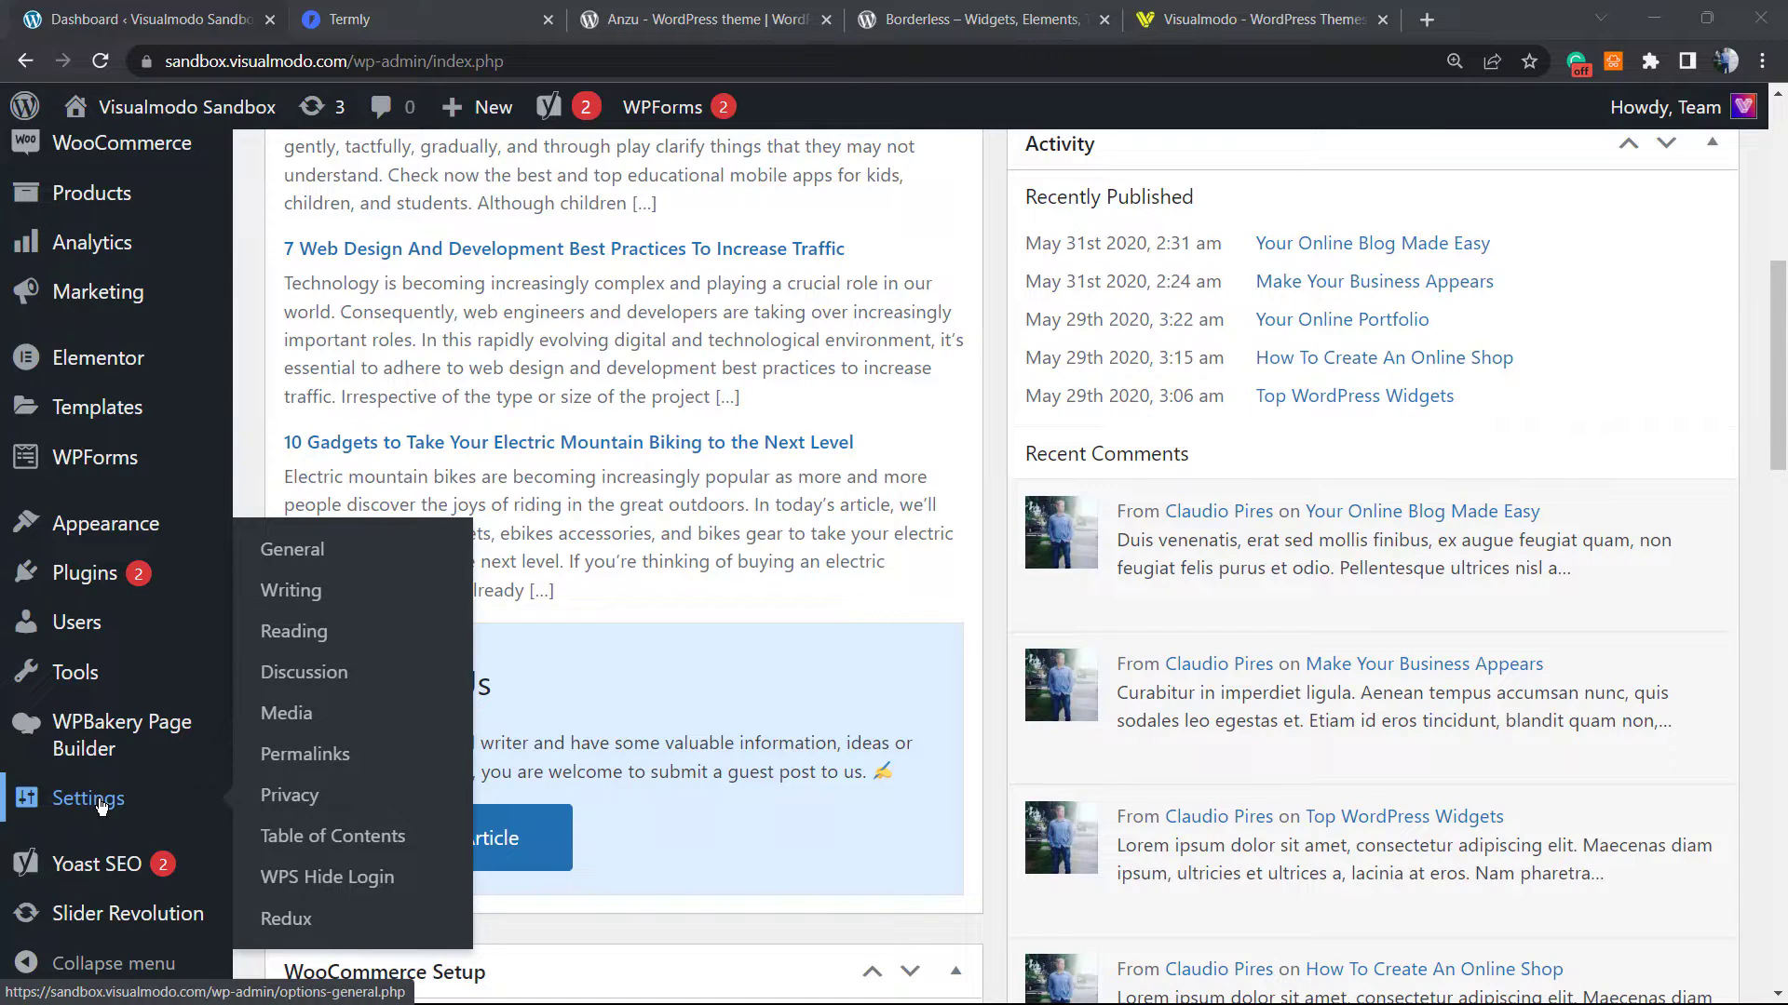
- Go to Settings > Privacy, dismiss the missing-page notice, and switch to the Policy Guide
click(309, 799)
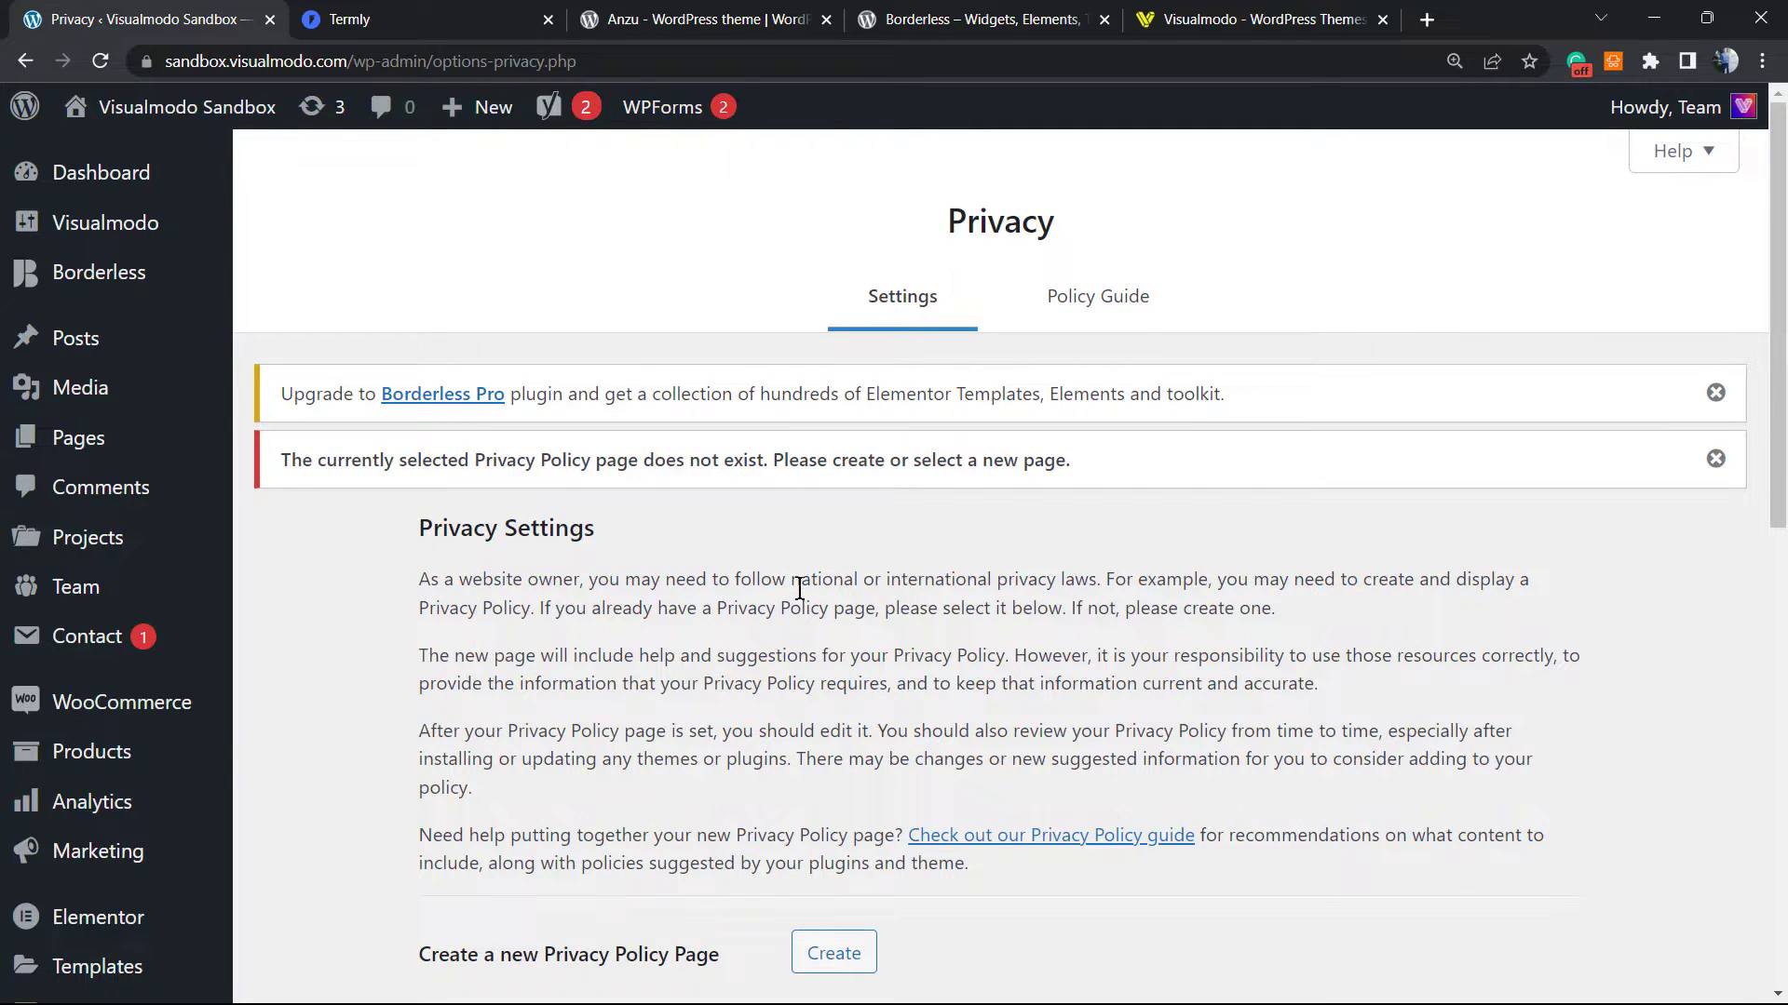
click(1715, 459)
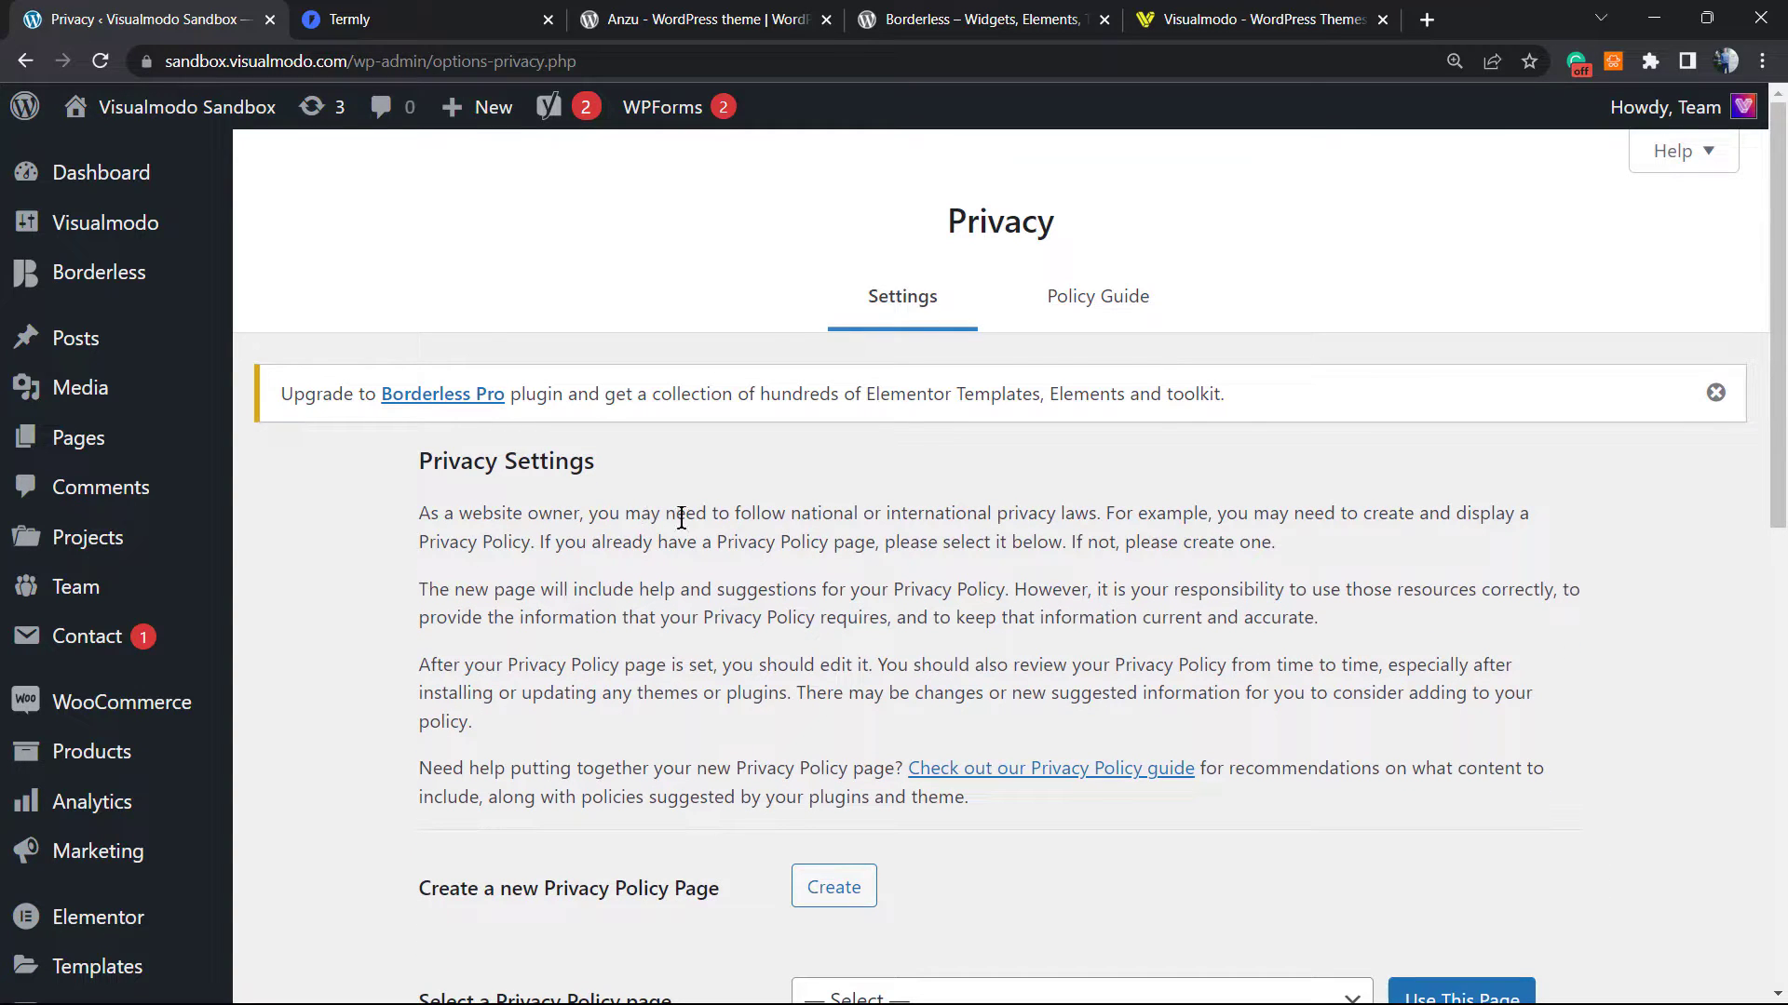
click(1098, 307)
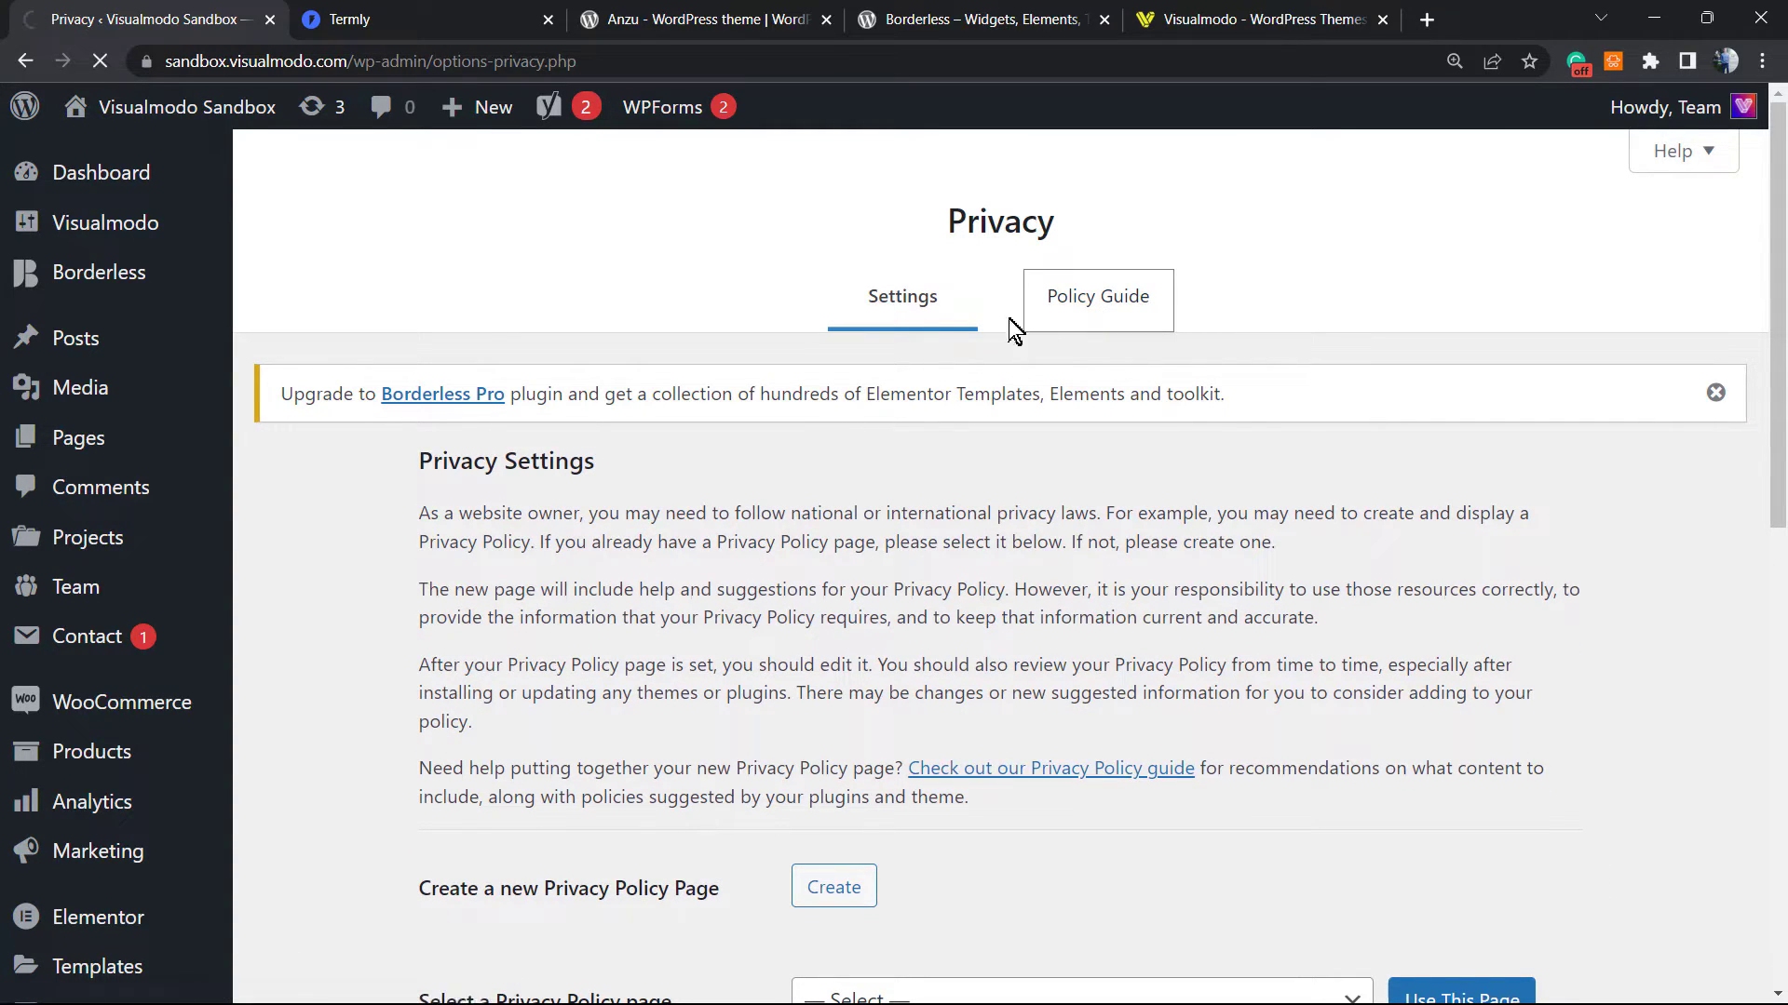
scroll(738, 610, down, 3)
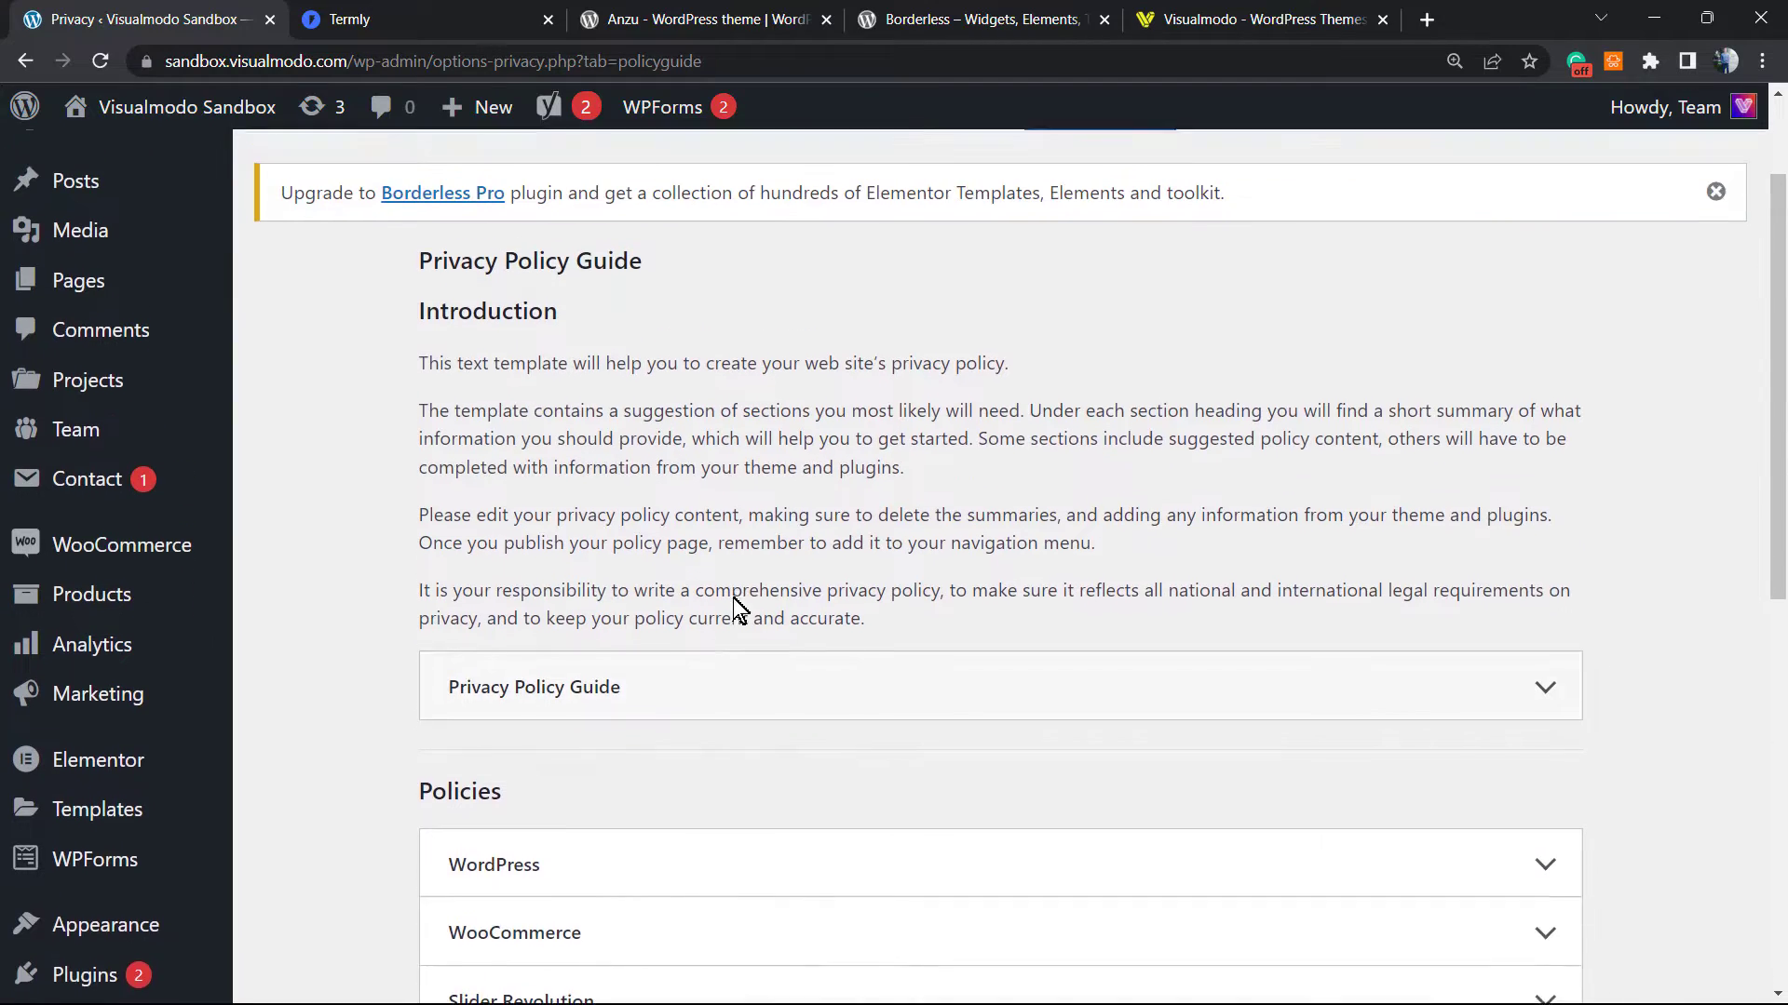
scroll(708, 633, up, 1)
scroll(679, 639, down, 2)
- Expand and collapse the guide, WordPress and WooCommerce suggested policy texts
click(698, 607)
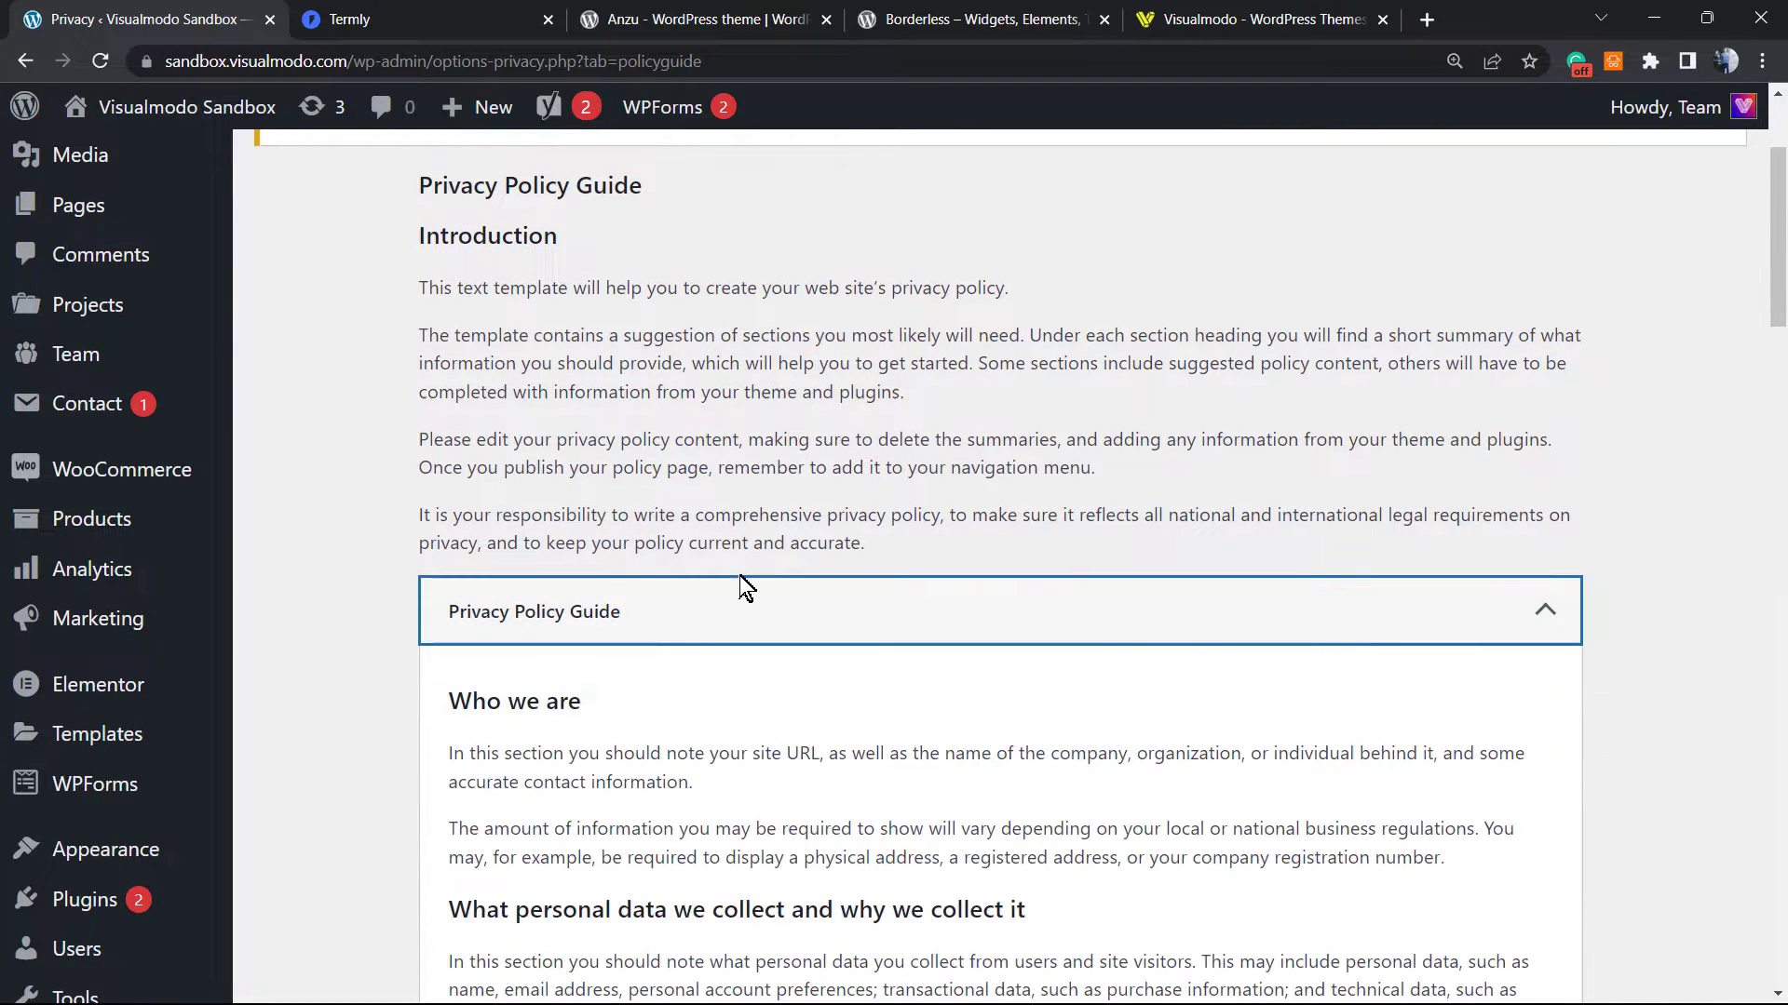
click(697, 601)
scroll(700, 614, down, 1)
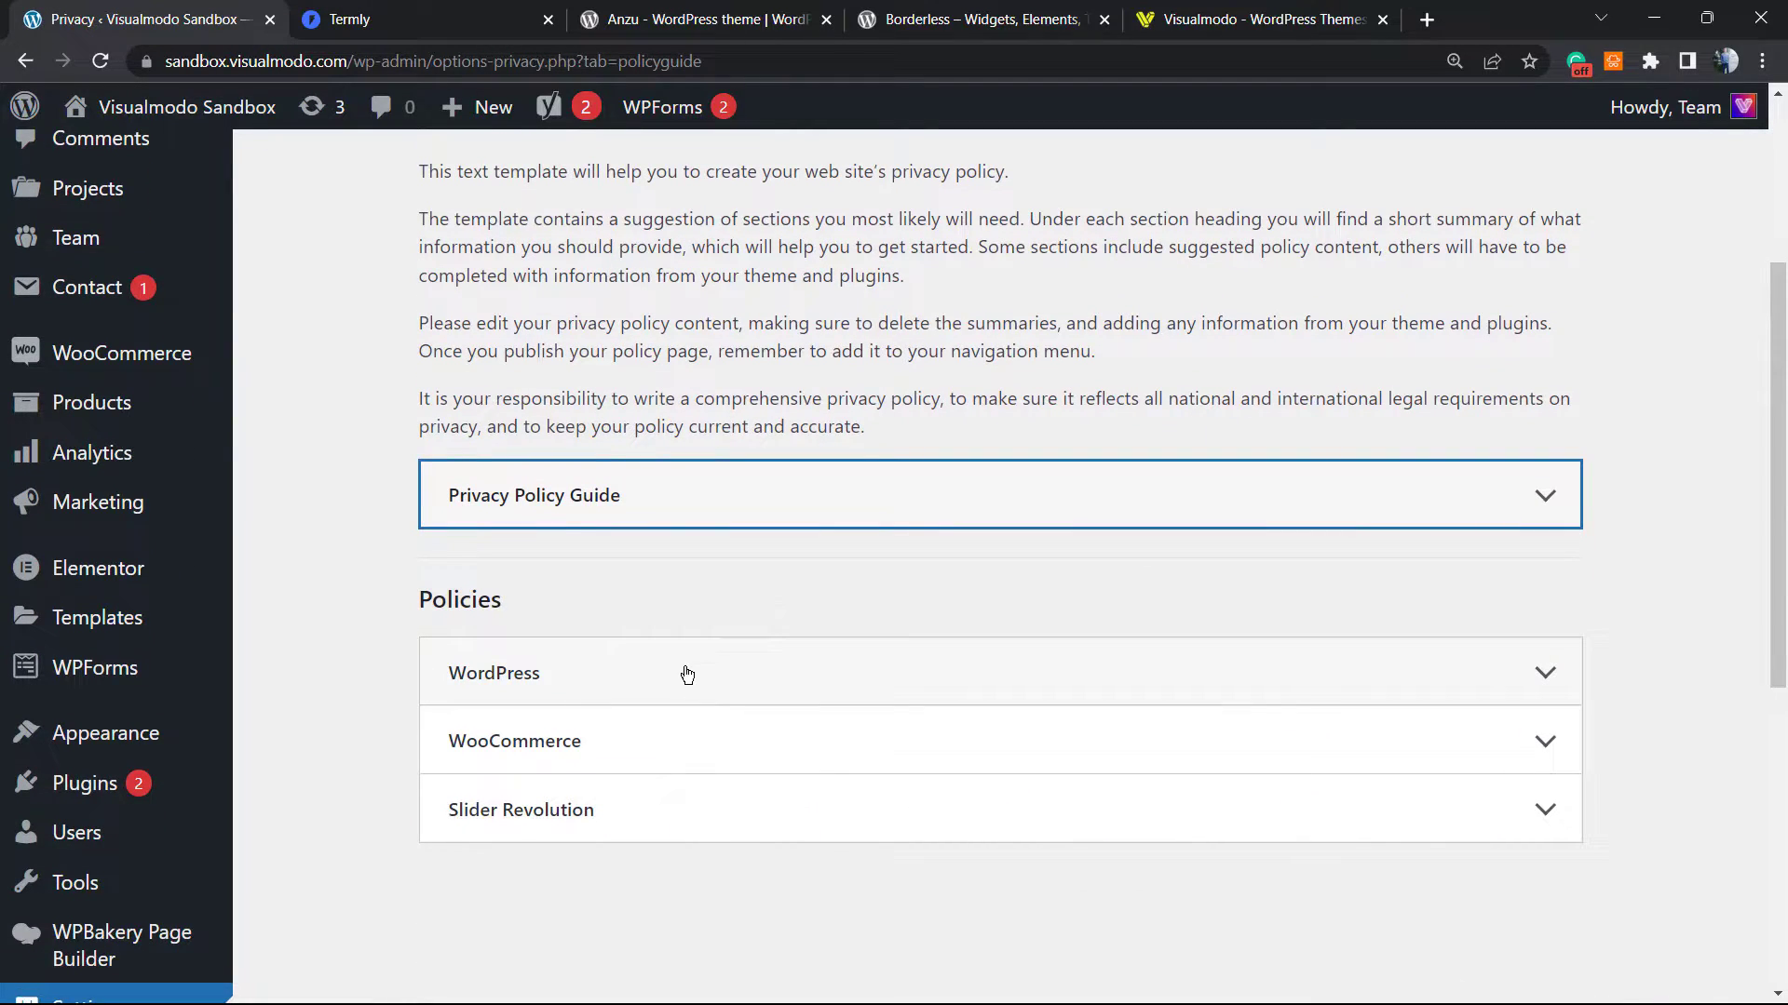
click(687, 674)
click(684, 672)
scroll(670, 659, down, 1)
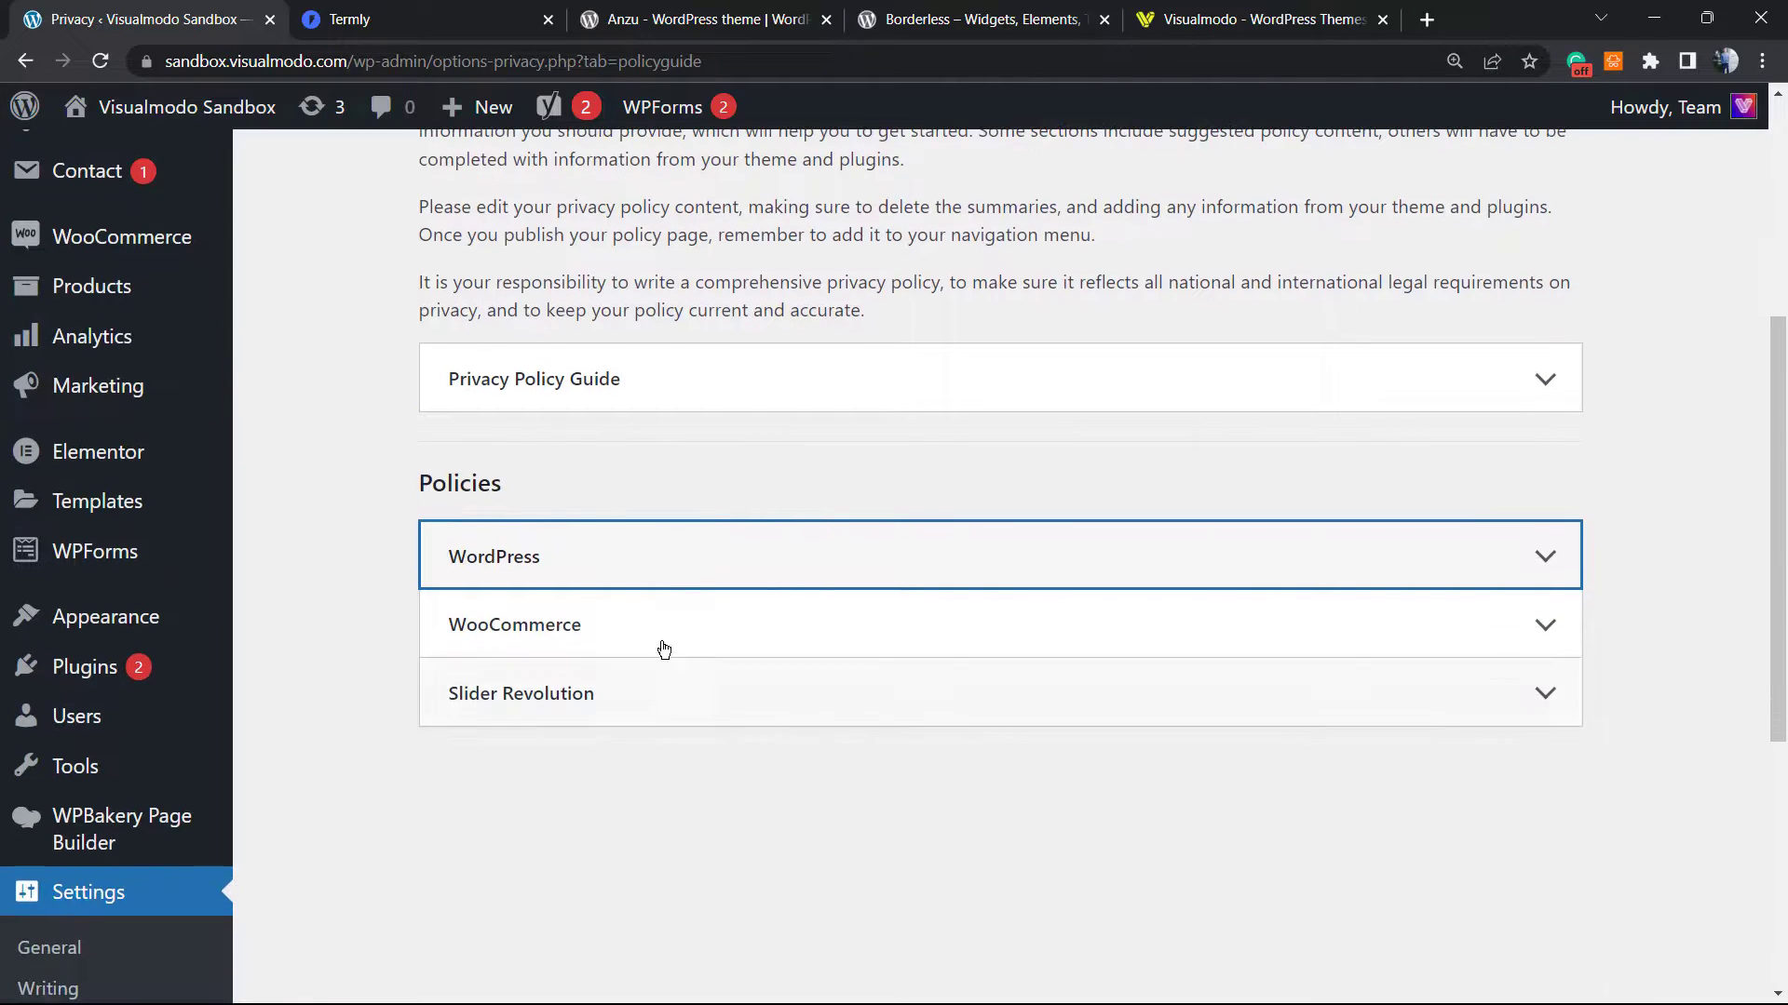
click(649, 626)
click(649, 627)
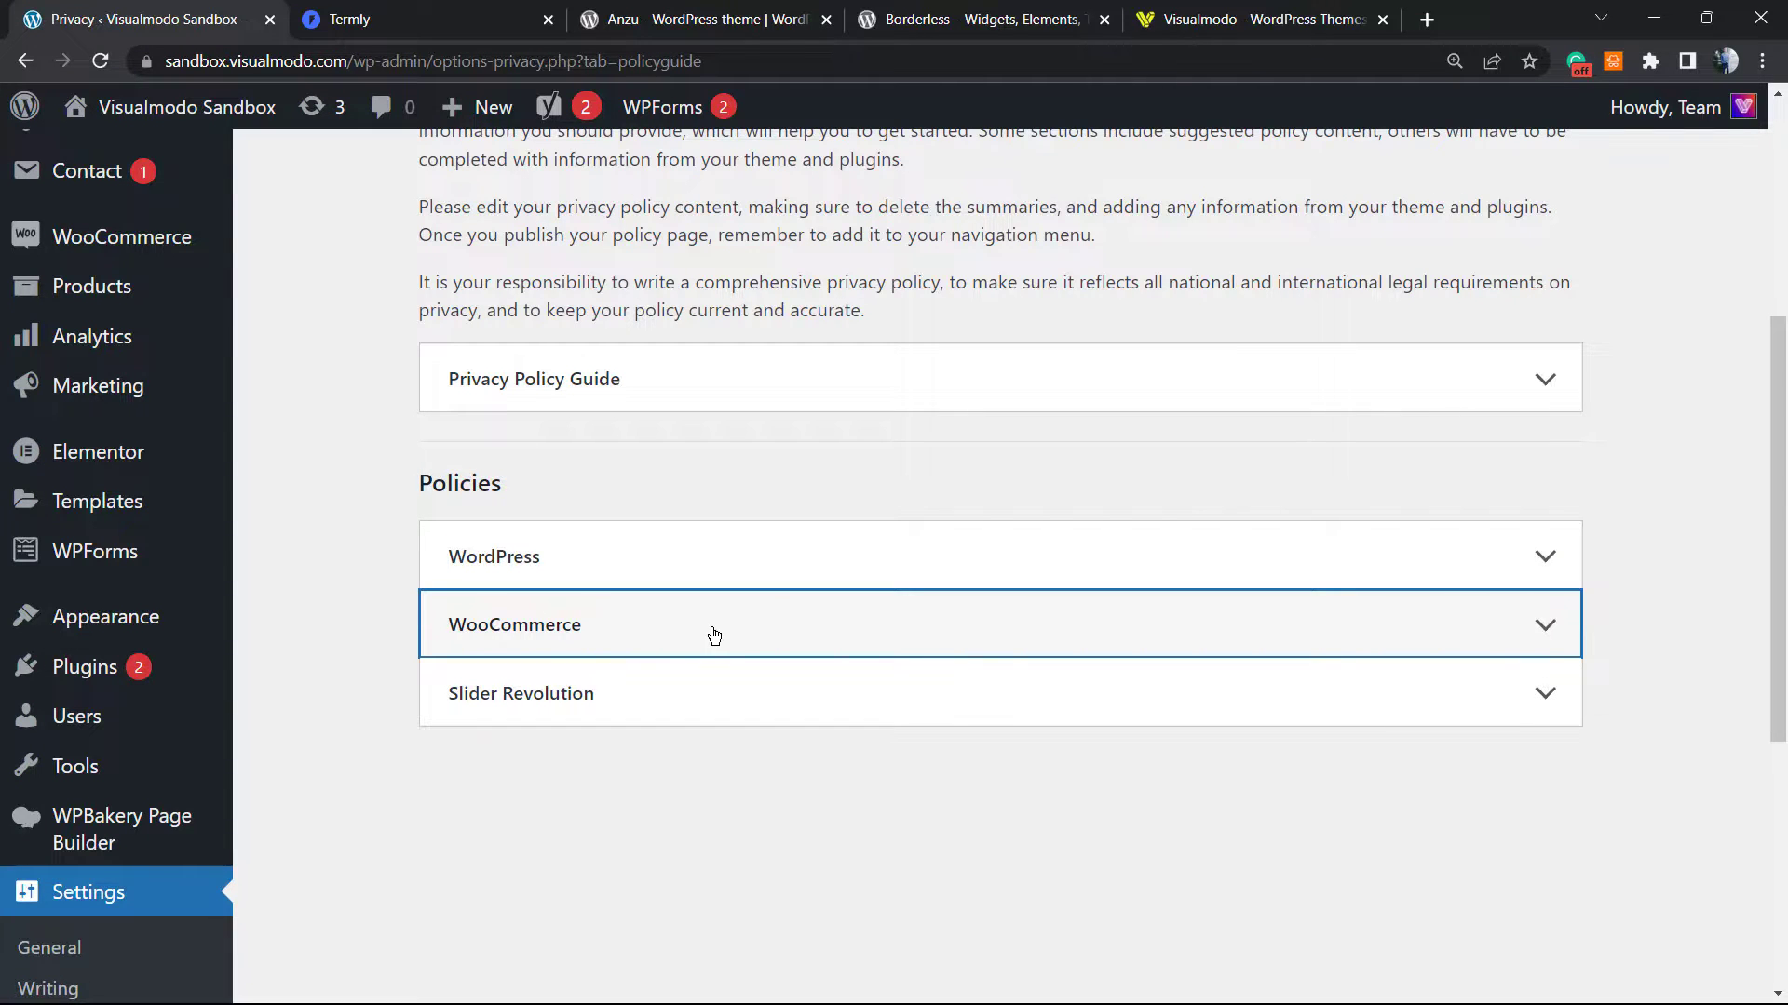
scroll(714, 636, up, 5)
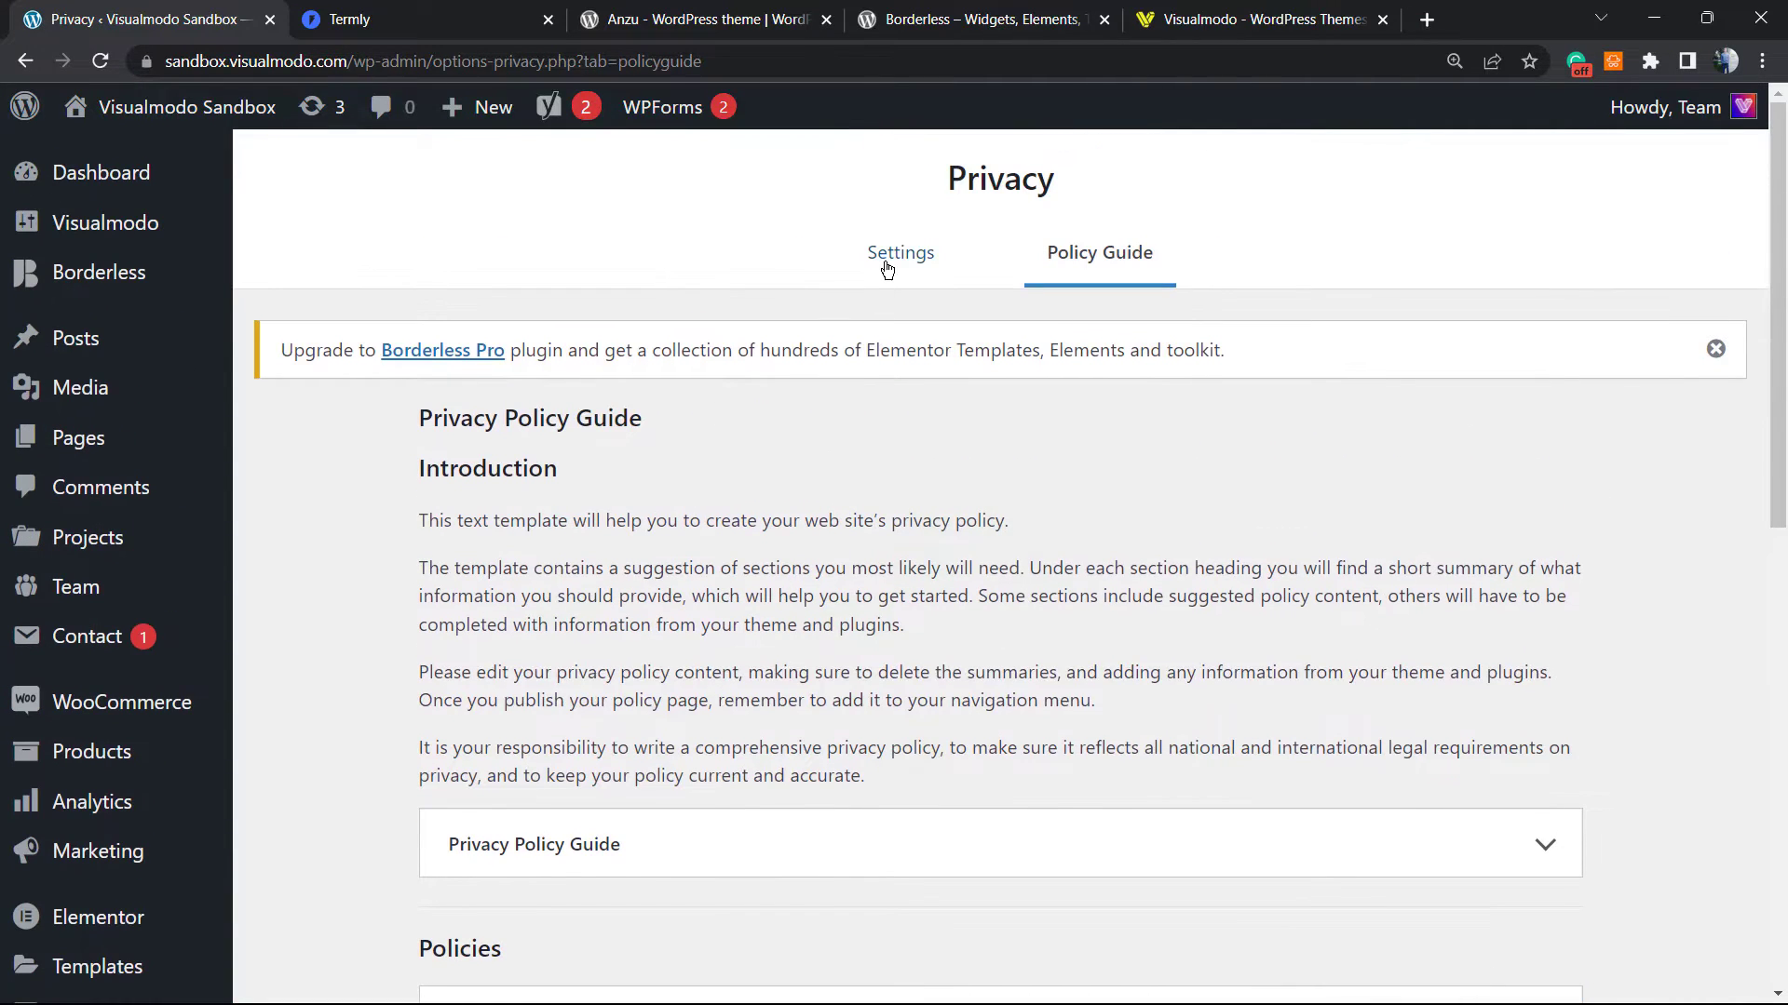
- Return to Privacy Settings, dismiss the notice, and create a new Privacy Policy page
click(886, 267)
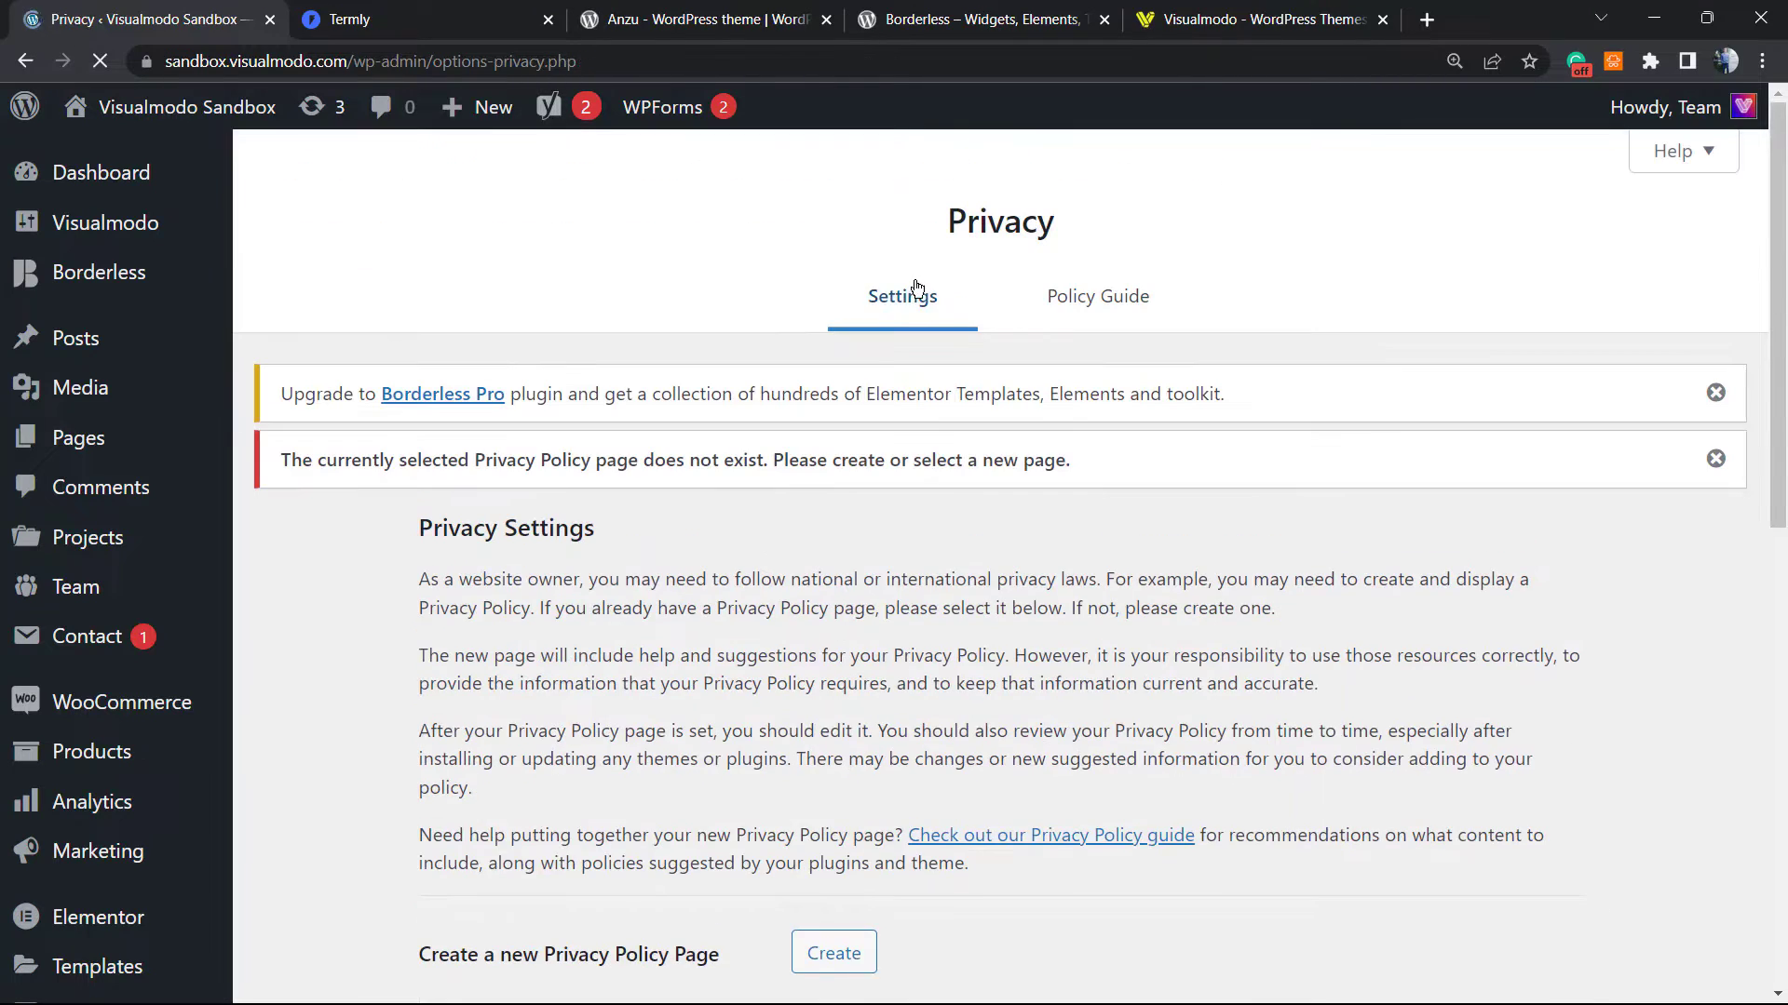
click(906, 321)
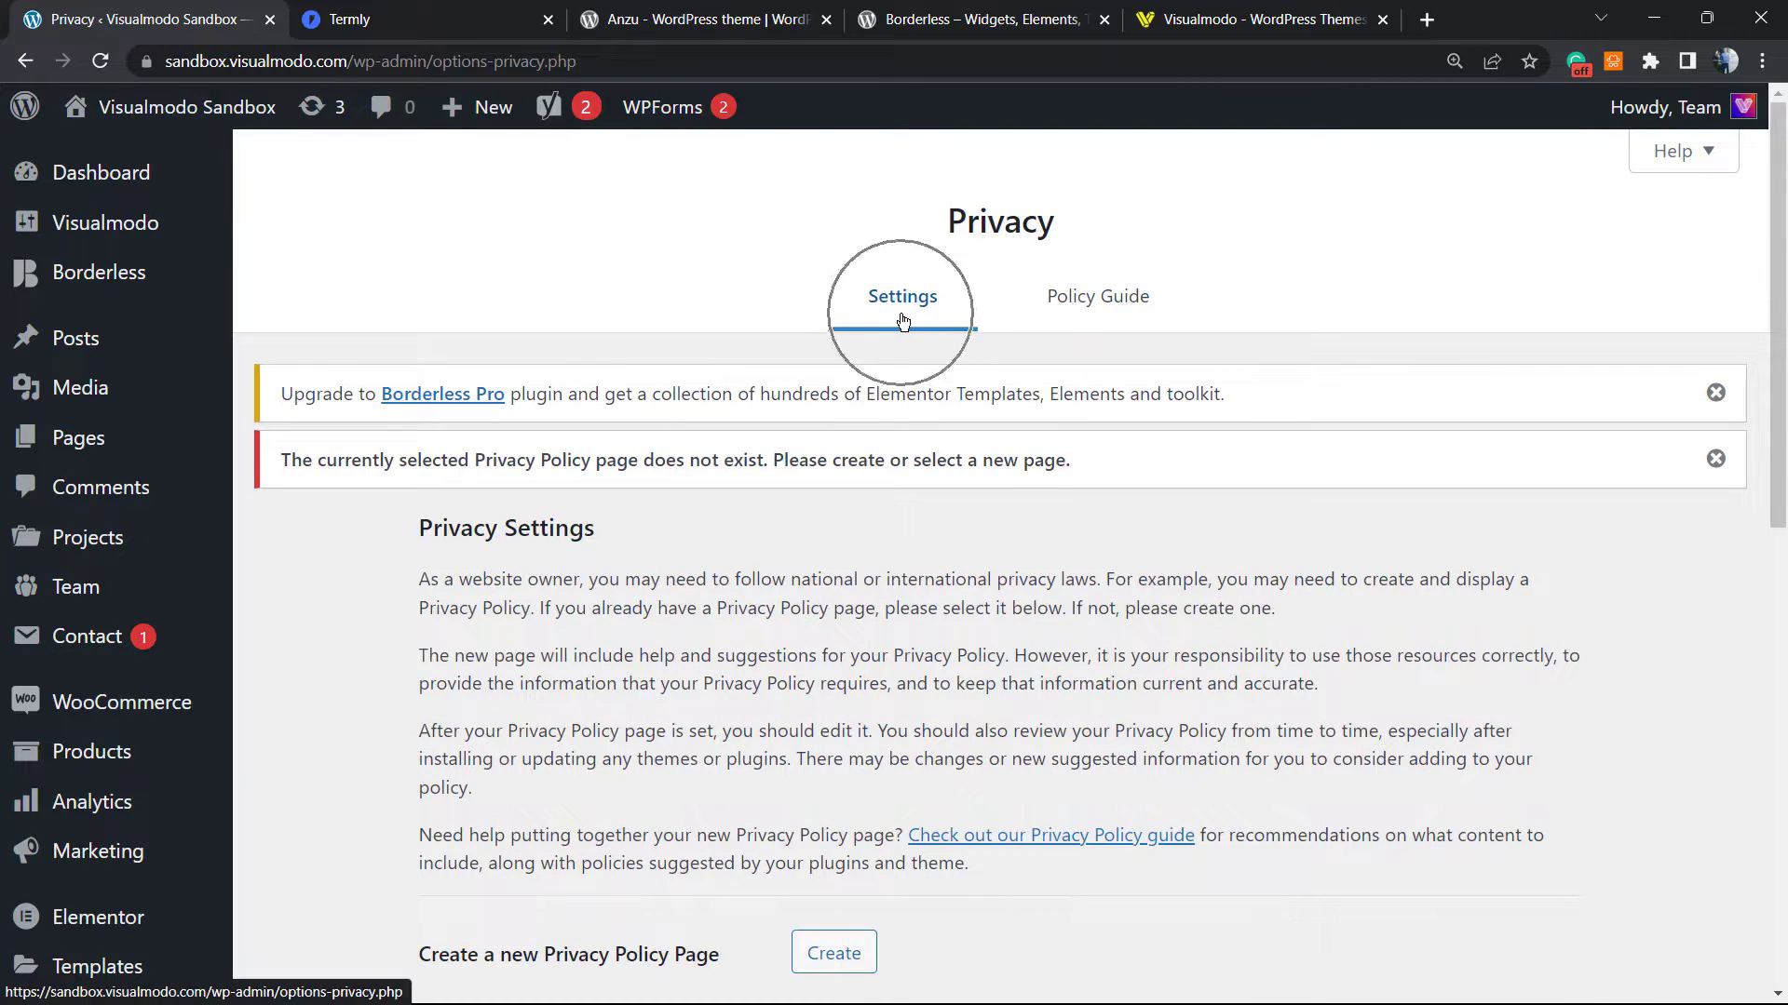
click(1715, 459)
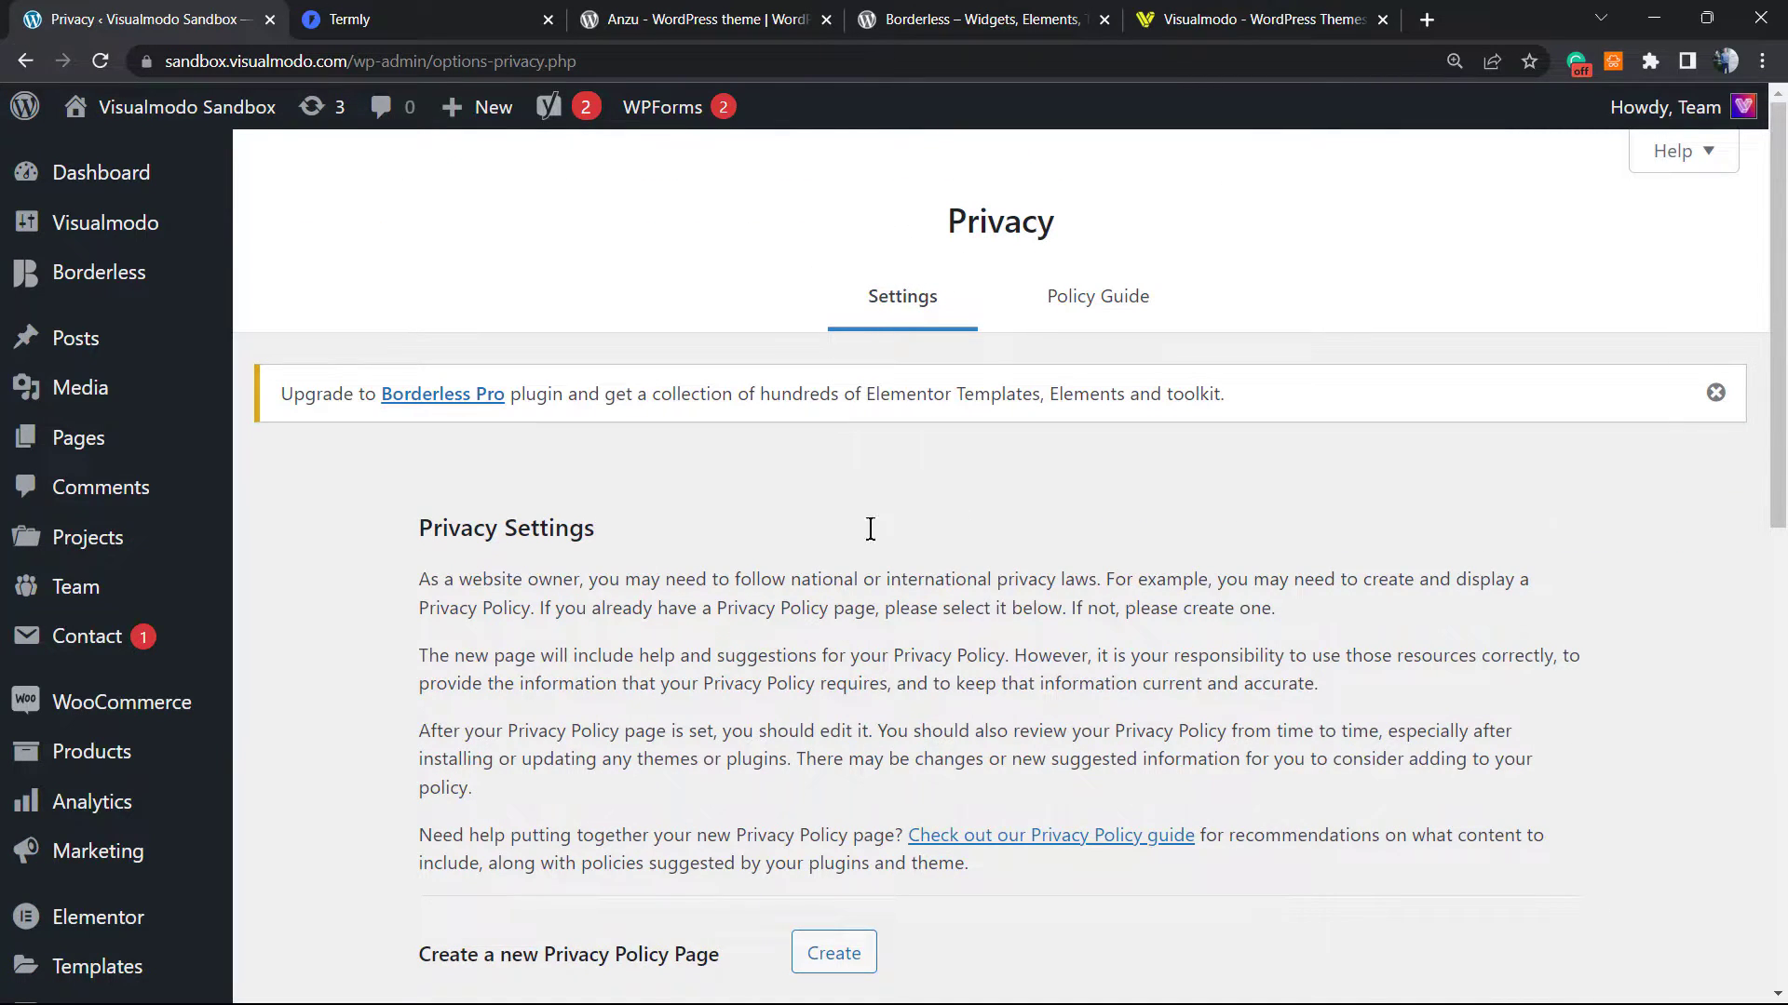
scroll(801, 530, down, 3)
scroll(689, 605, up, 1)
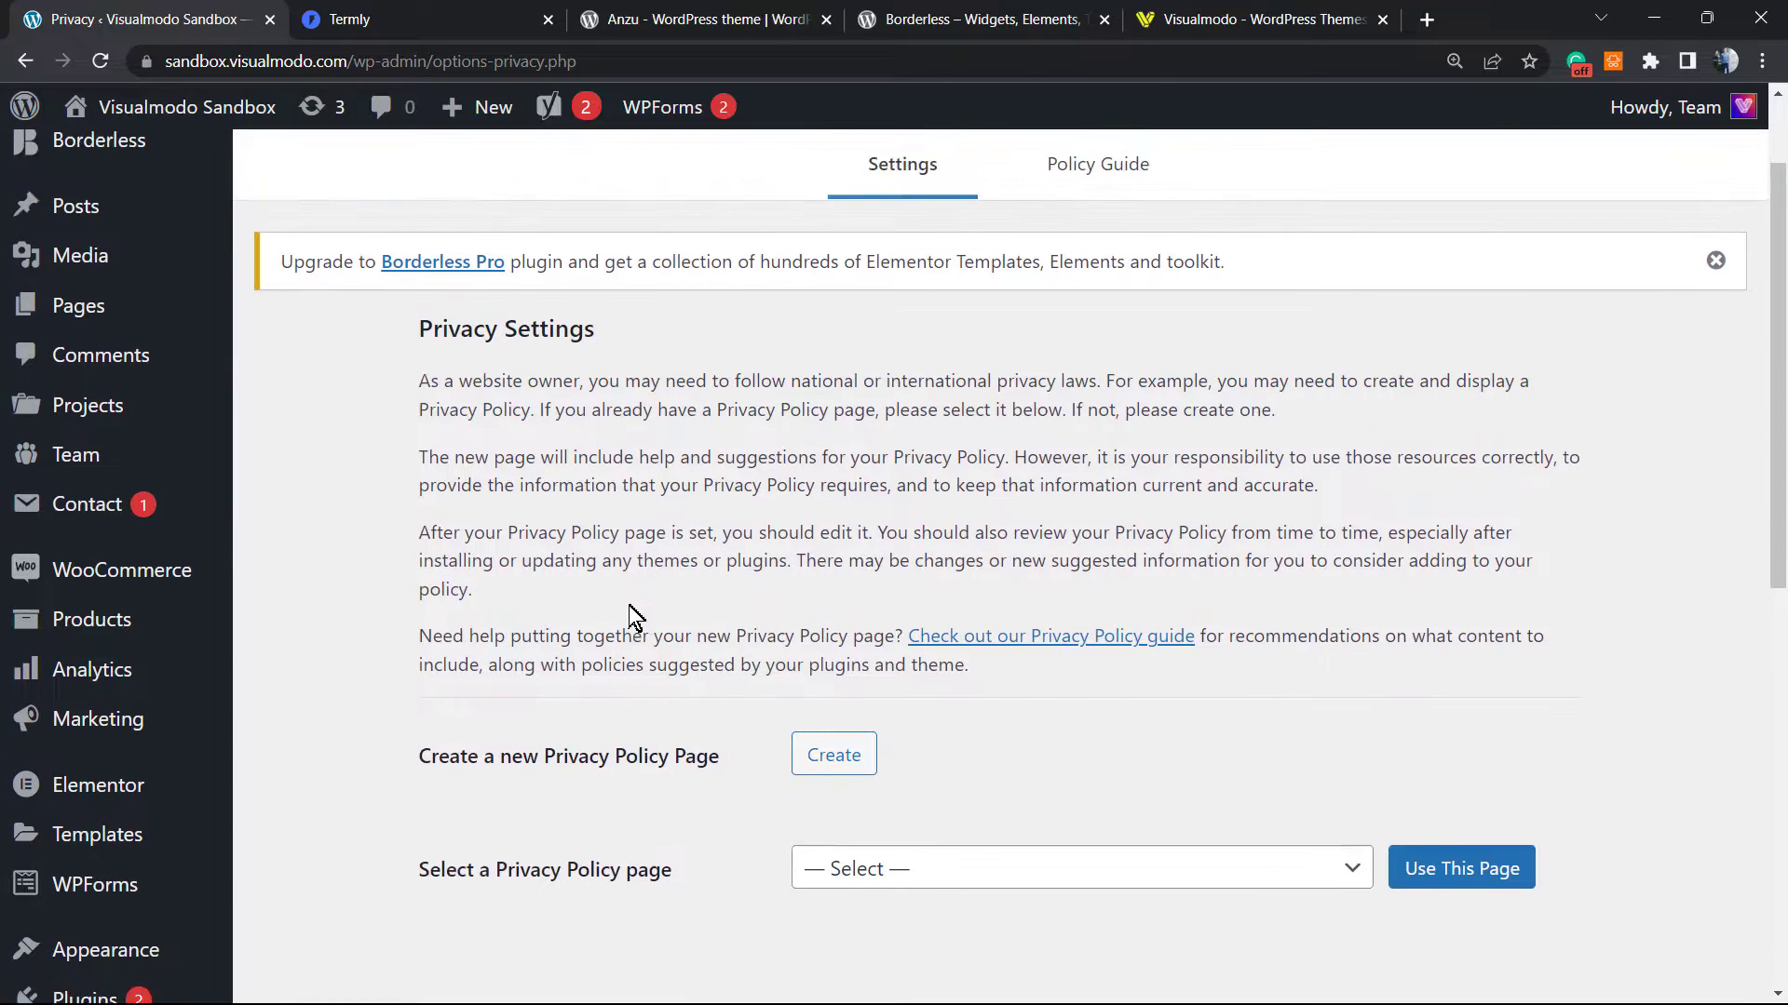
scroll(559, 614, down, 1)
triple_click(472, 661)
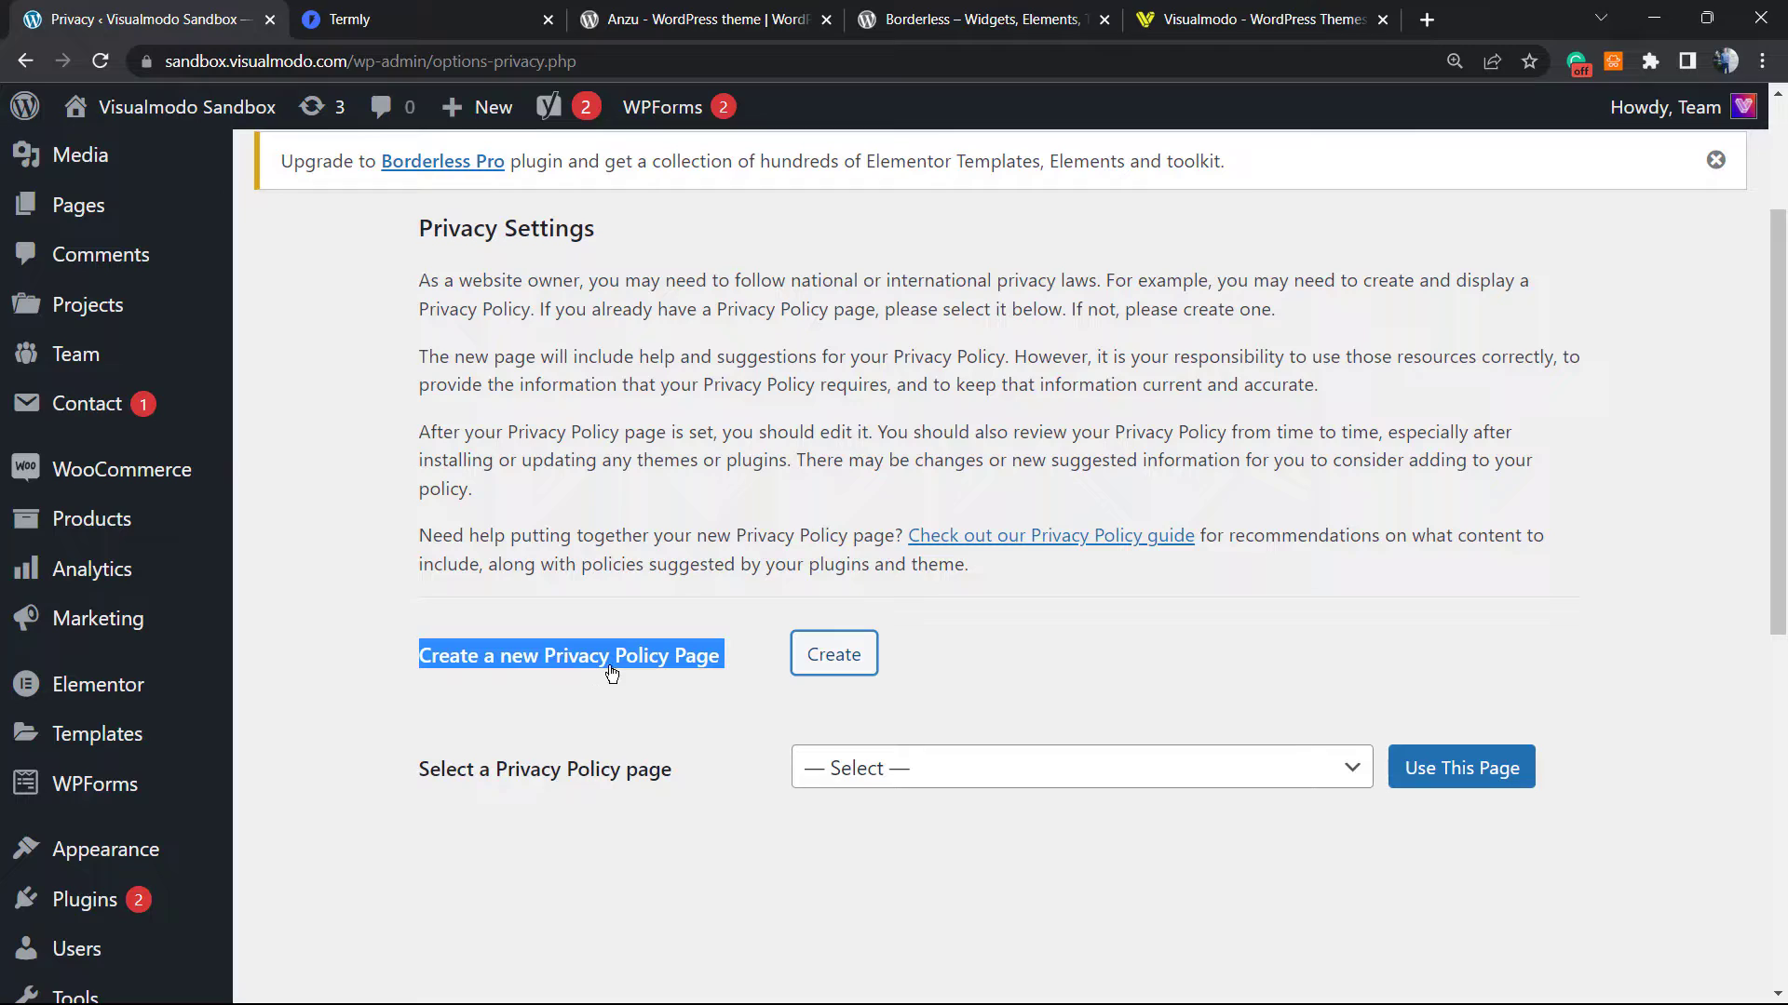
click(834, 659)
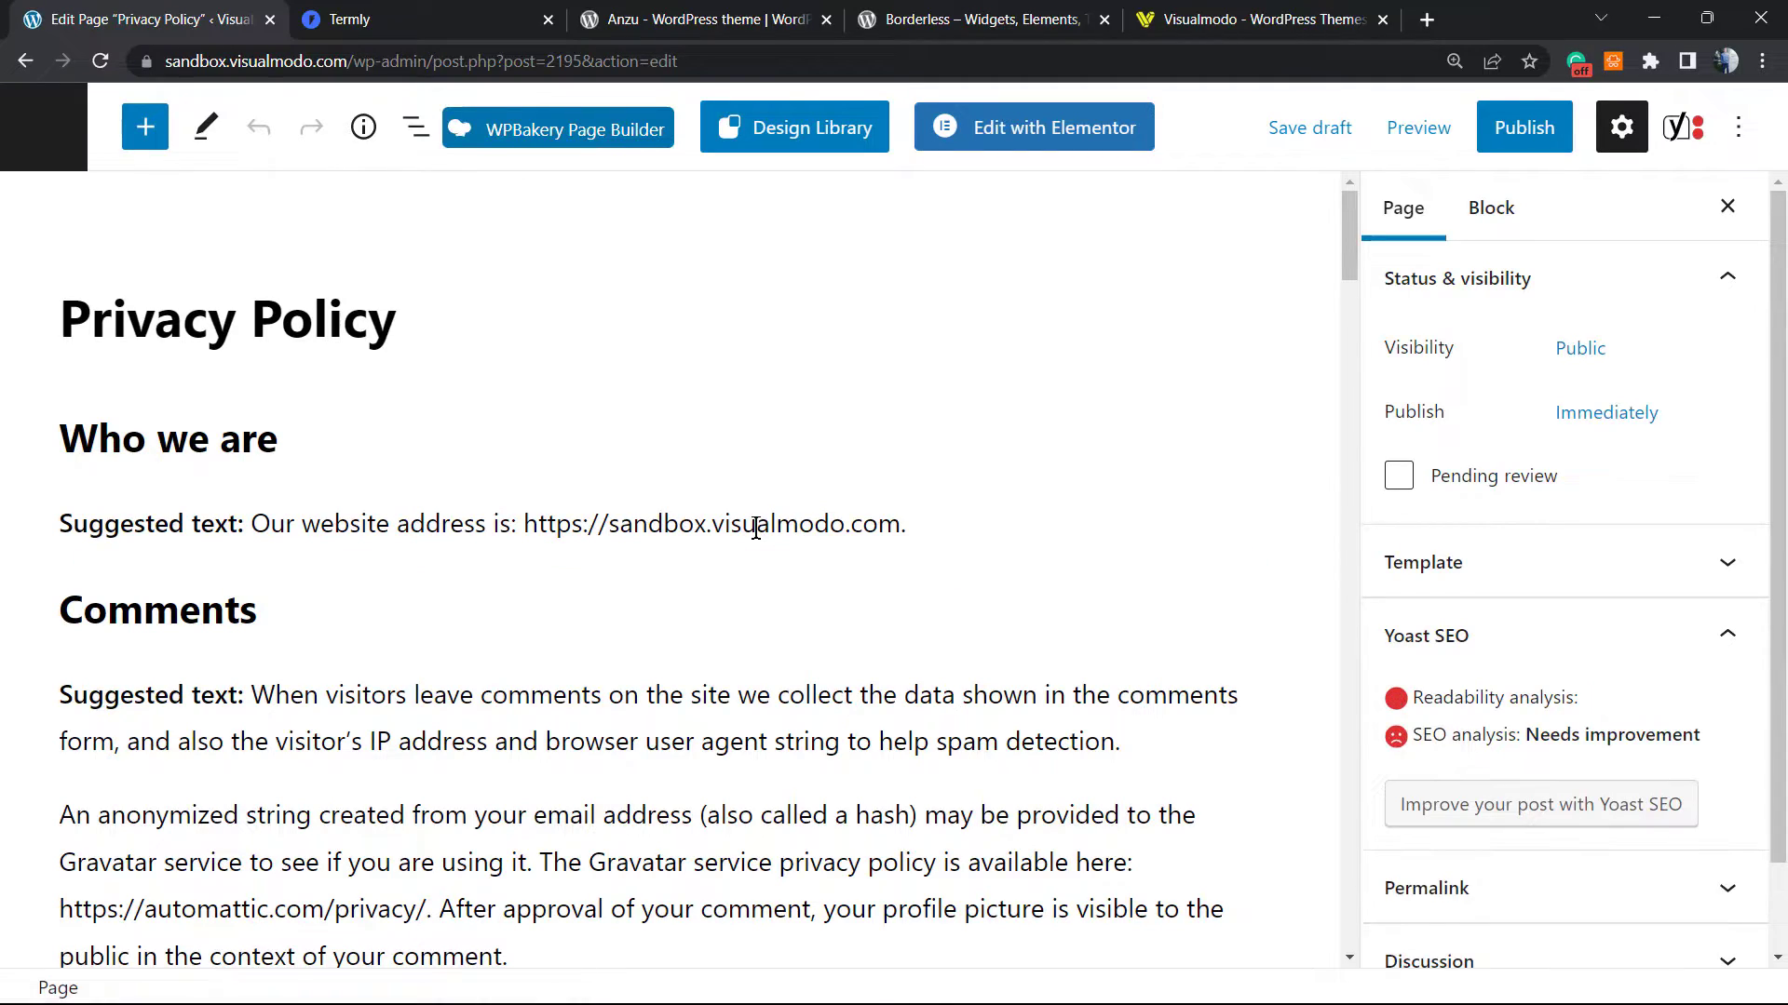
- Publish the new Privacy Policy page and open the live page in a new tab
scroll(714, 630, down, 4)
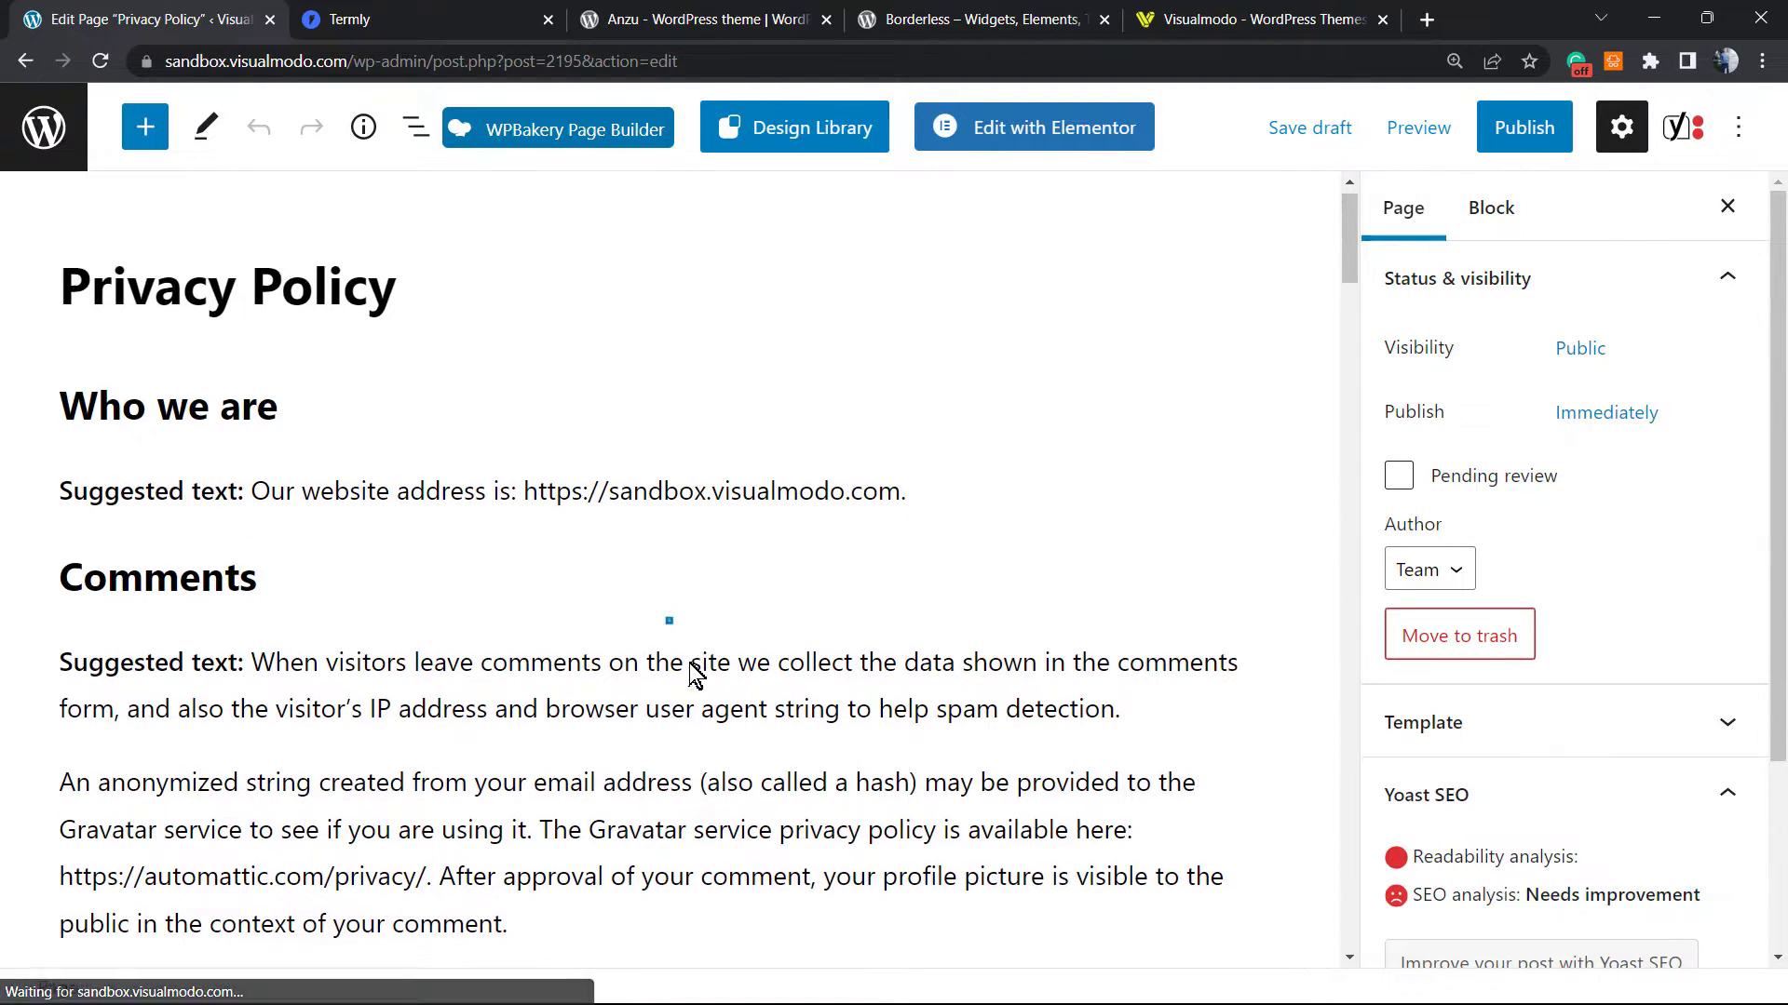
scroll(688, 663, down, 18)
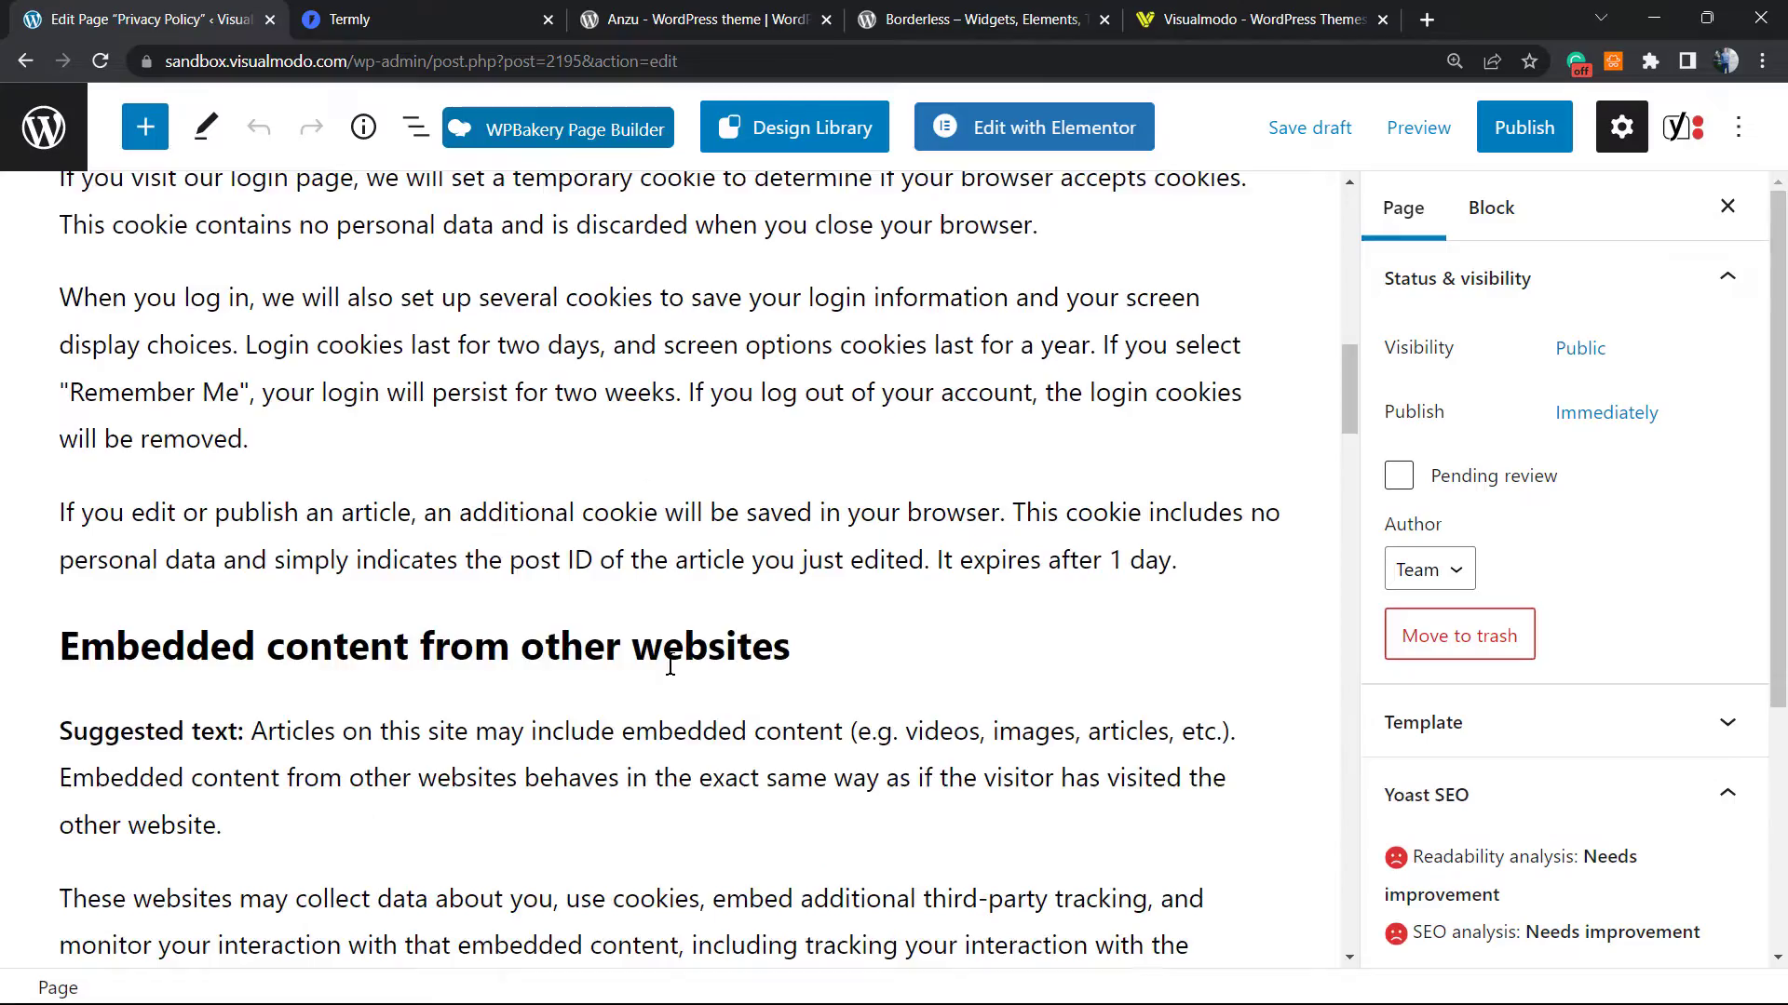
scroll(670, 663, down, 13)
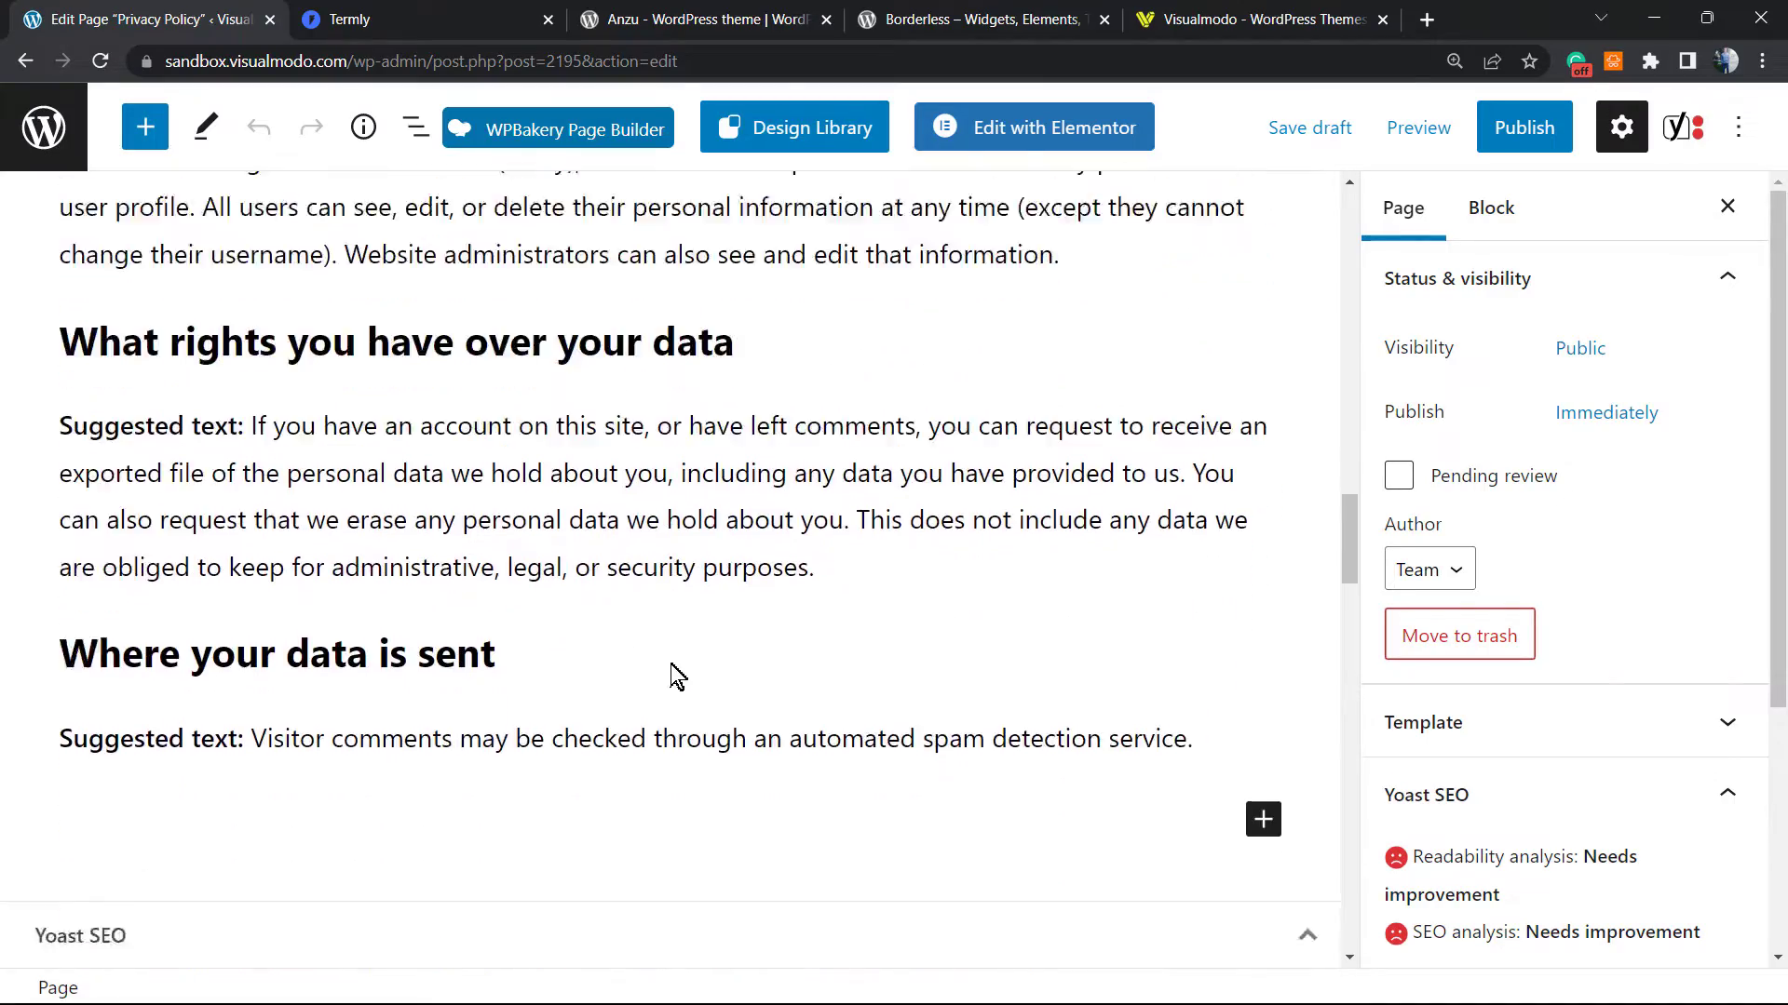
scroll(676, 676, up, 20)
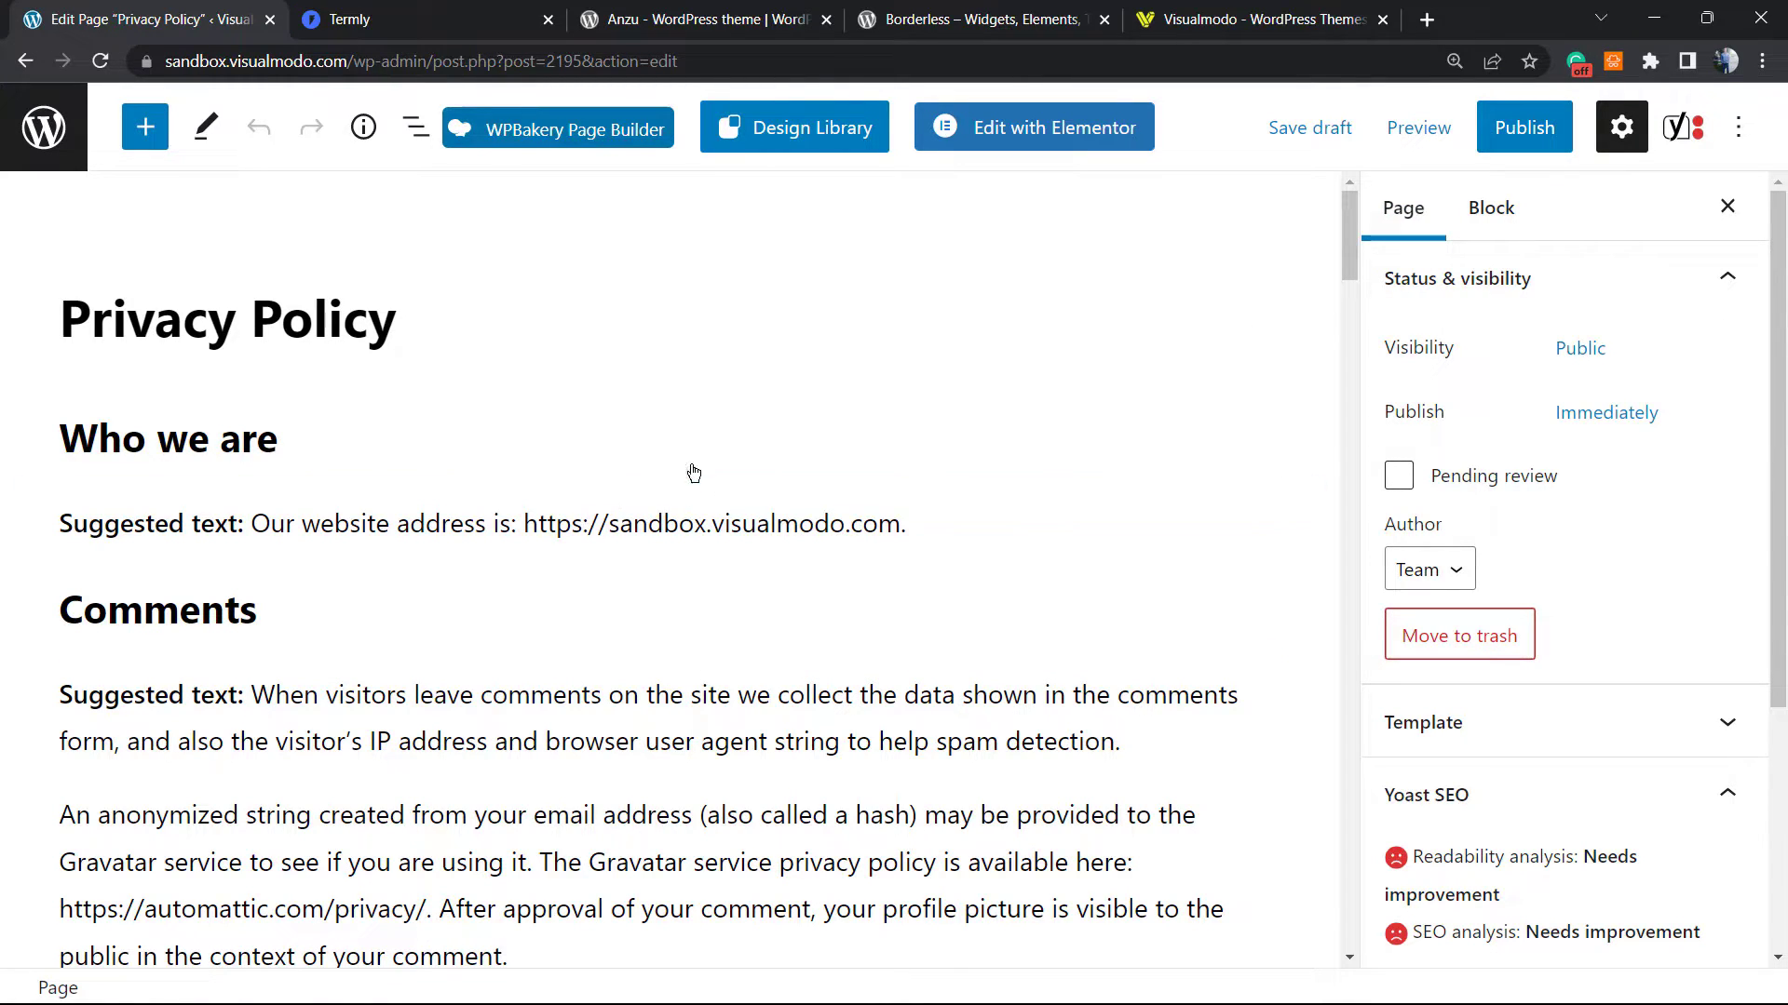
click(1524, 127)
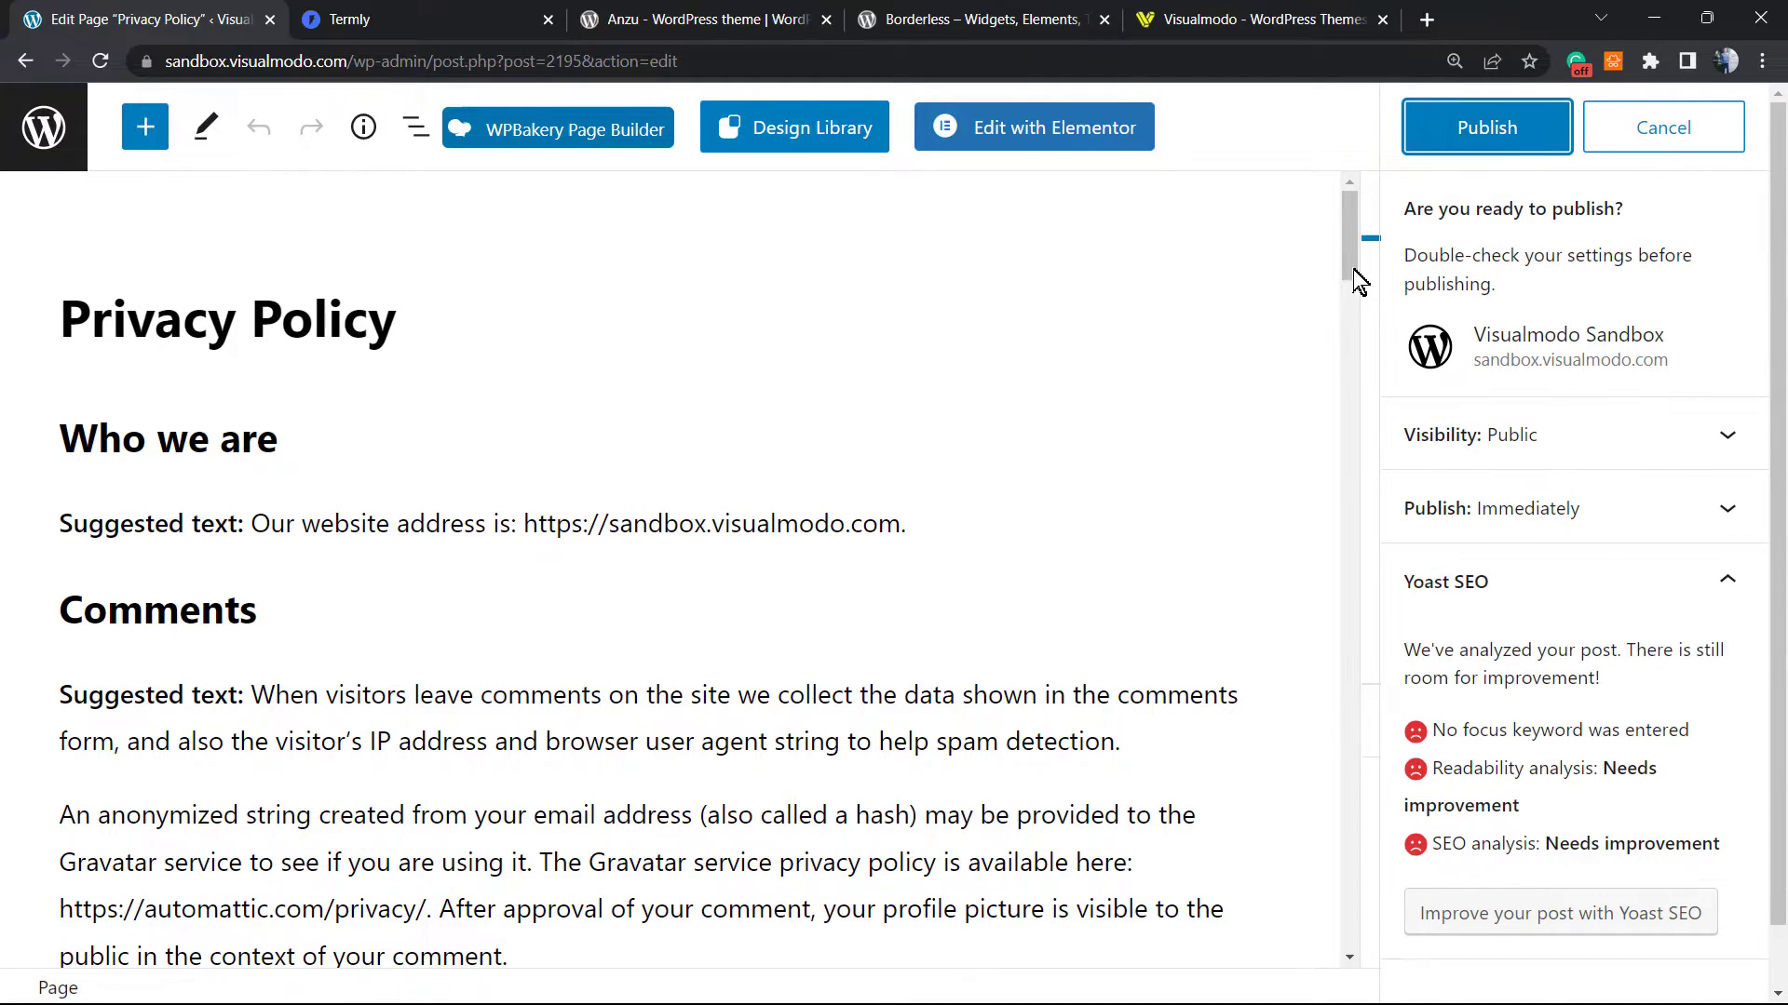
click(1508, 123)
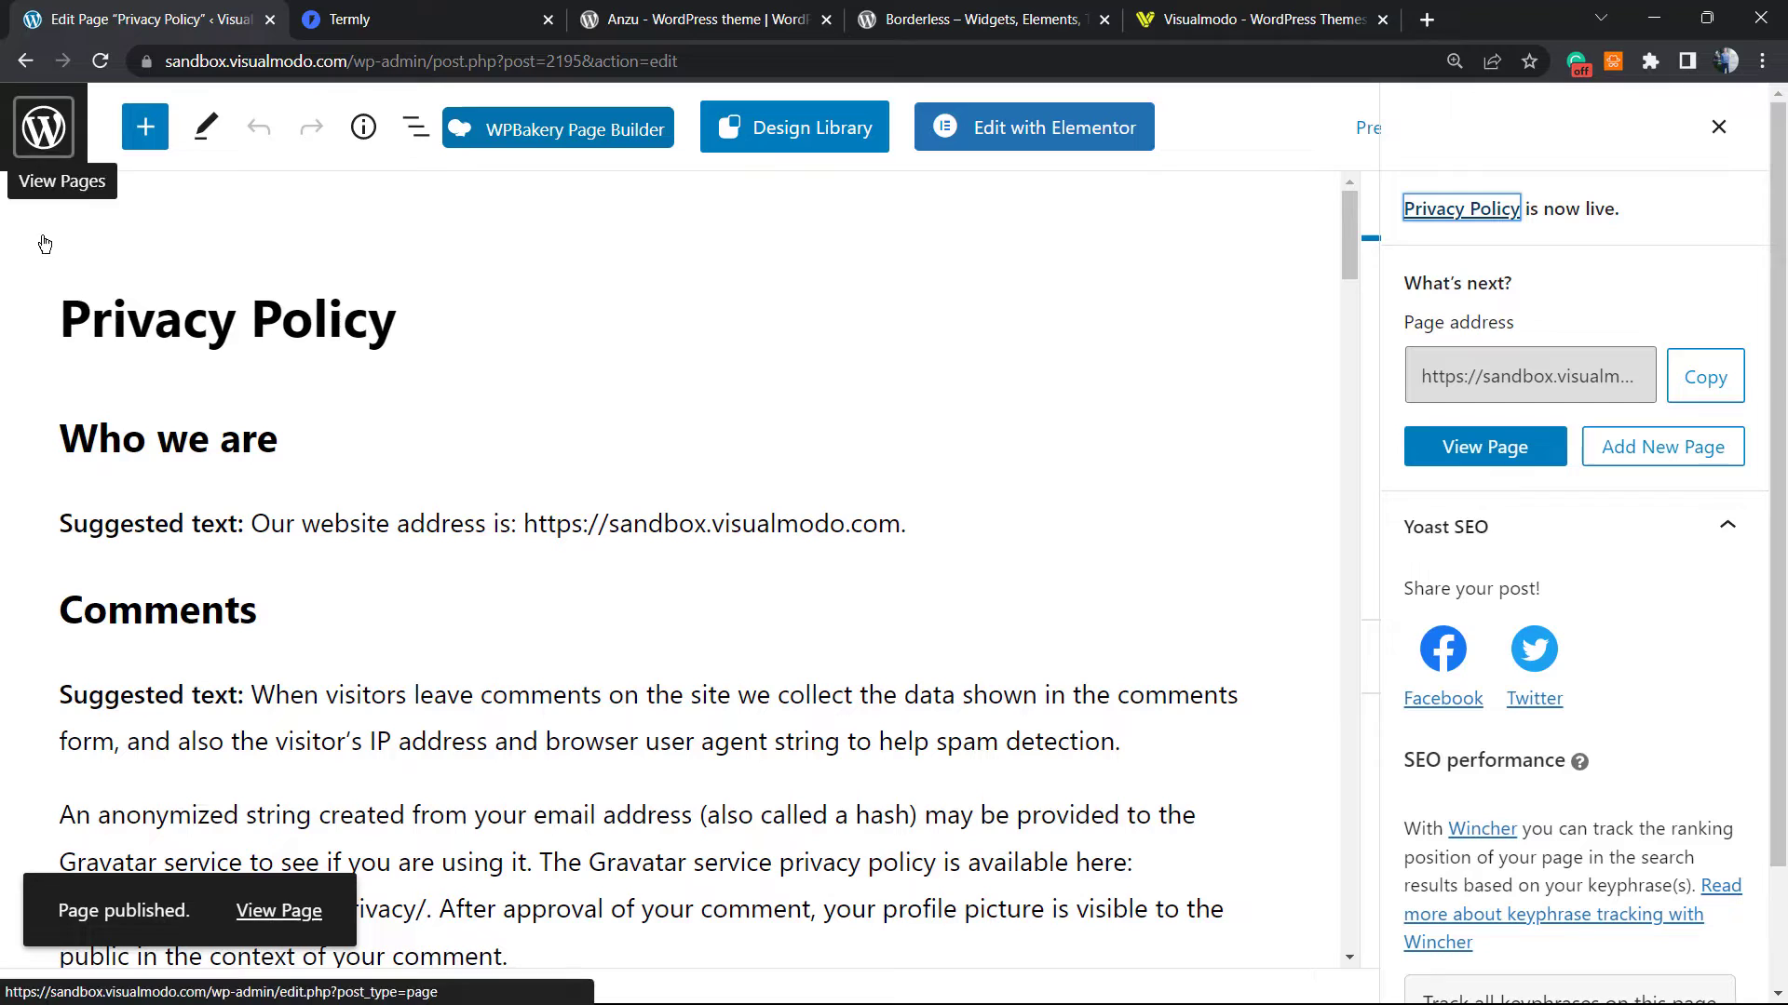
right_click(264, 911)
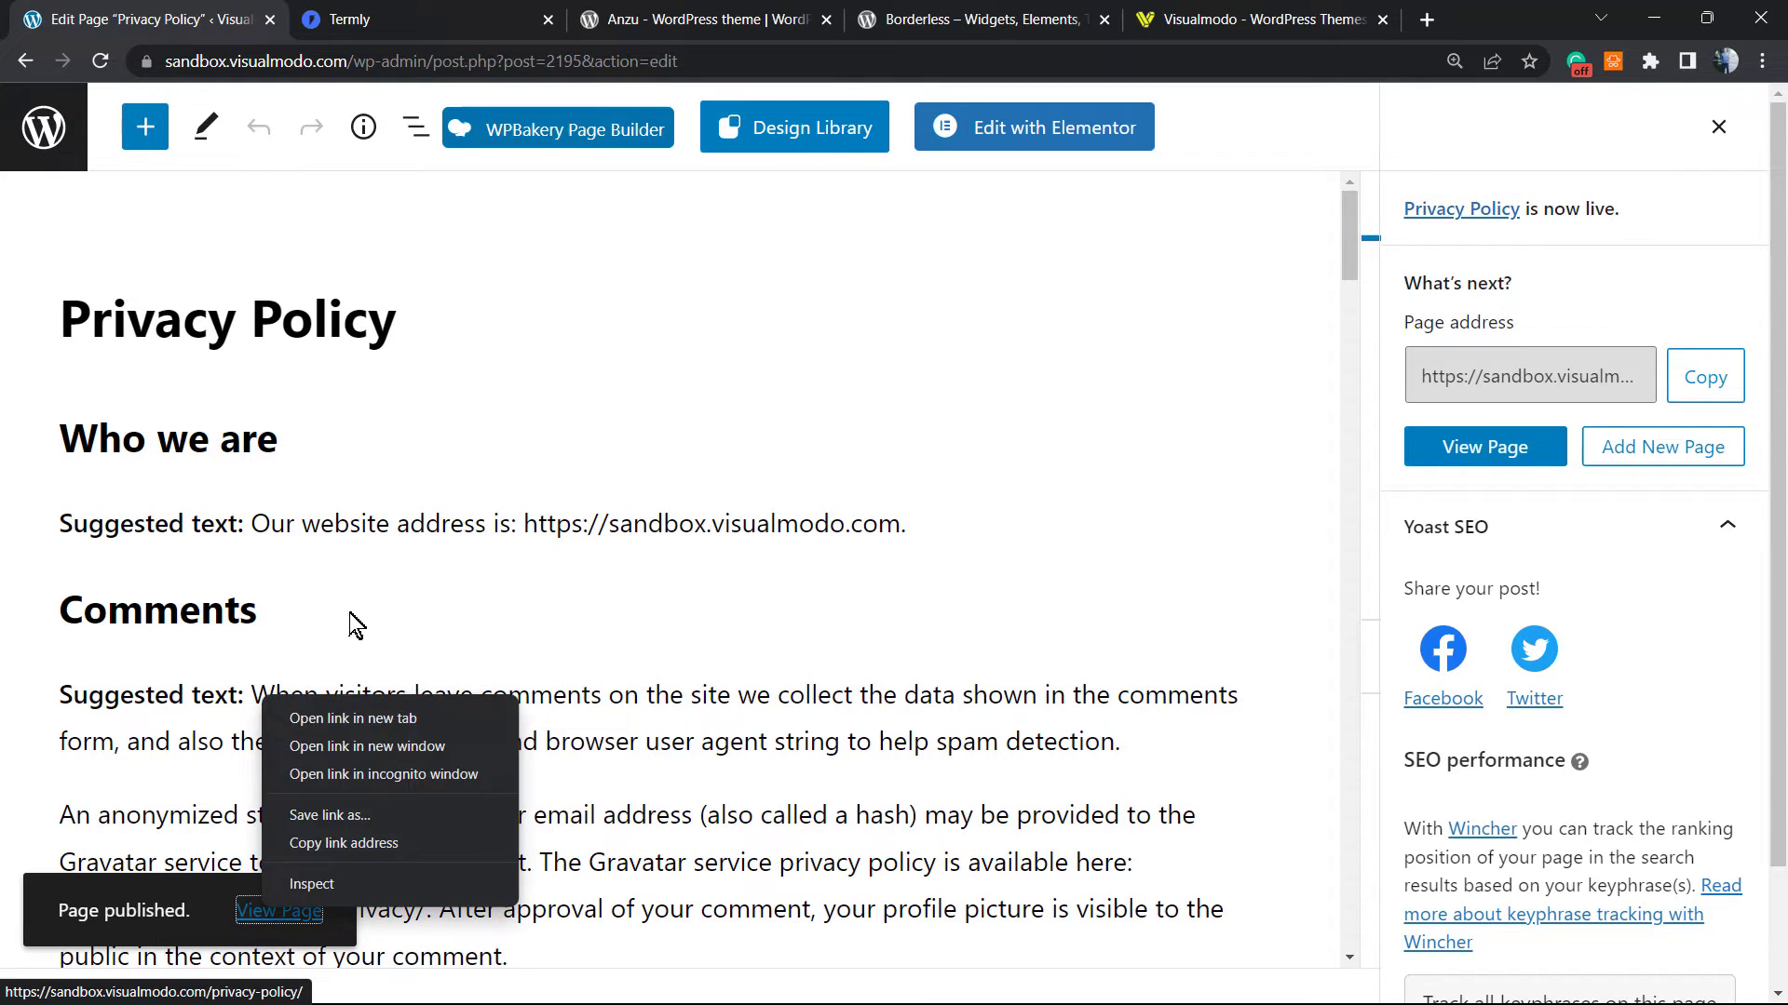
click(391, 719)
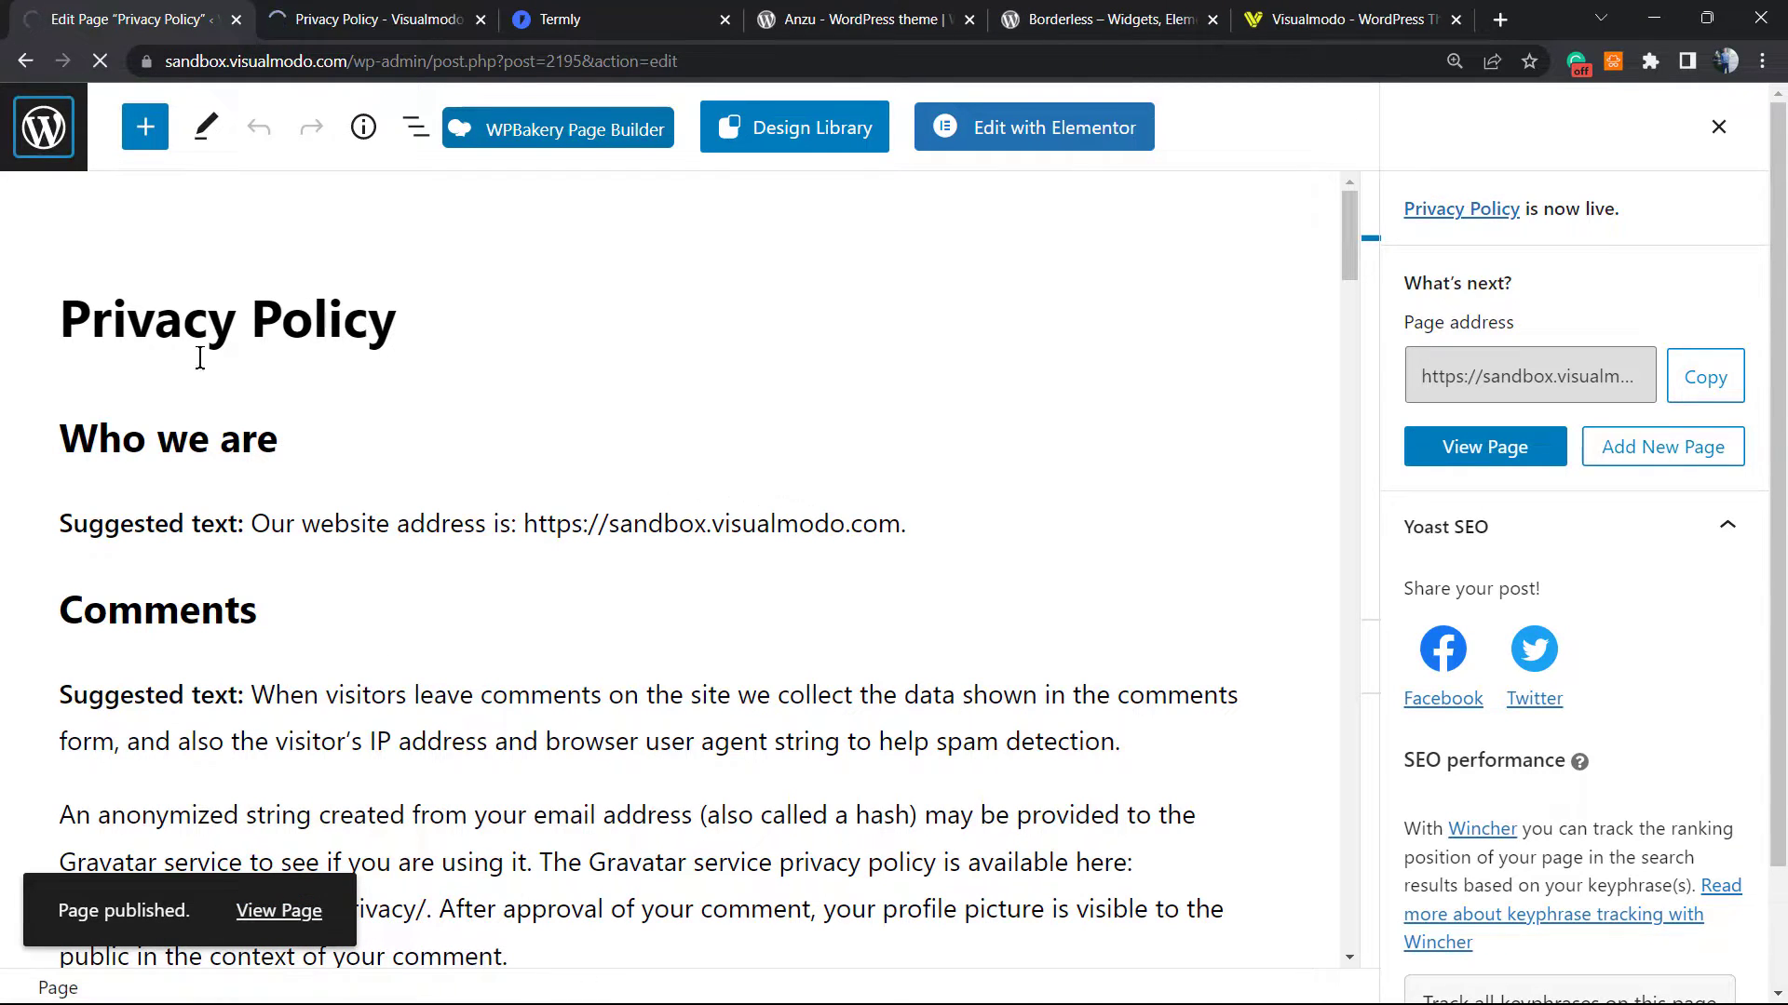
- In Settings > Privacy, review the page dropdown and keep 'Privacy Policy' as the privacy page
scroll(140, 559, down, 8)
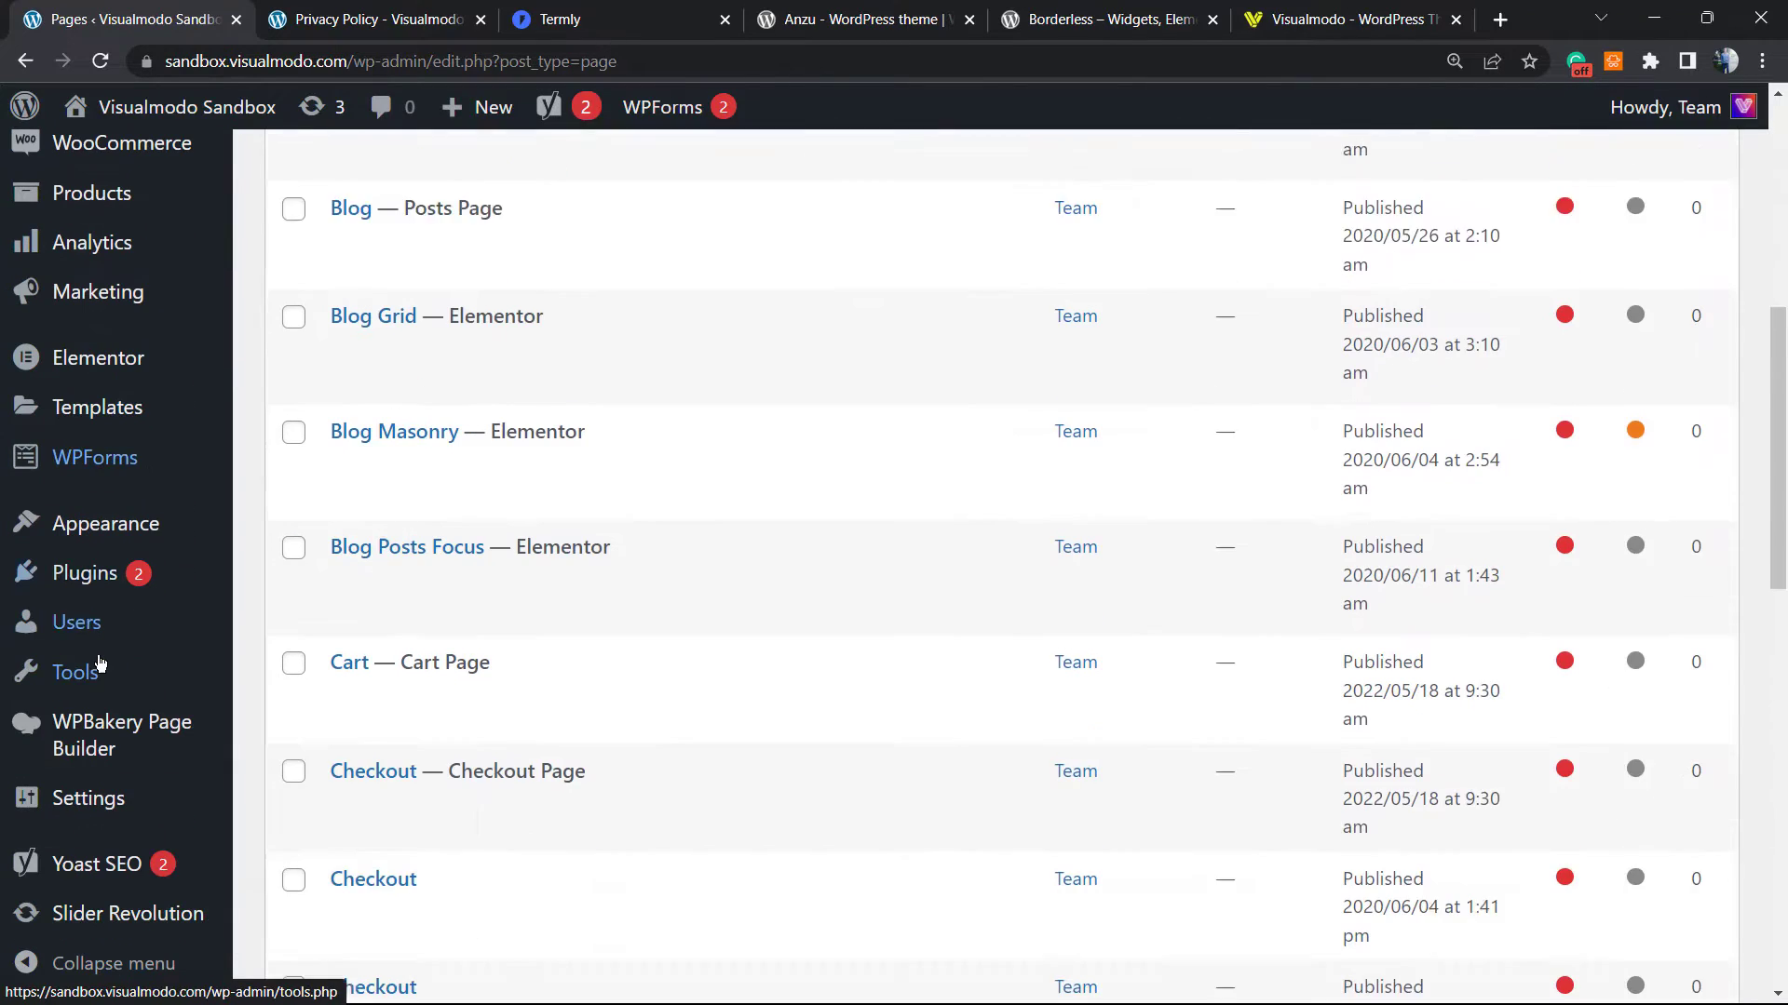
scroll(99, 663, down, 1)
mouse_move(94, 798)
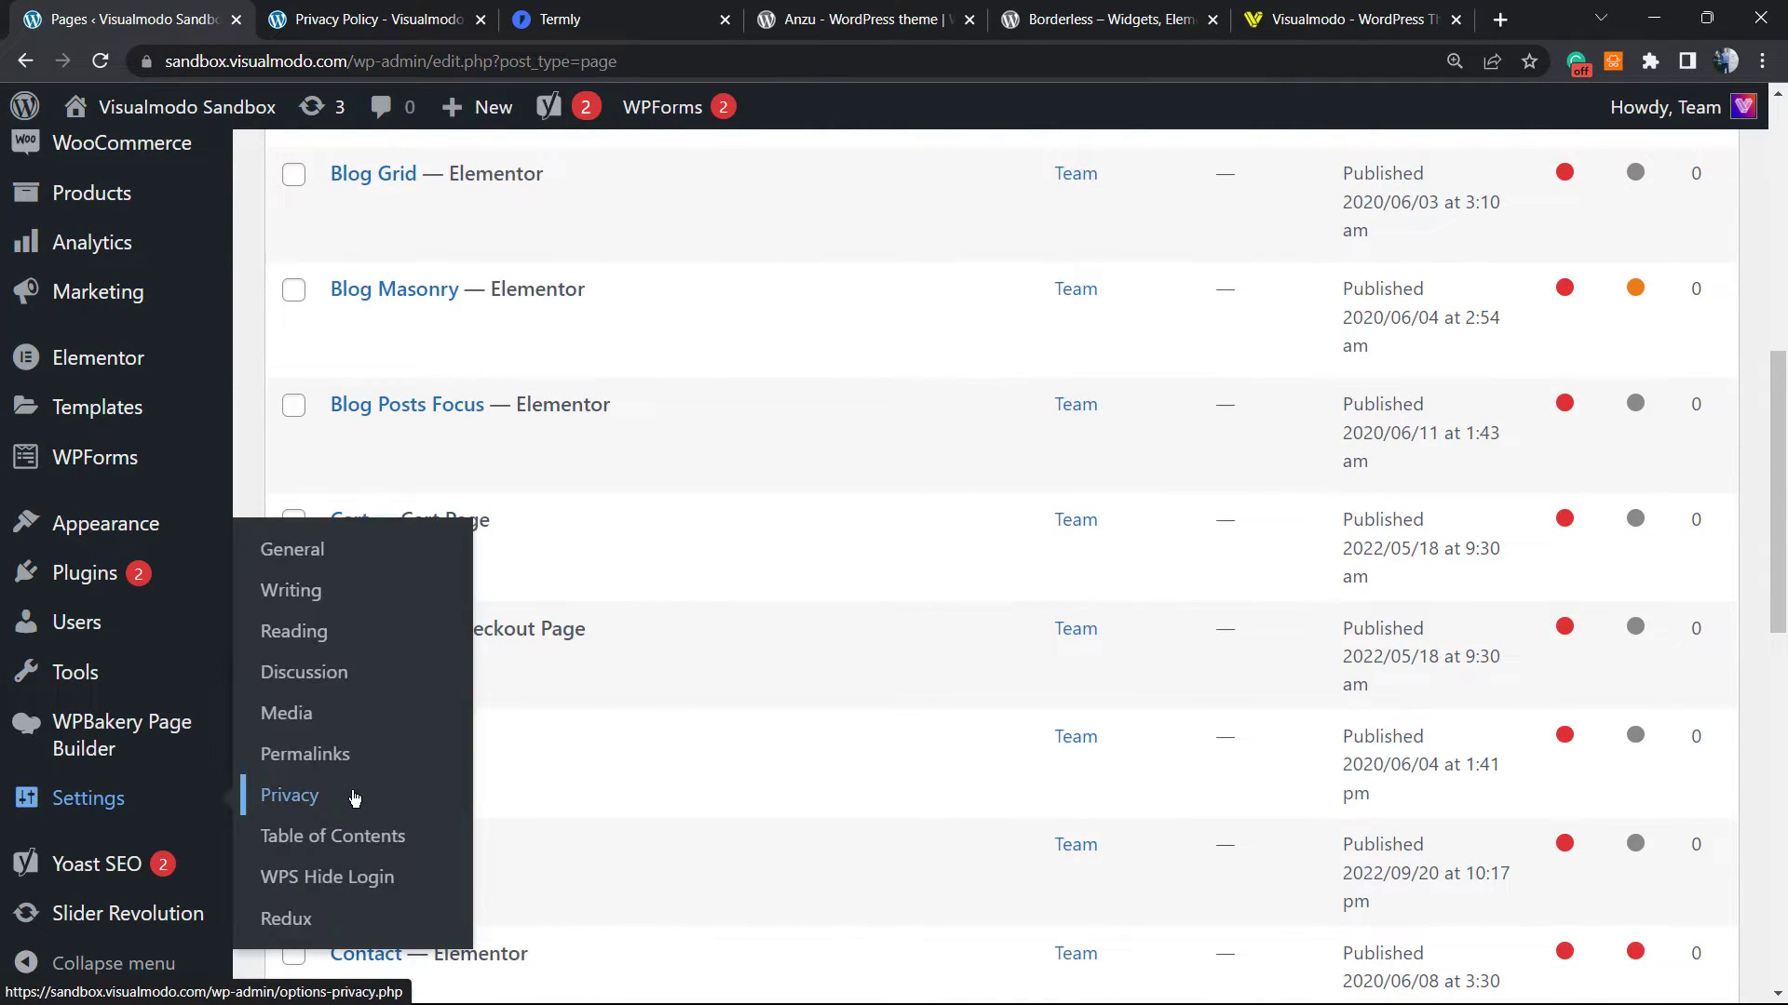
click(353, 798)
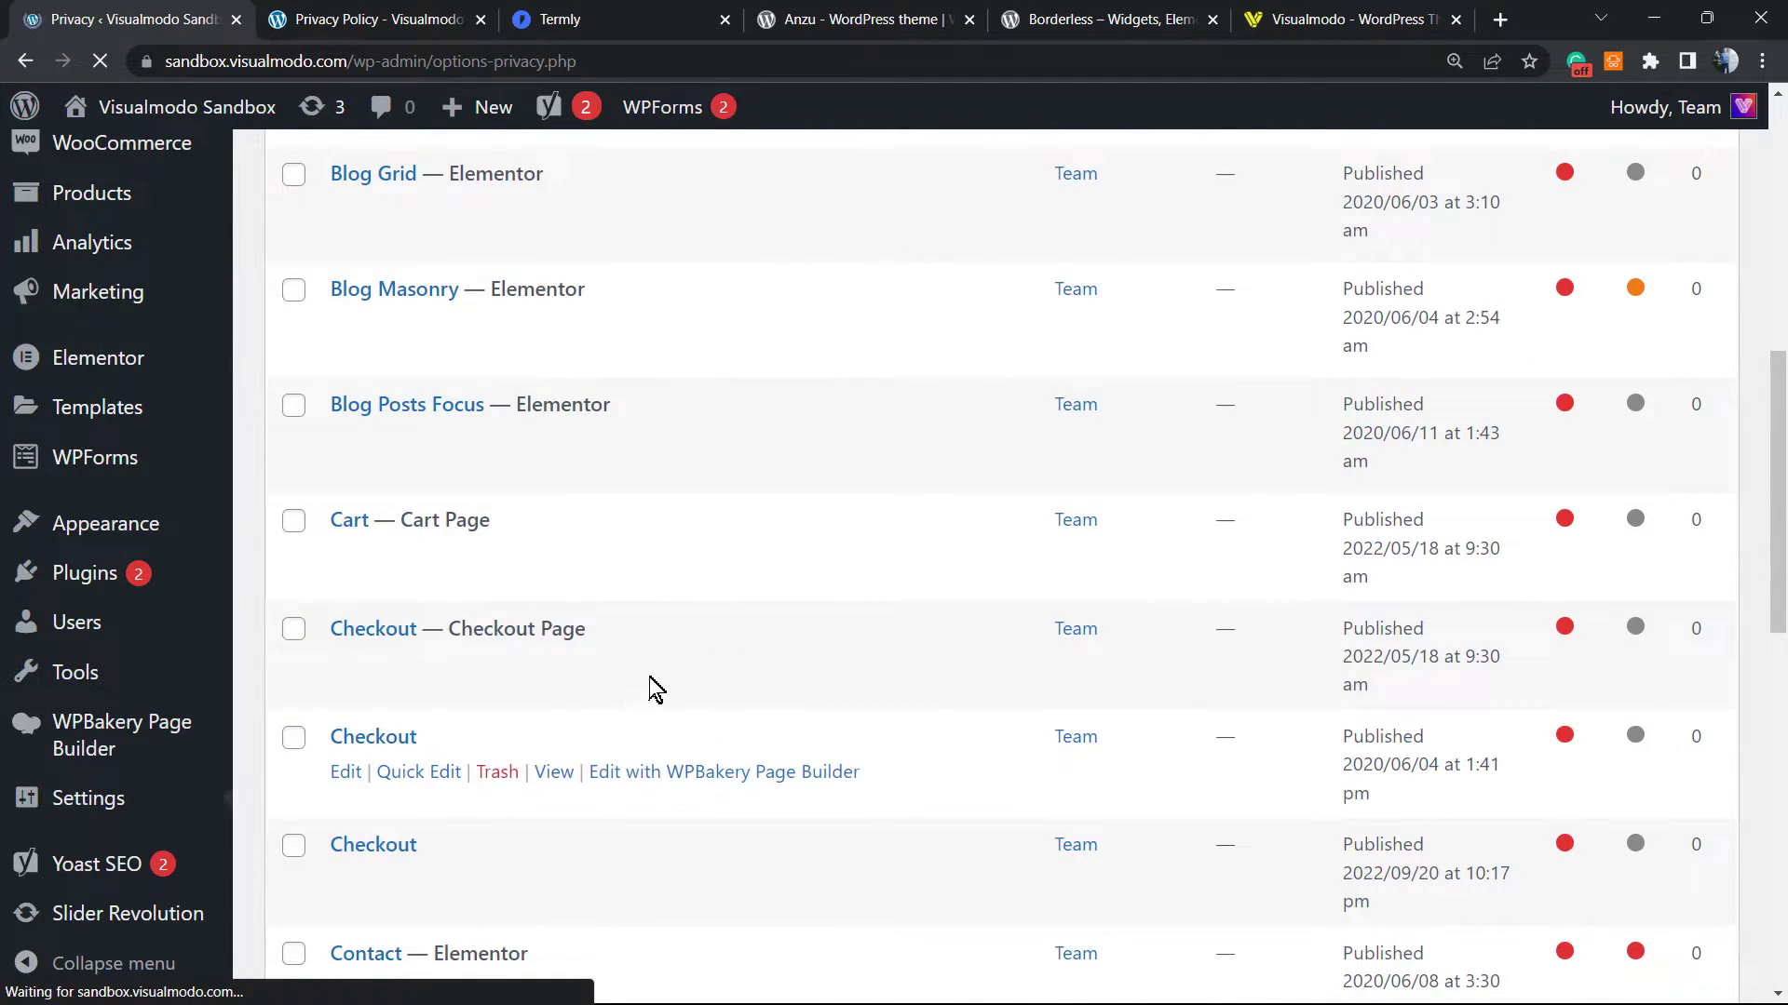
scroll(754, 668, down, 5)
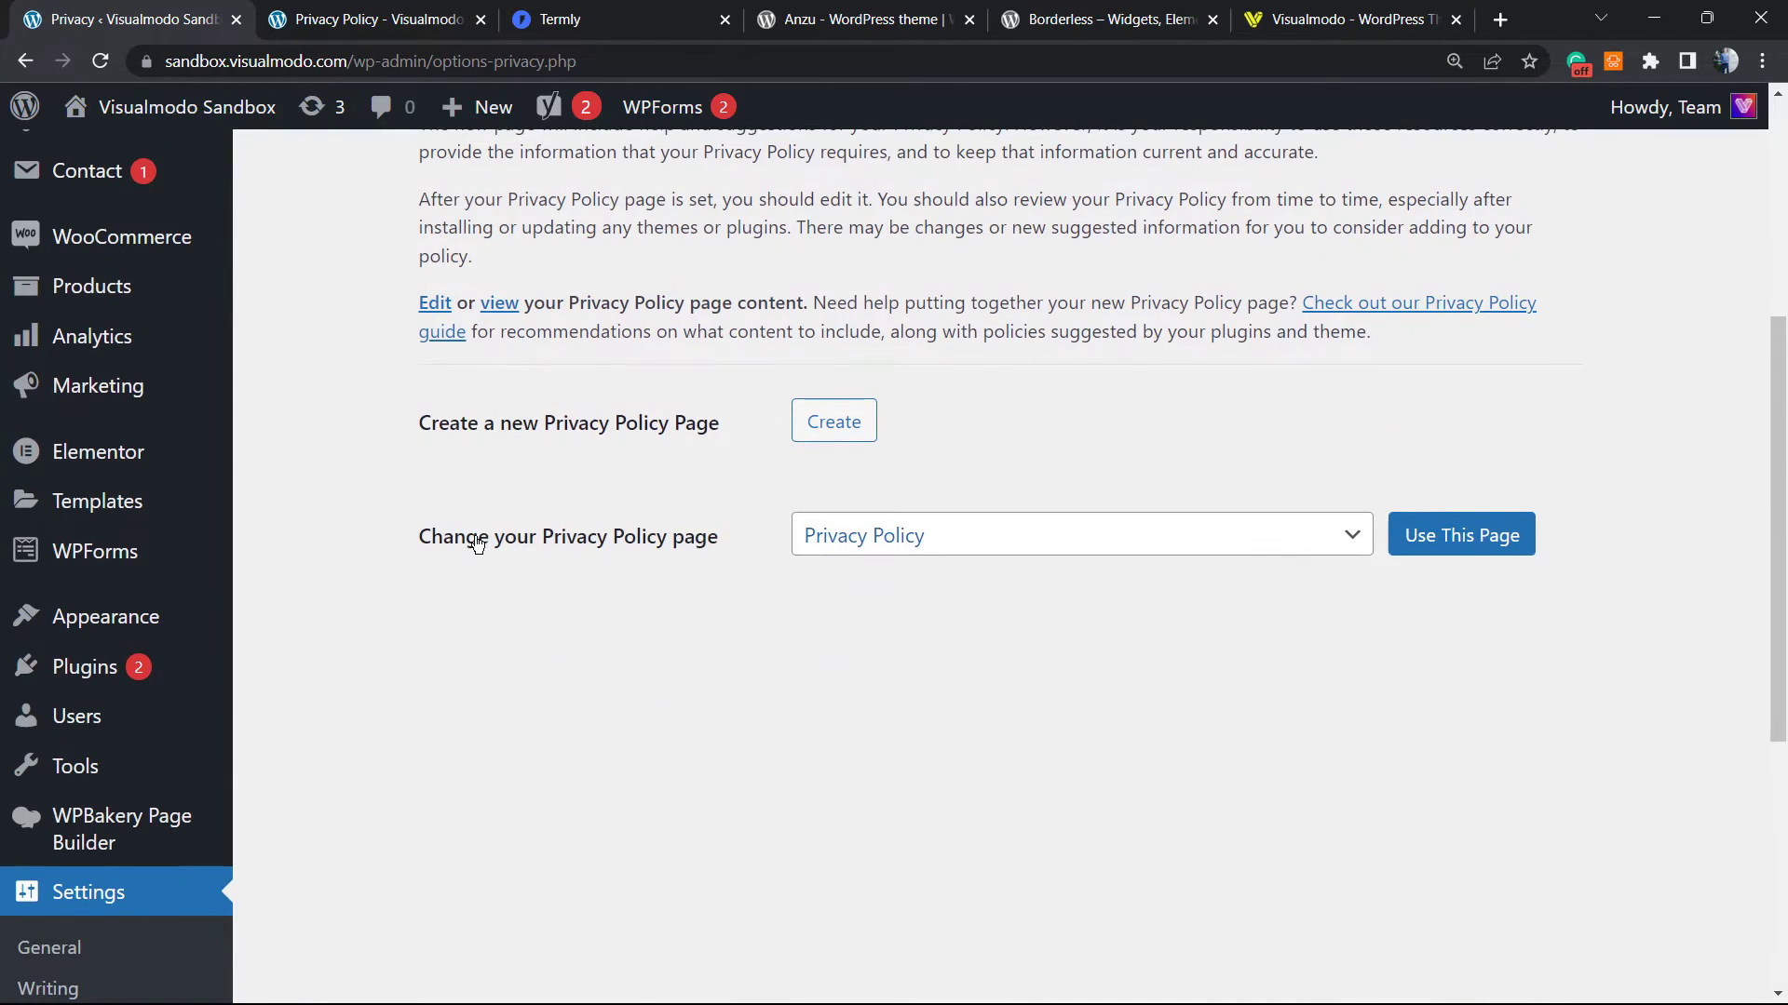
triple_click(478, 545)
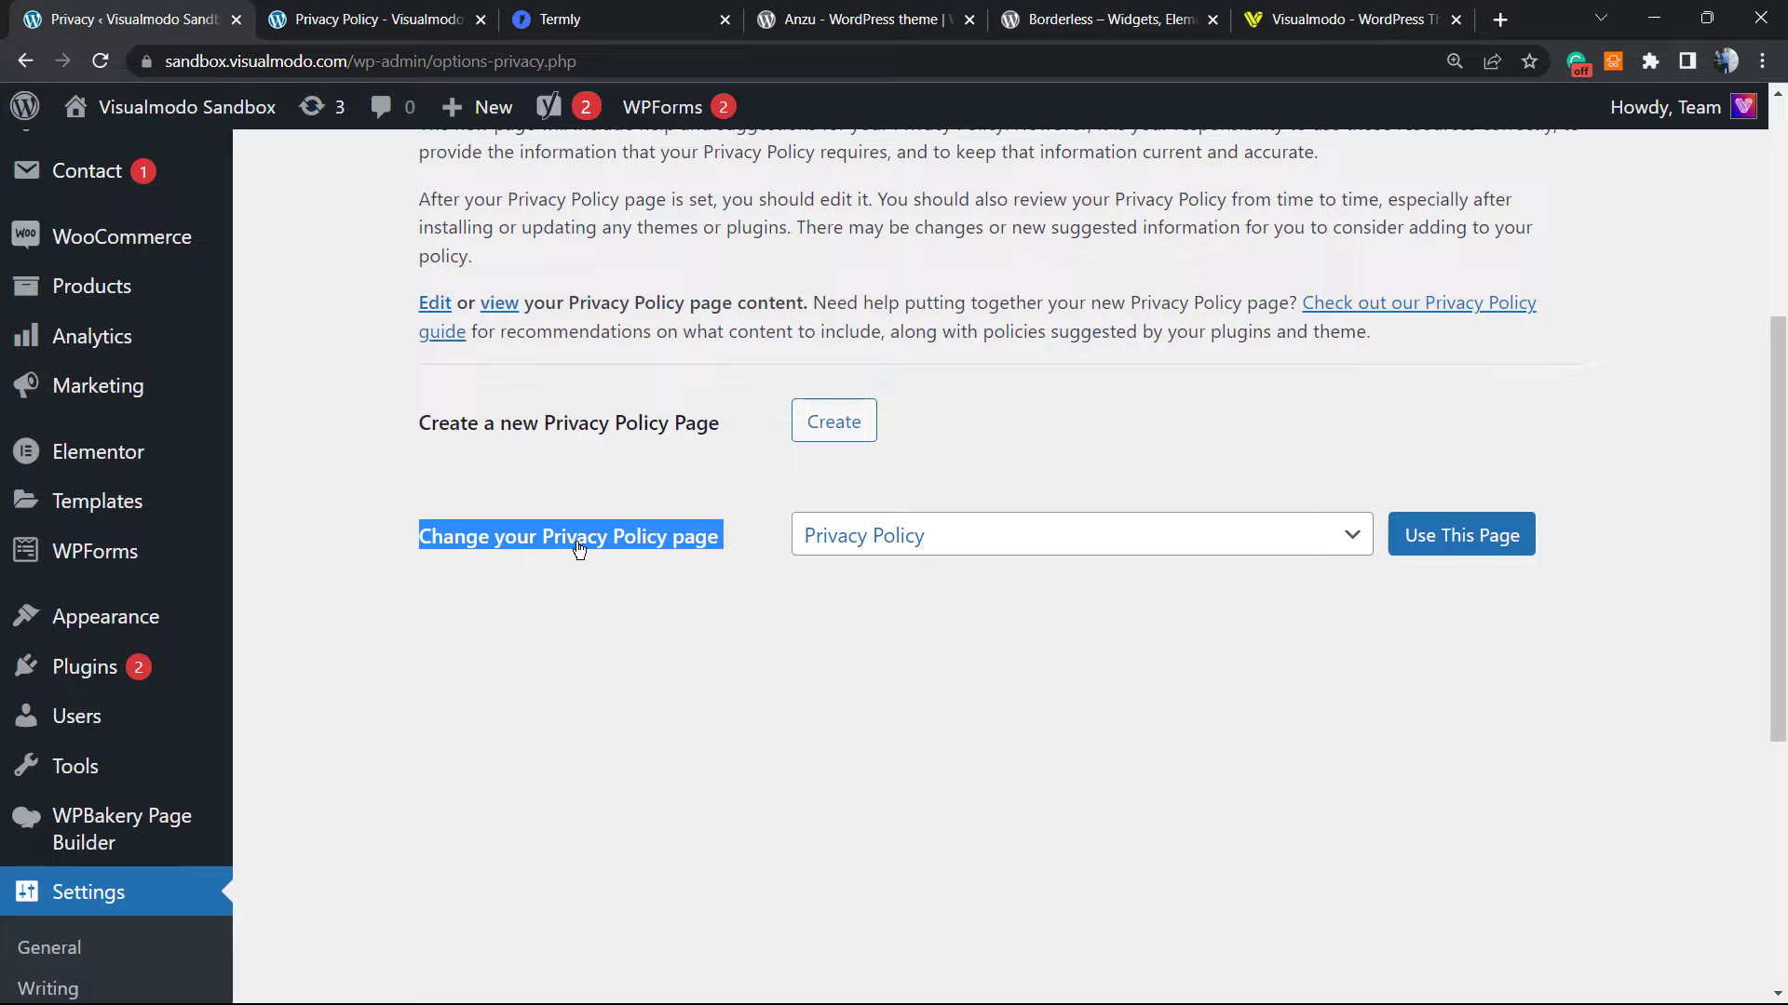
click(925, 538)
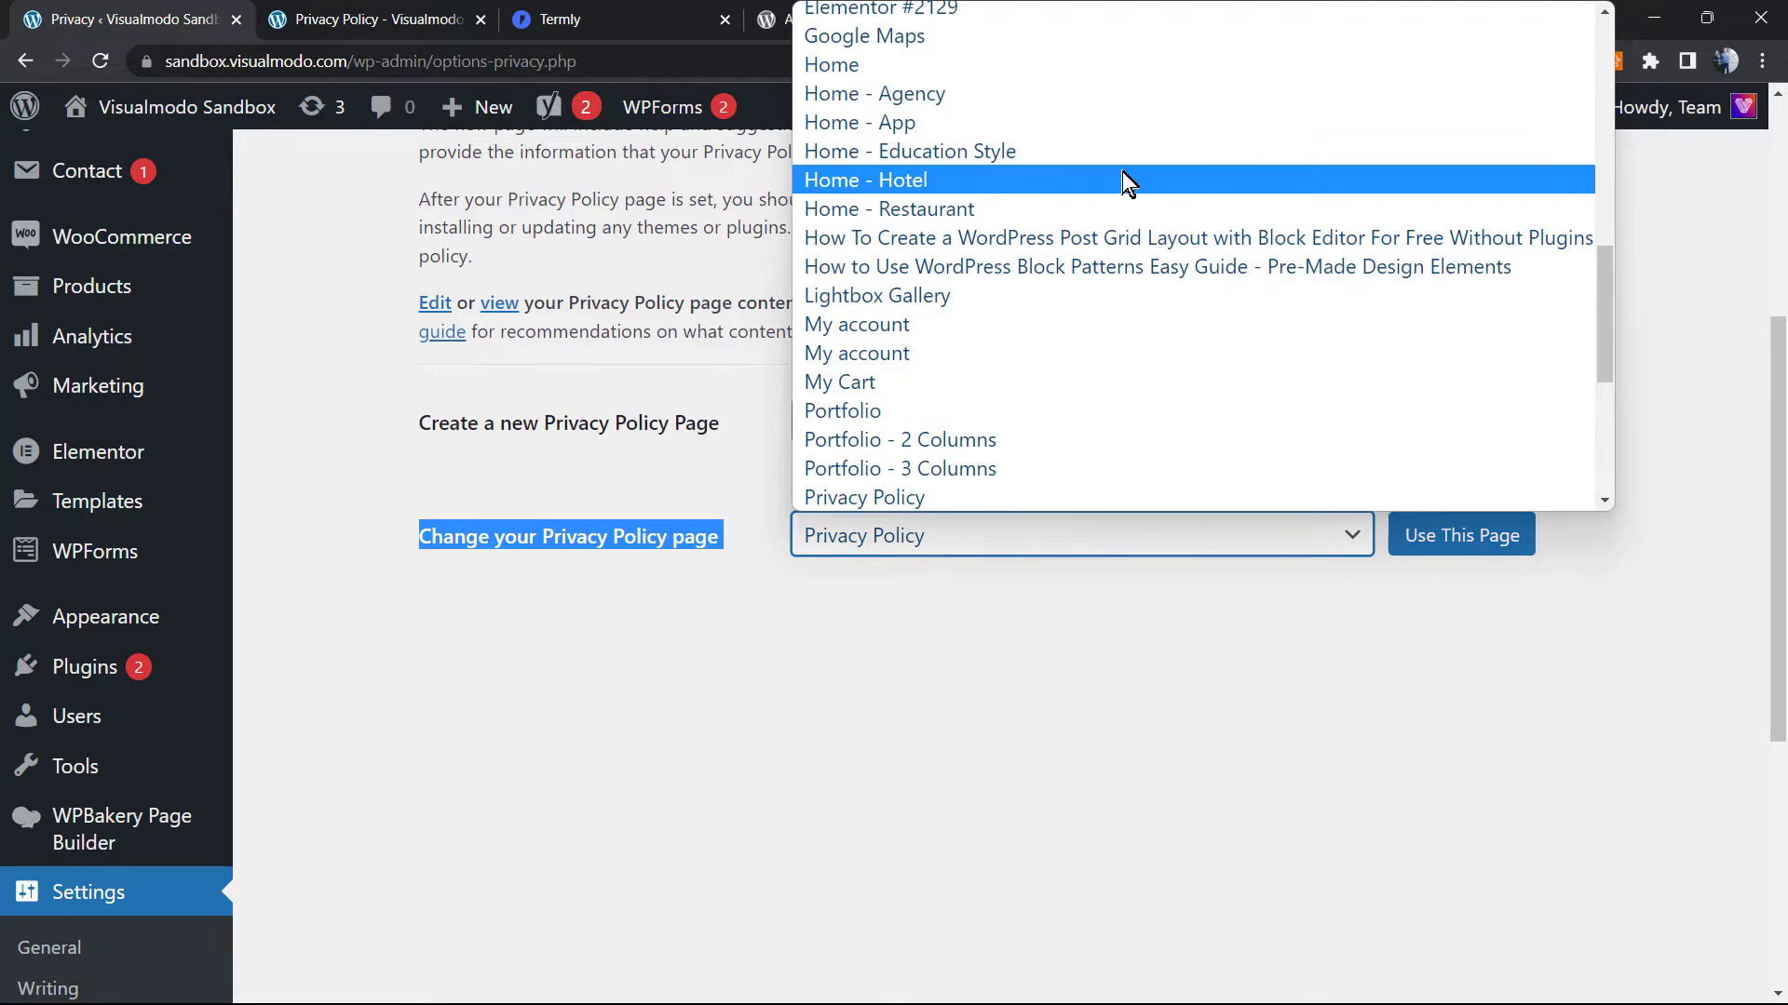
scroll(1106, 237, down, 5)
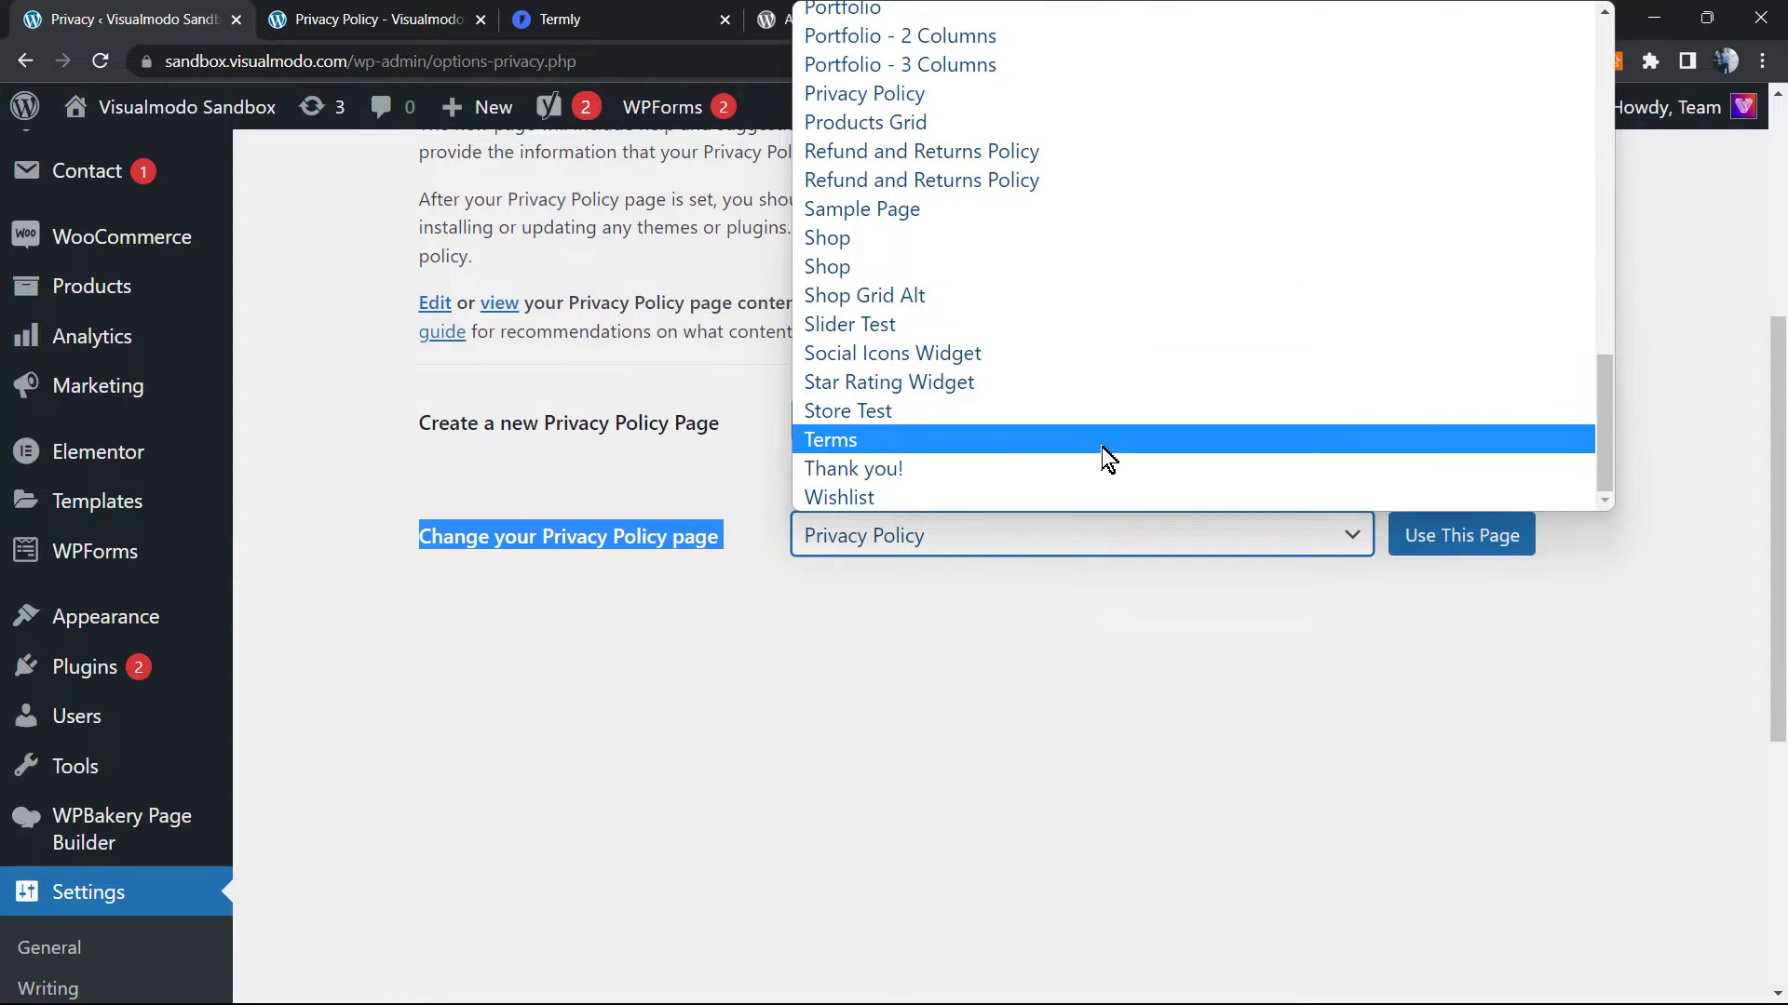
scroll(1101, 460, up, 3)
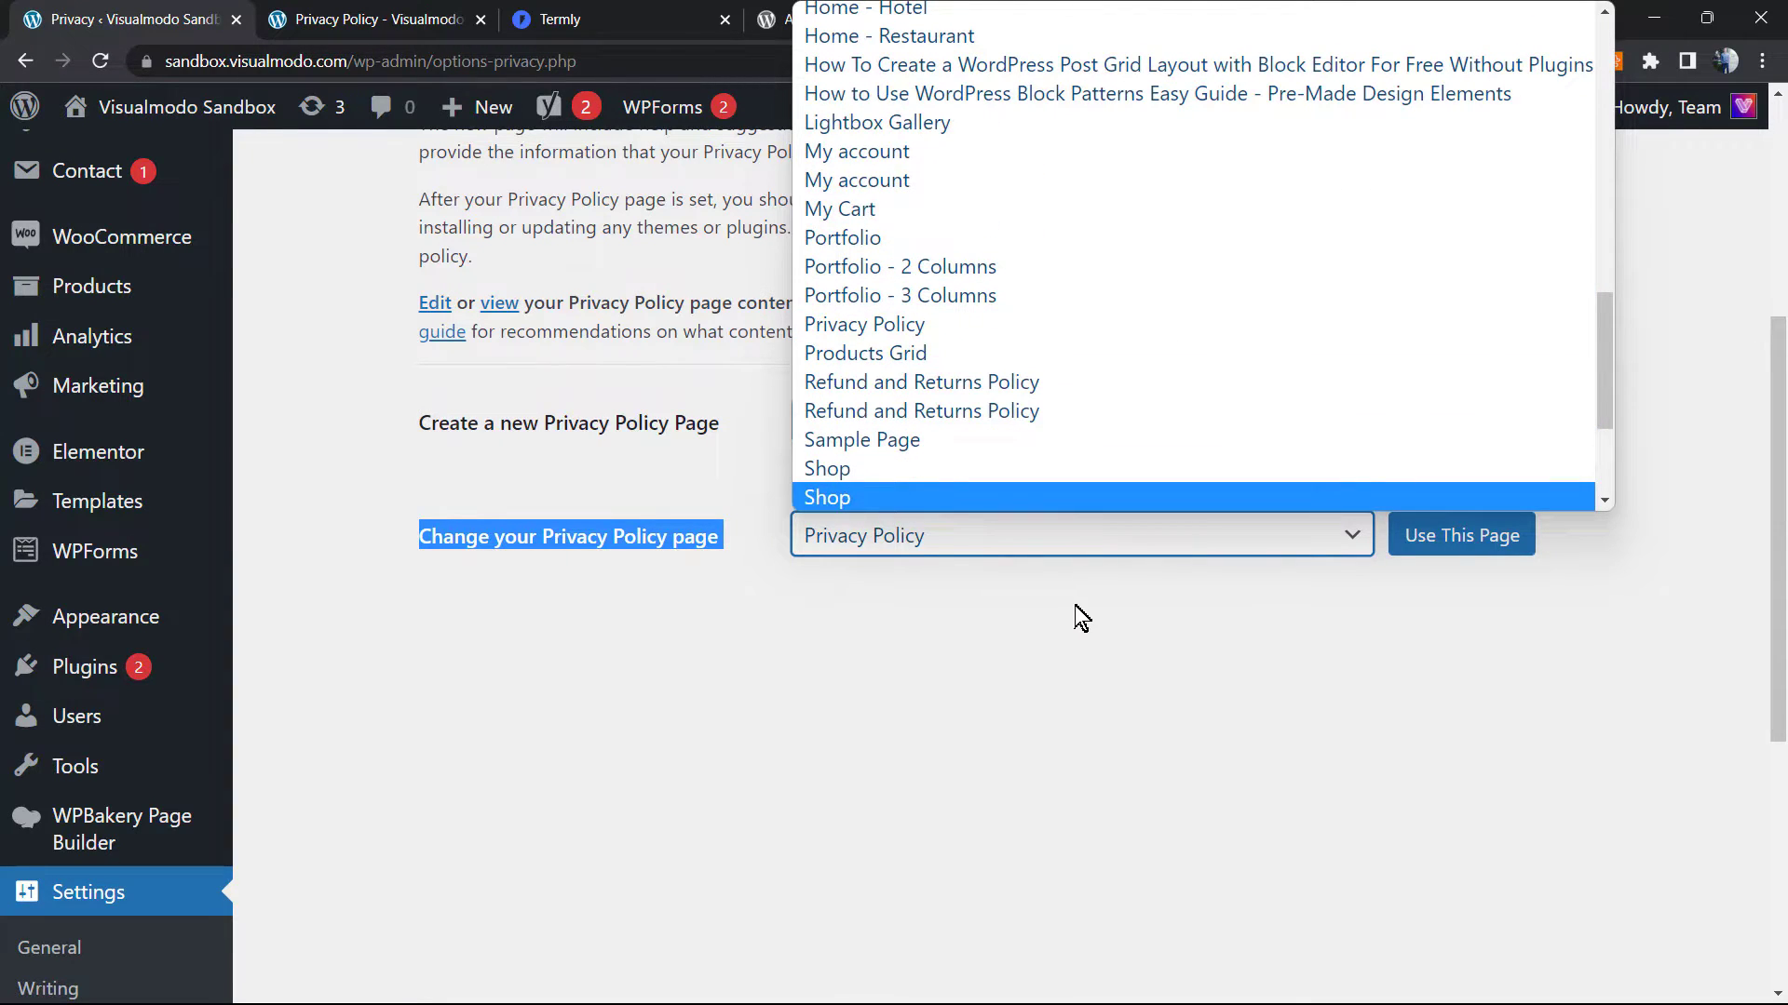
click(1049, 622)
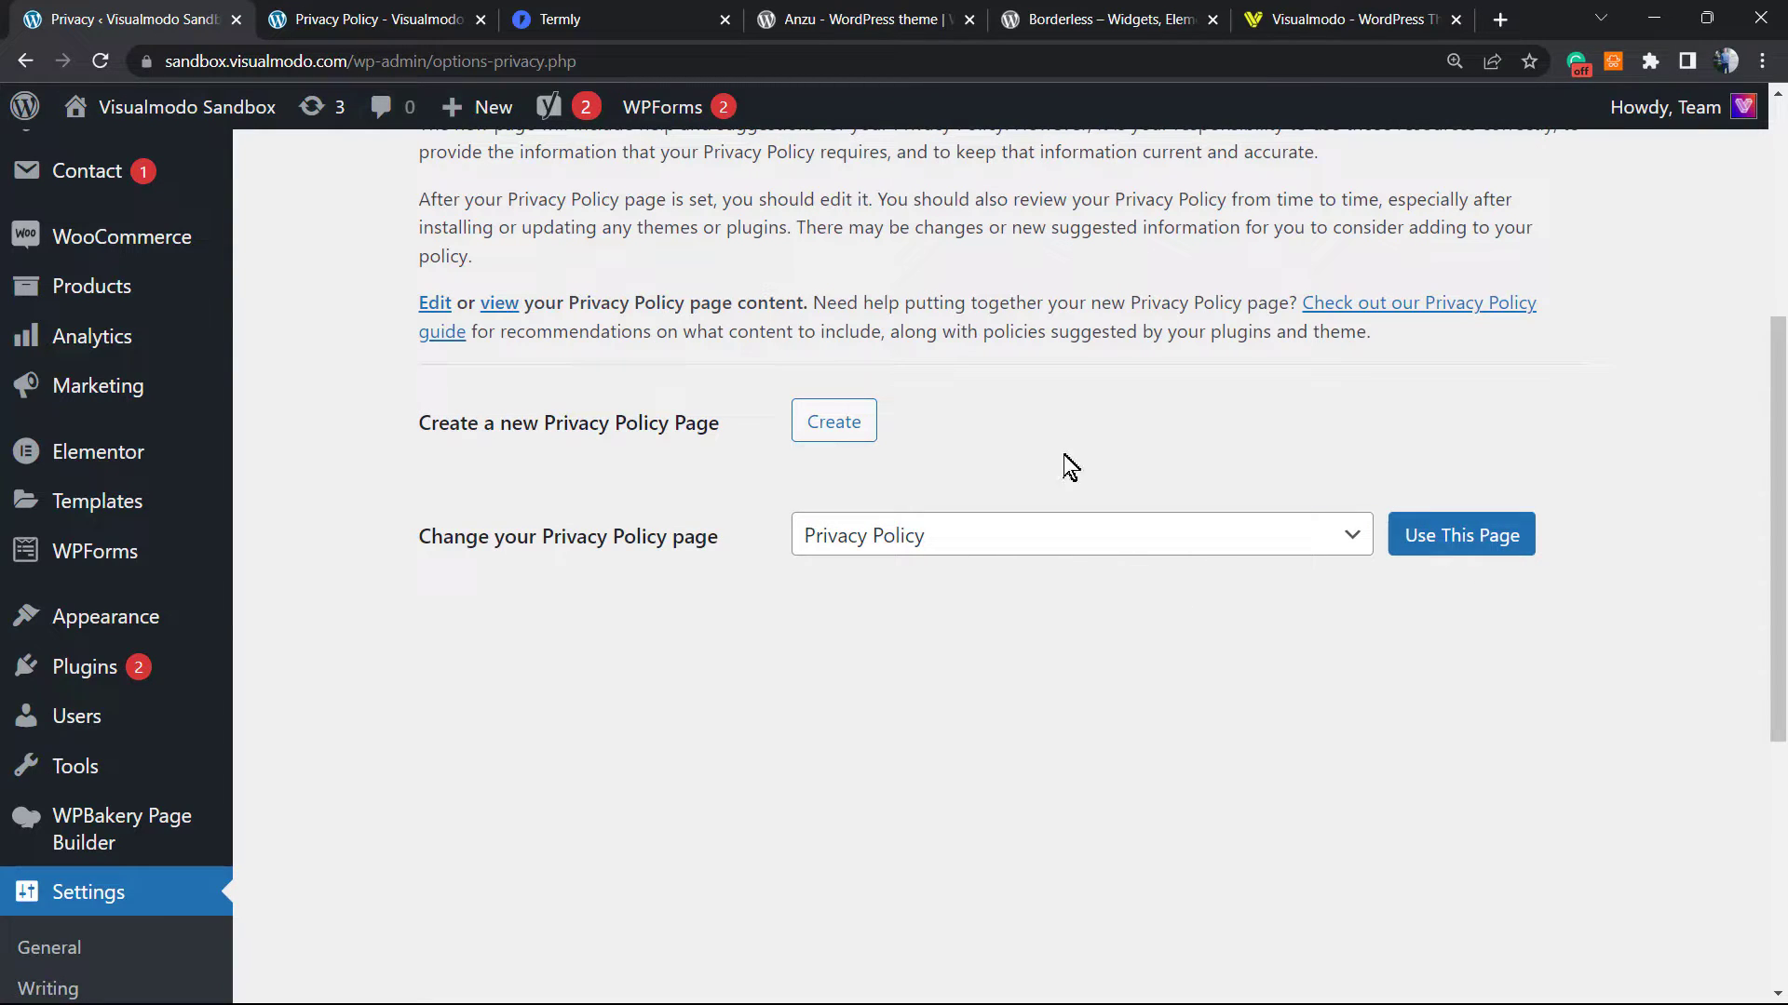
- Switch to the live Privacy Policy tab and scroll through its default text to the footer
click(447, 19)
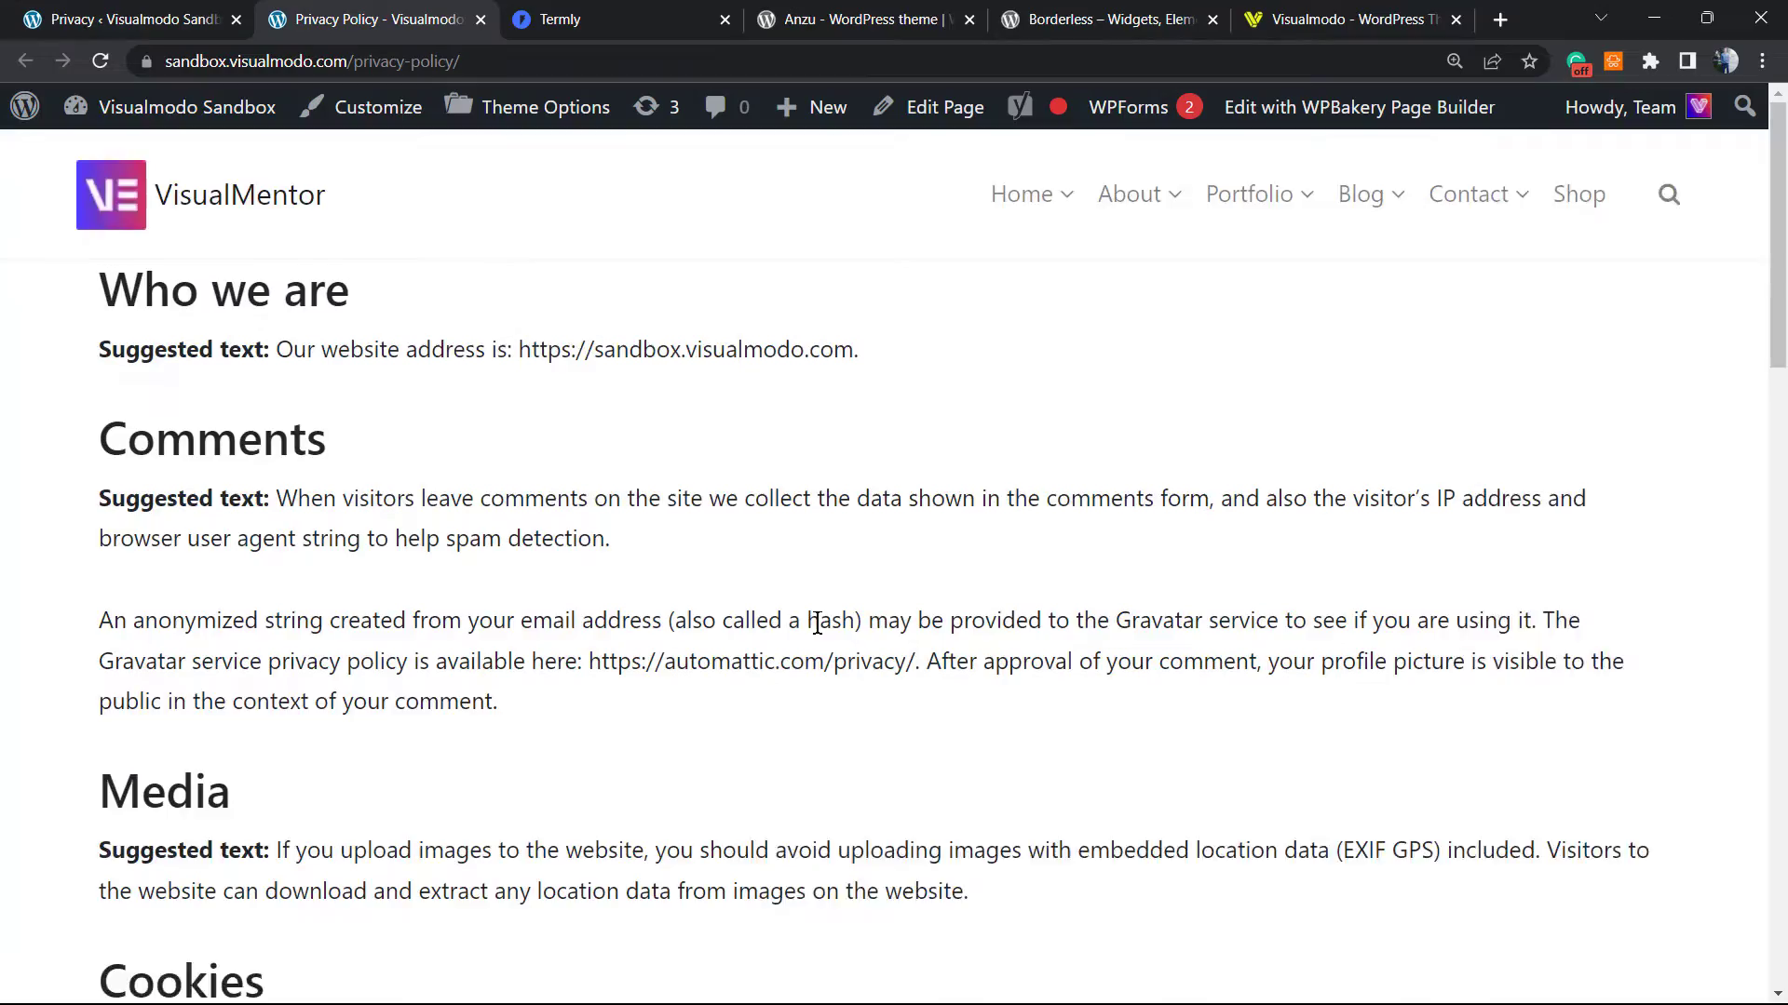
scroll(831, 610, down, 6)
scroll(832, 610, down, 12)
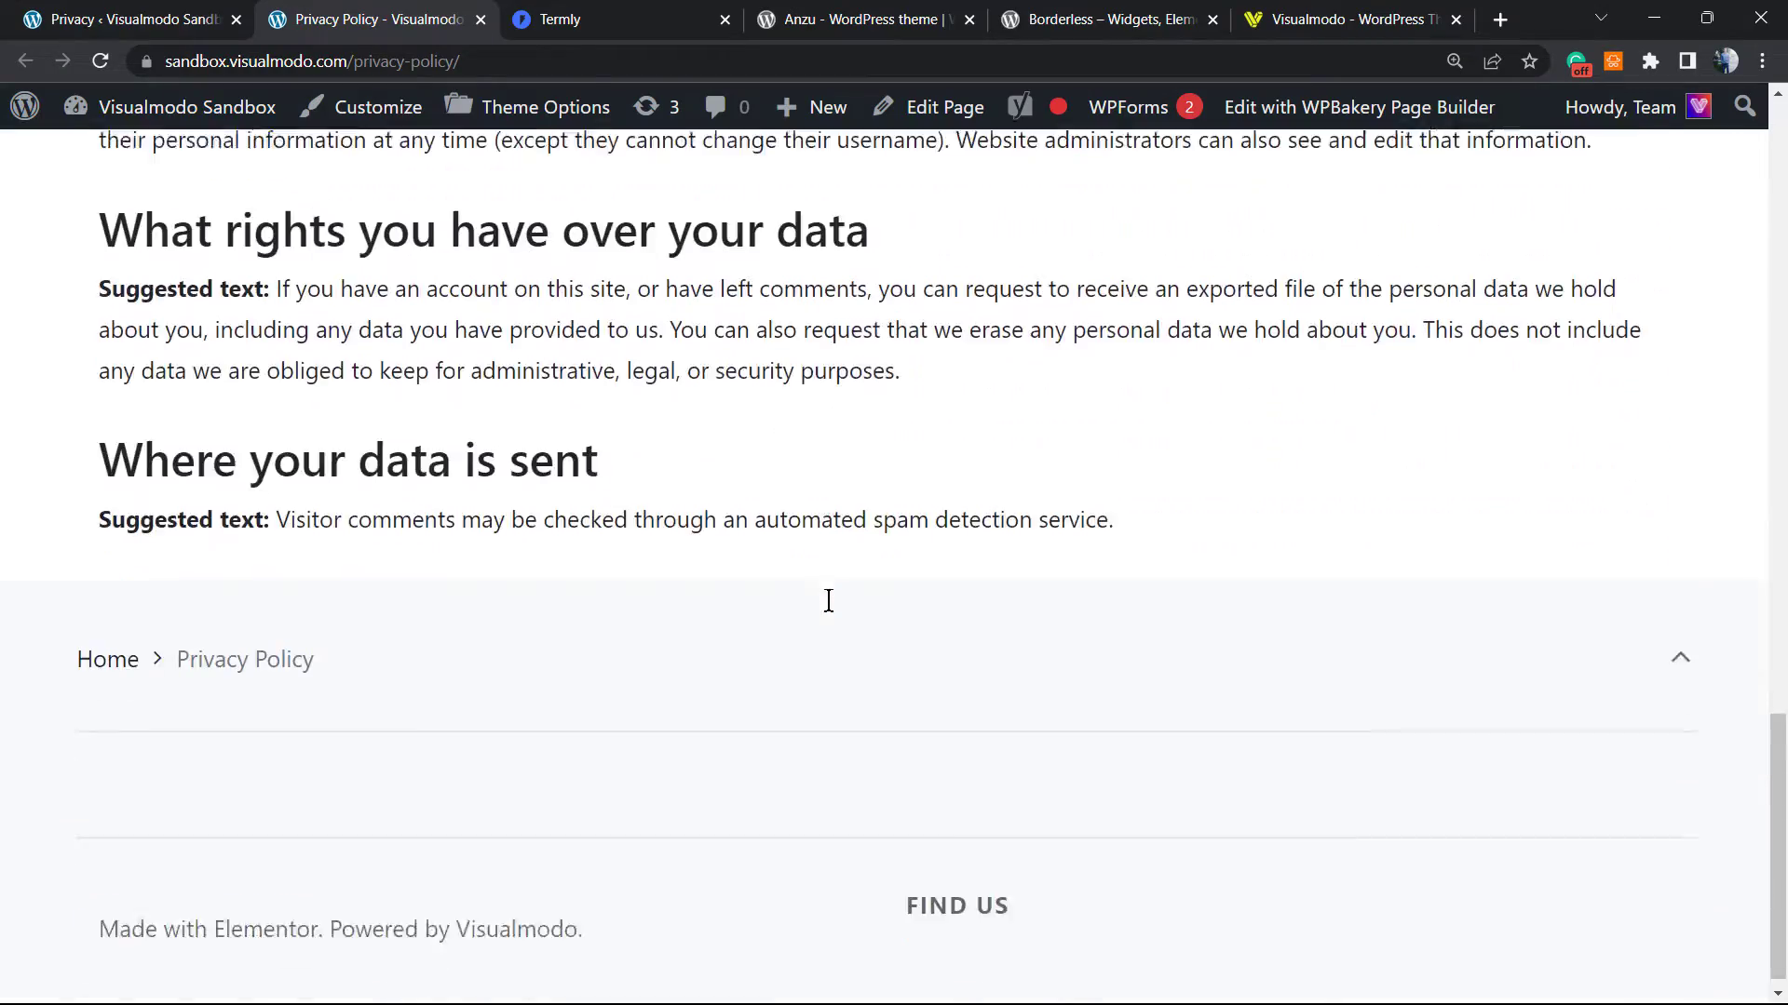
scroll(826, 598, up, 5)
scroll(829, 601, up, 10)
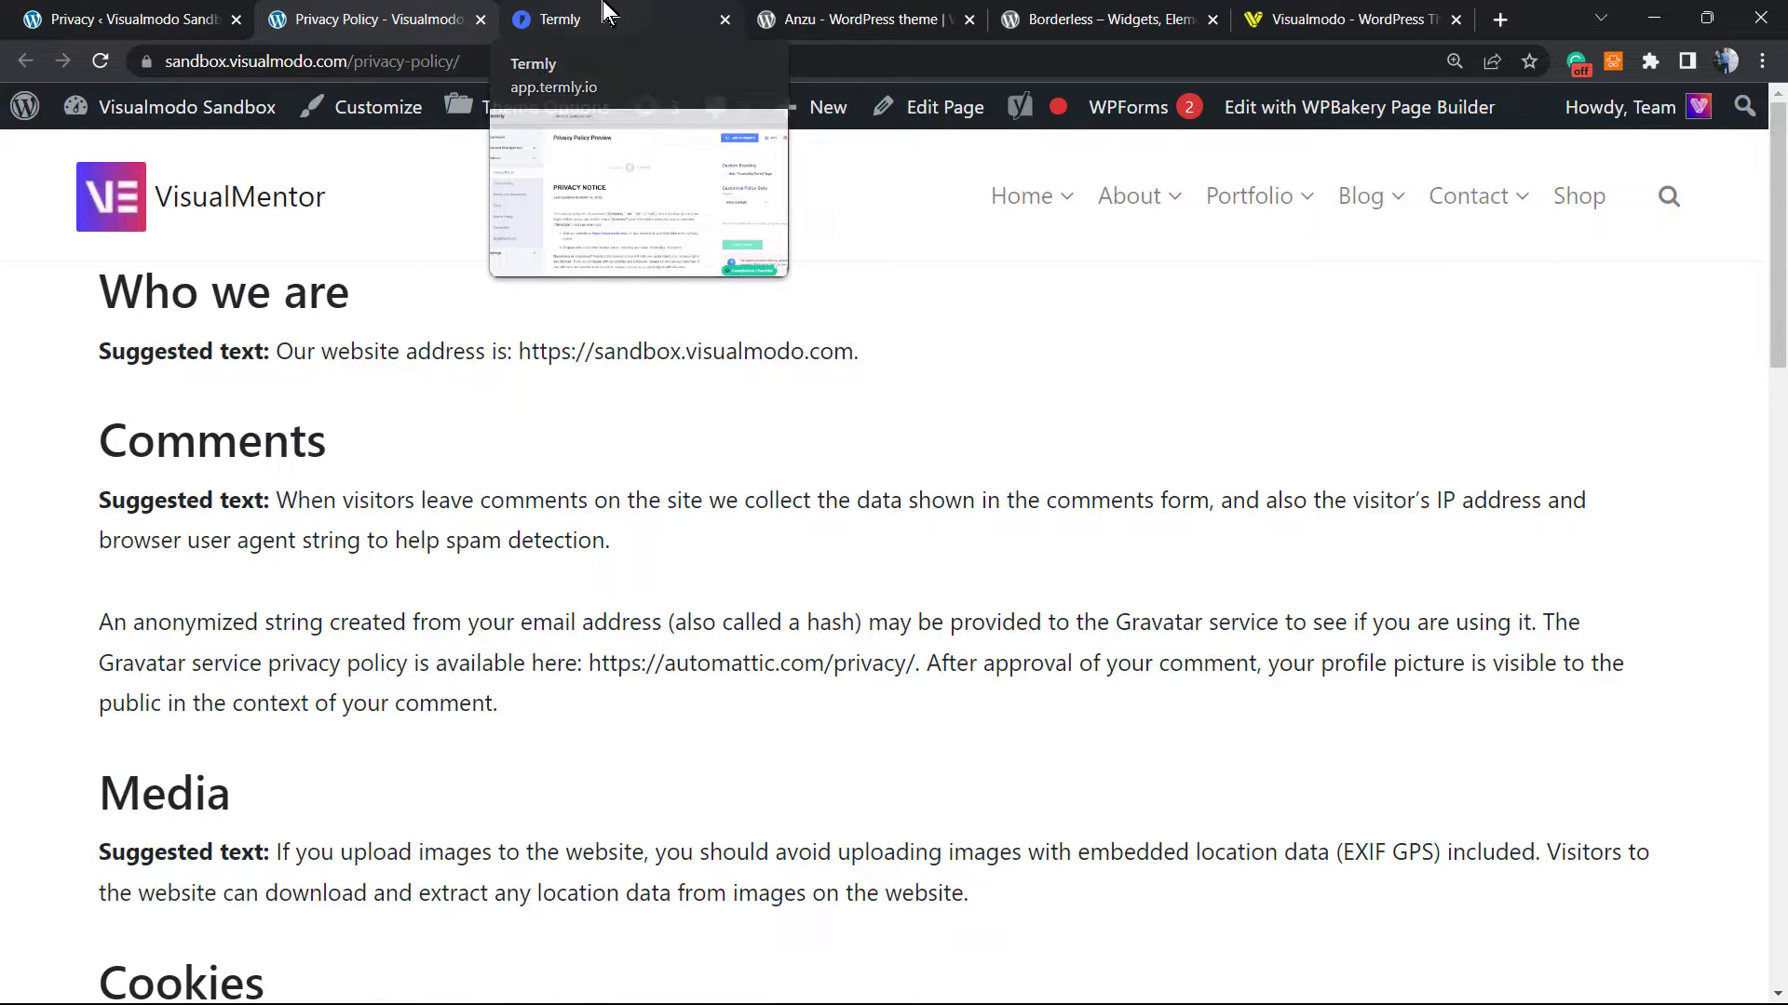
- In the Termly tab, copy the privacy policy's Html Format code via Add to Website
click(604, 17)
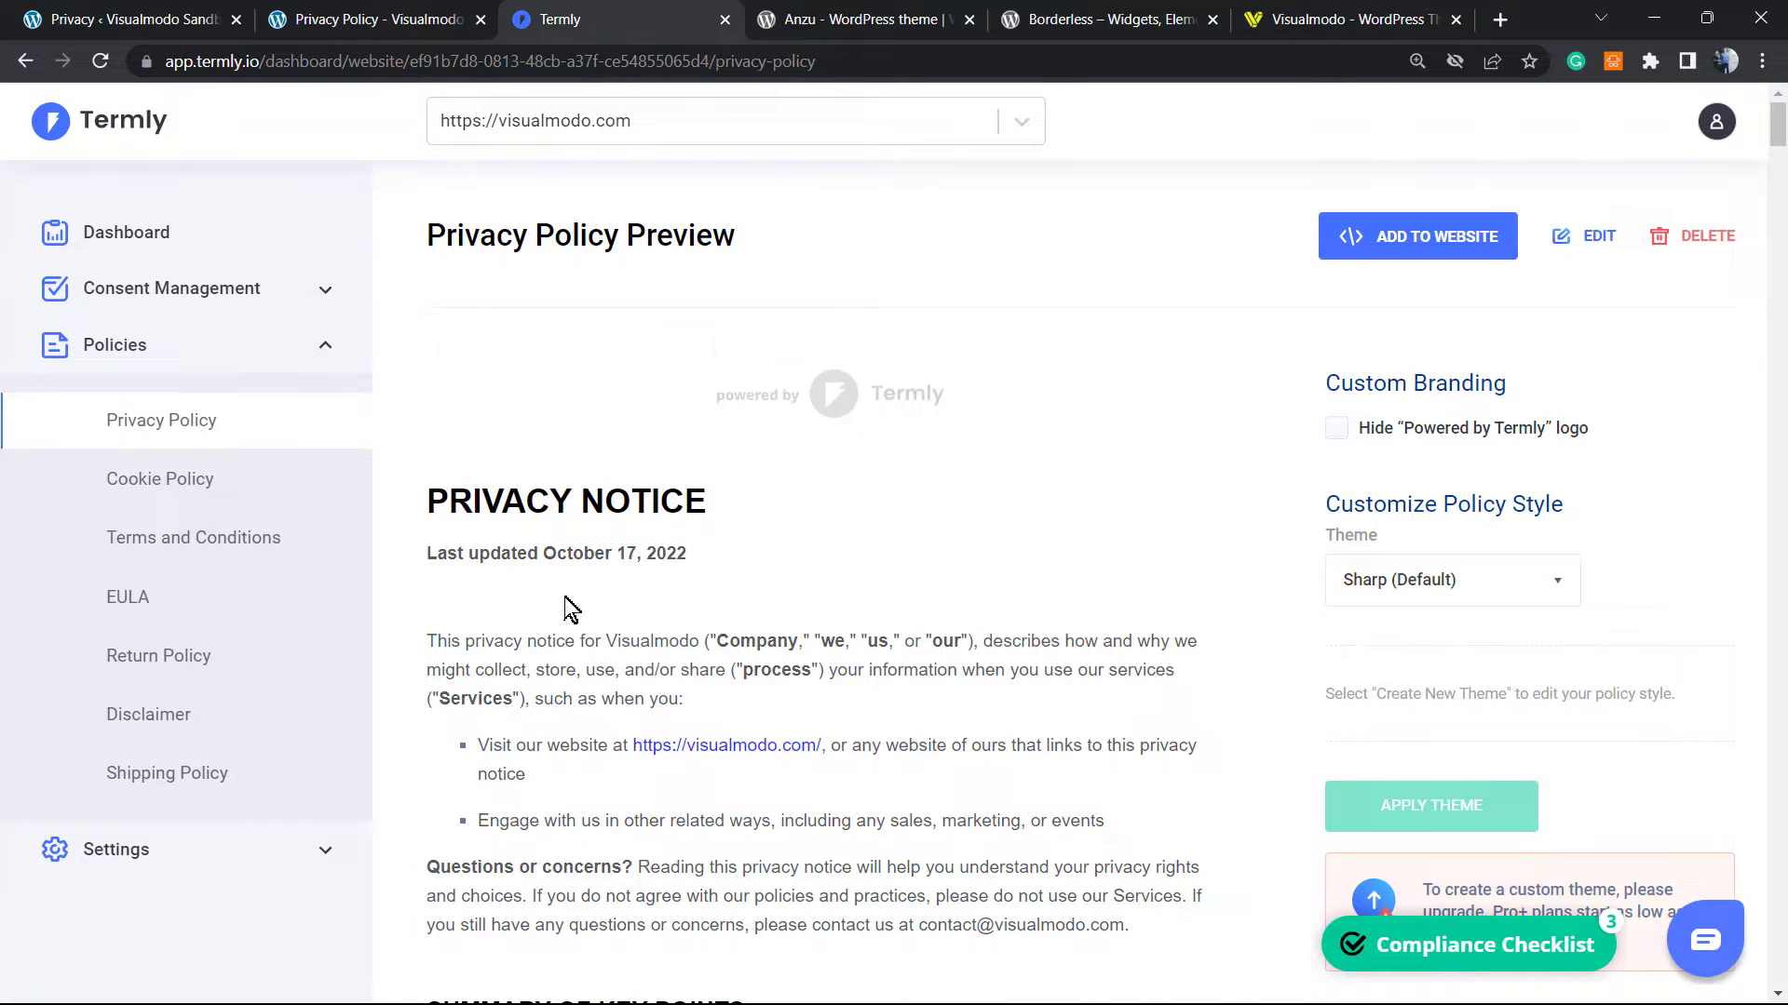
drag(434, 556, 812, 670)
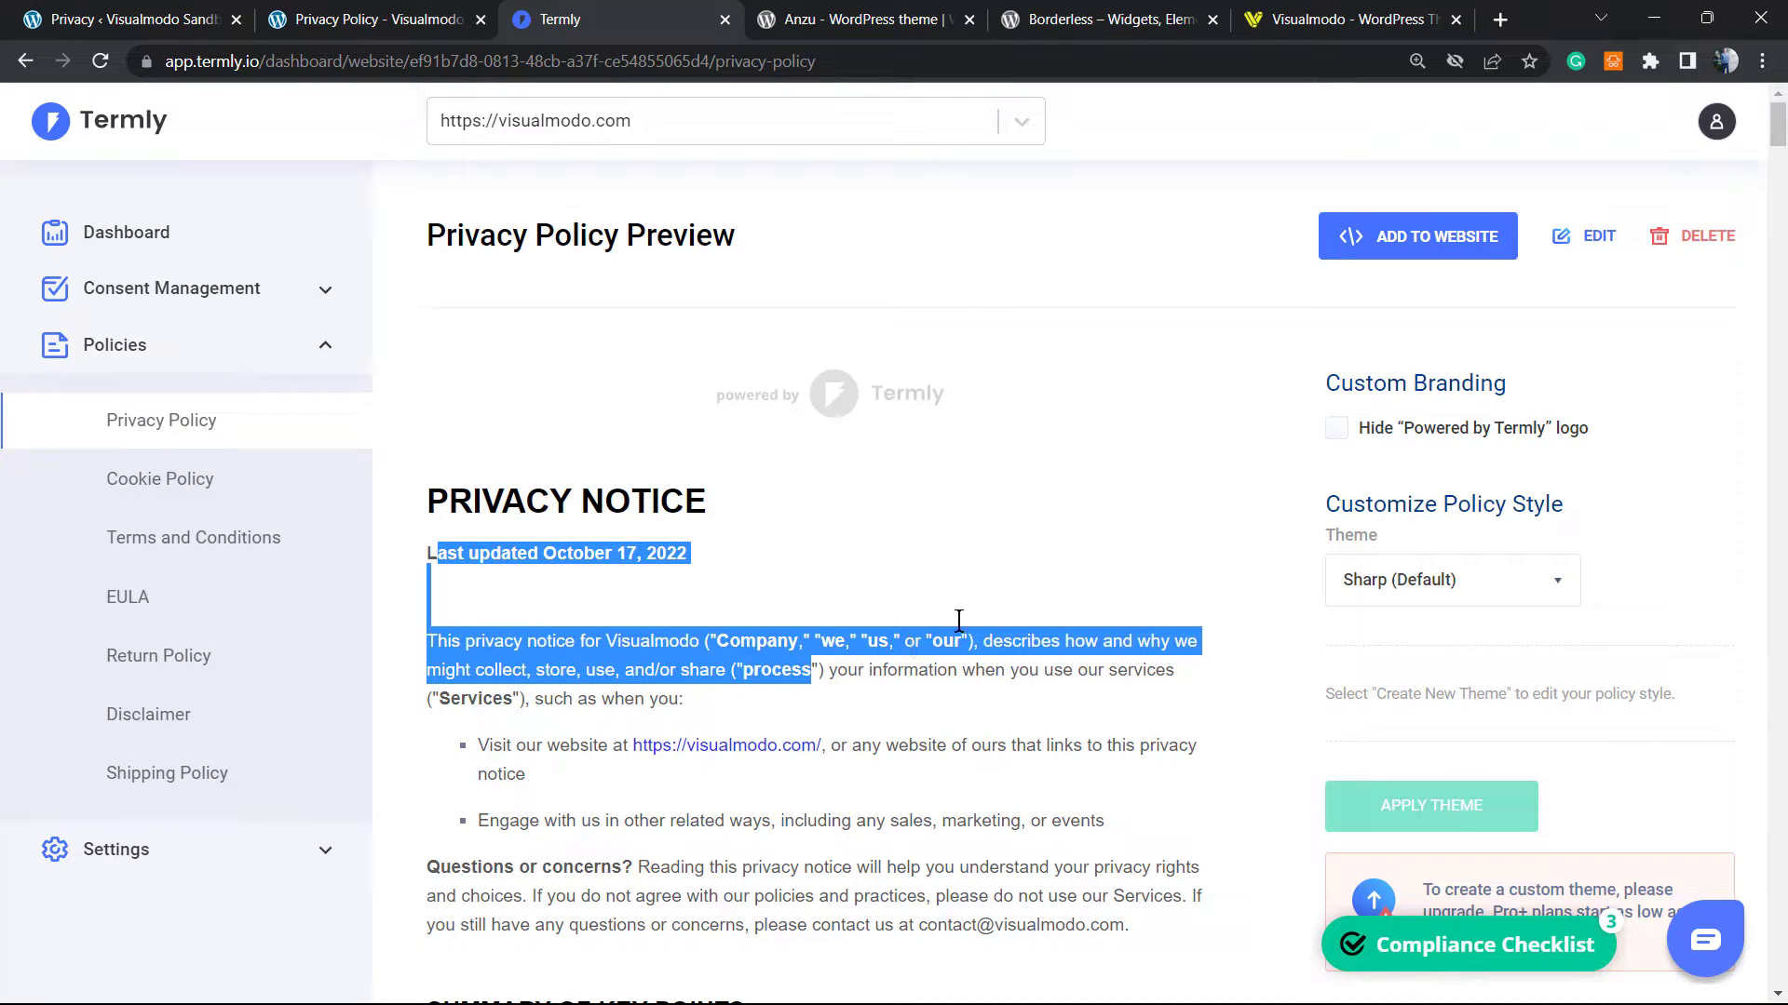
click(899, 642)
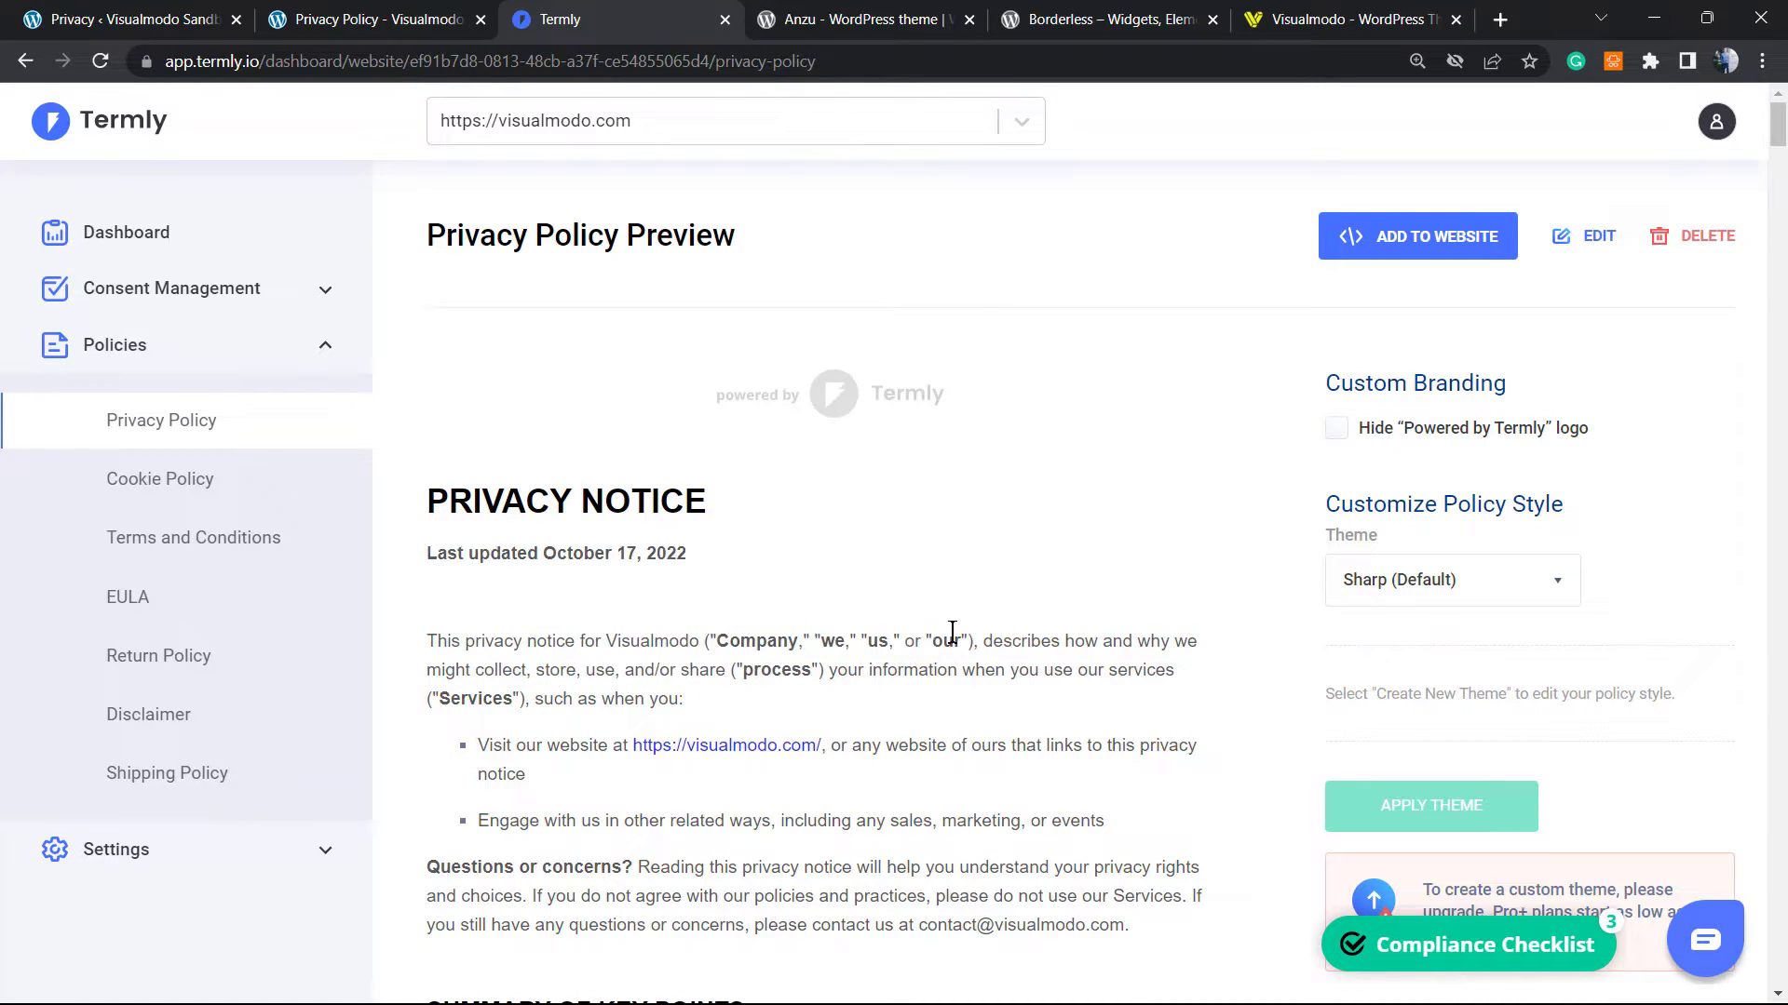
click(1408, 239)
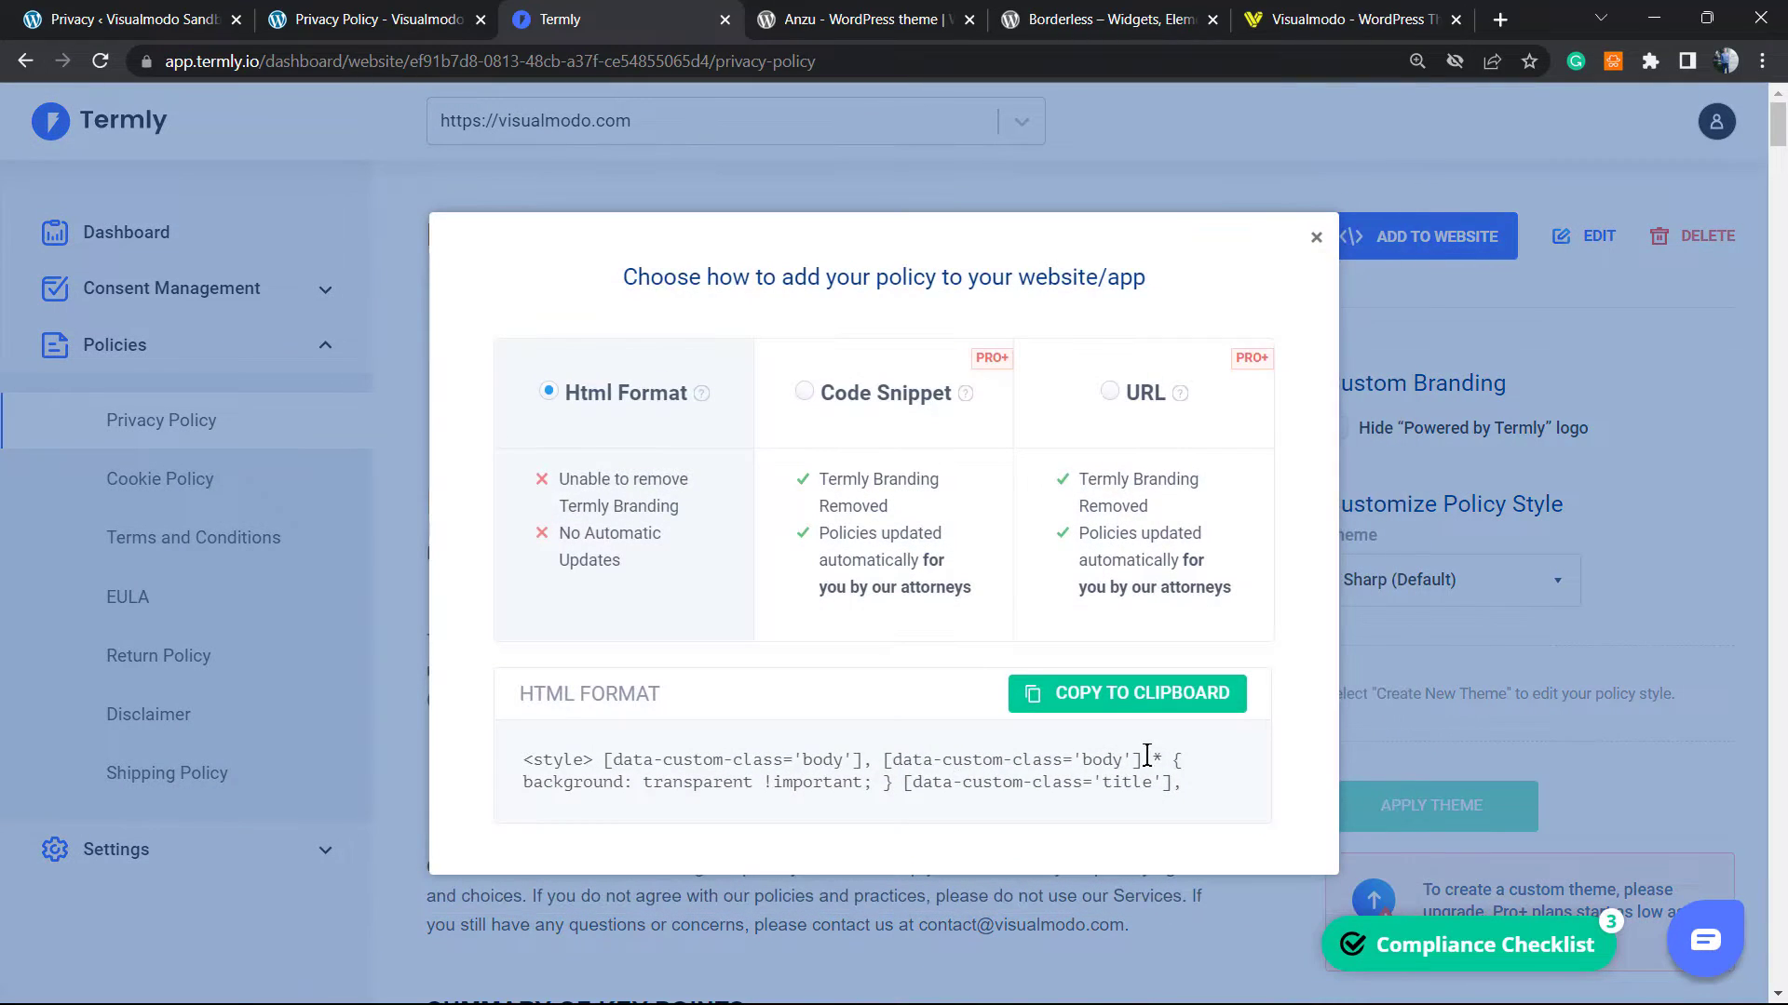
click(1112, 703)
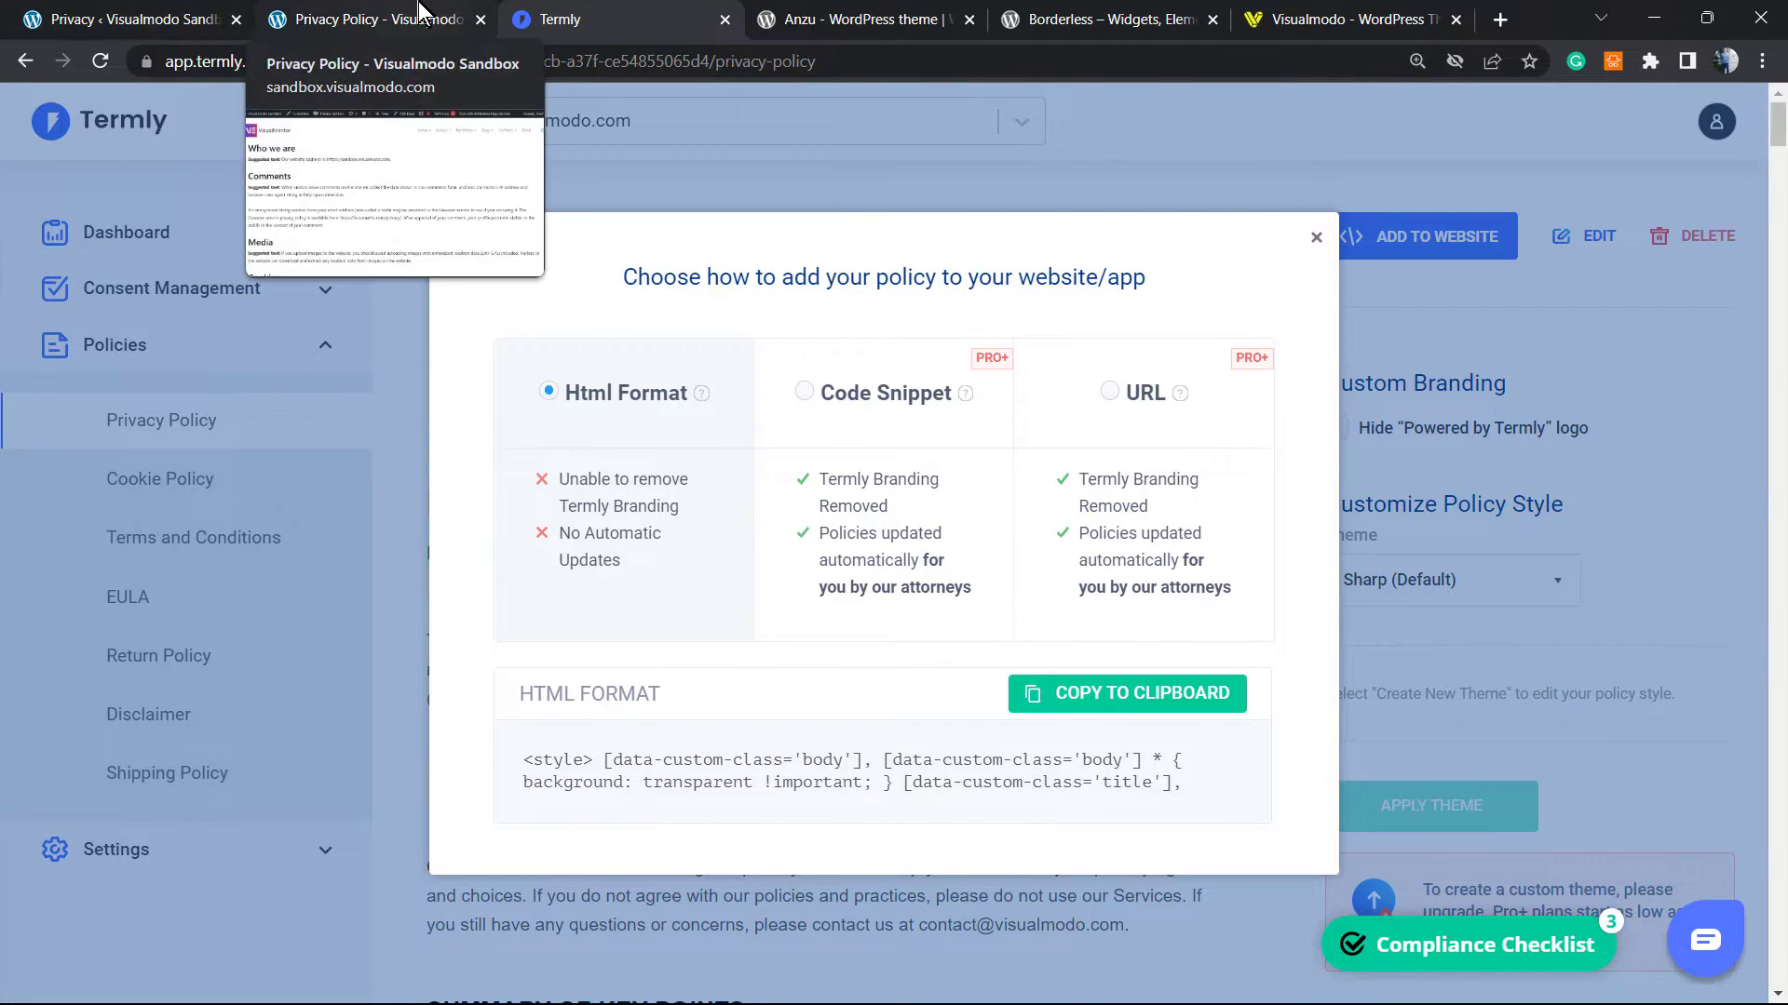
- Return to the live Privacy Policy page and open it in the block editor
click(400, 22)
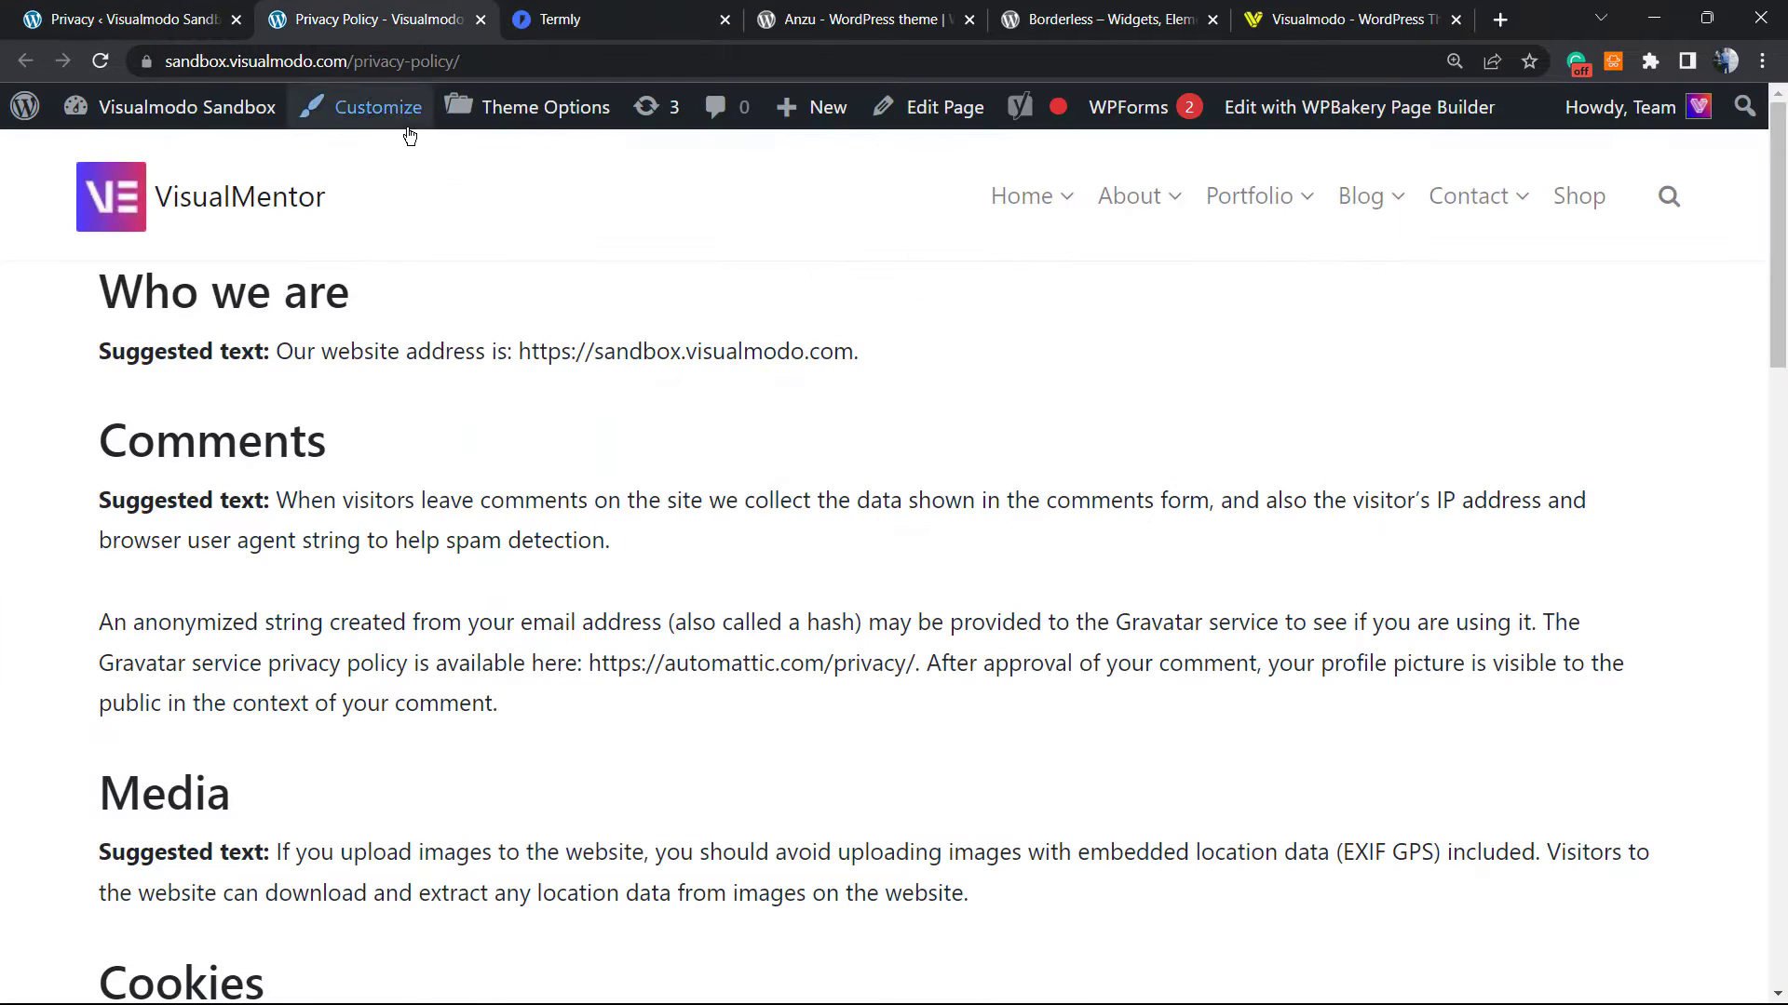
click(214, 10)
scroll(735, 308, up, 2)
key(ctrl+Tab)
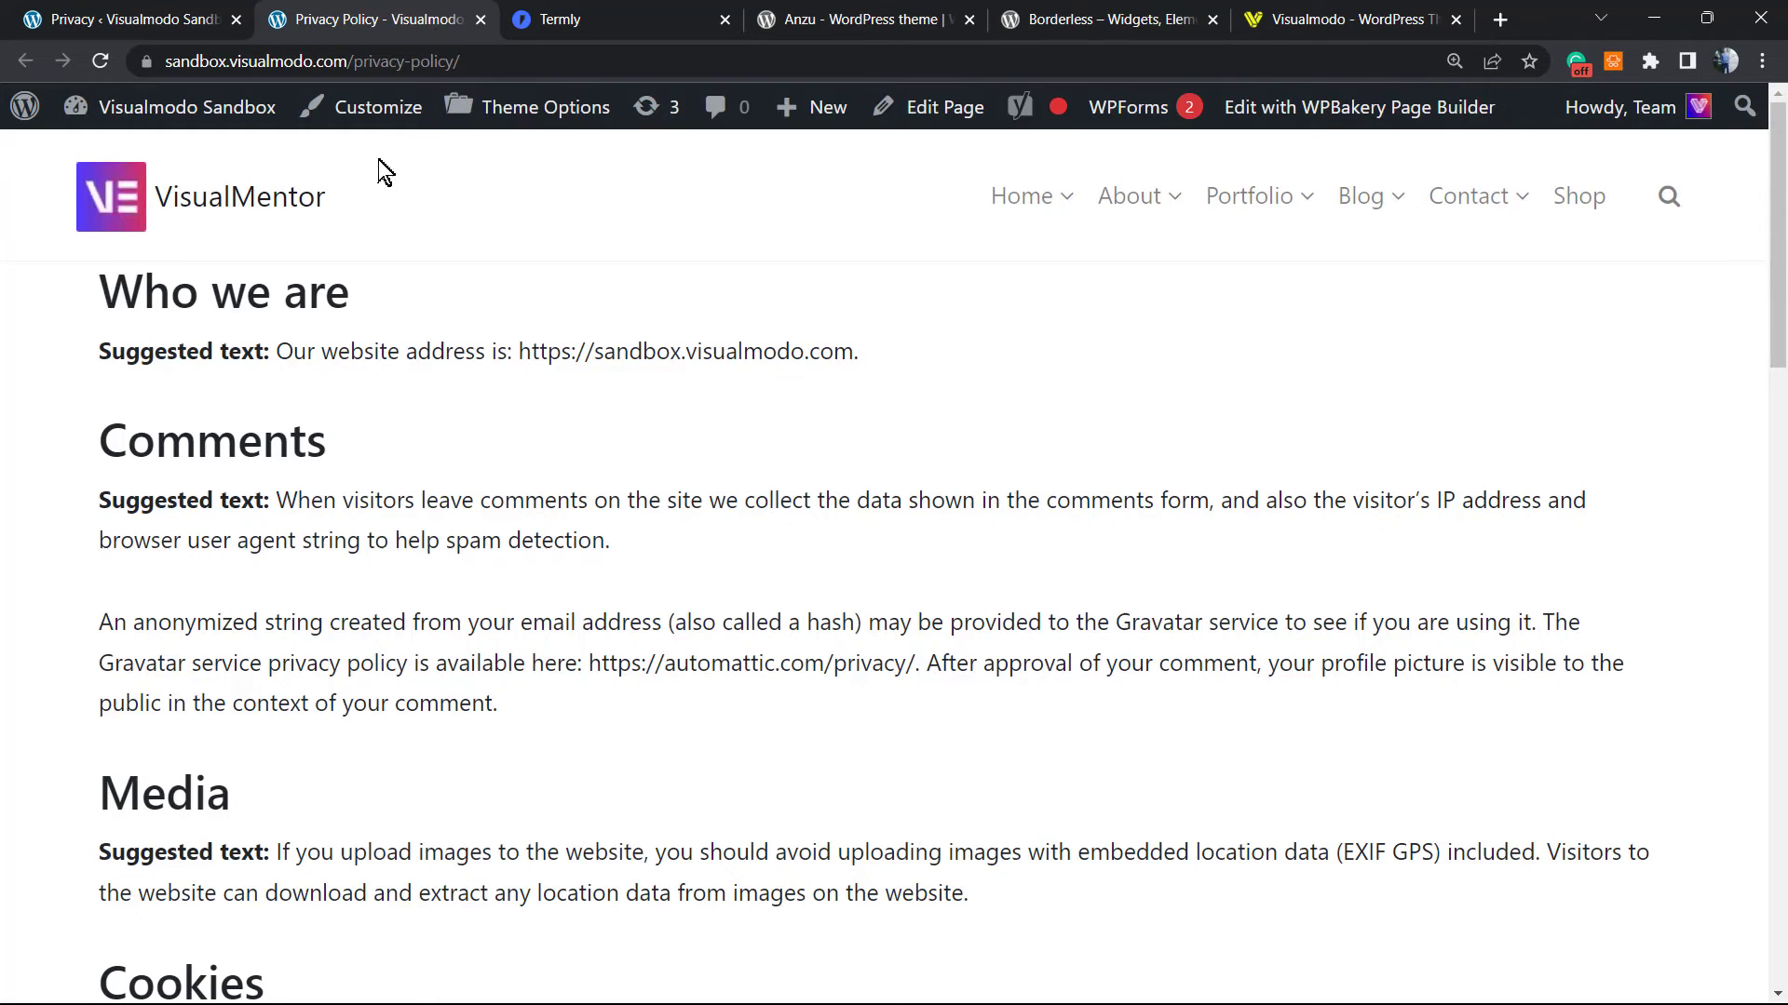
click(943, 128)
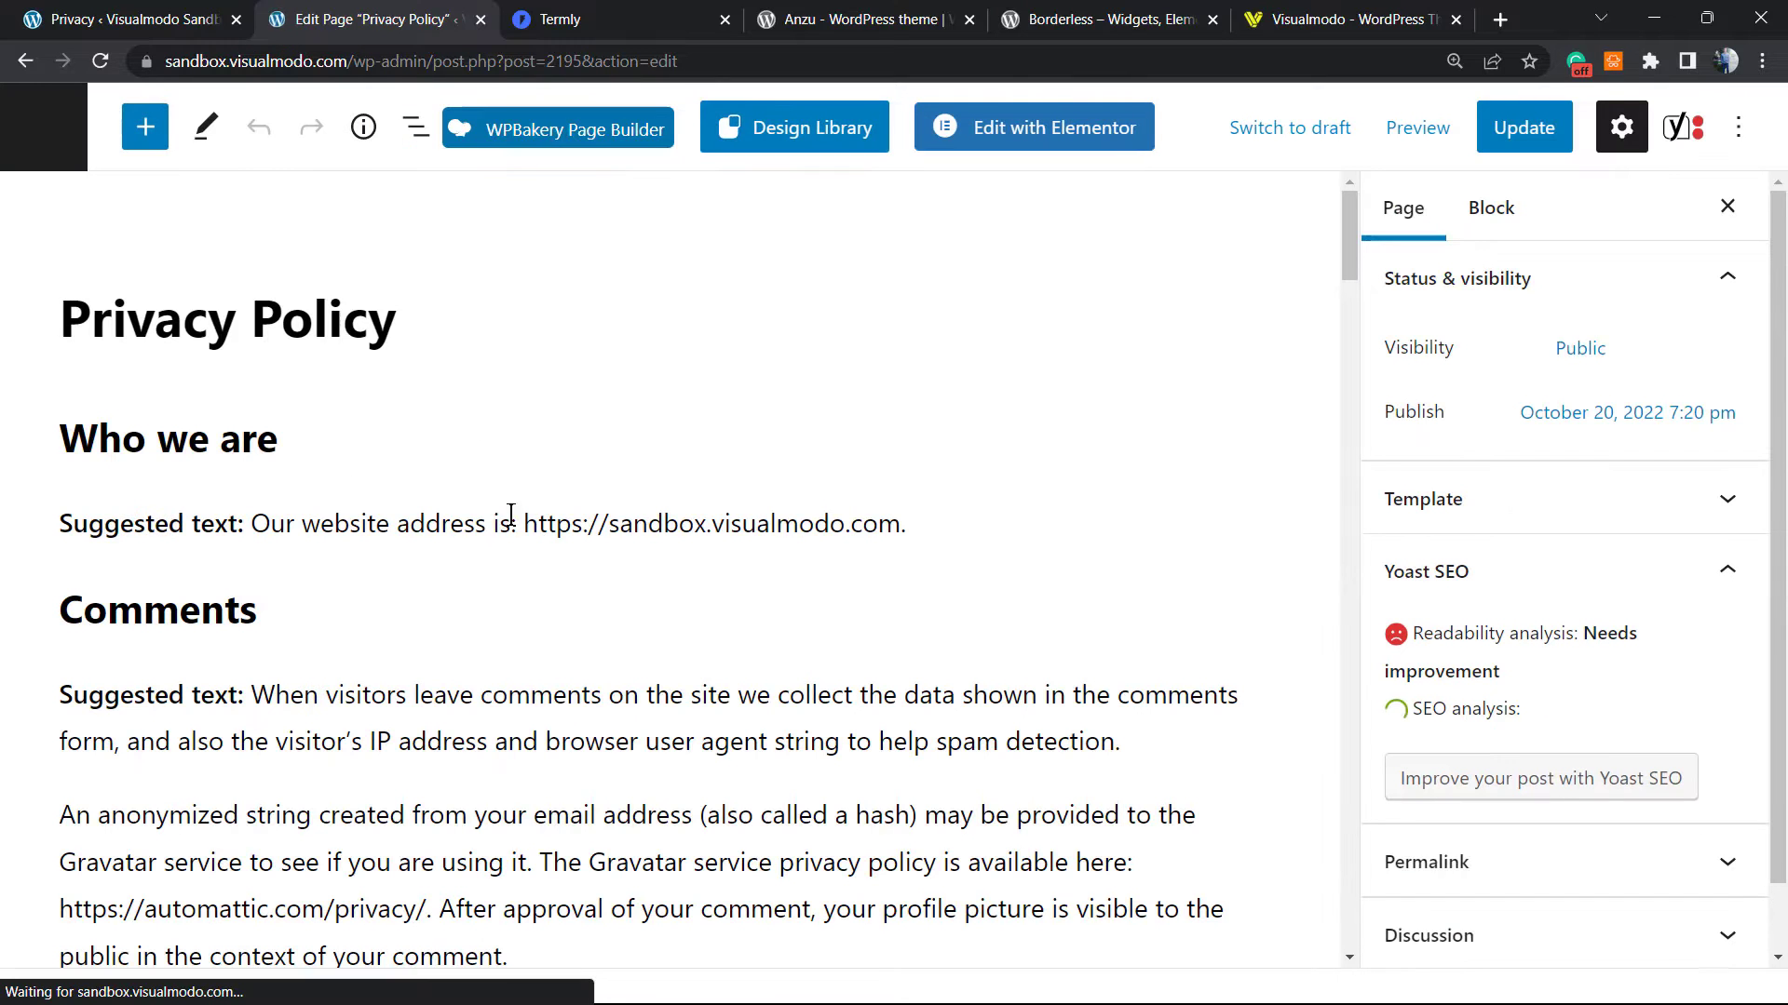
- Select all blocks and delete the default suggested privacy policy content
key(ctrl+a)
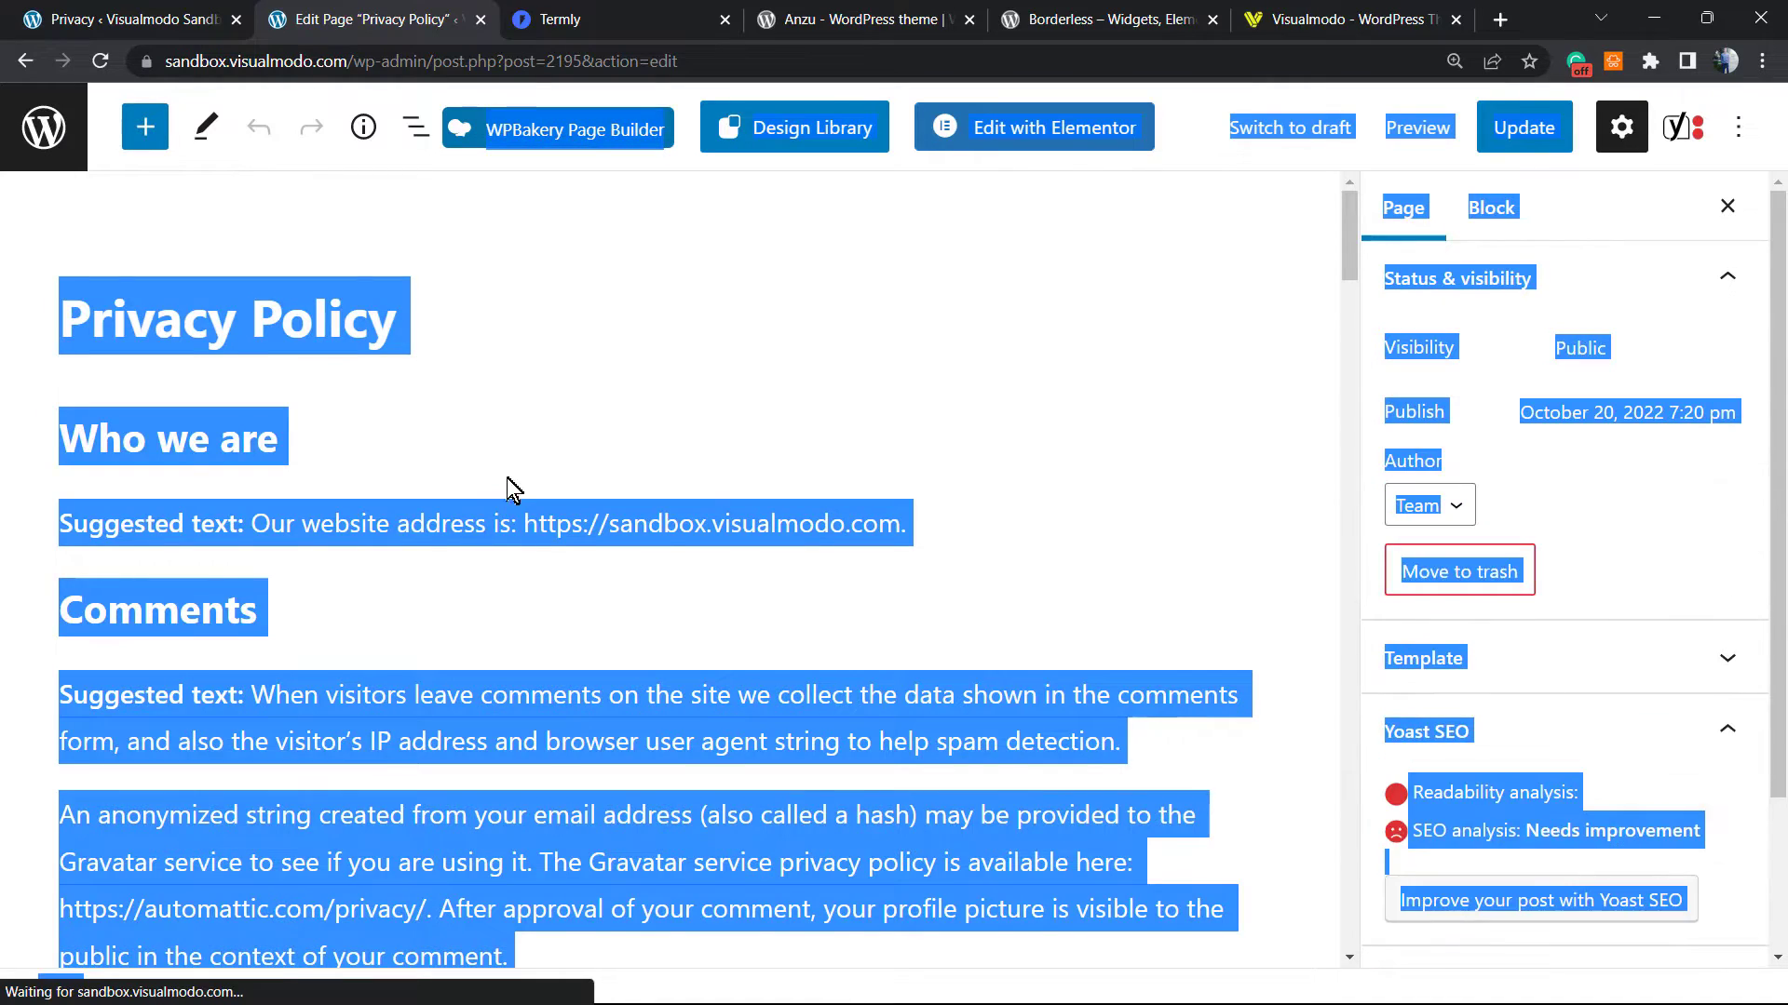
click(506, 521)
click(487, 447)
click(268, 414)
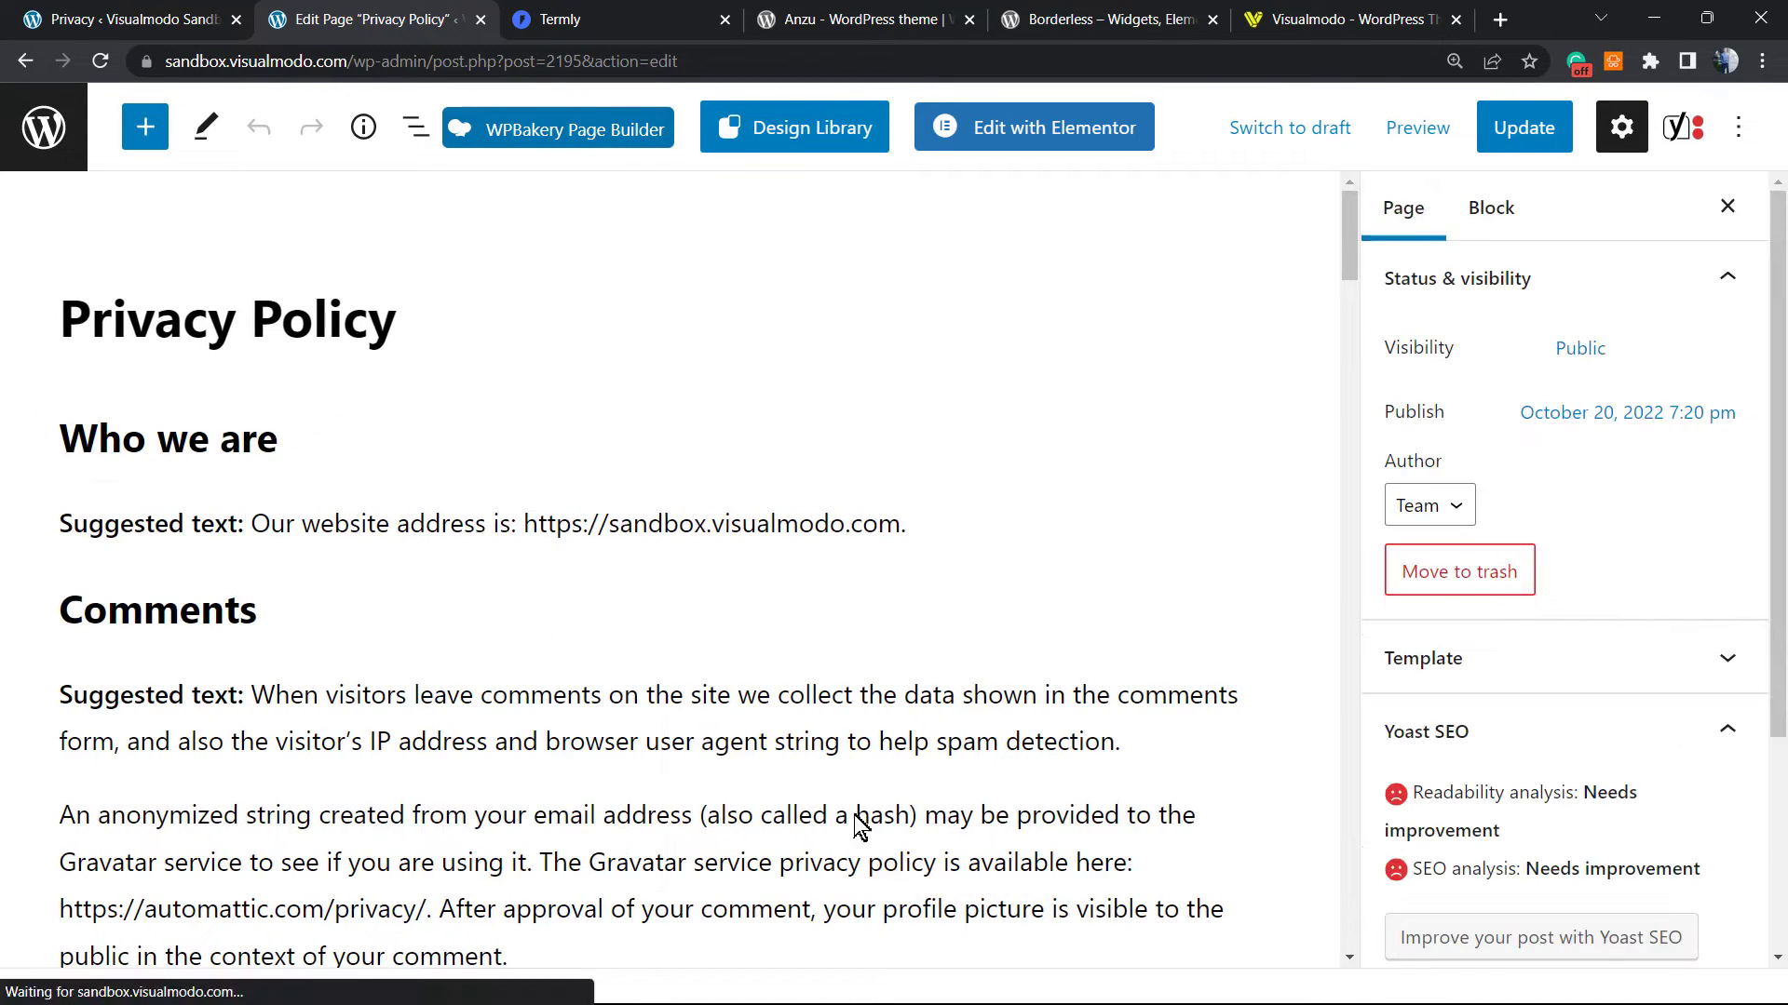
drag(858, 816, 72, 416)
click(127, 459)
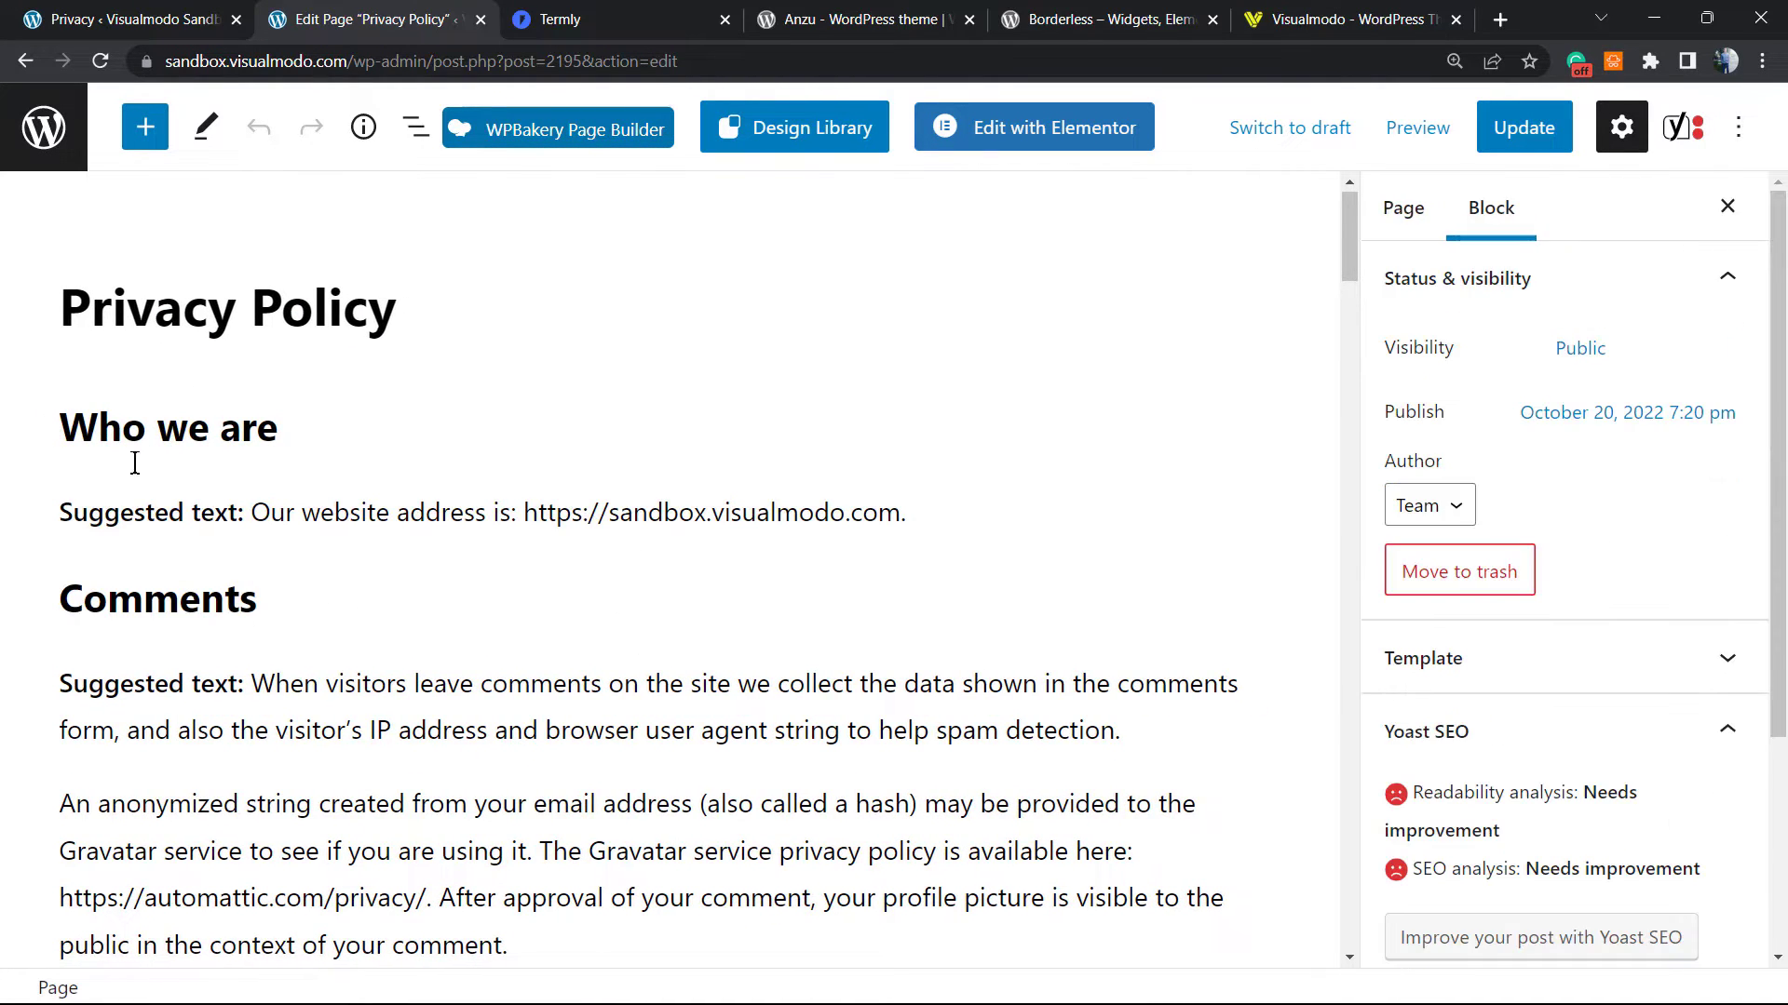
scroll(670, 723, down, 15)
scroll(714, 720, down, 5)
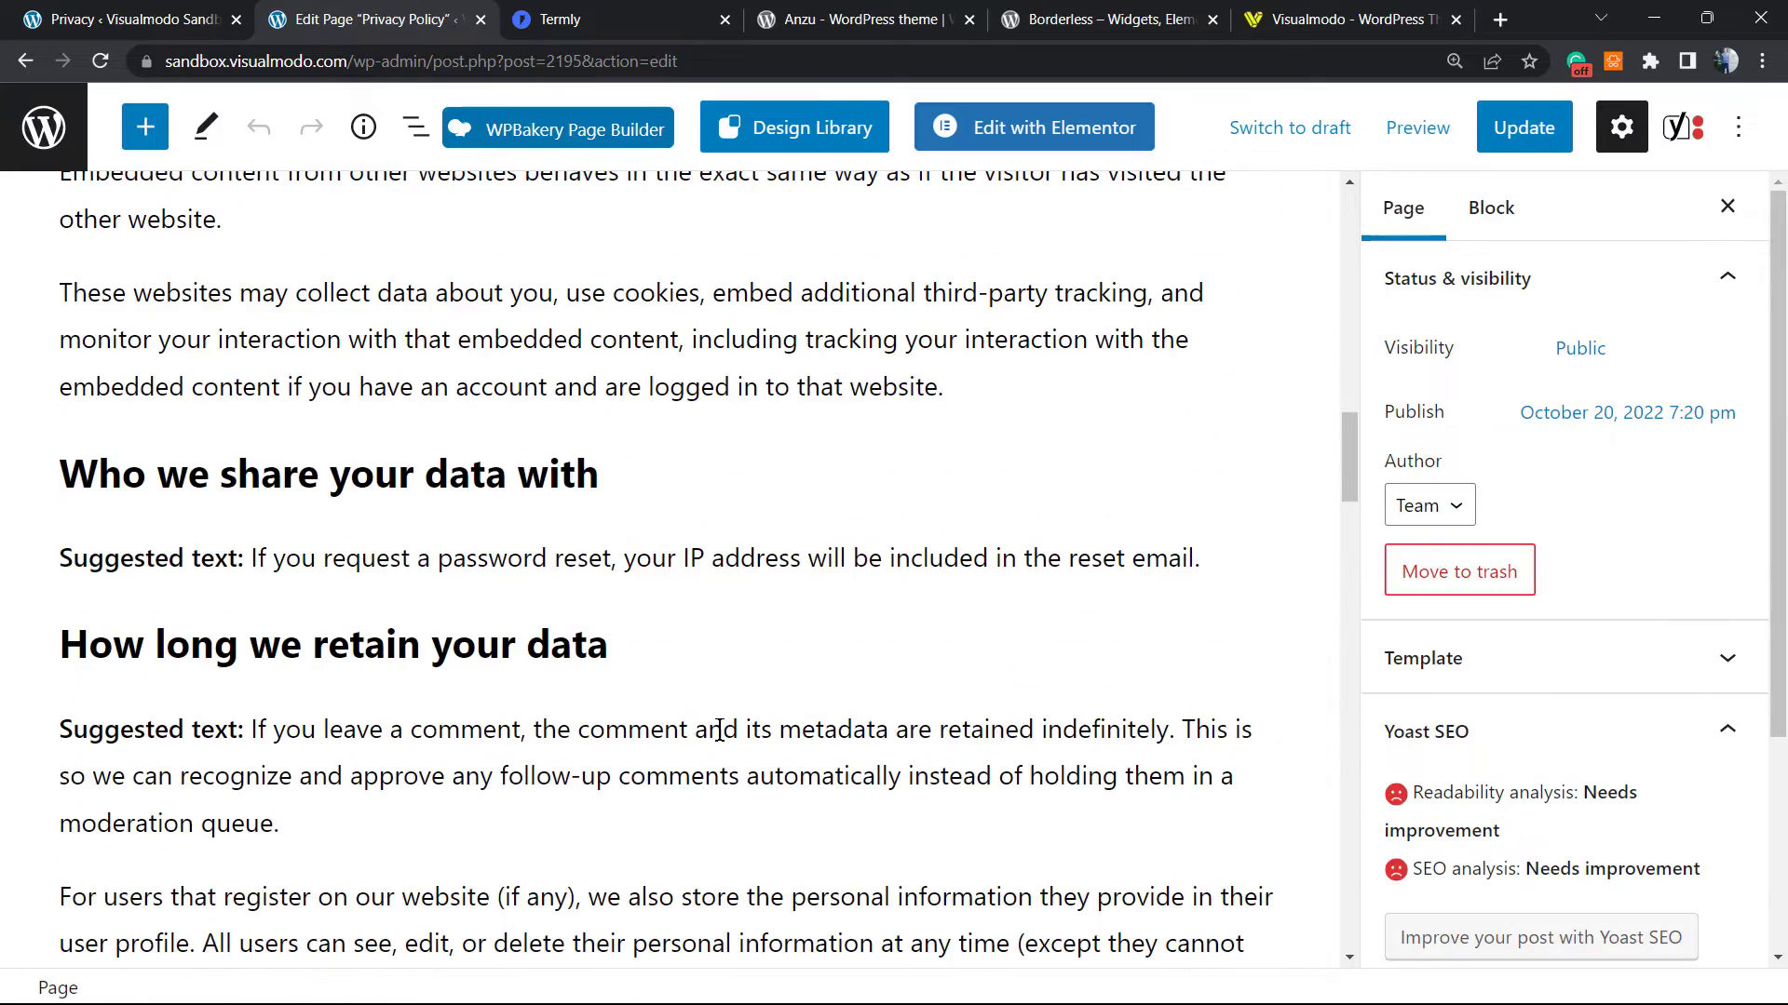
key(ctrl+a)
scroll(619, 647, up, 20)
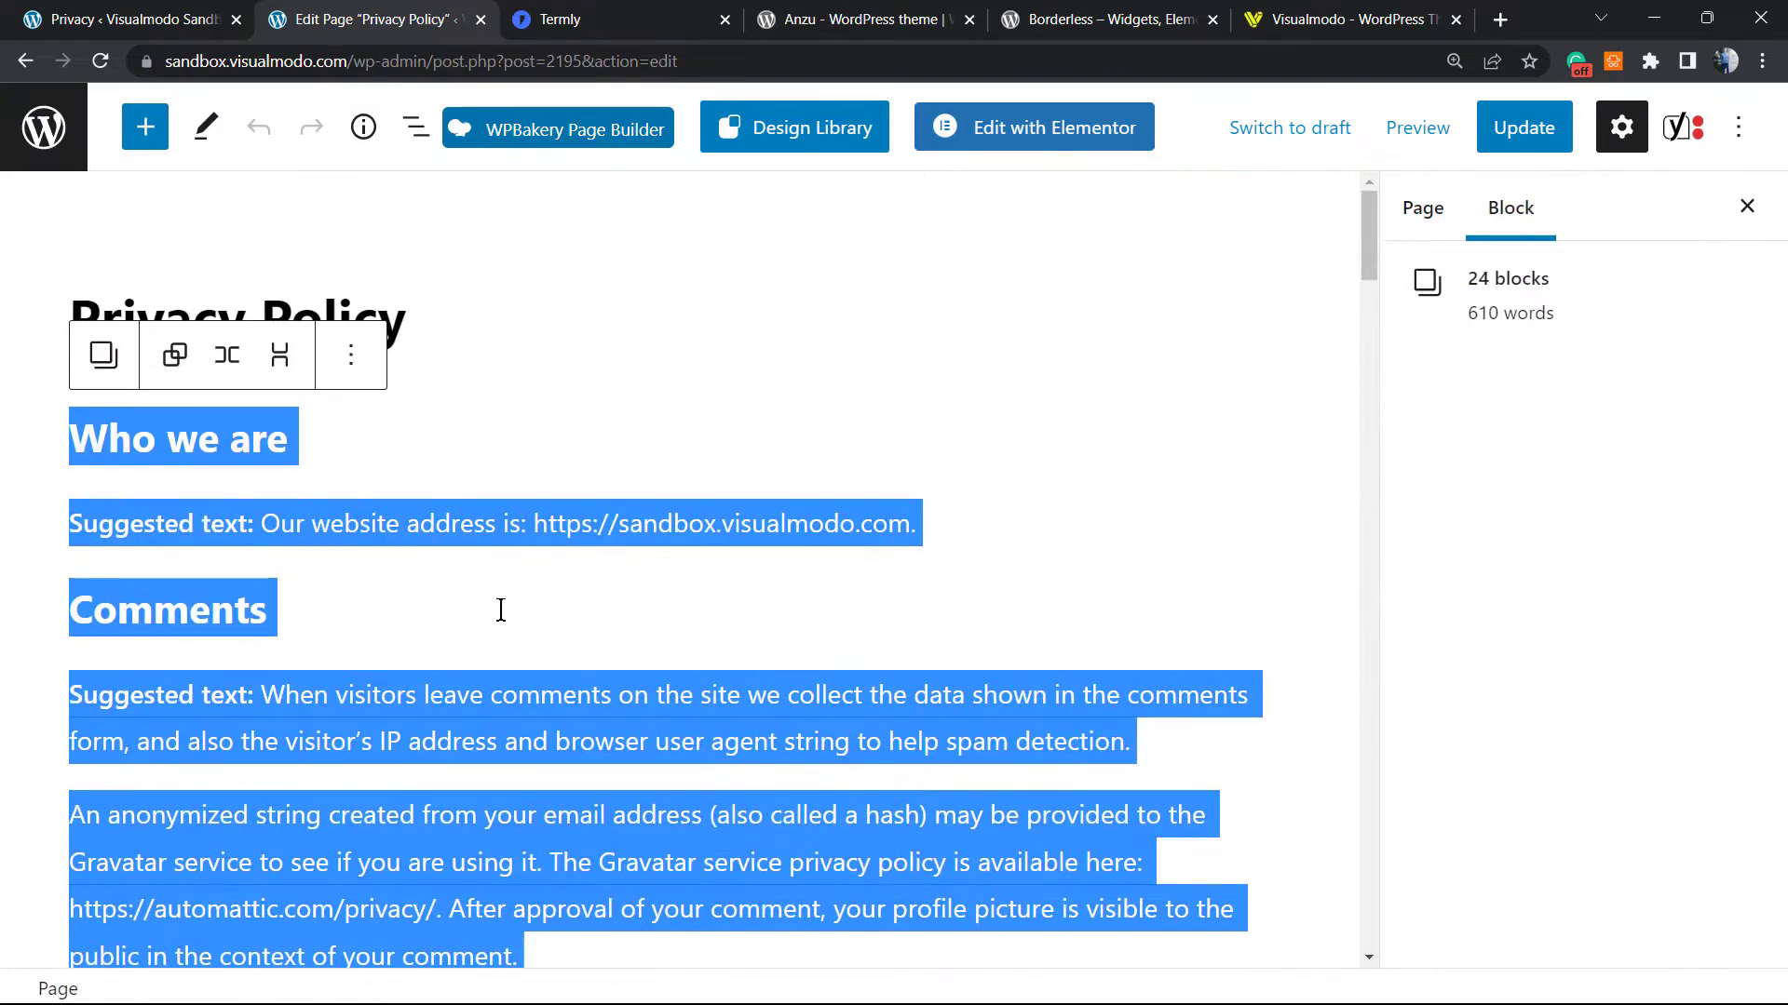
key(BackSpace)
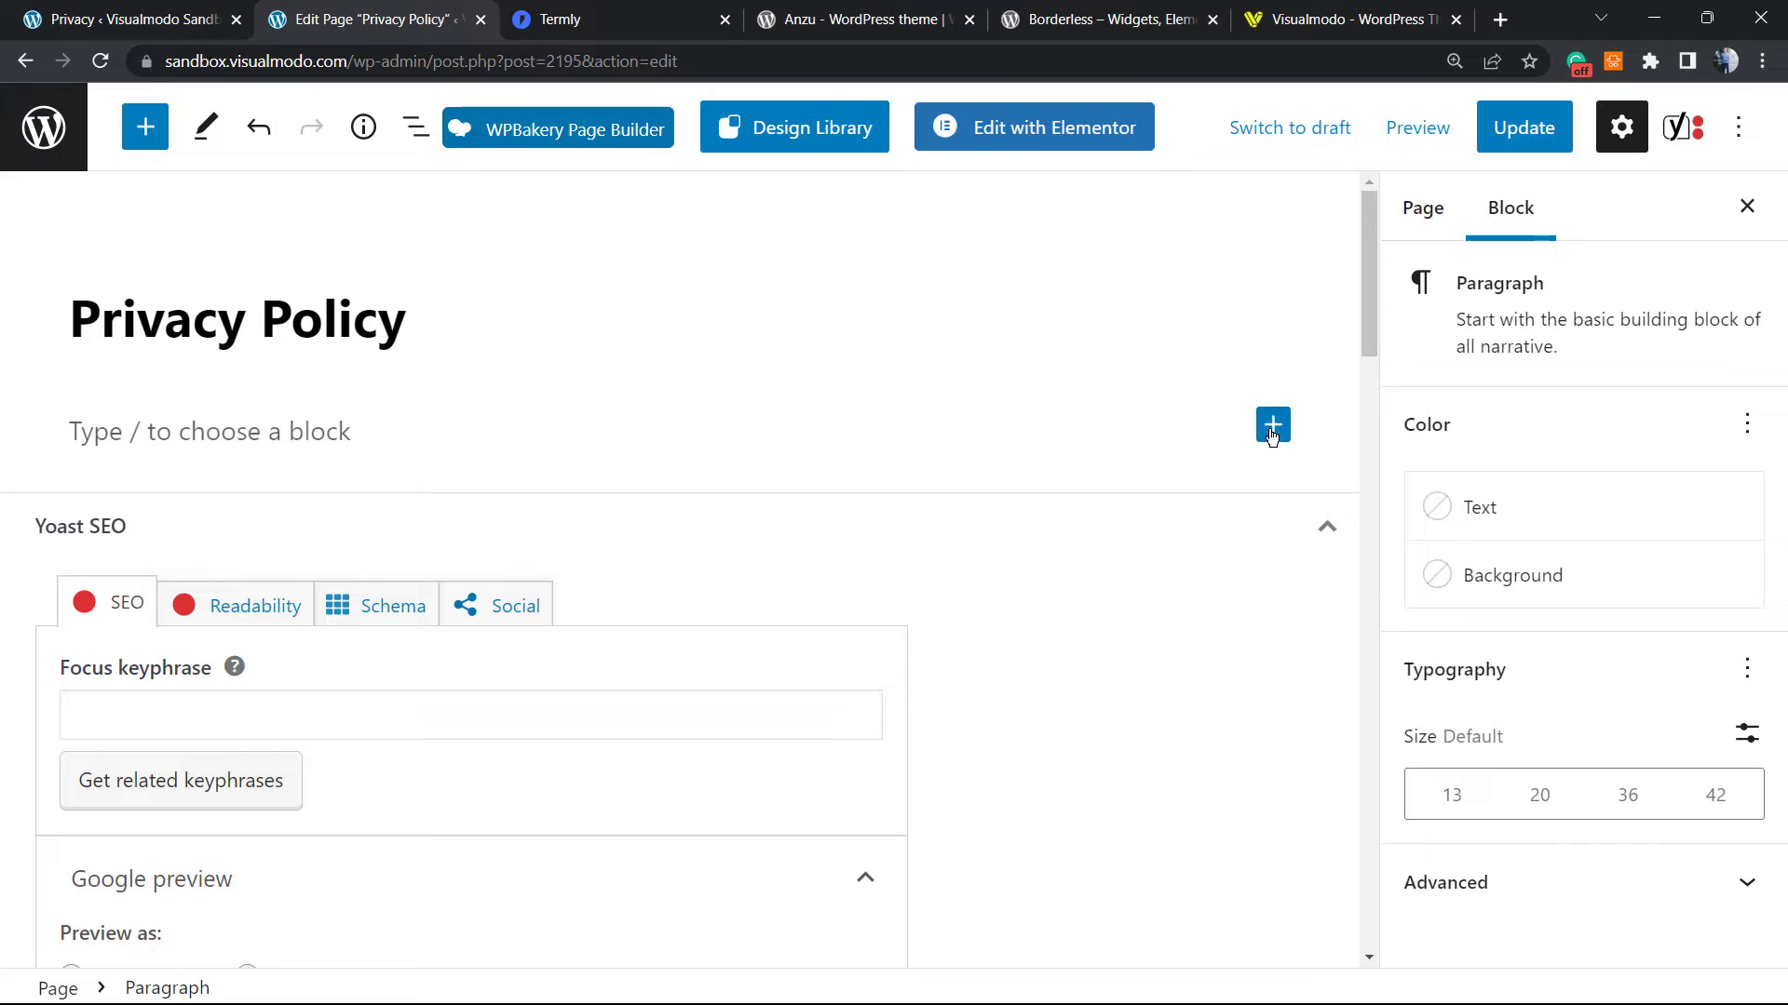
- Insert a Custom HTML block and paste the copied Termly policy HTML into it
click(1273, 425)
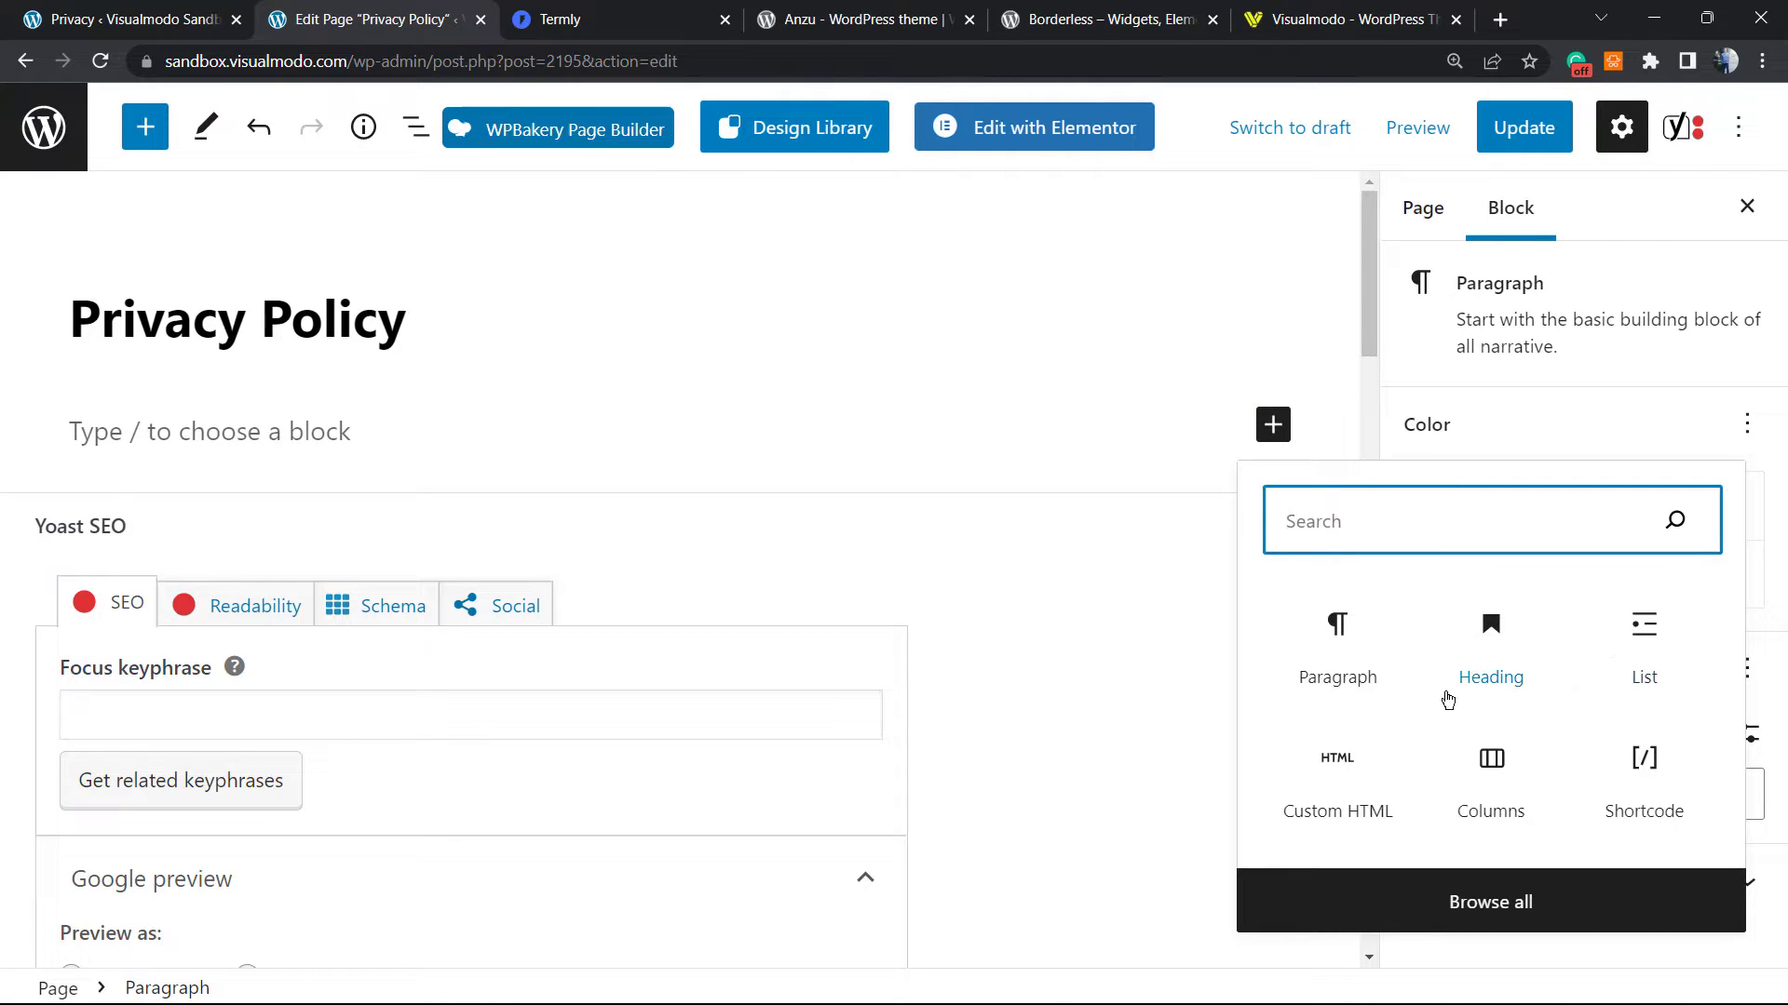
click(1338, 756)
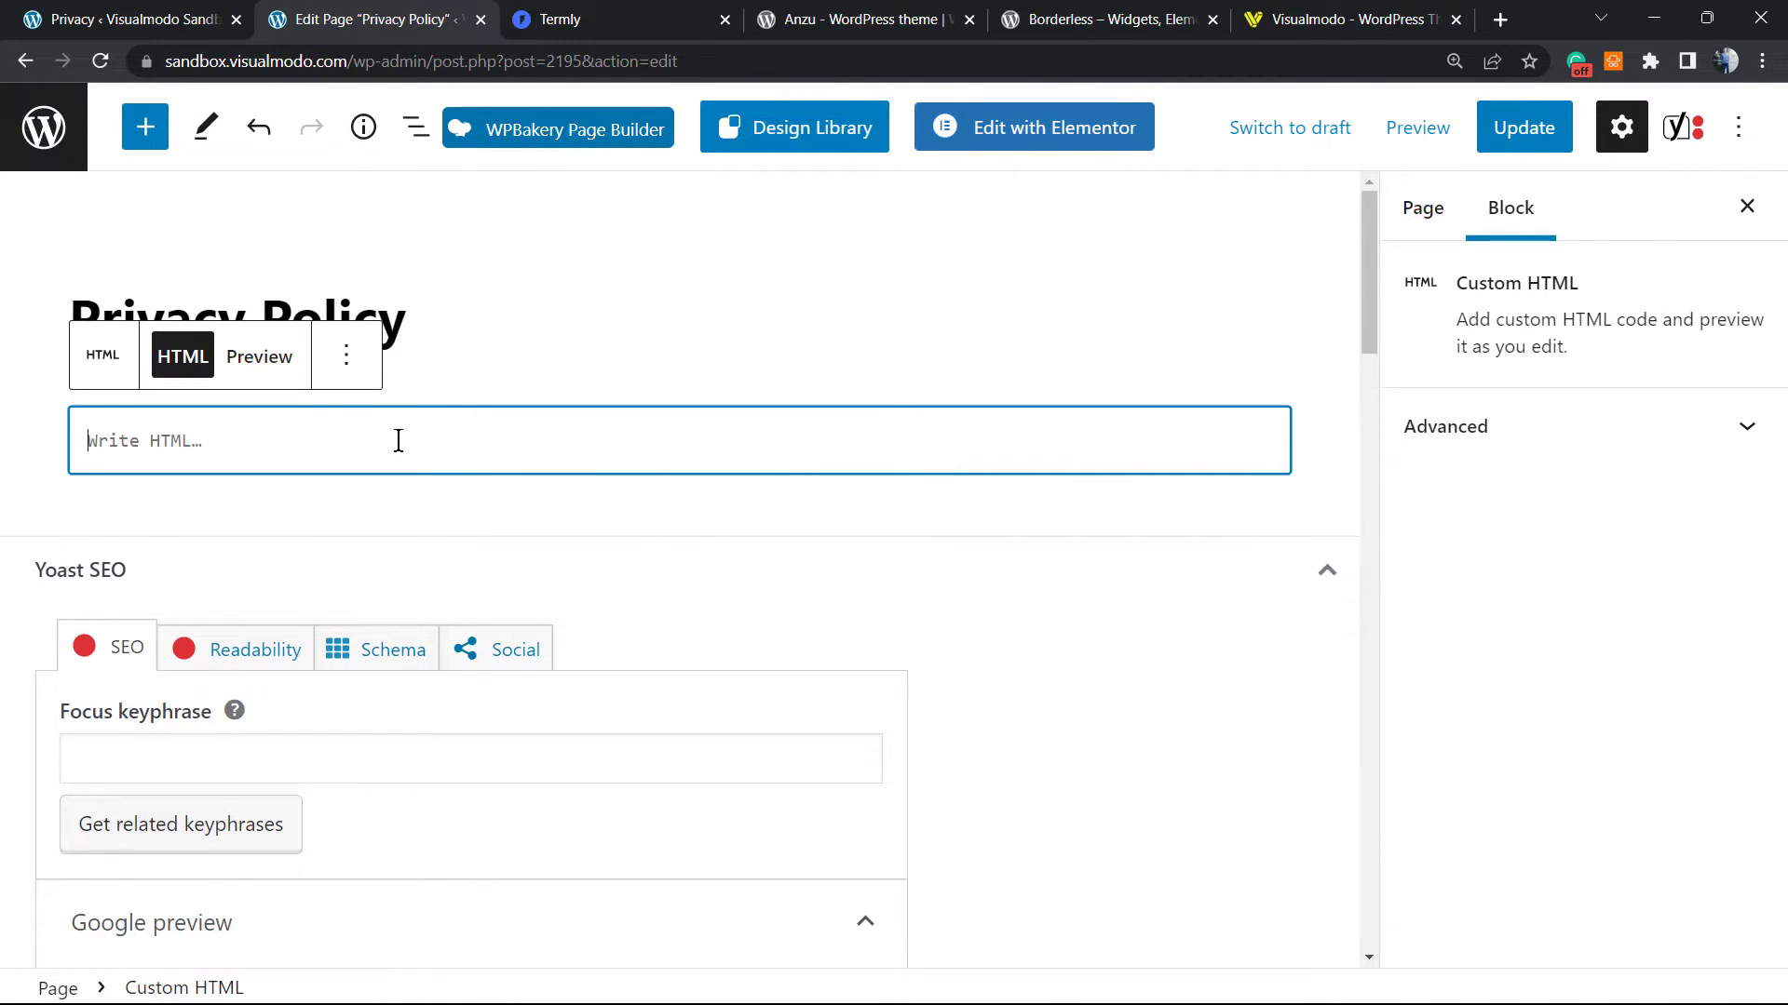
key(ctrl+v)
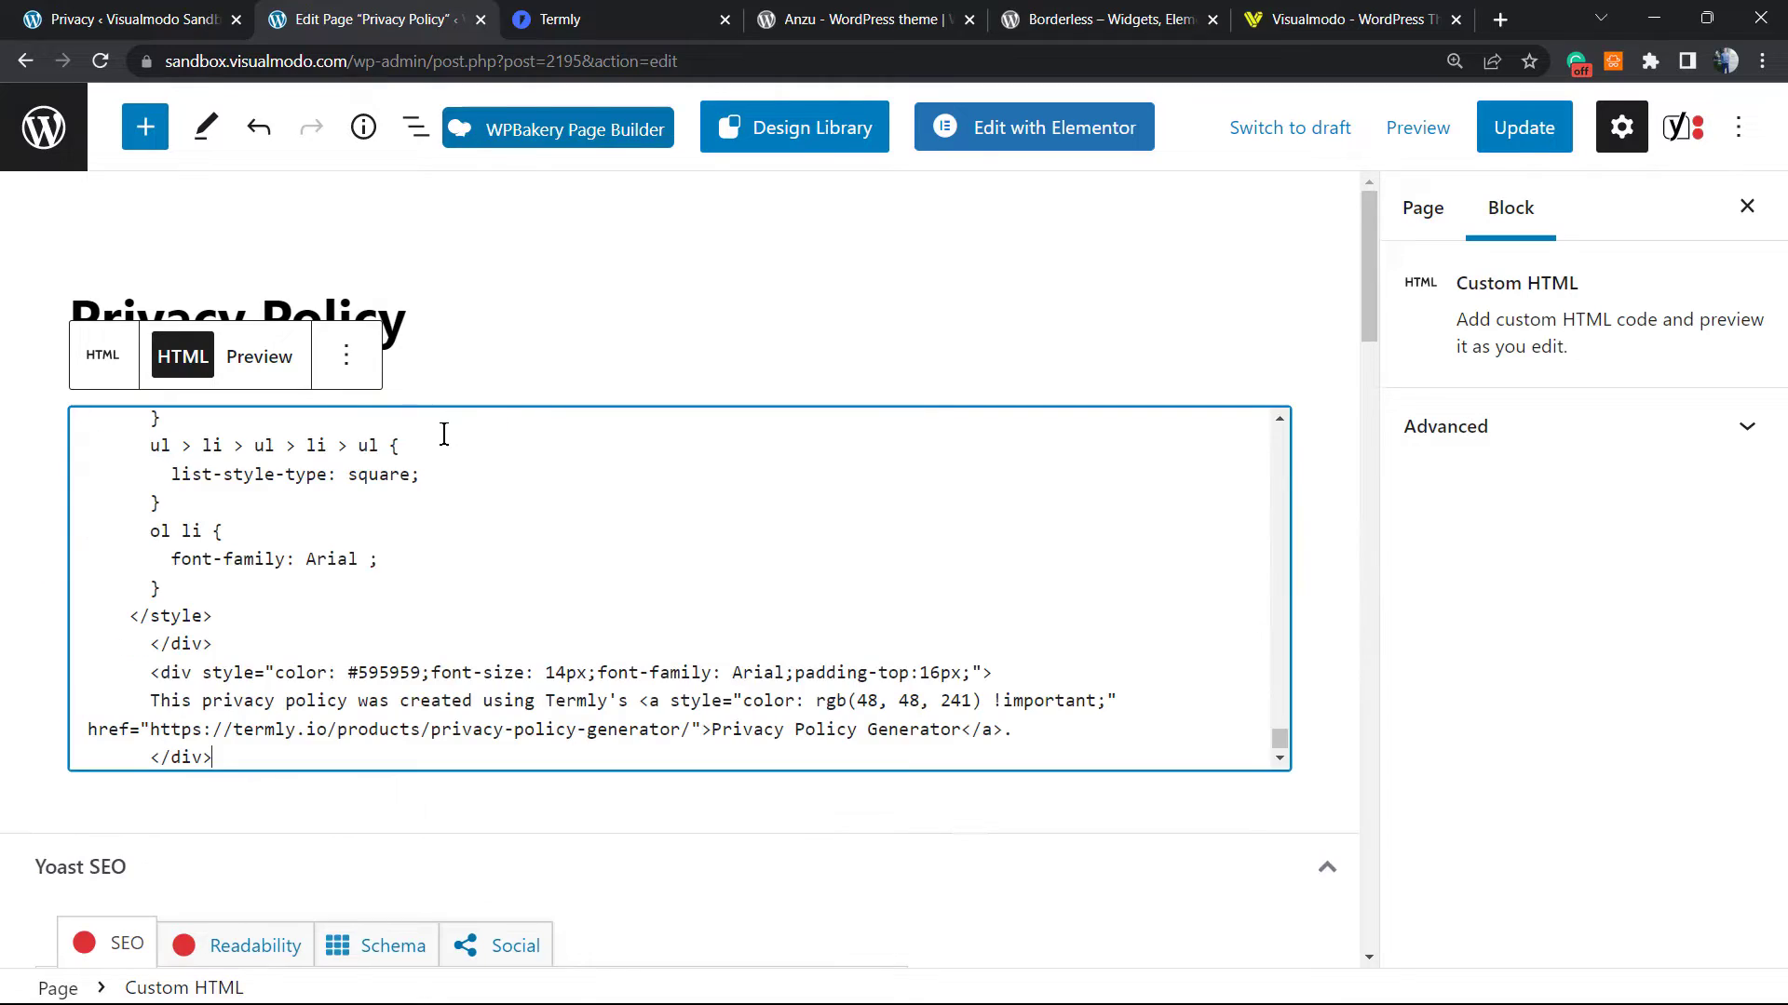
scroll(501, 552, up, 10)
key(ctrl+a)
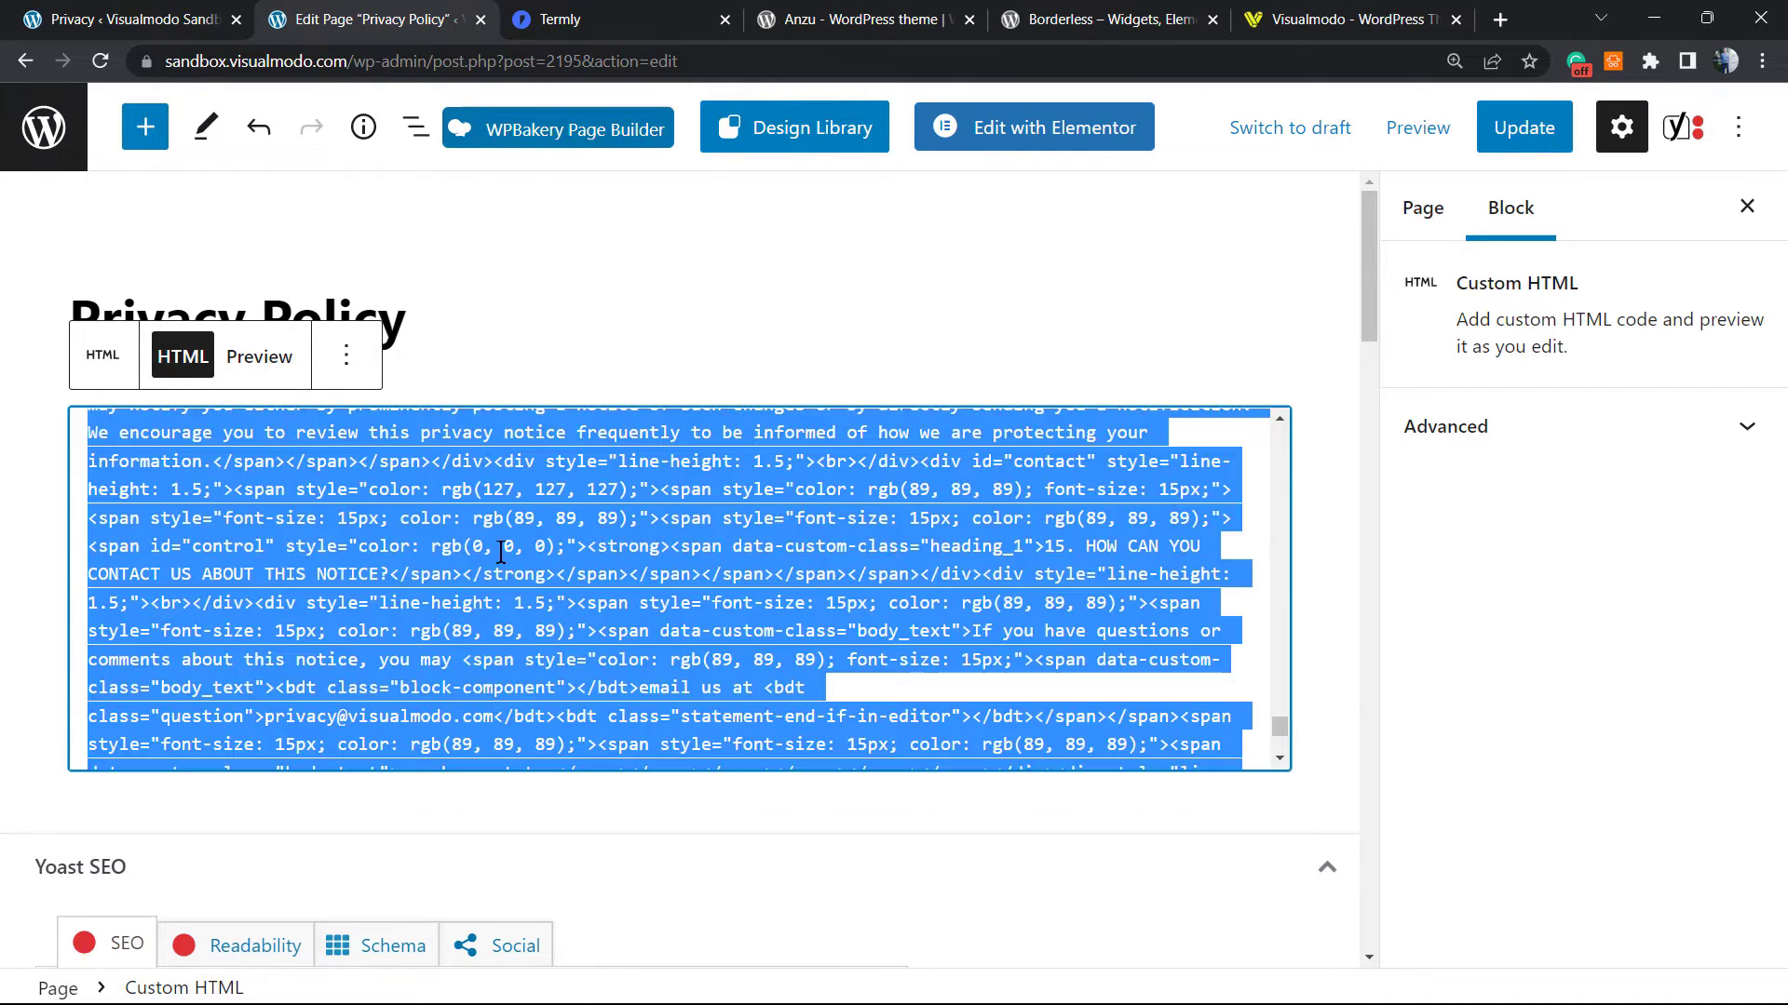
key(Right)
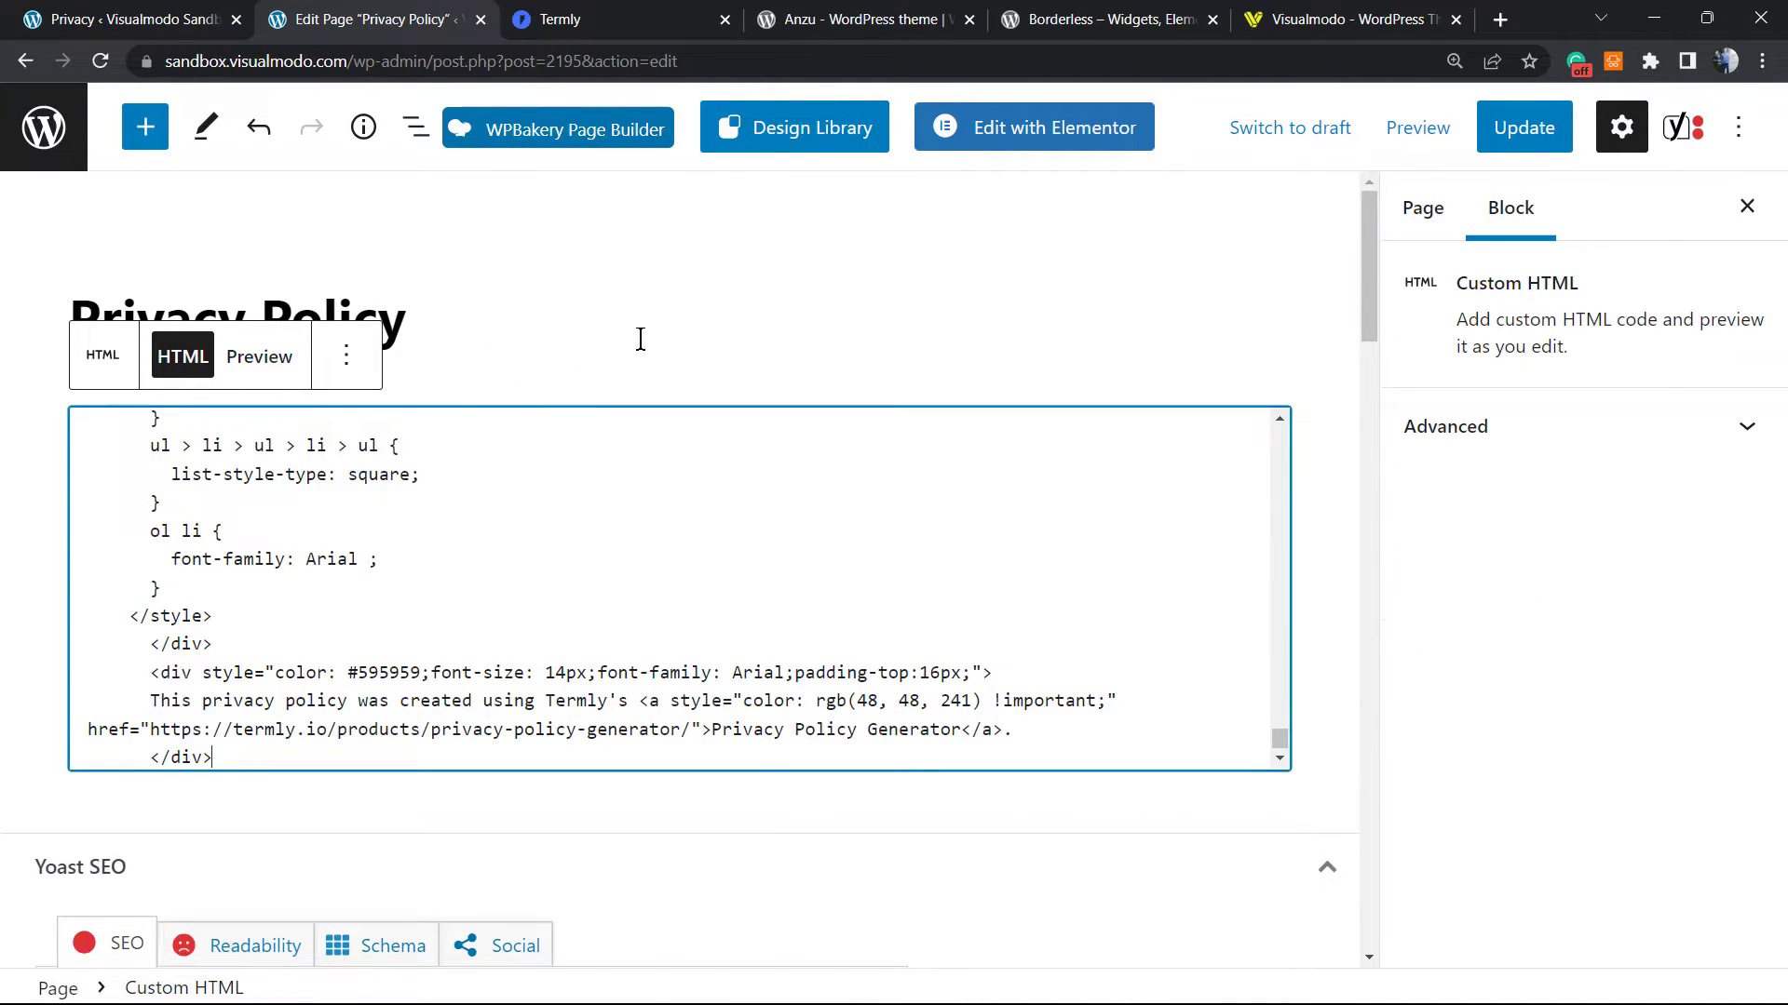
- Switch the block to Preview and select all the rendered privacy notice text
click(439, 354)
click(312, 447)
click(260, 357)
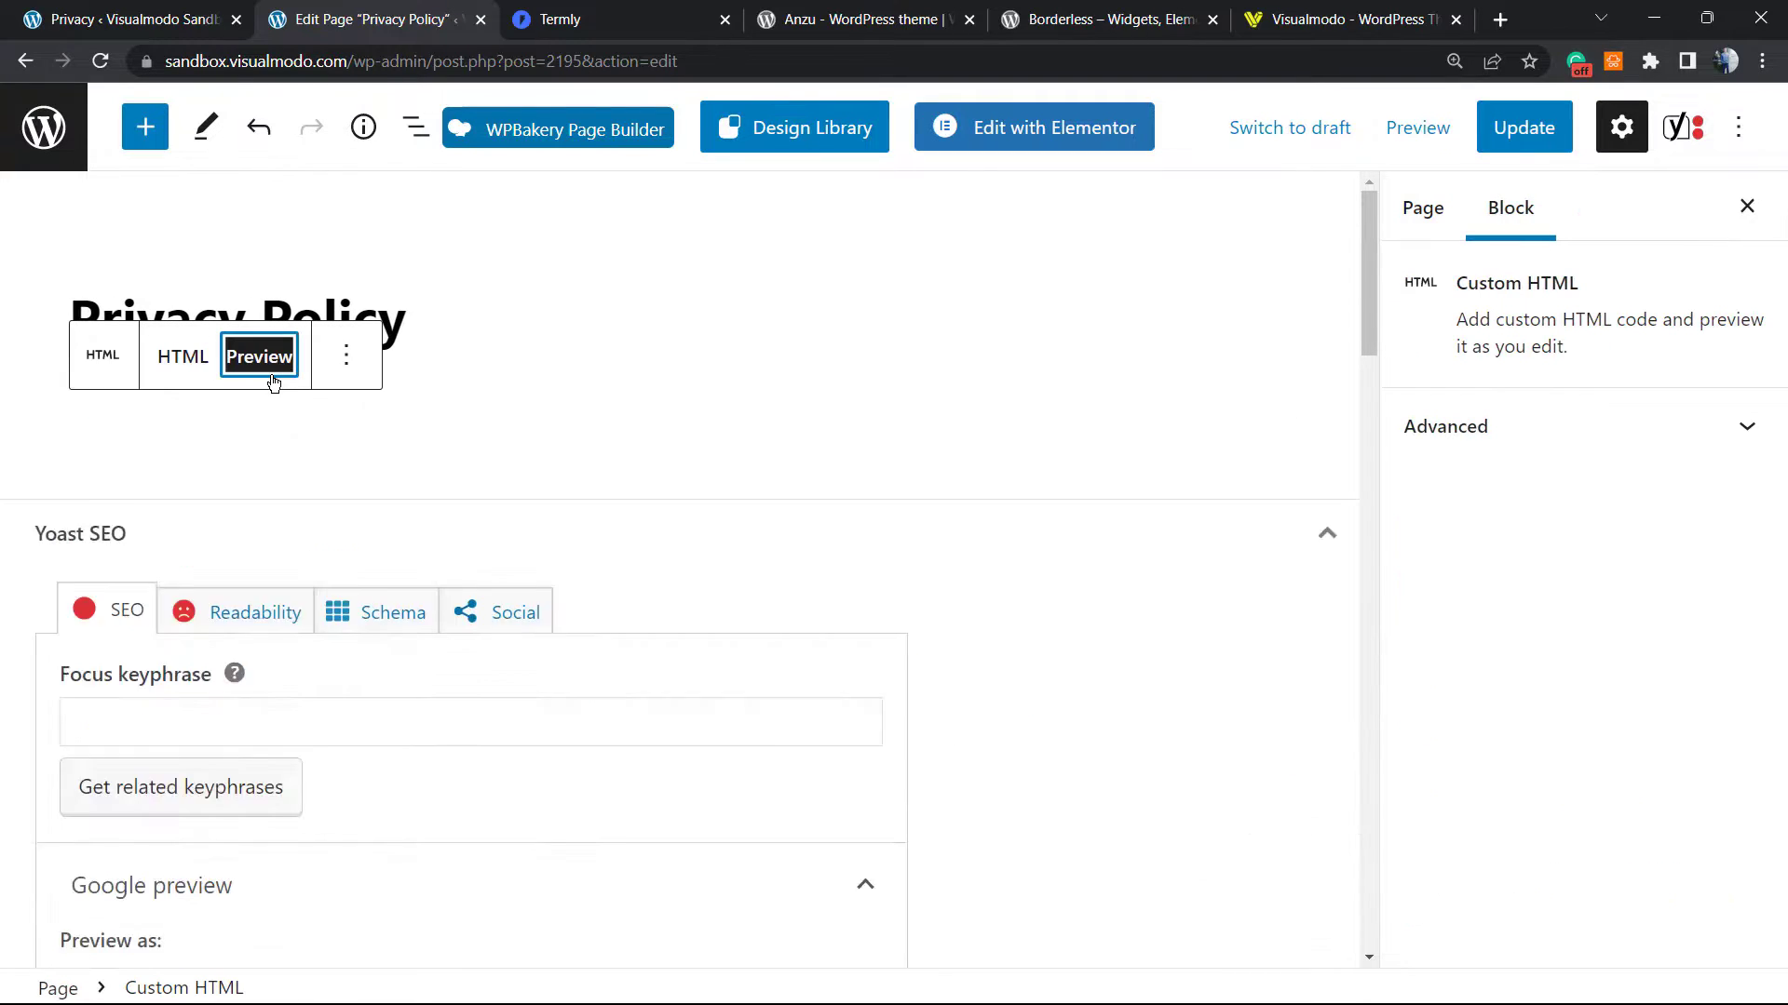
scroll(559, 596, down, 2)
scroll(499, 613, down, 1)
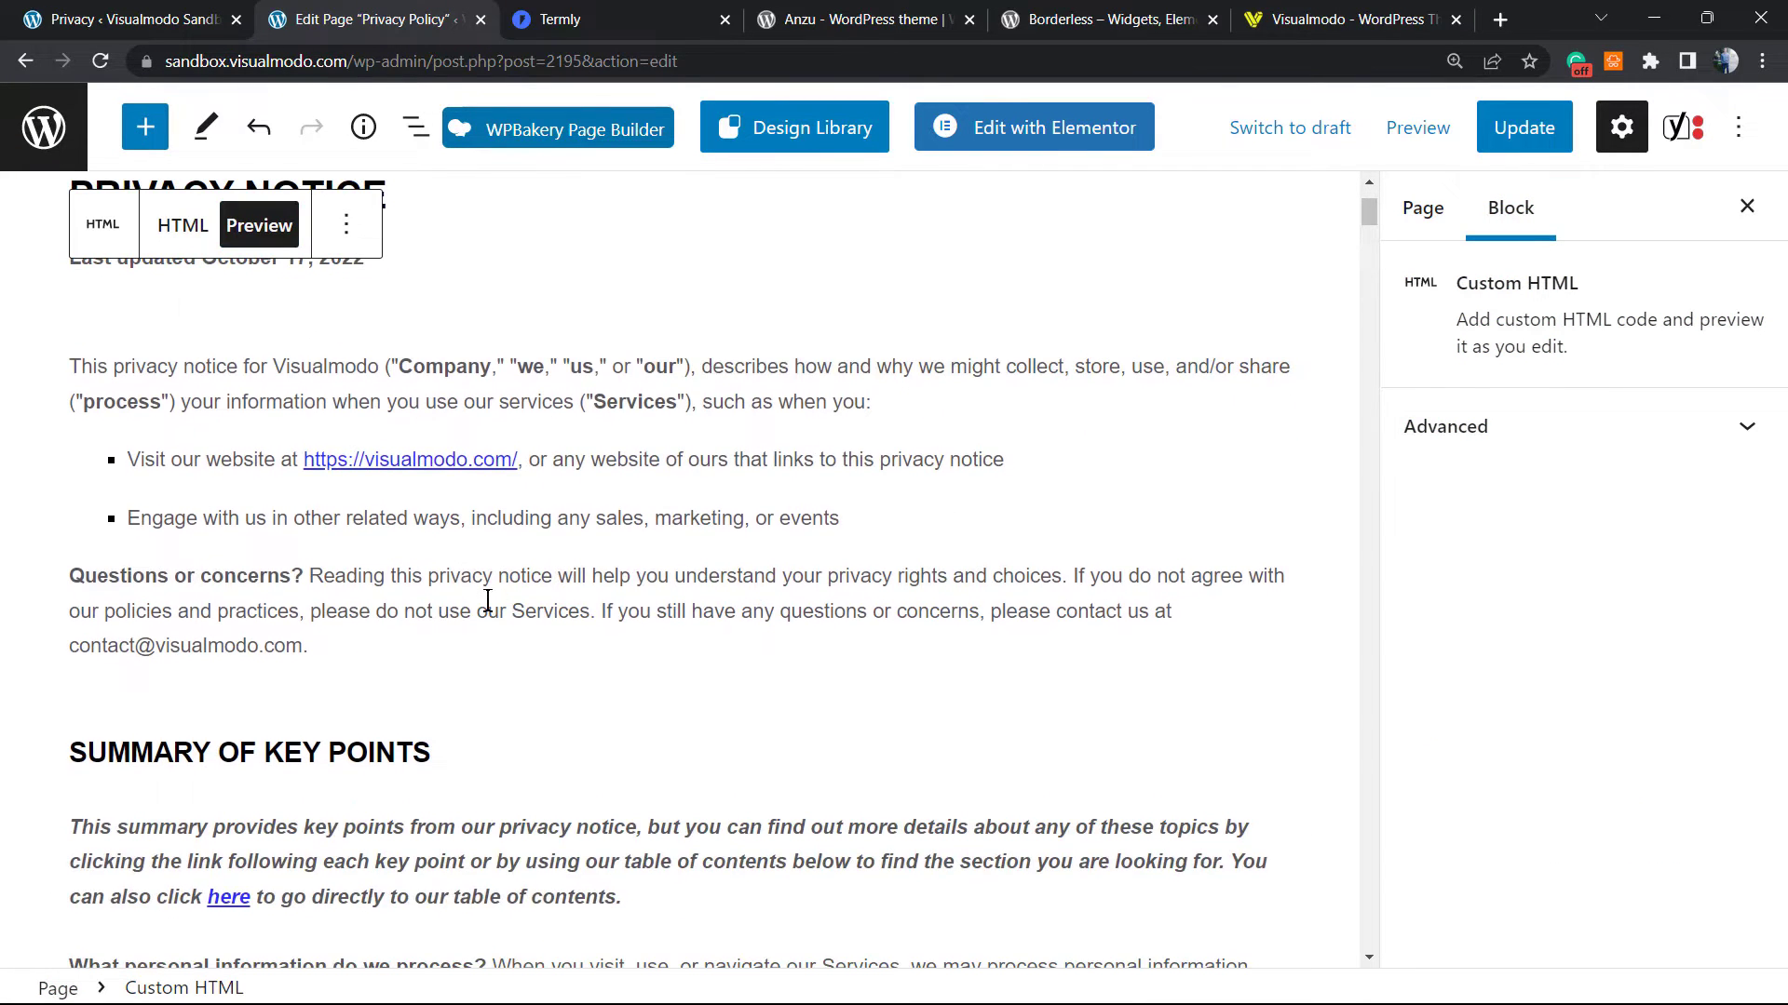
key(ctrl+a)
scroll(499, 612, up, 3)
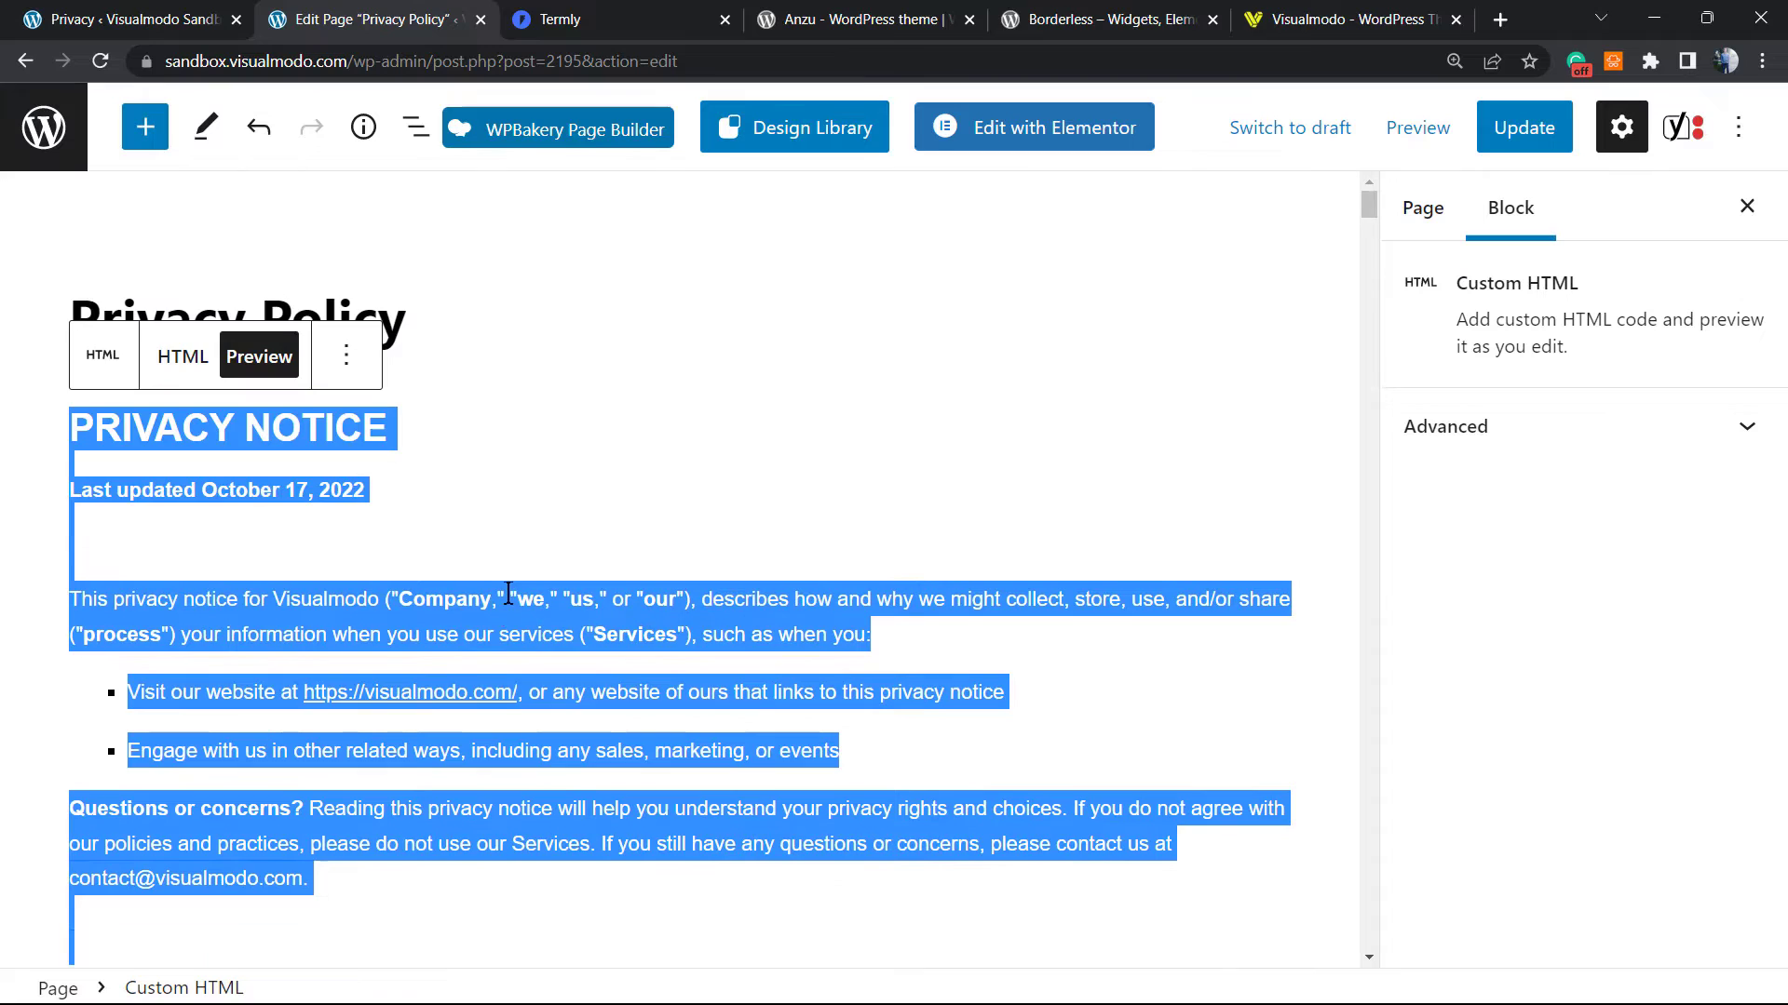
scroll(509, 596, down, 4)
scroll(519, 588, up, 5)
- Remove the Custom HTML block and paste the privacy notice into a paragraph as plain text
click(180, 359)
click(181, 358)
click(362, 374)
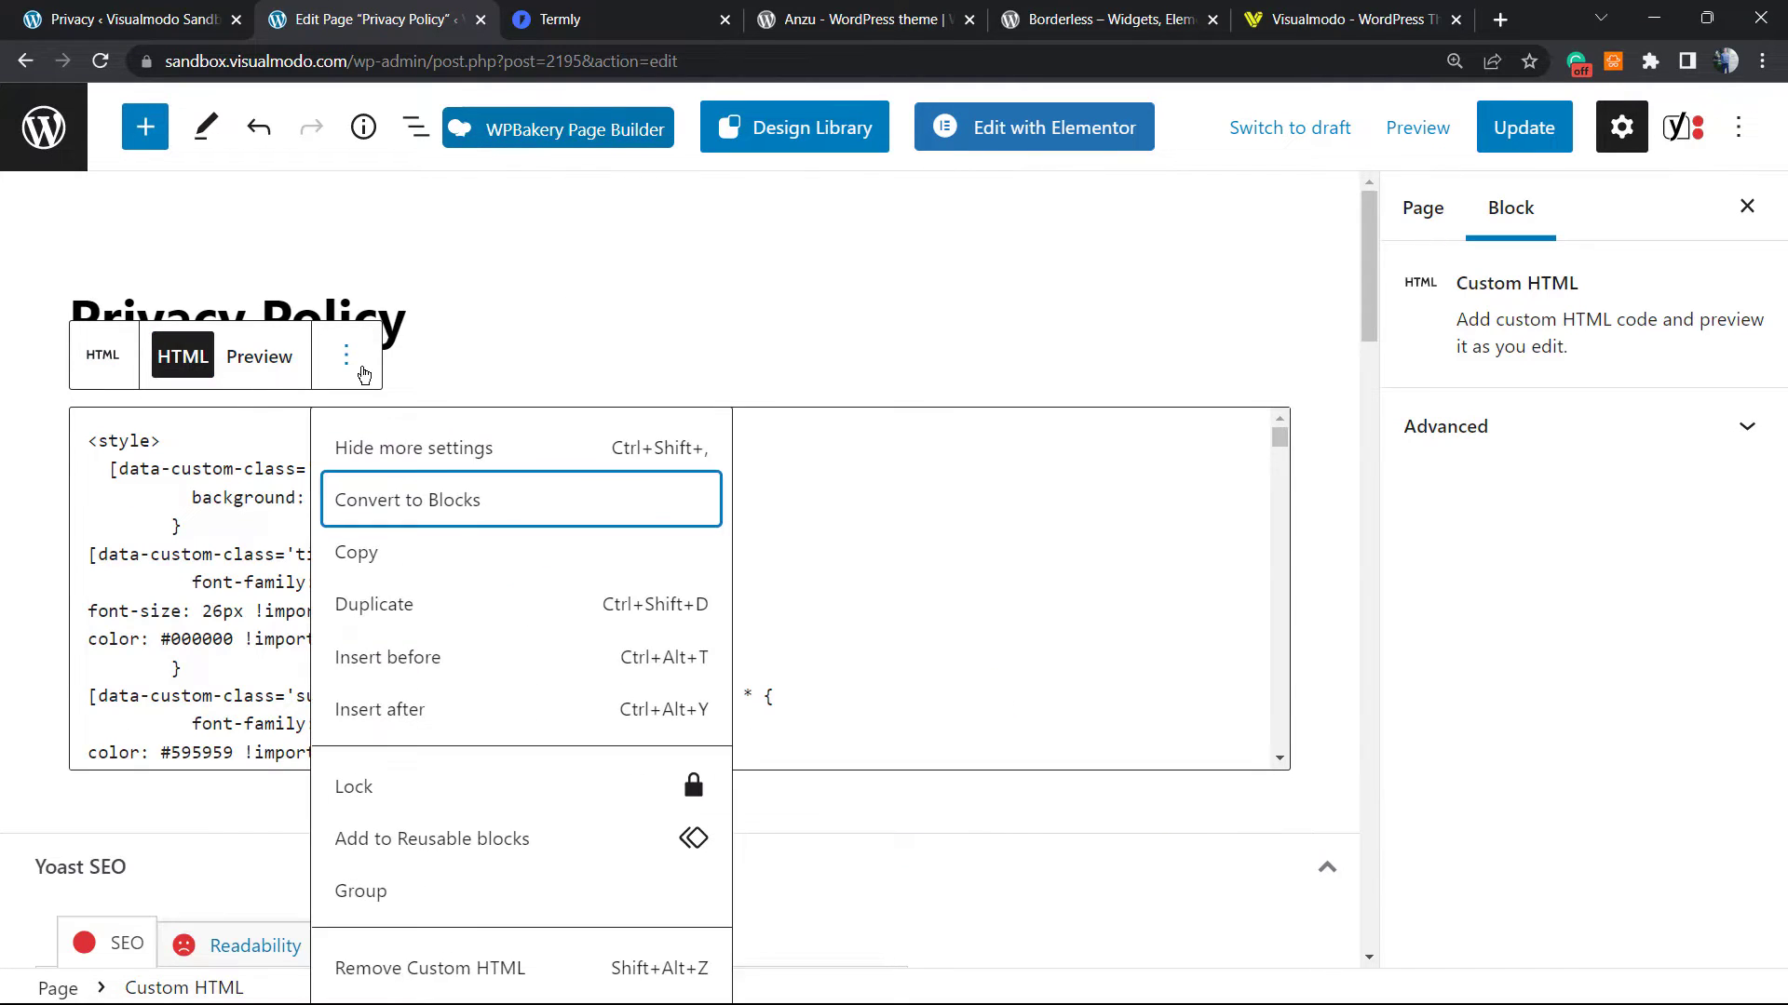
click(437, 968)
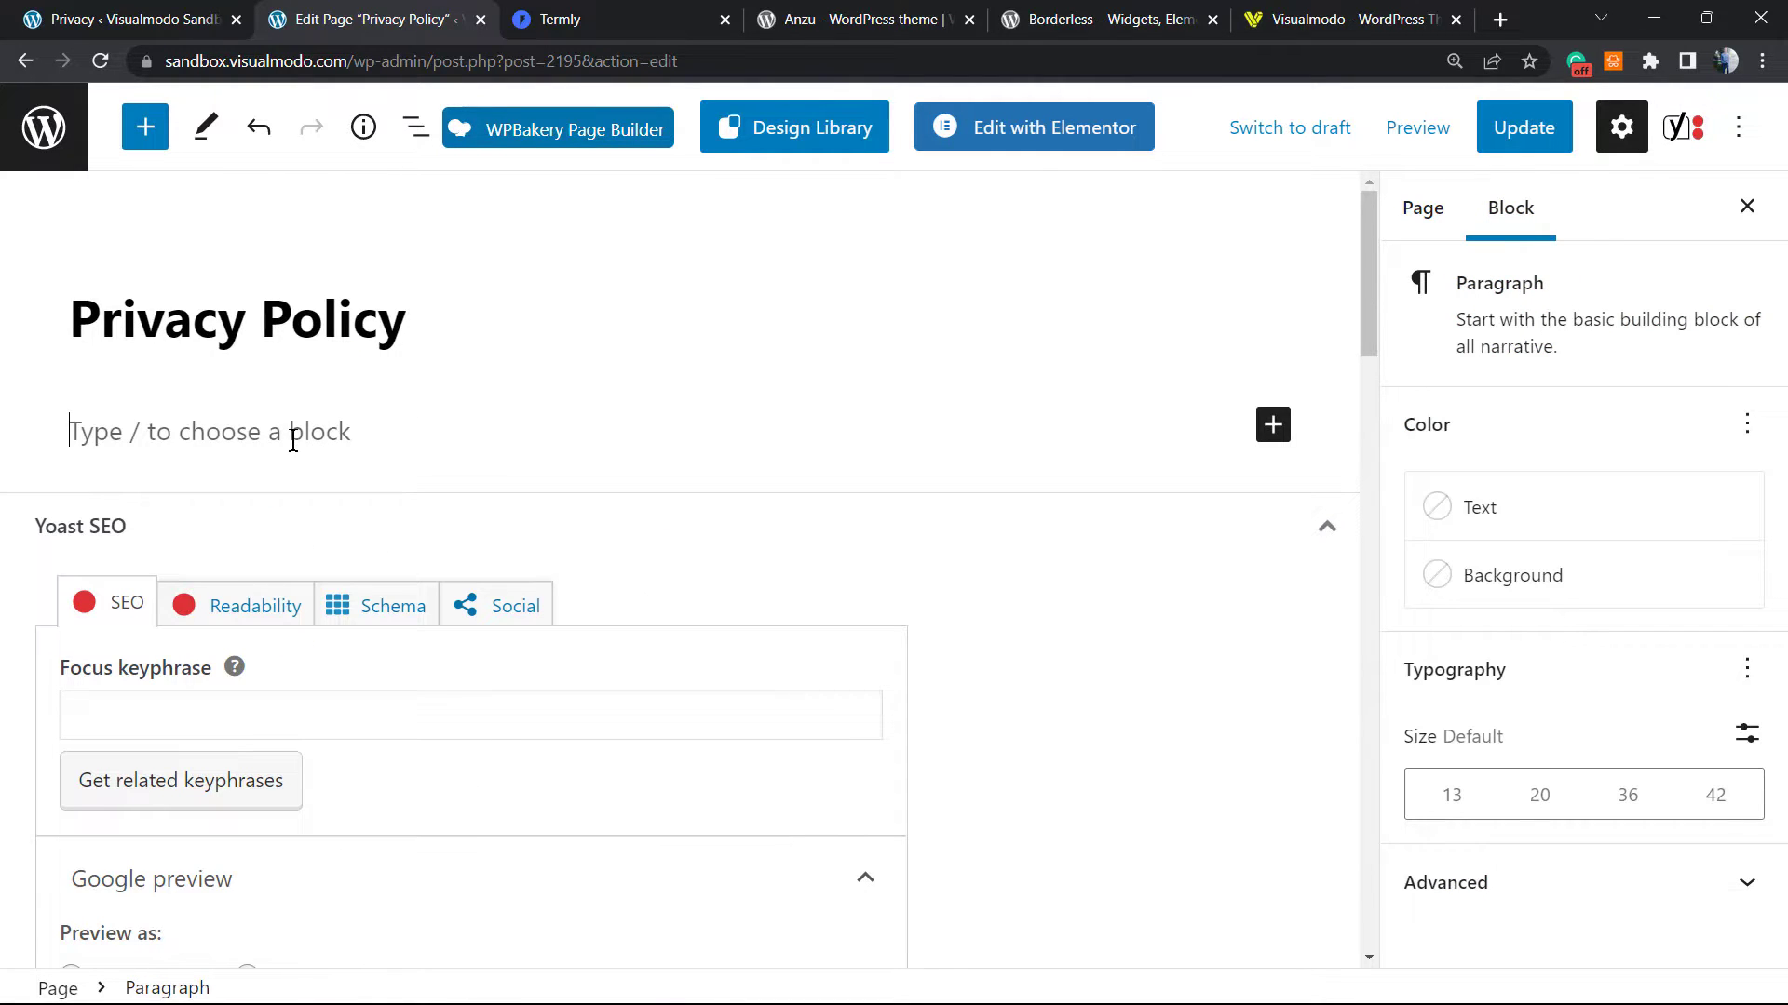
key(ctrl+v)
right_click(286, 437)
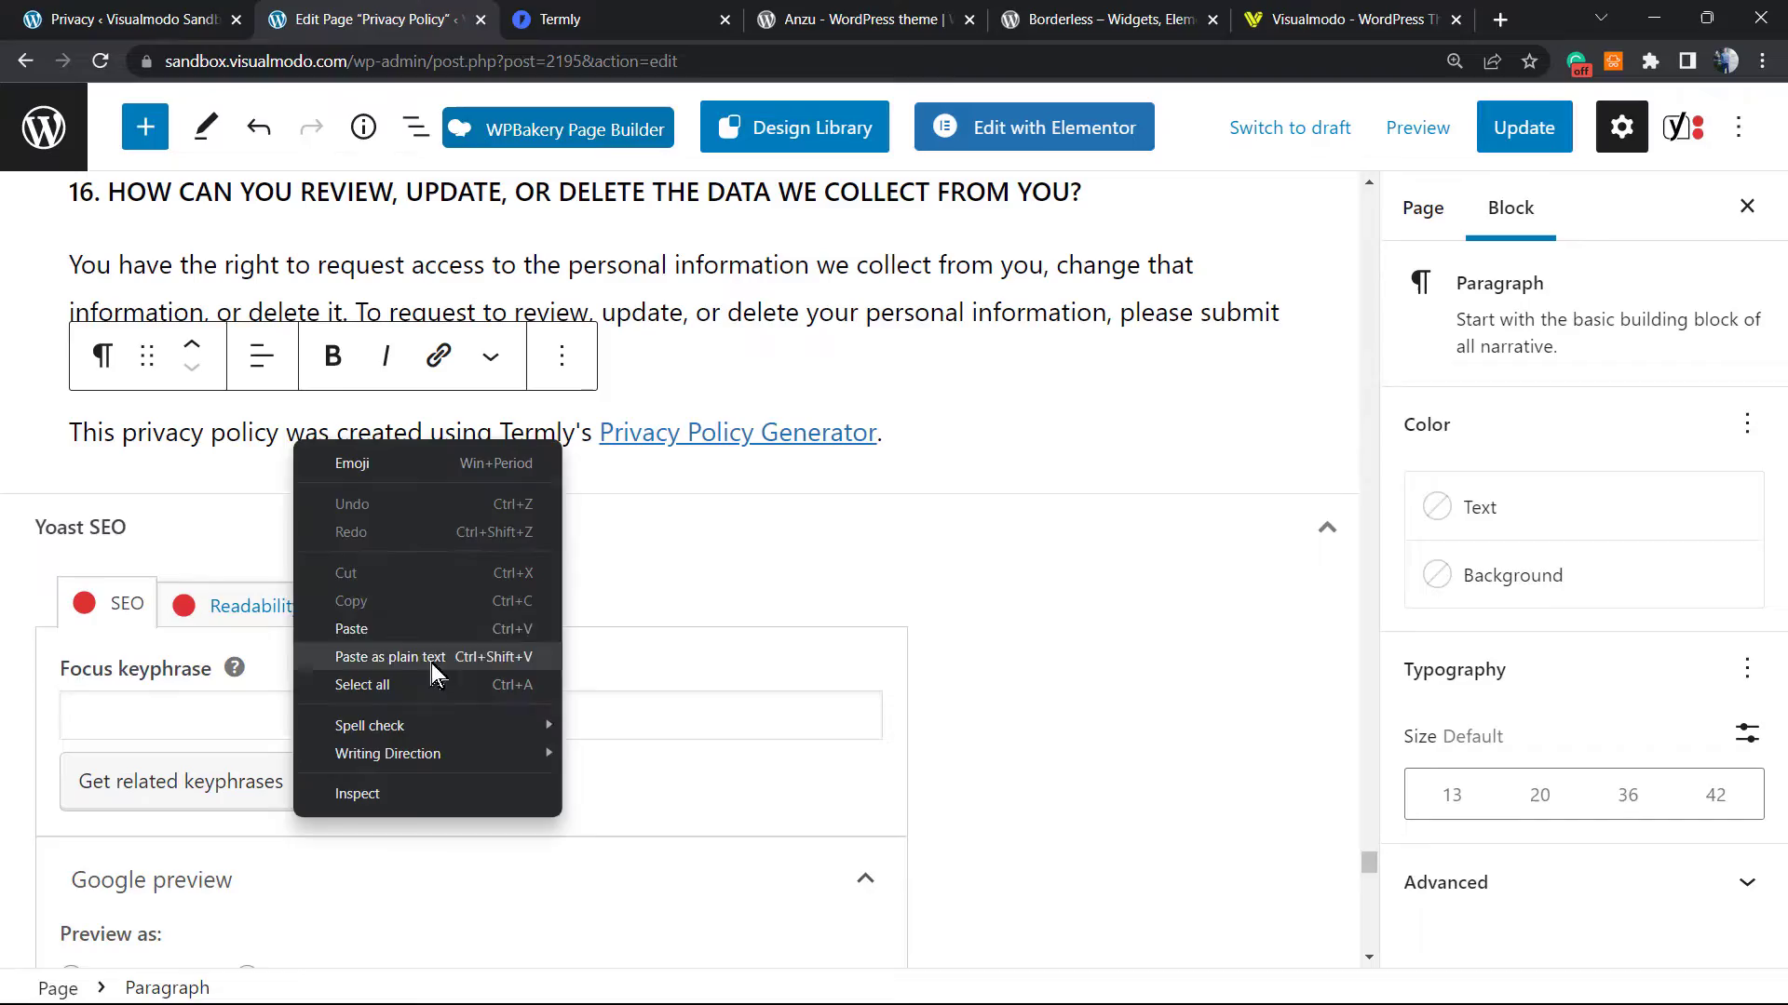
click(388, 643)
- Clear all page content, paste the privacy notice once more, and update the page
scroll(602, 478, up, 20)
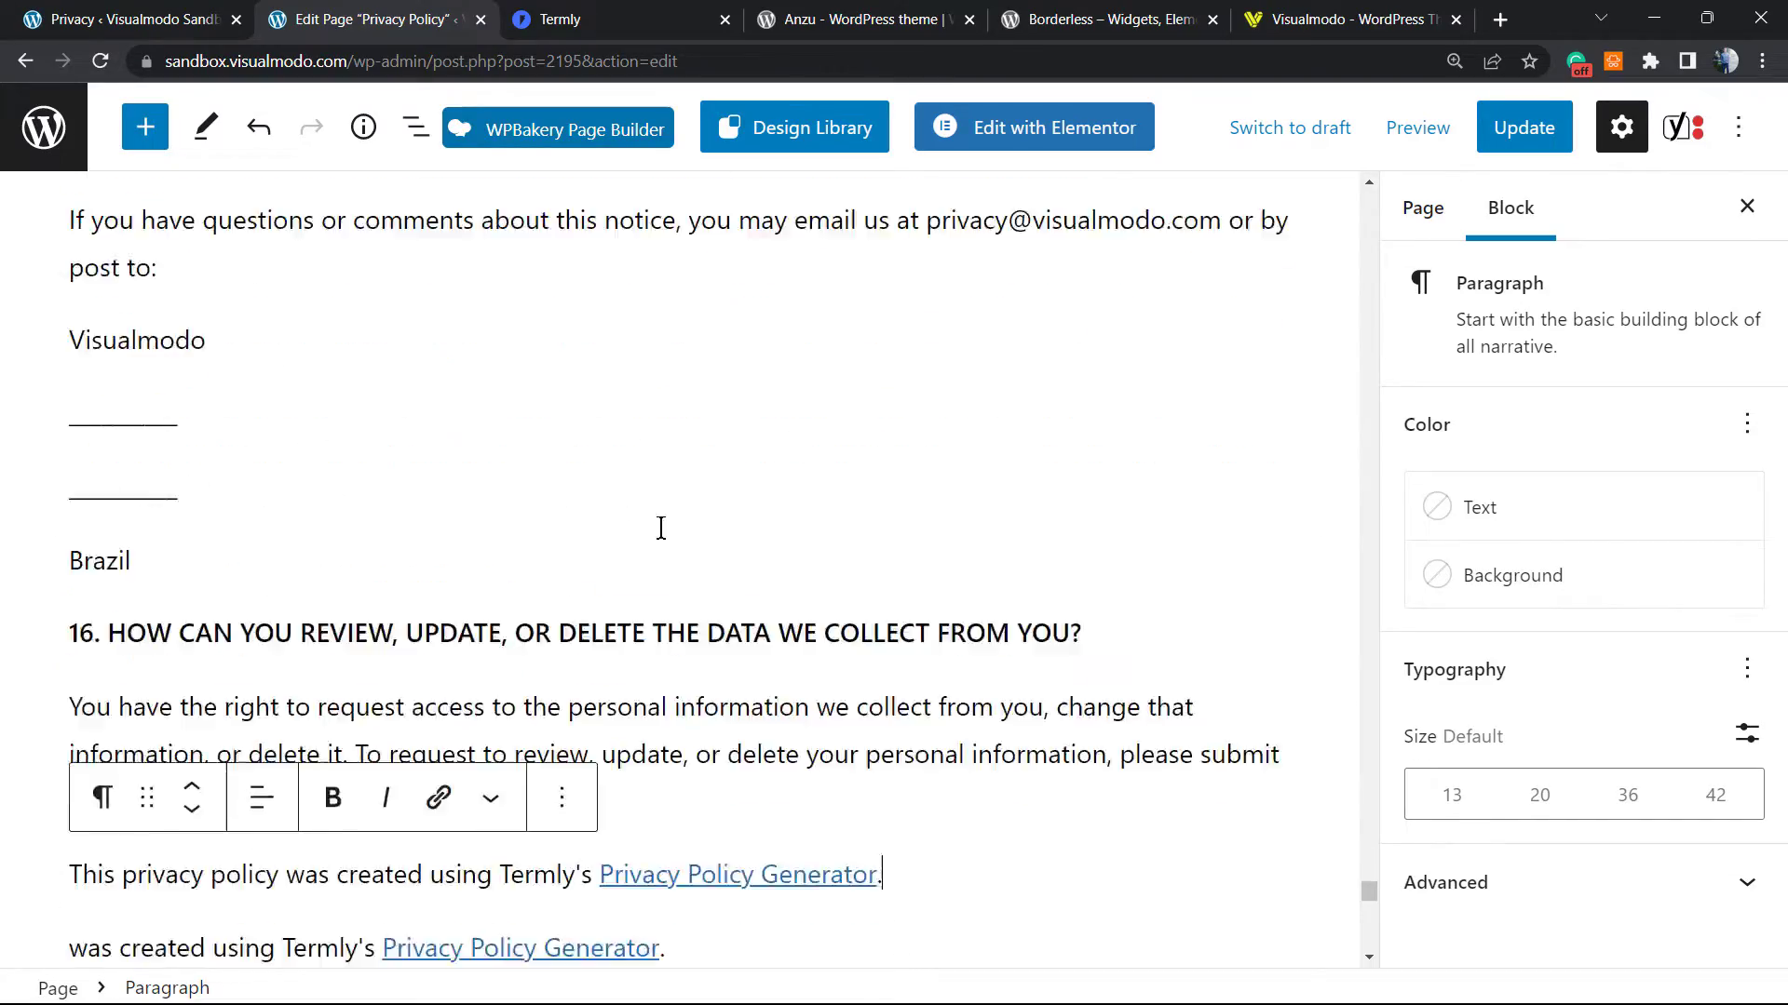
scroll(583, 555, up, 20)
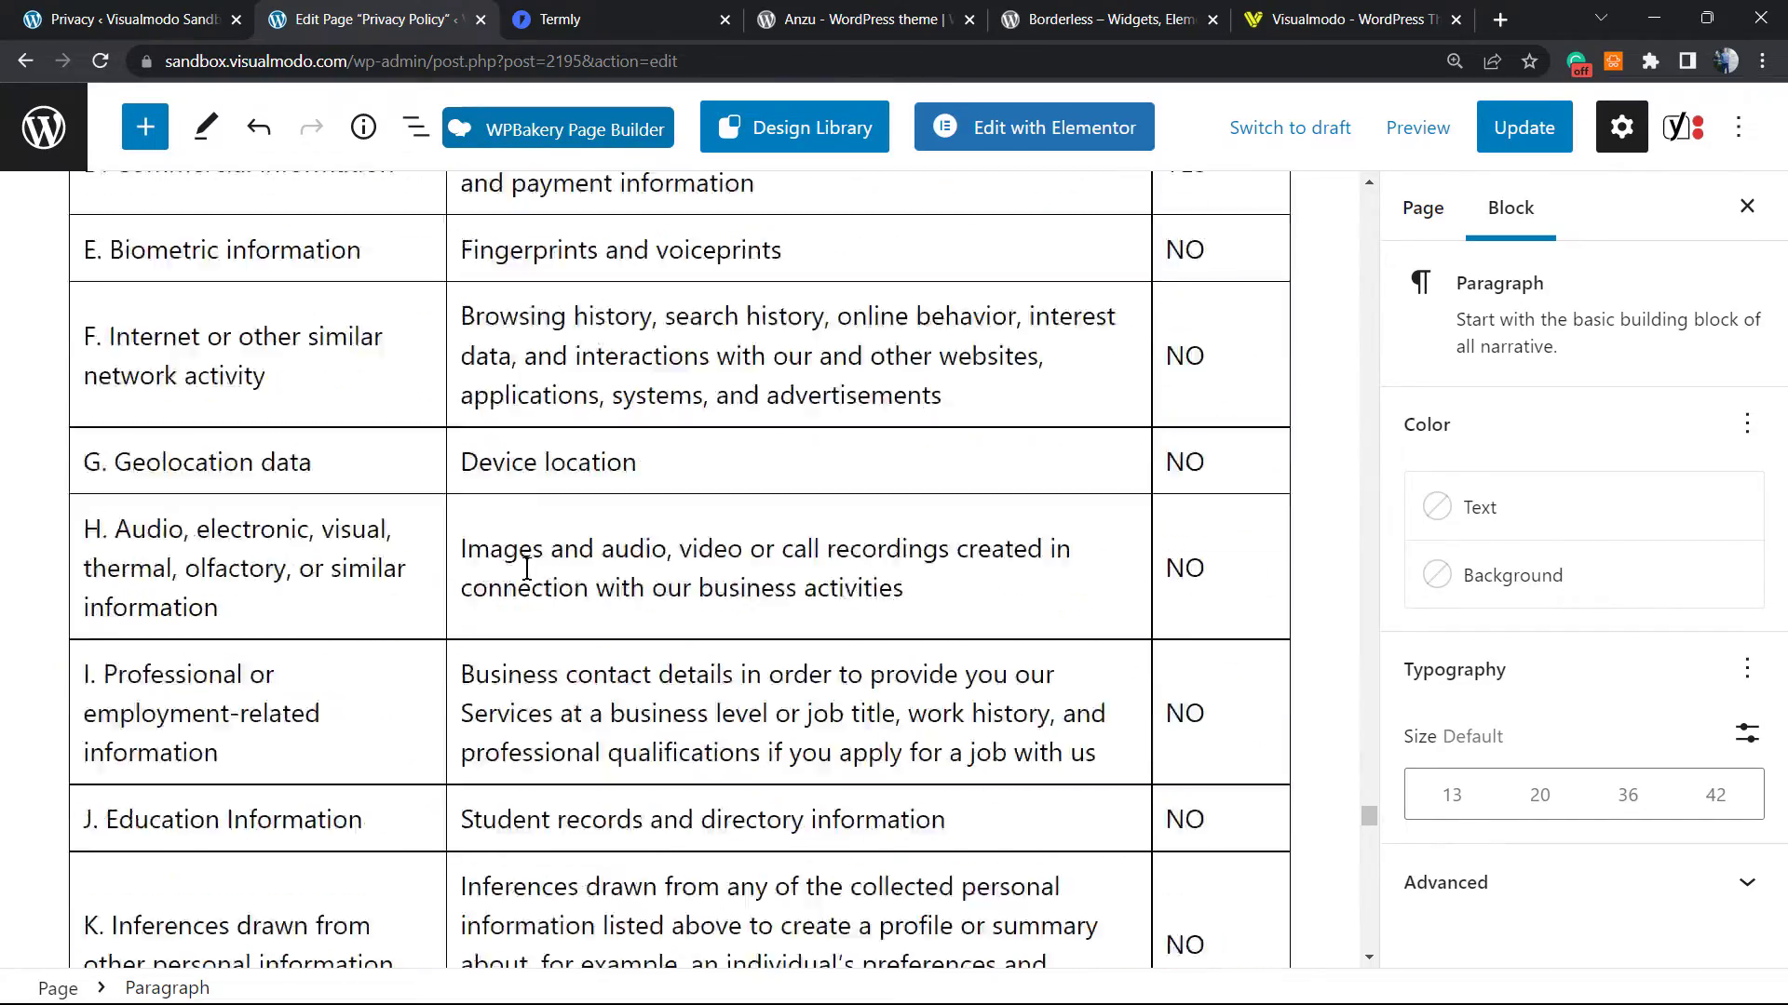
scroll(522, 563, up, 20)
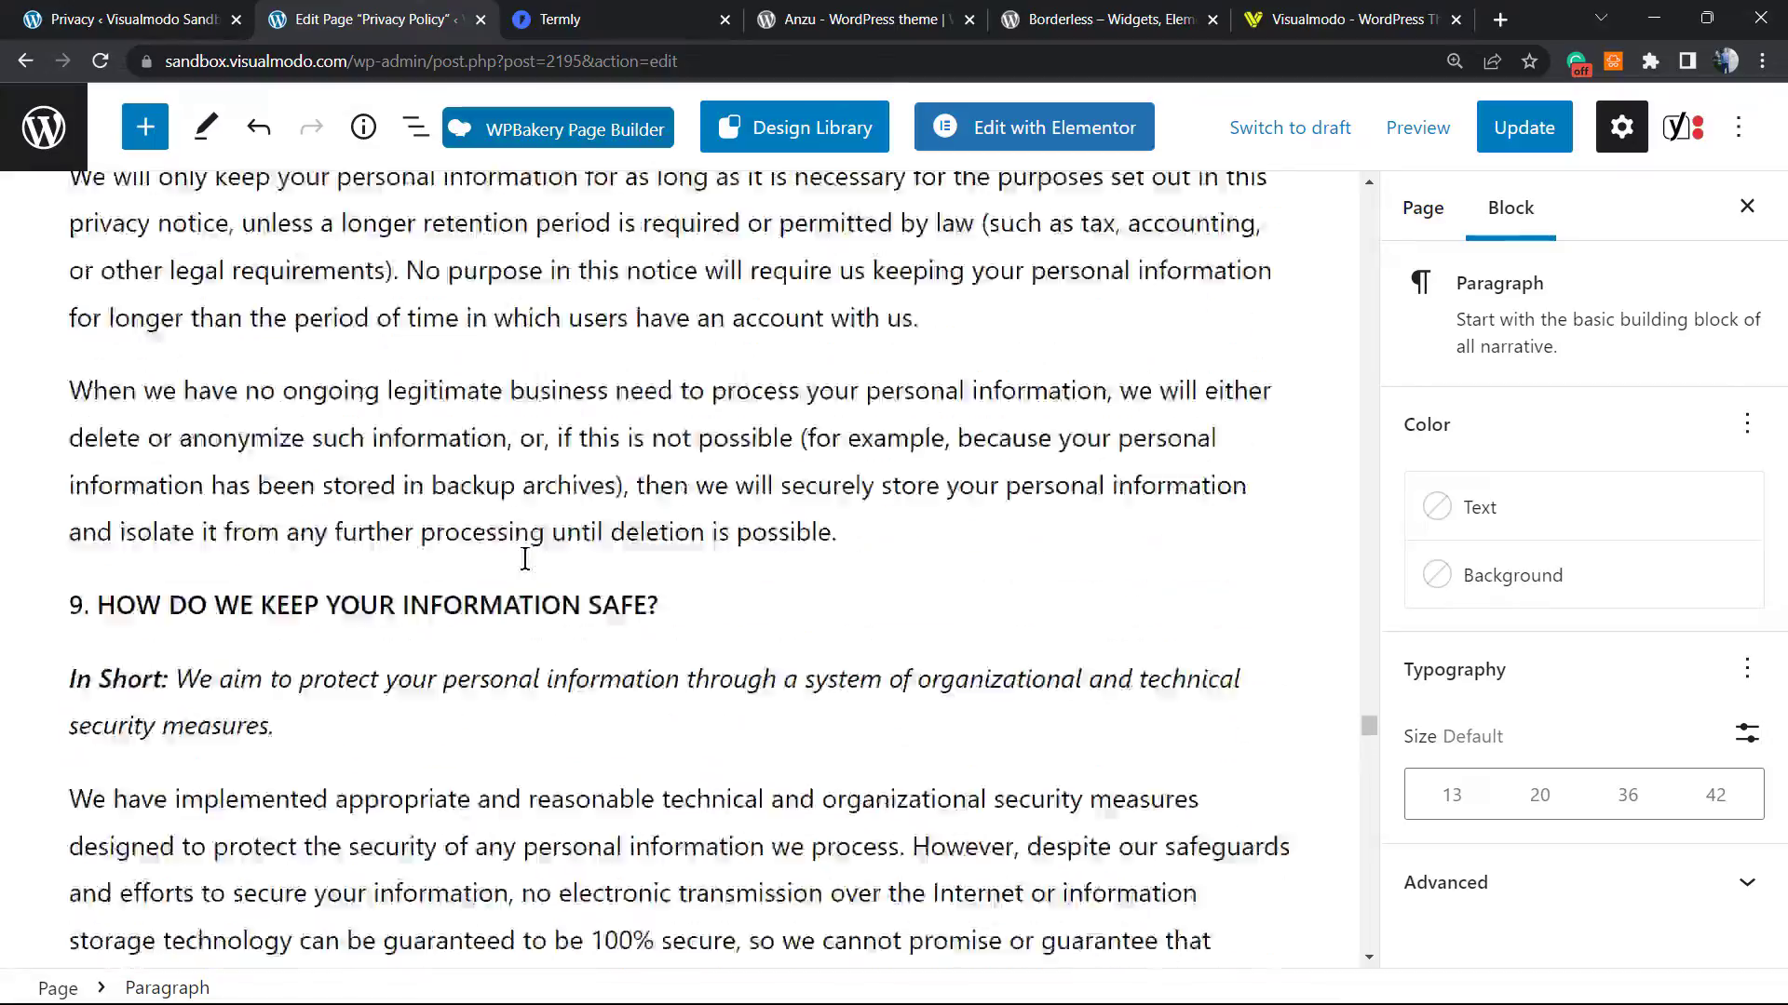
scroll(524, 557, up, 20)
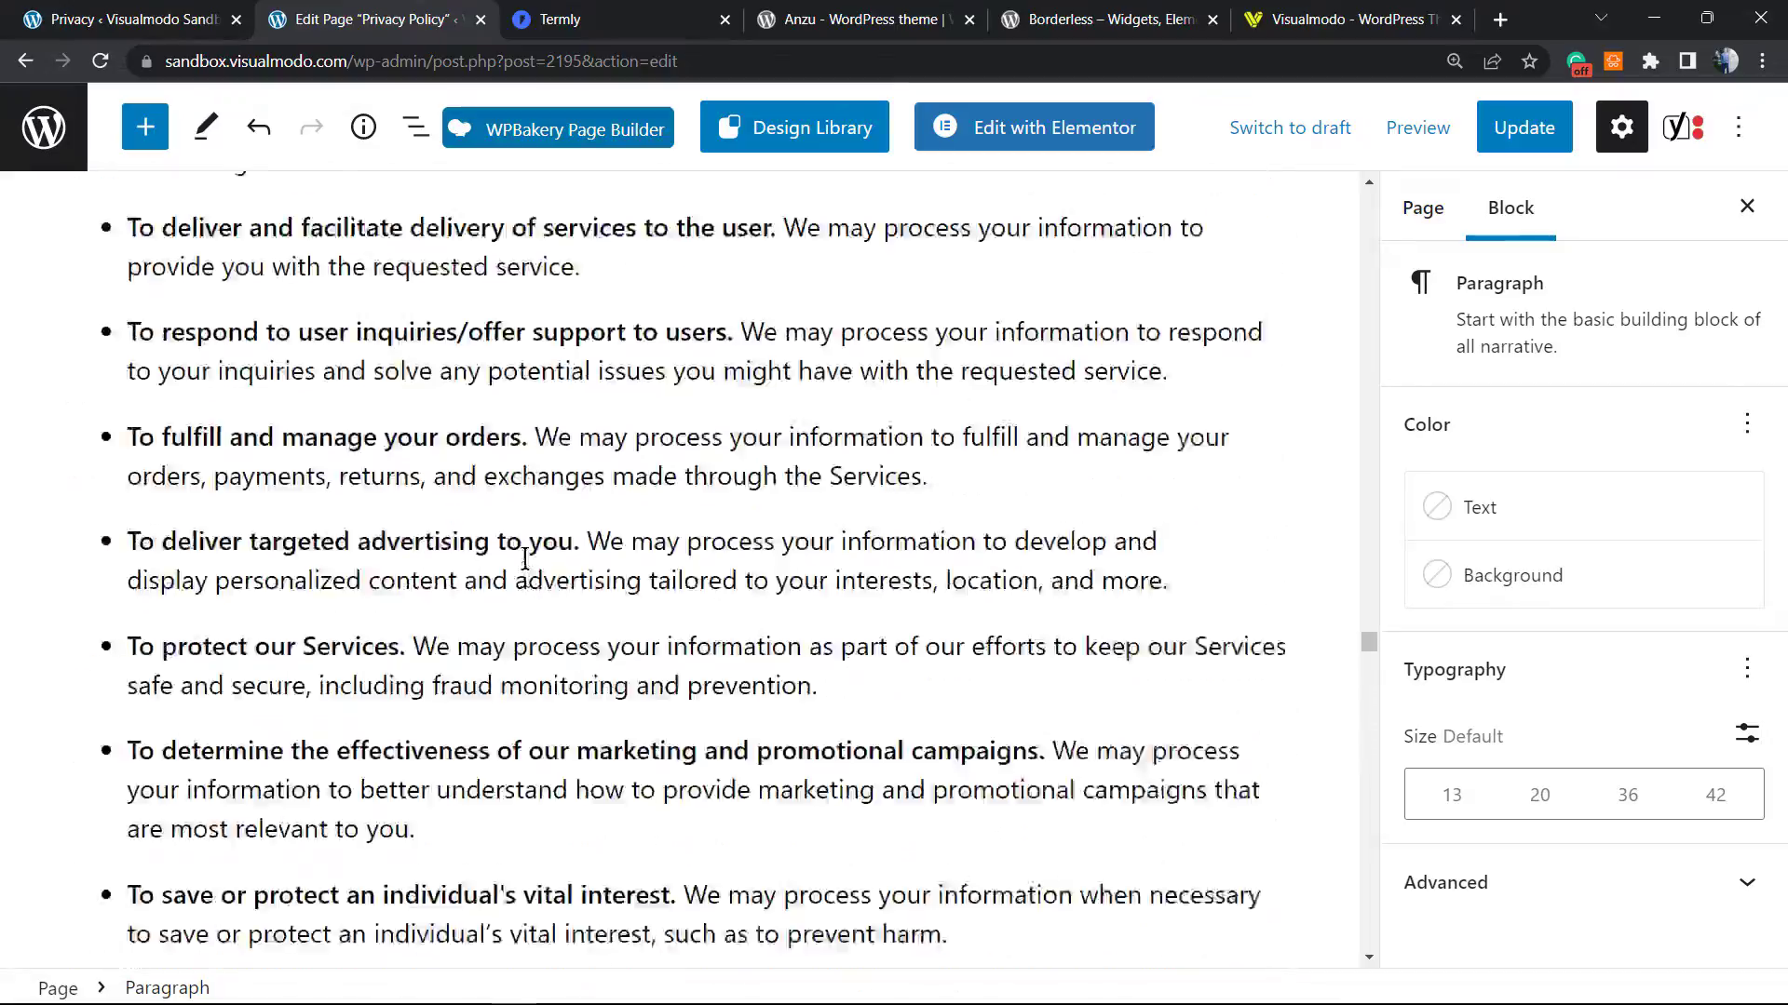
scroll(524, 559, up, 20)
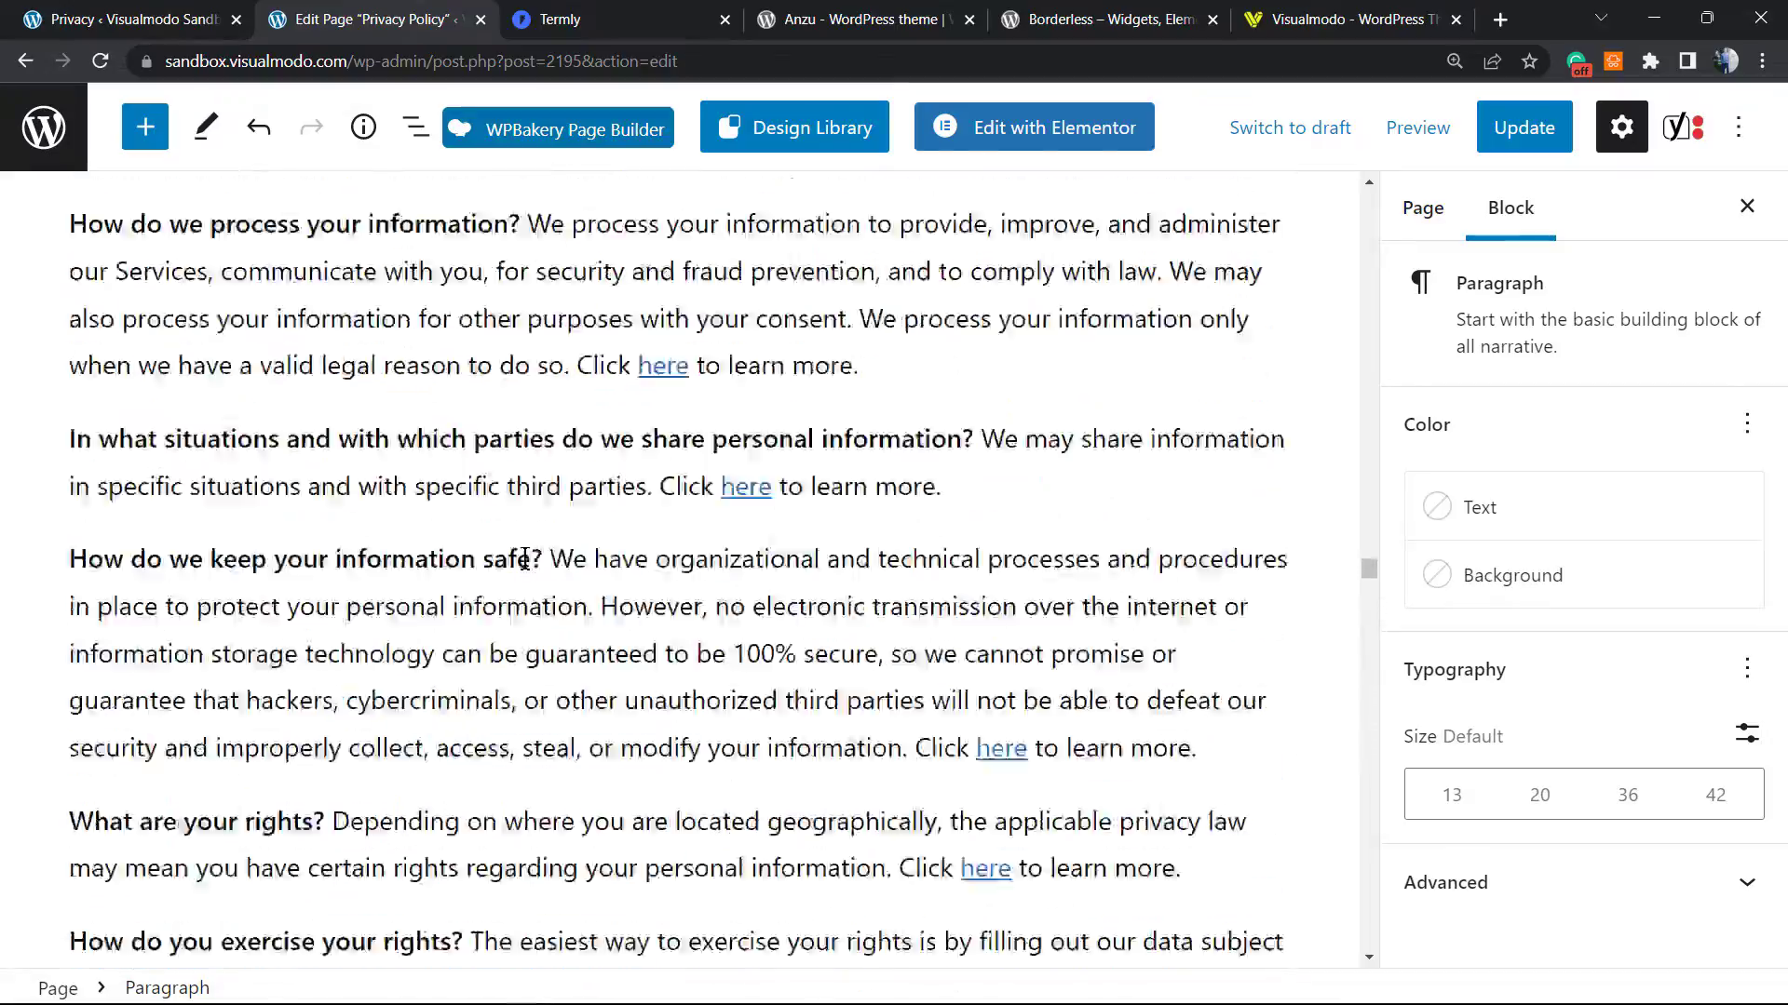
scroll(517, 562, up, 20)
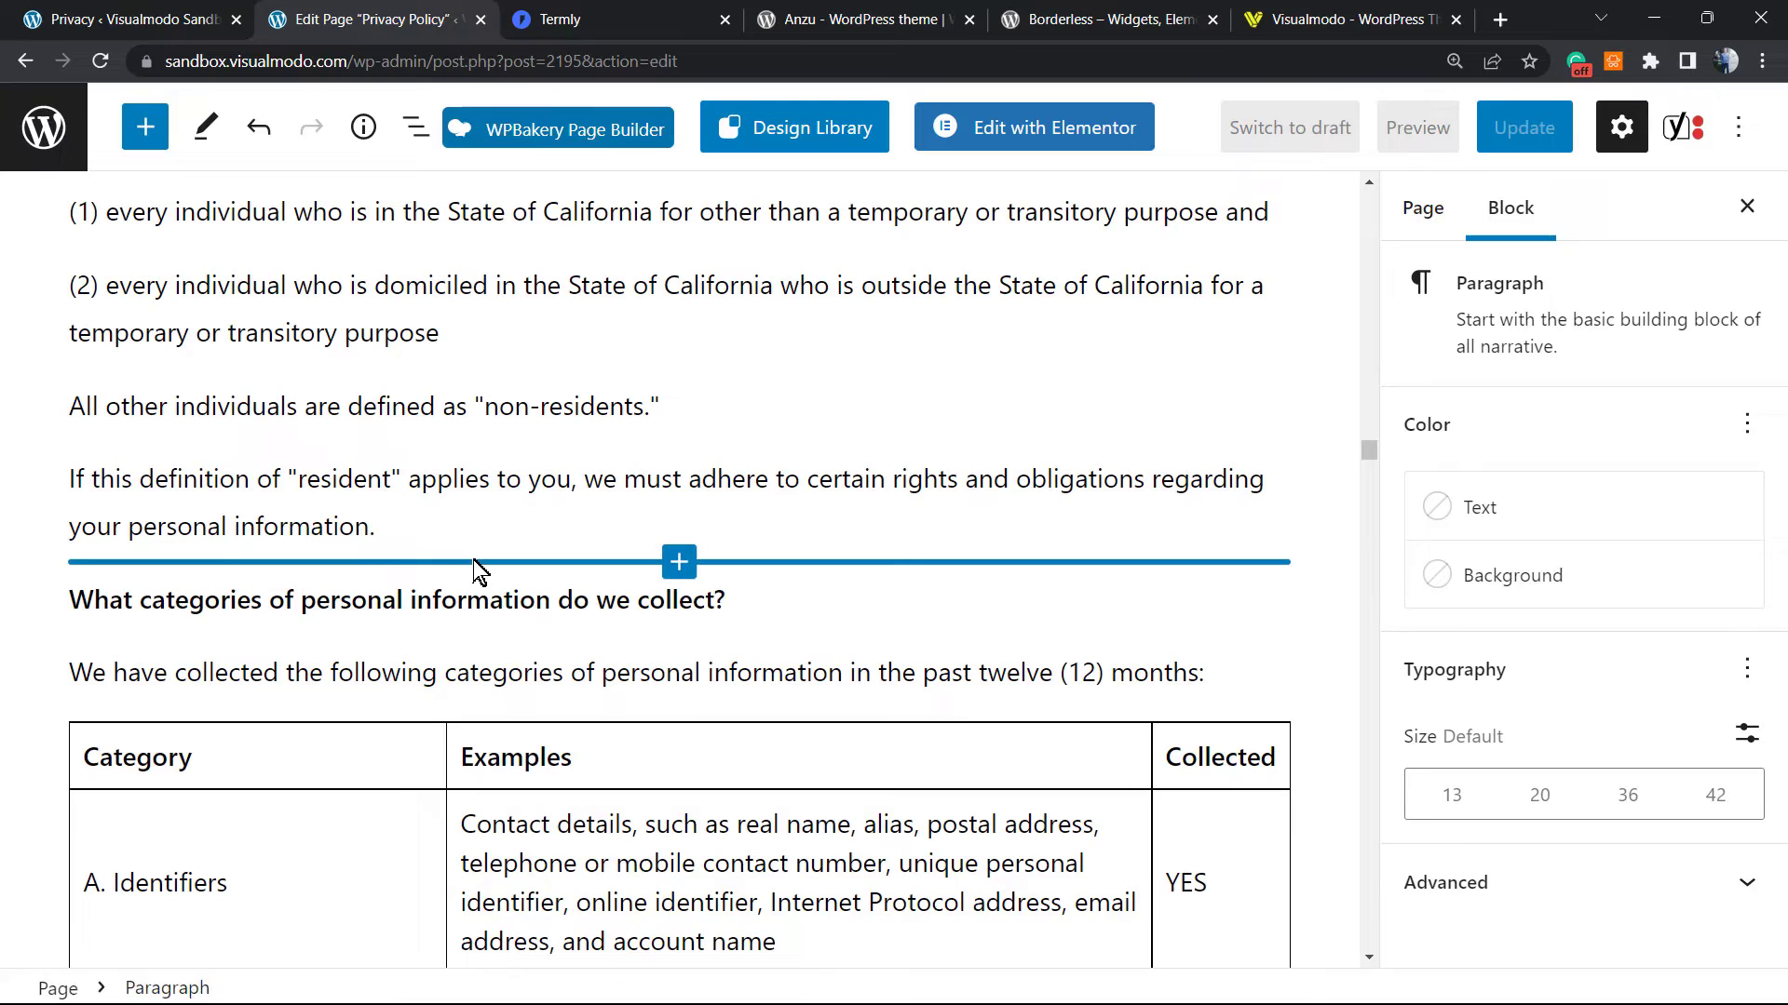
key(ctrl+a)
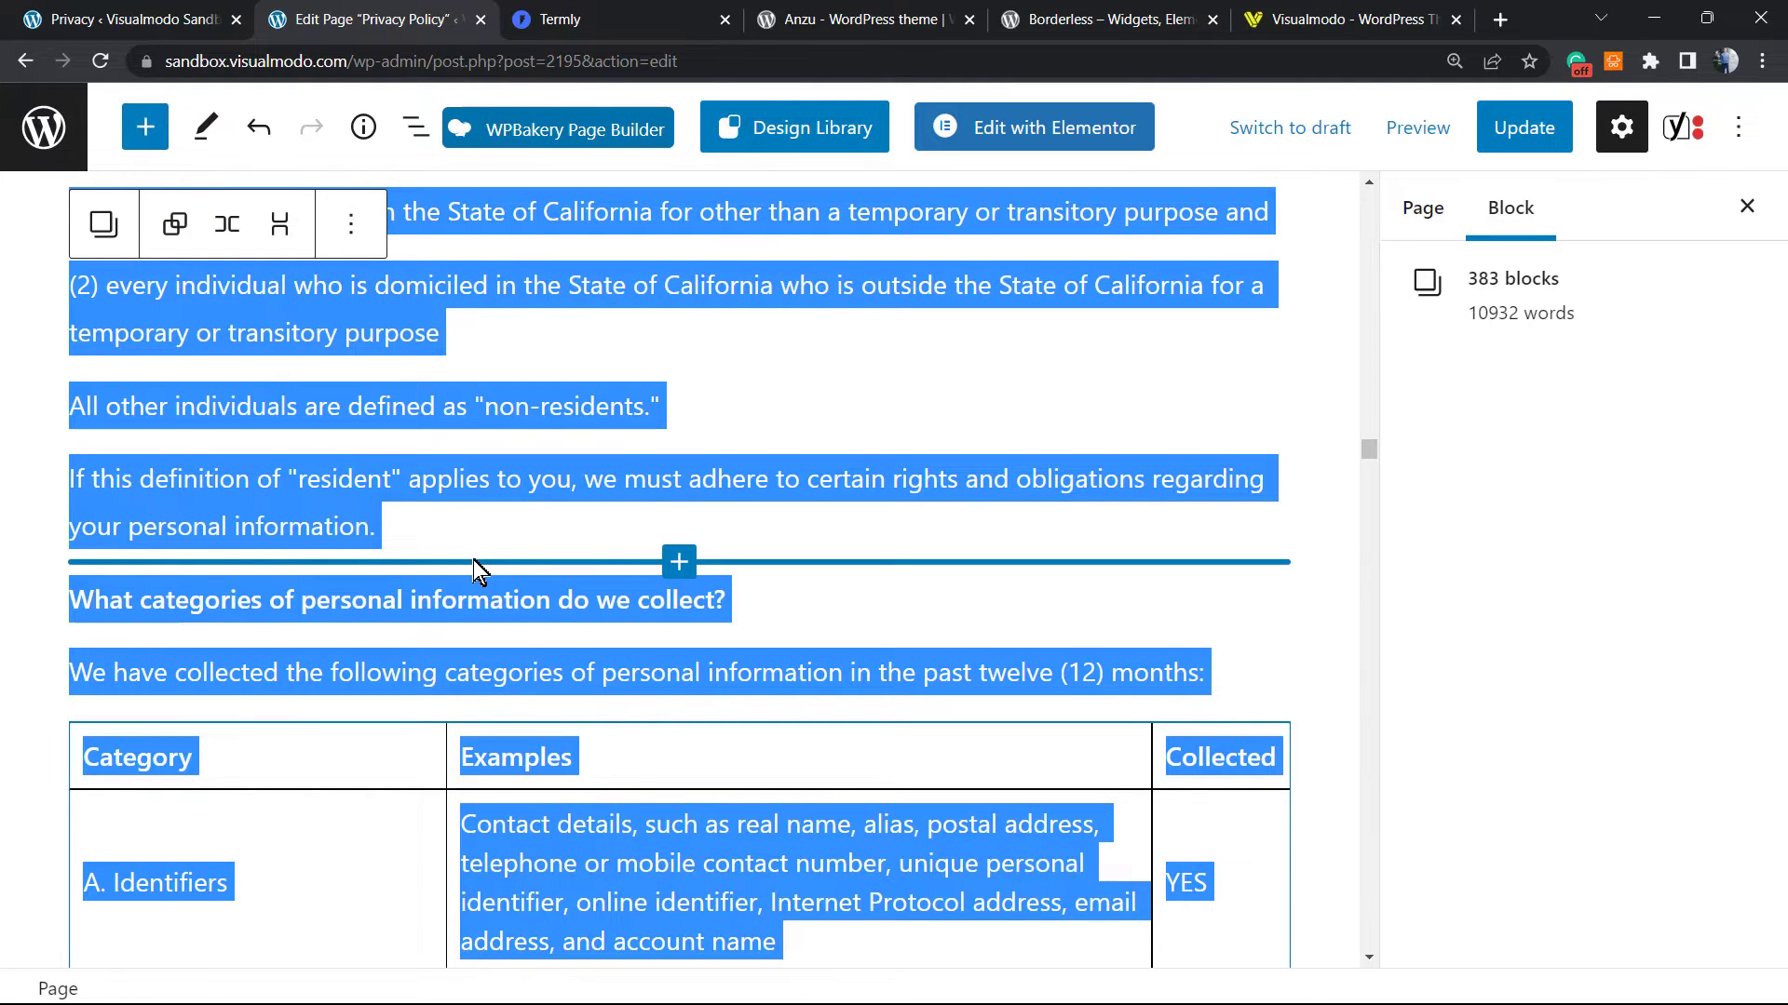
key(Delete)
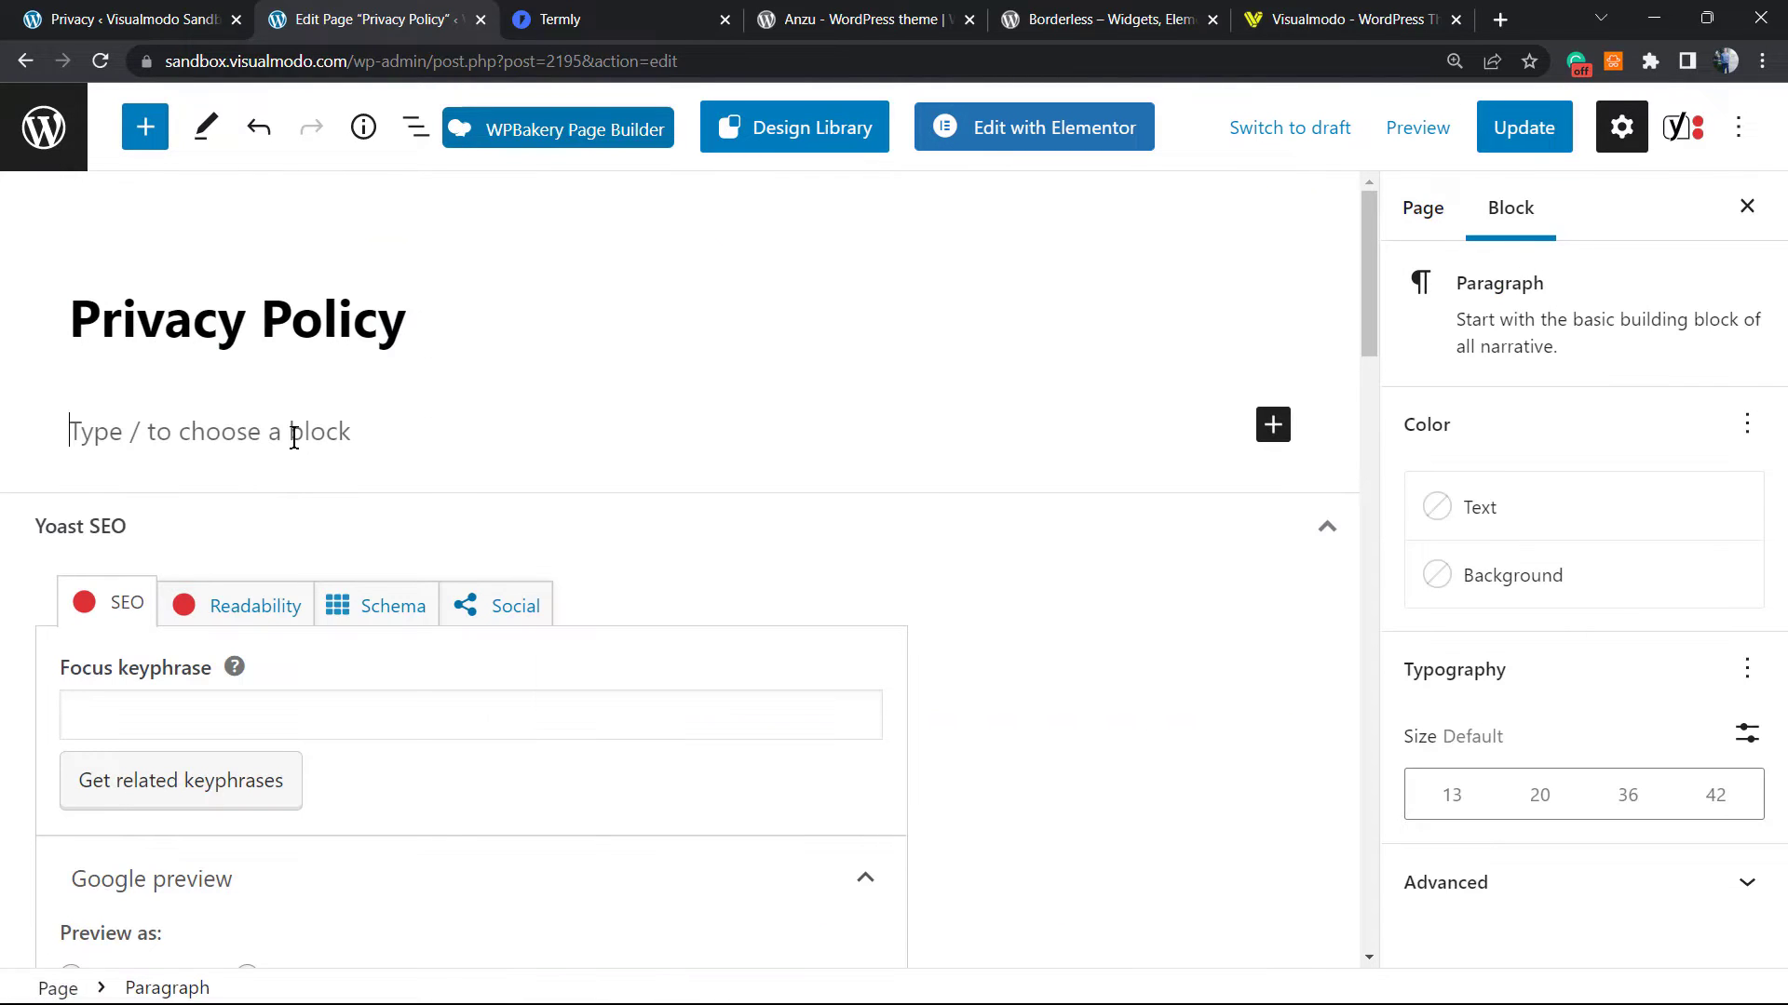
key(ctrl+v)
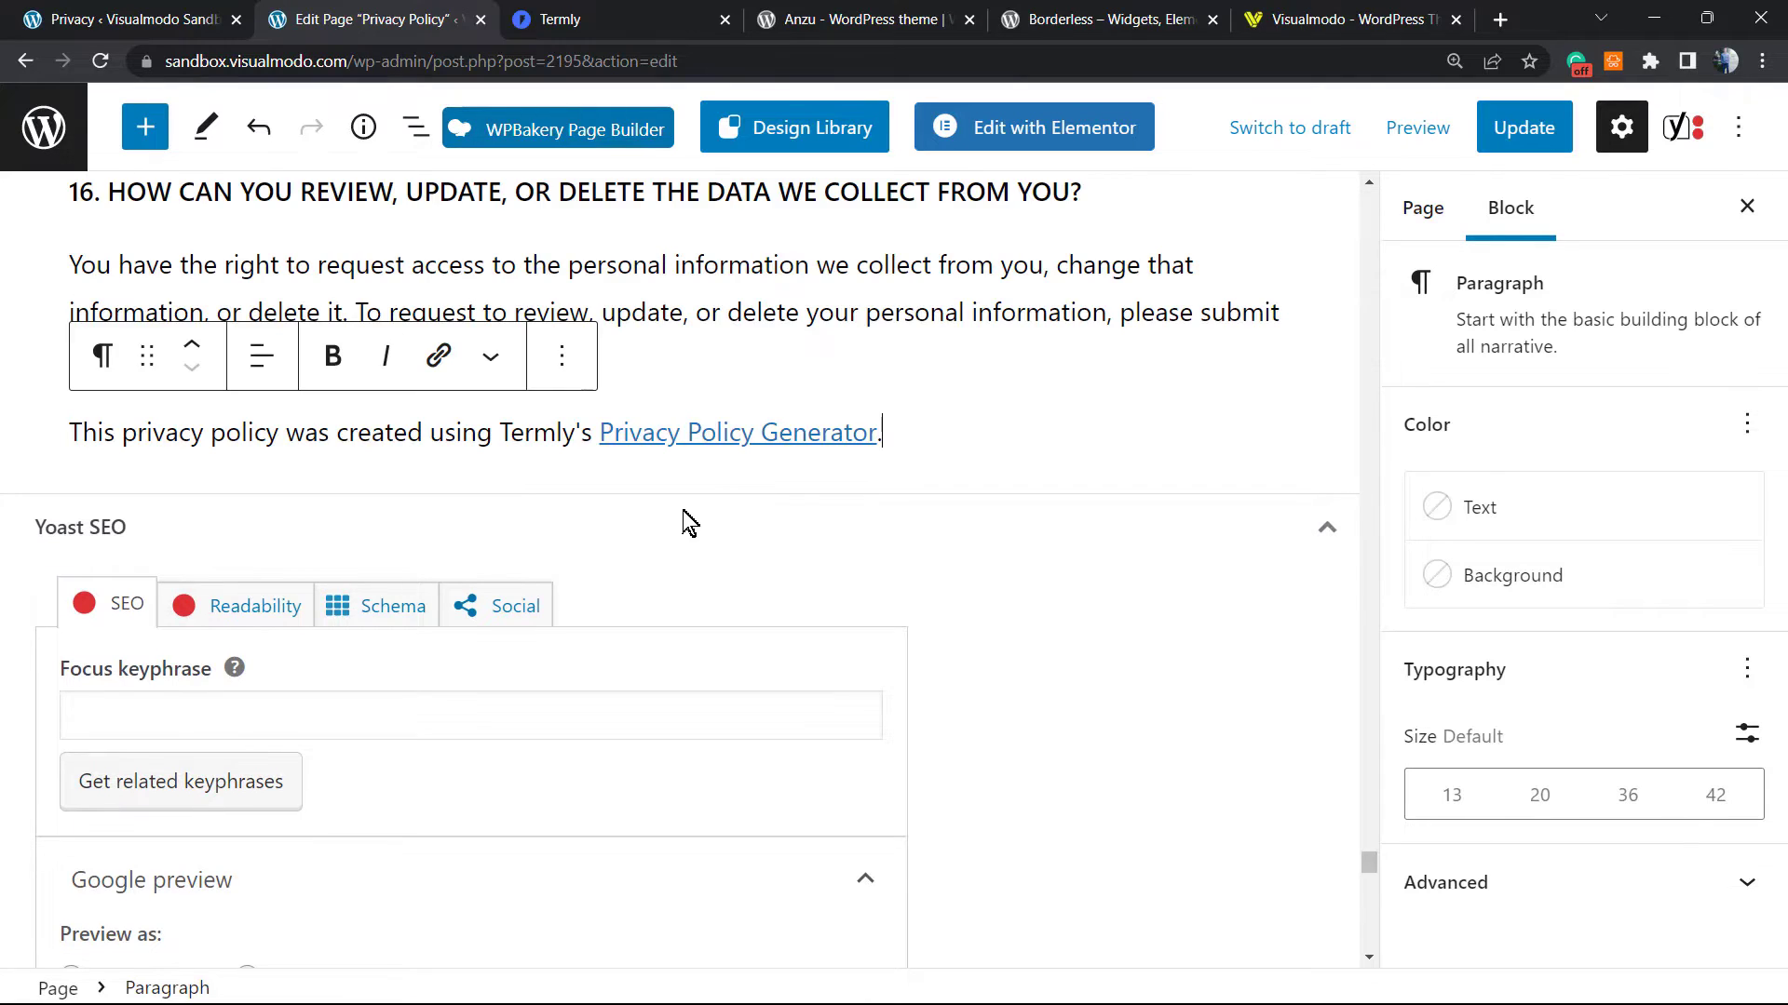
click(1536, 127)
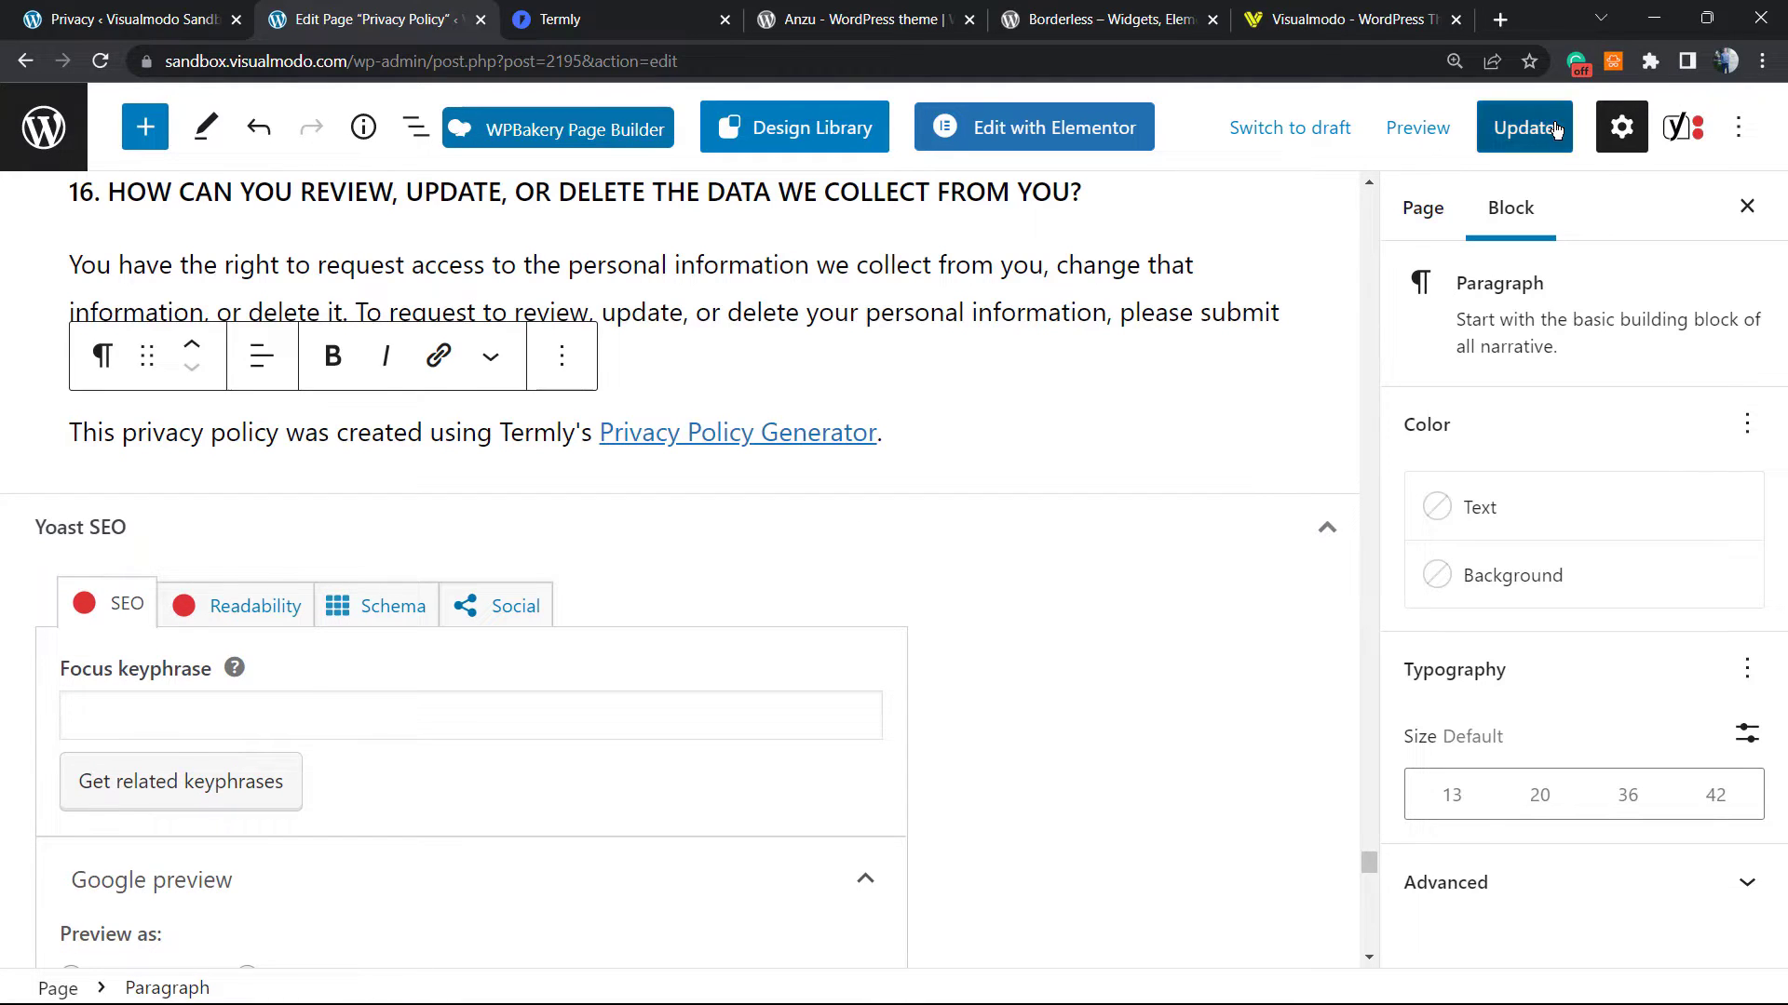
- Open the updated Privacy Policy page in a new tab and scroll the Termly notice through section 16
scroll(595, 512, up, 4)
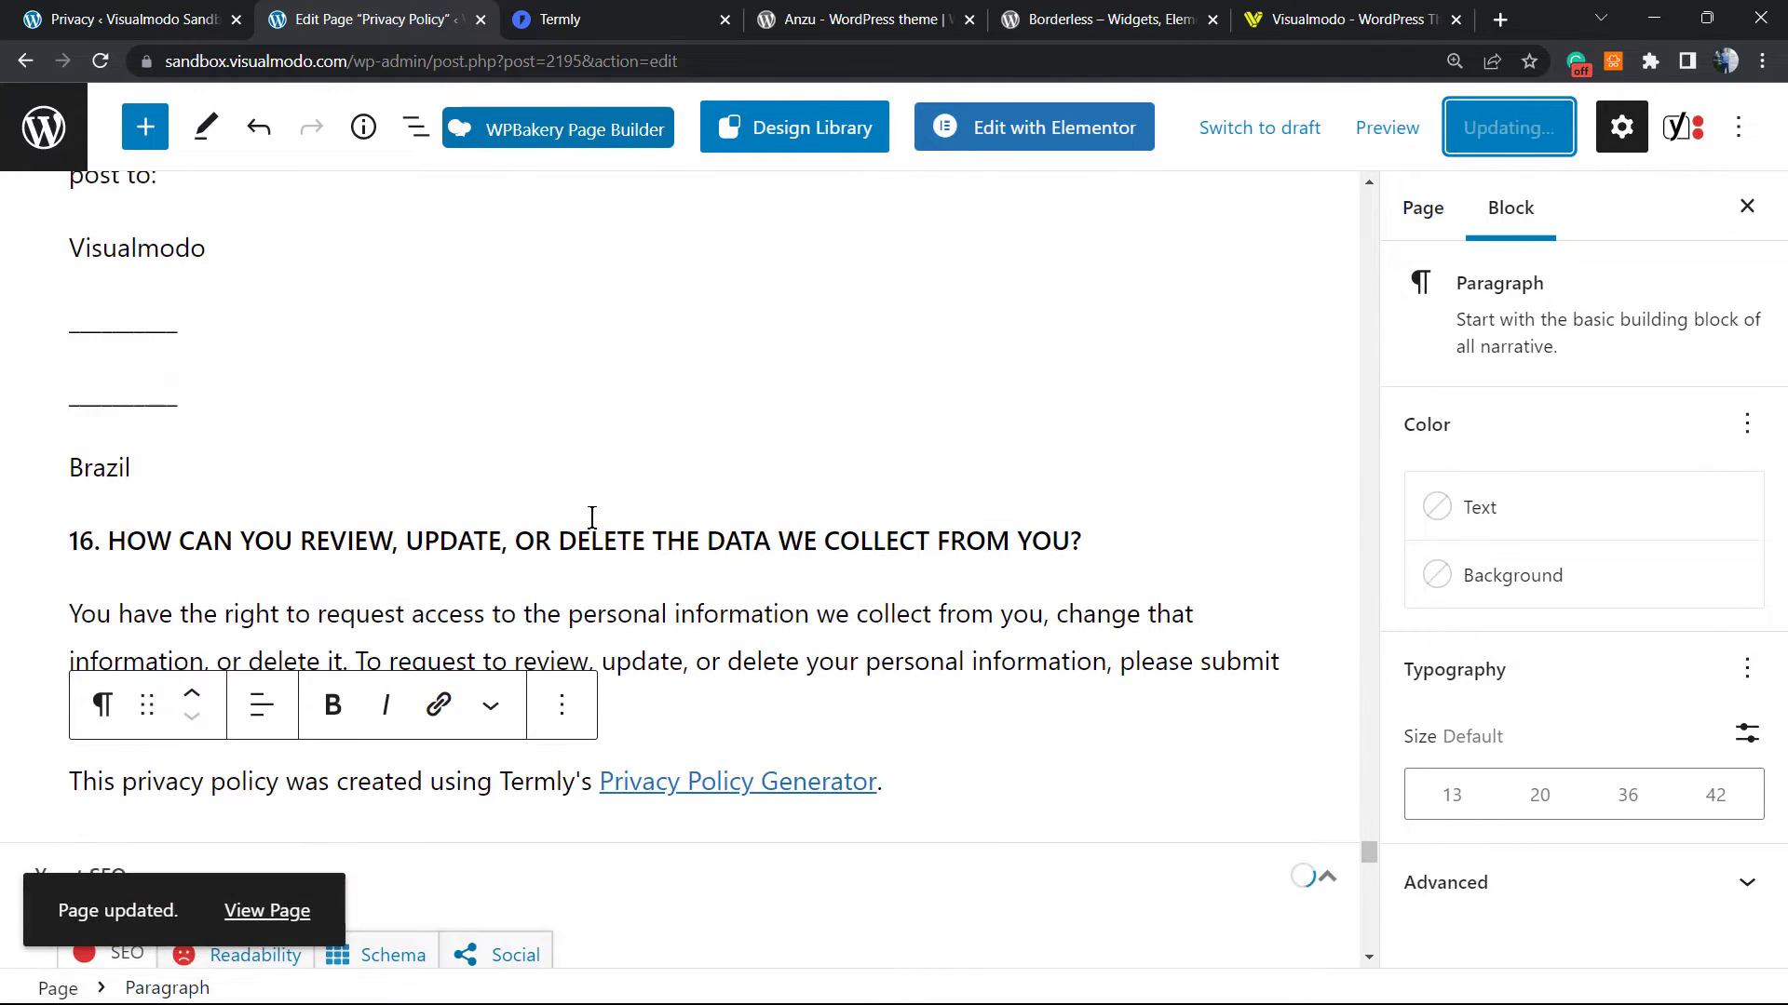
right_click(282, 918)
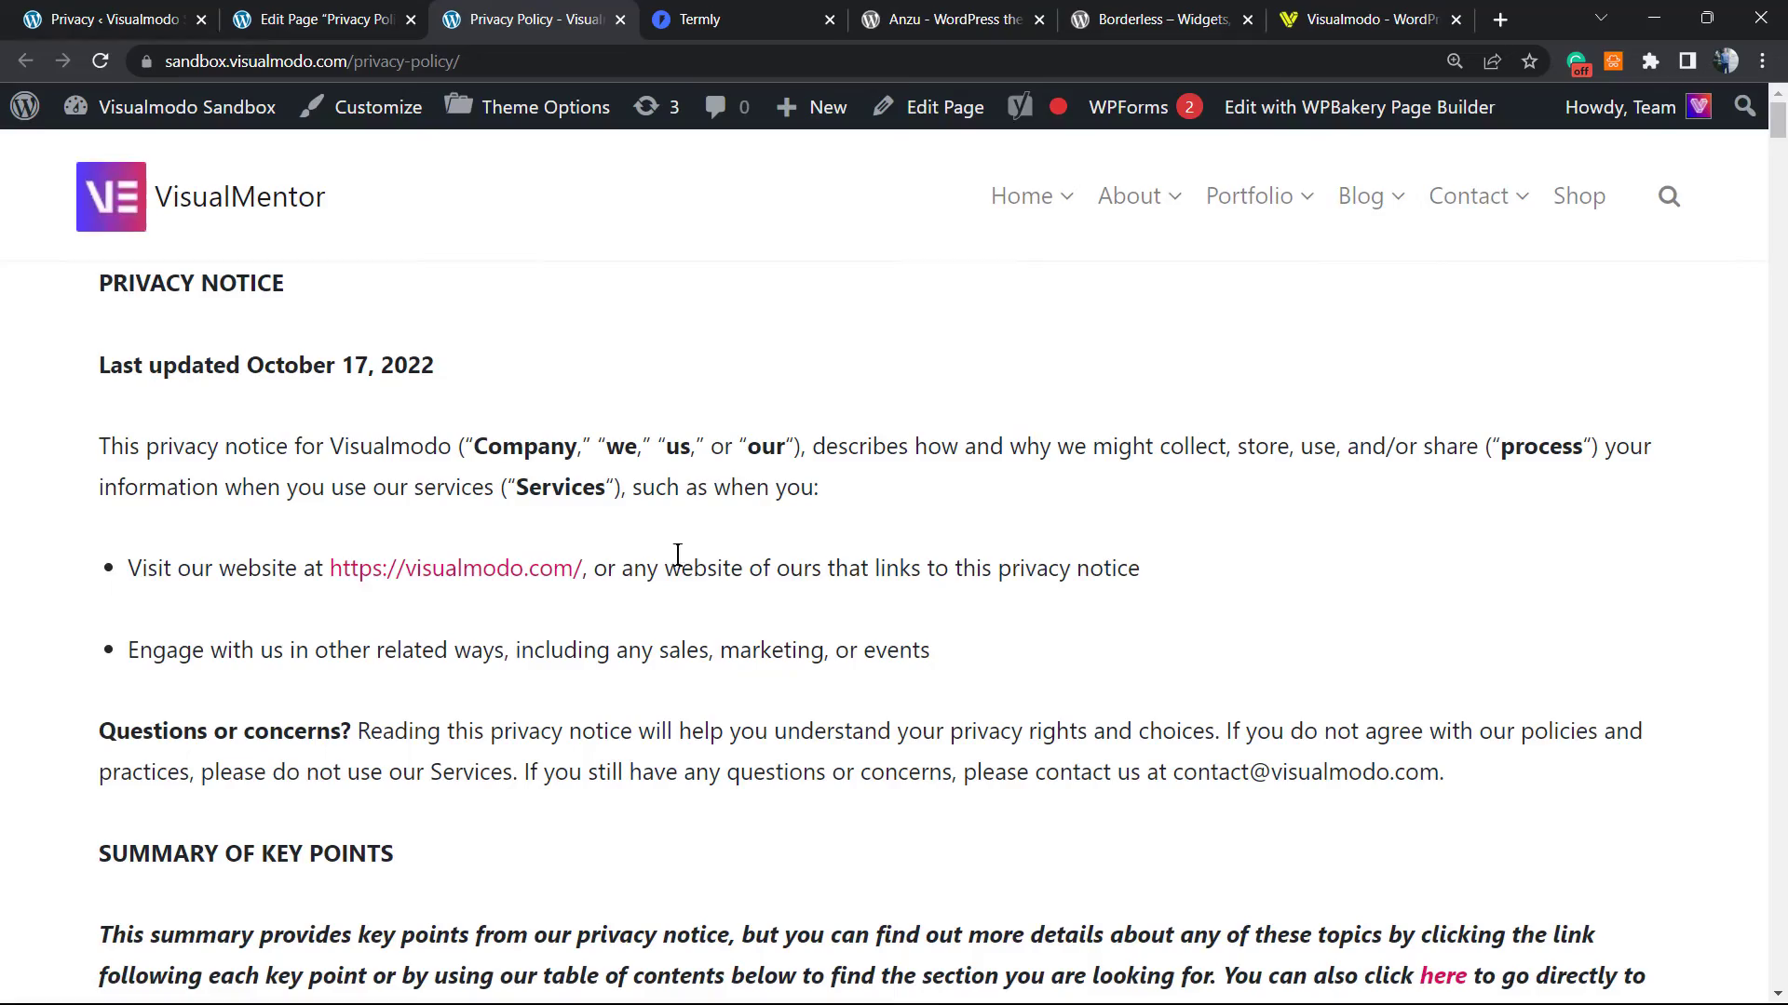
scroll(678, 555, down, 18)
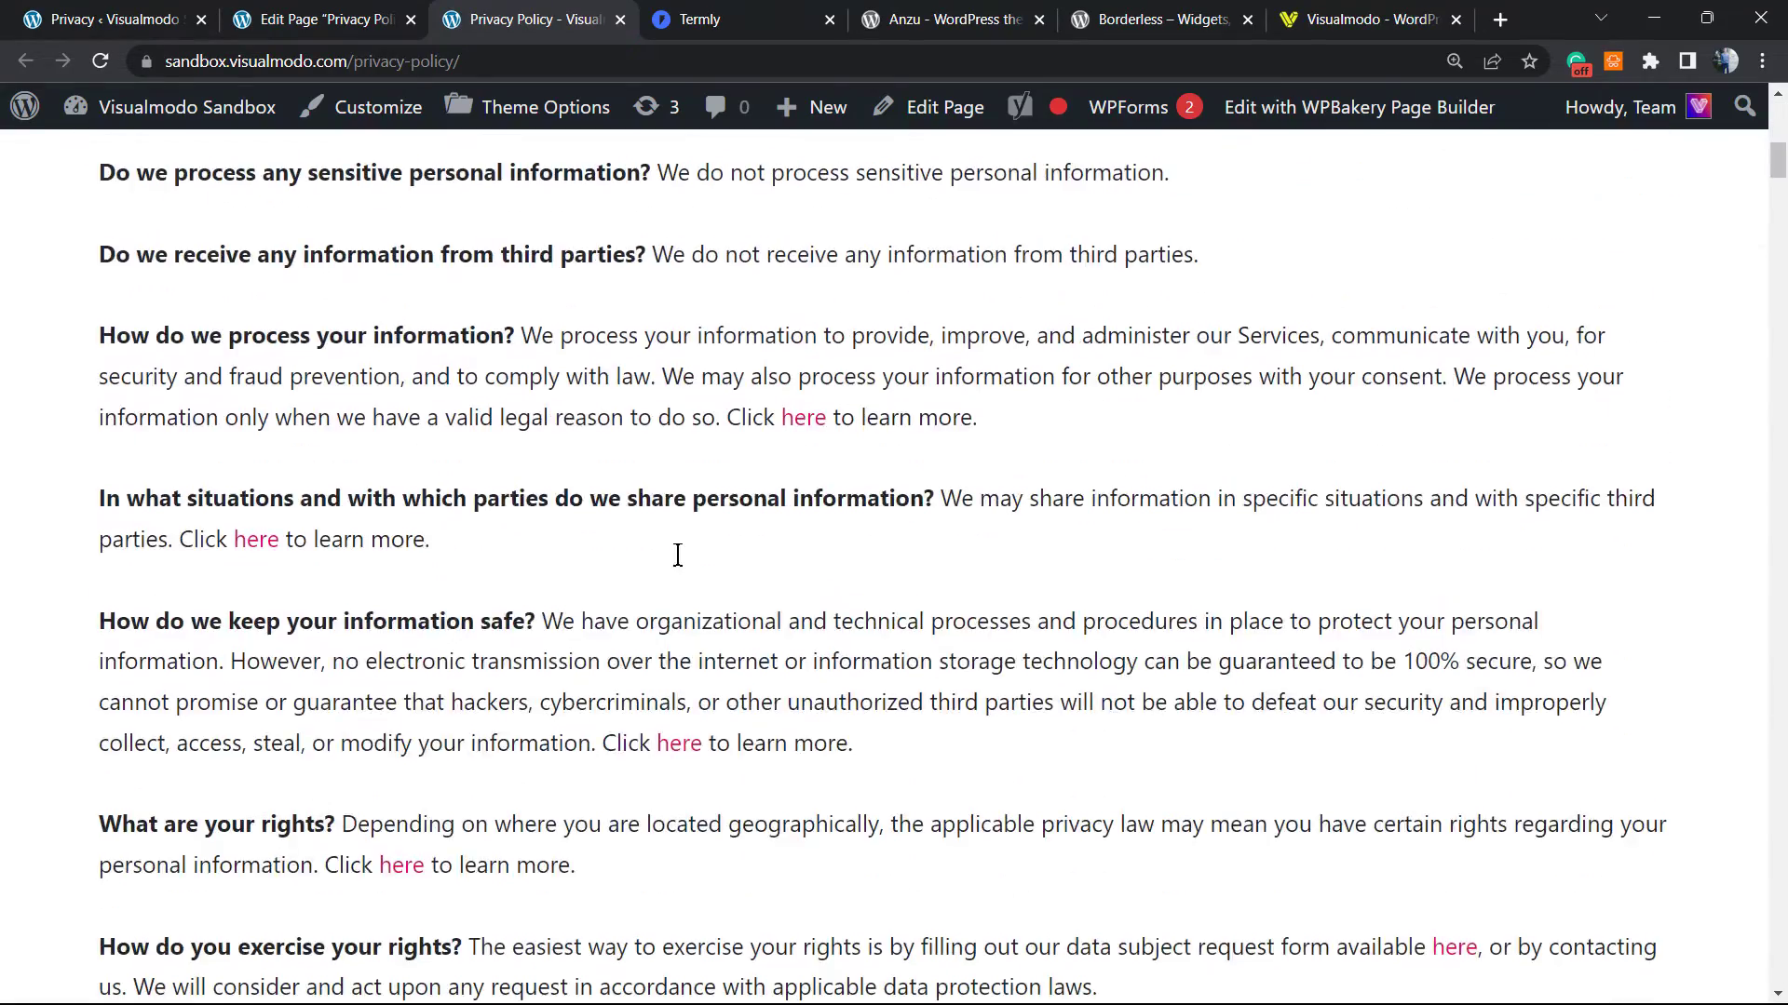
scroll(678, 555, down, 20)
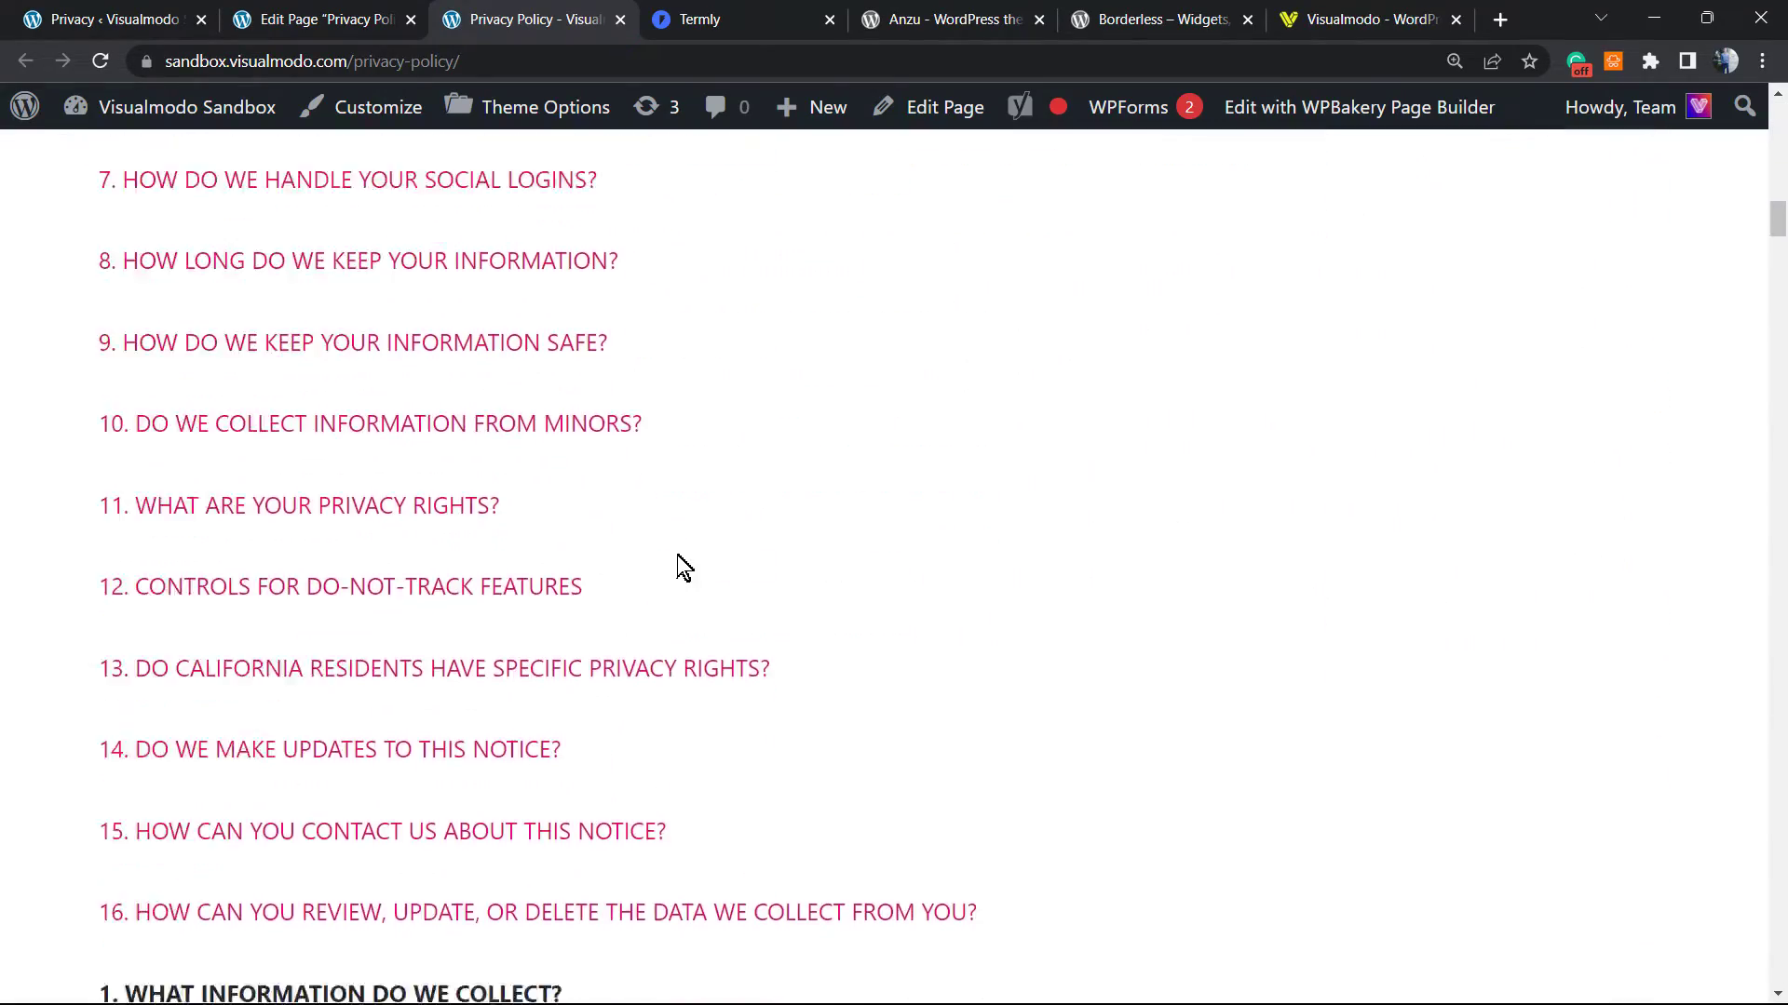
scroll(677, 556, down, 8)
scroll(642, 535, up, 20)
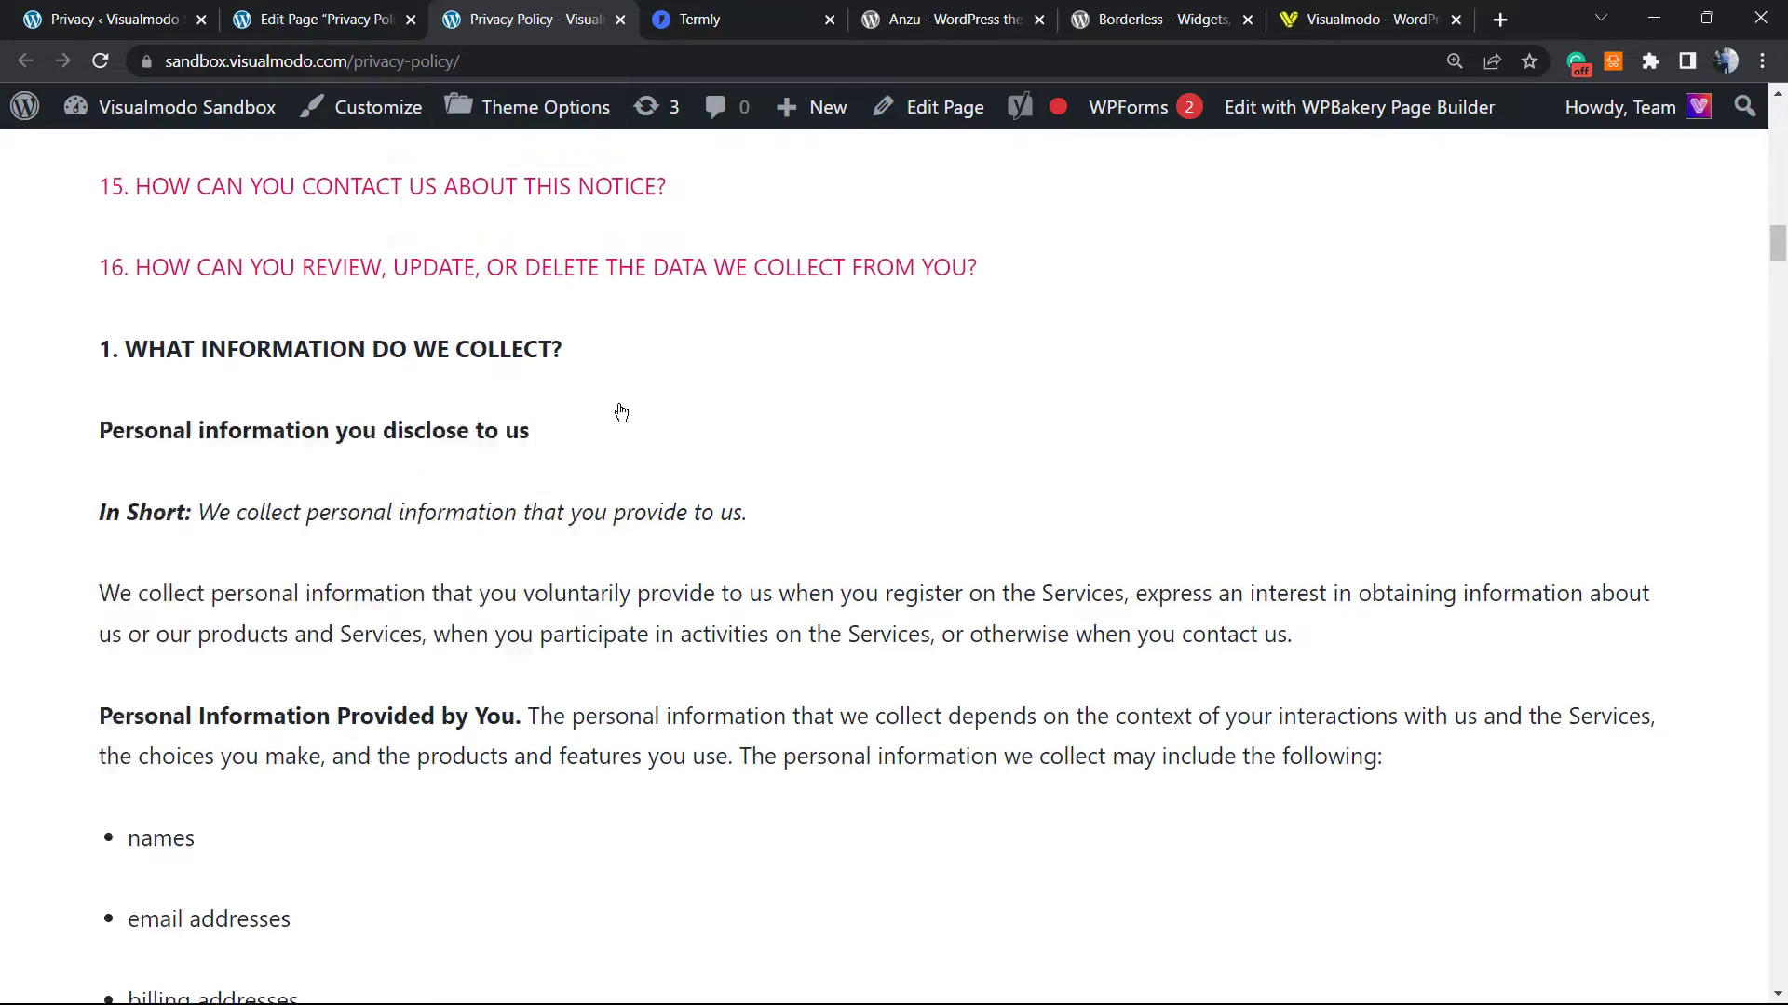
scroll(755, 555, up, 18)
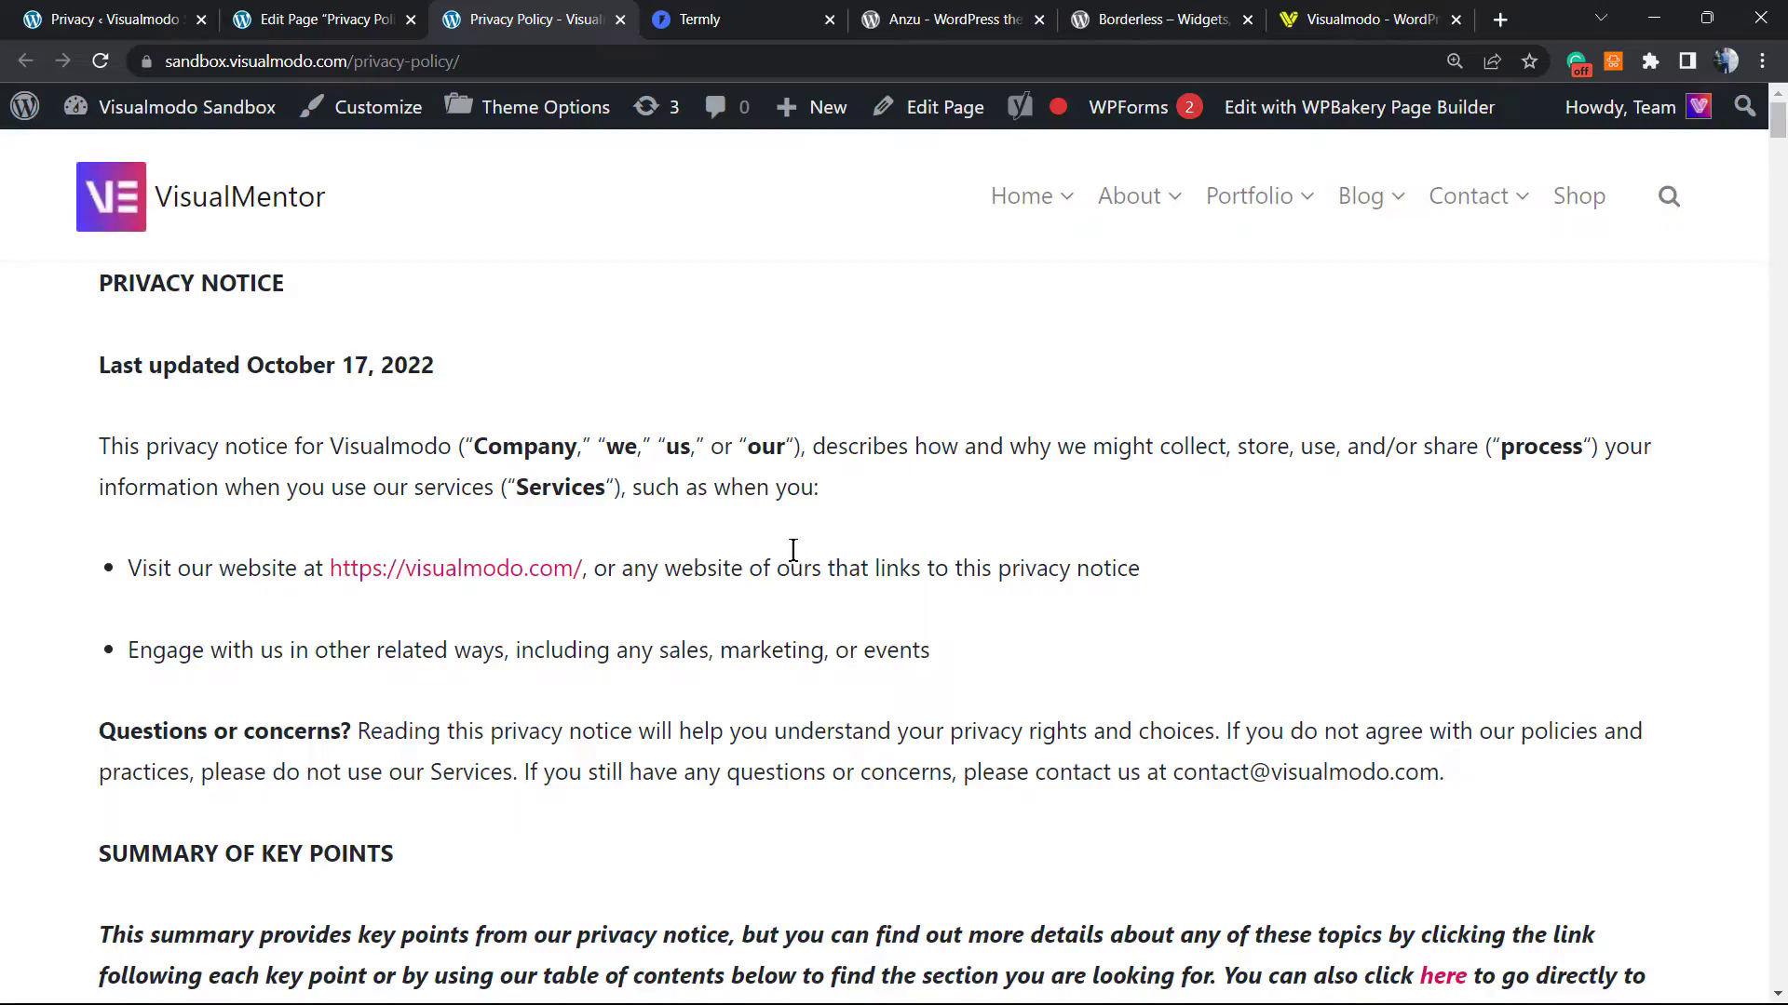
scroll(791, 550, down, 18)
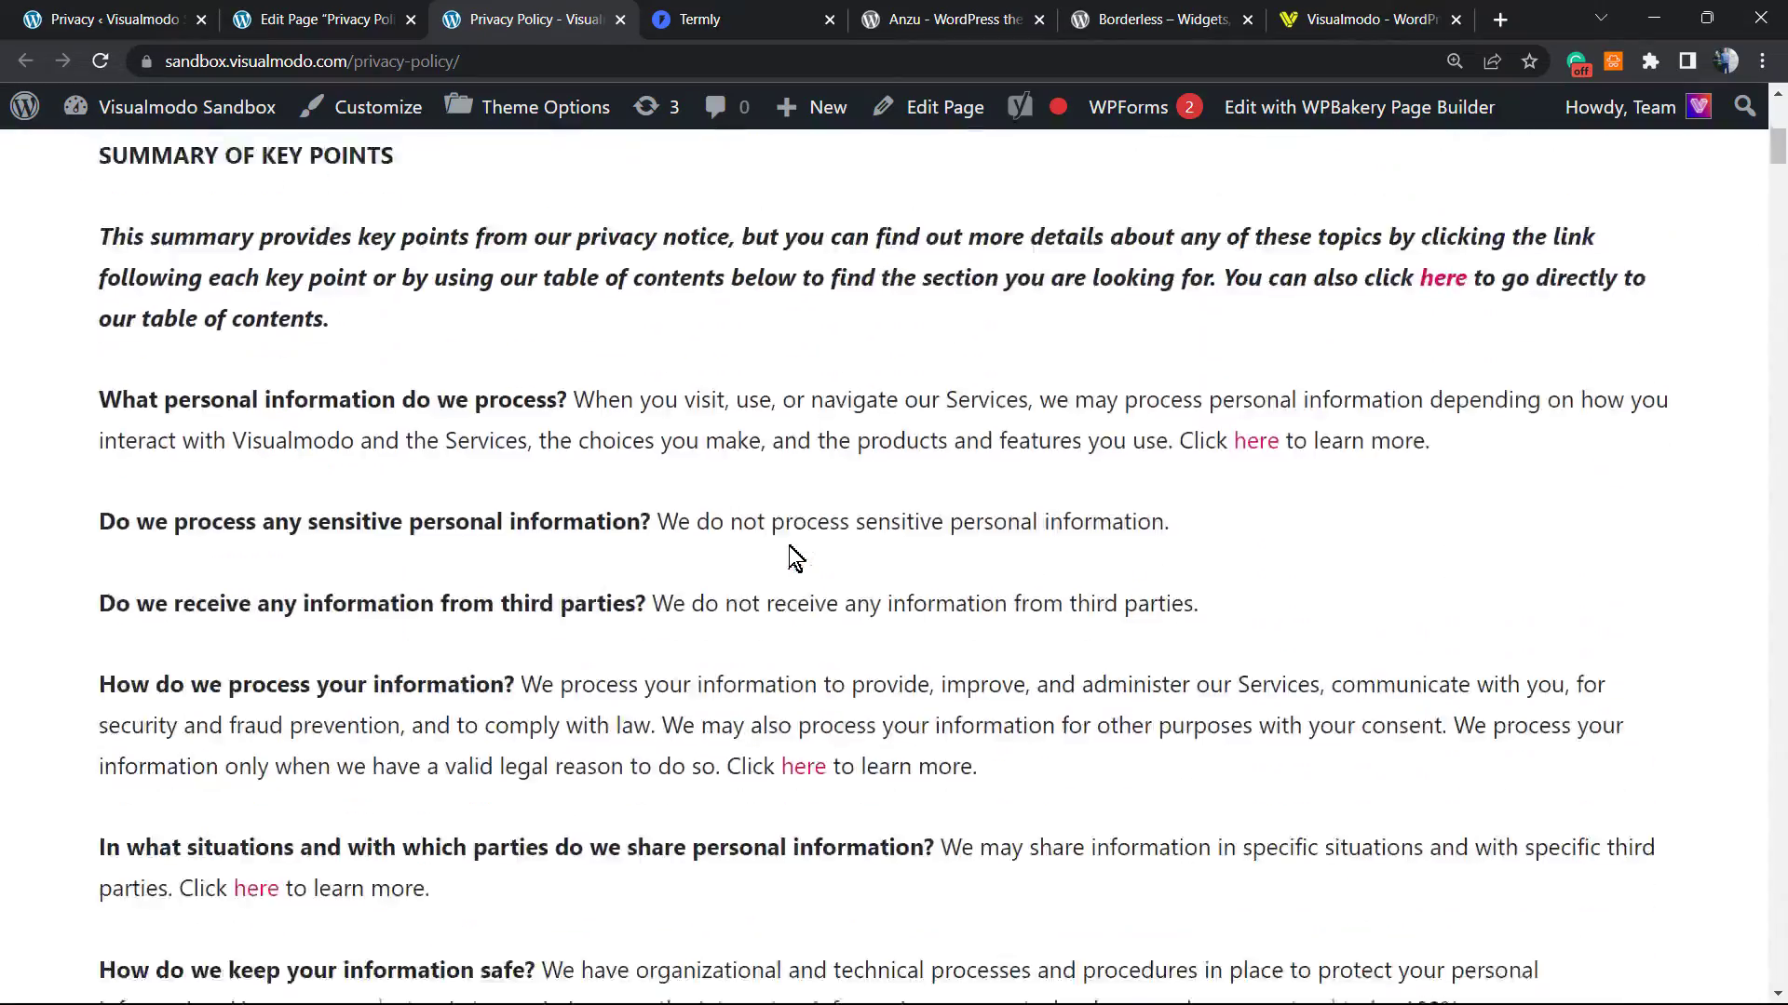
scroll(846, 491, down, 20)
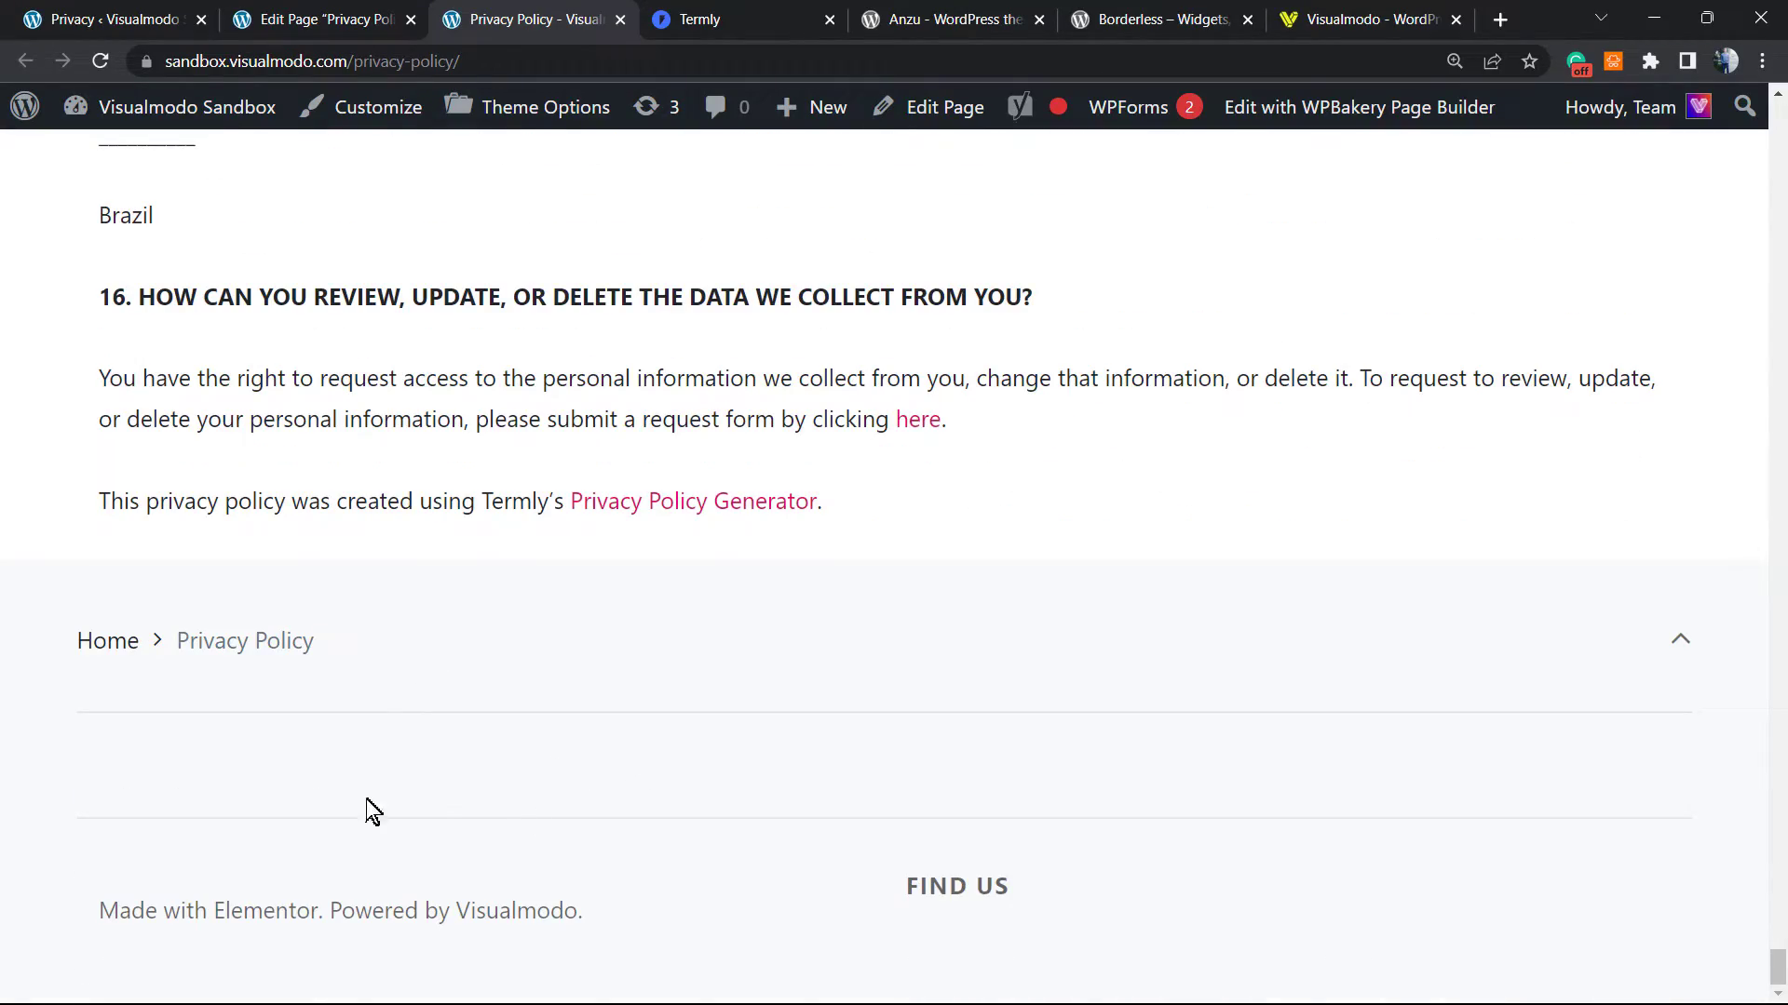
- Move from the Privacy settings screen to Appearance > Menus in the admin sidebar
click(331, 18)
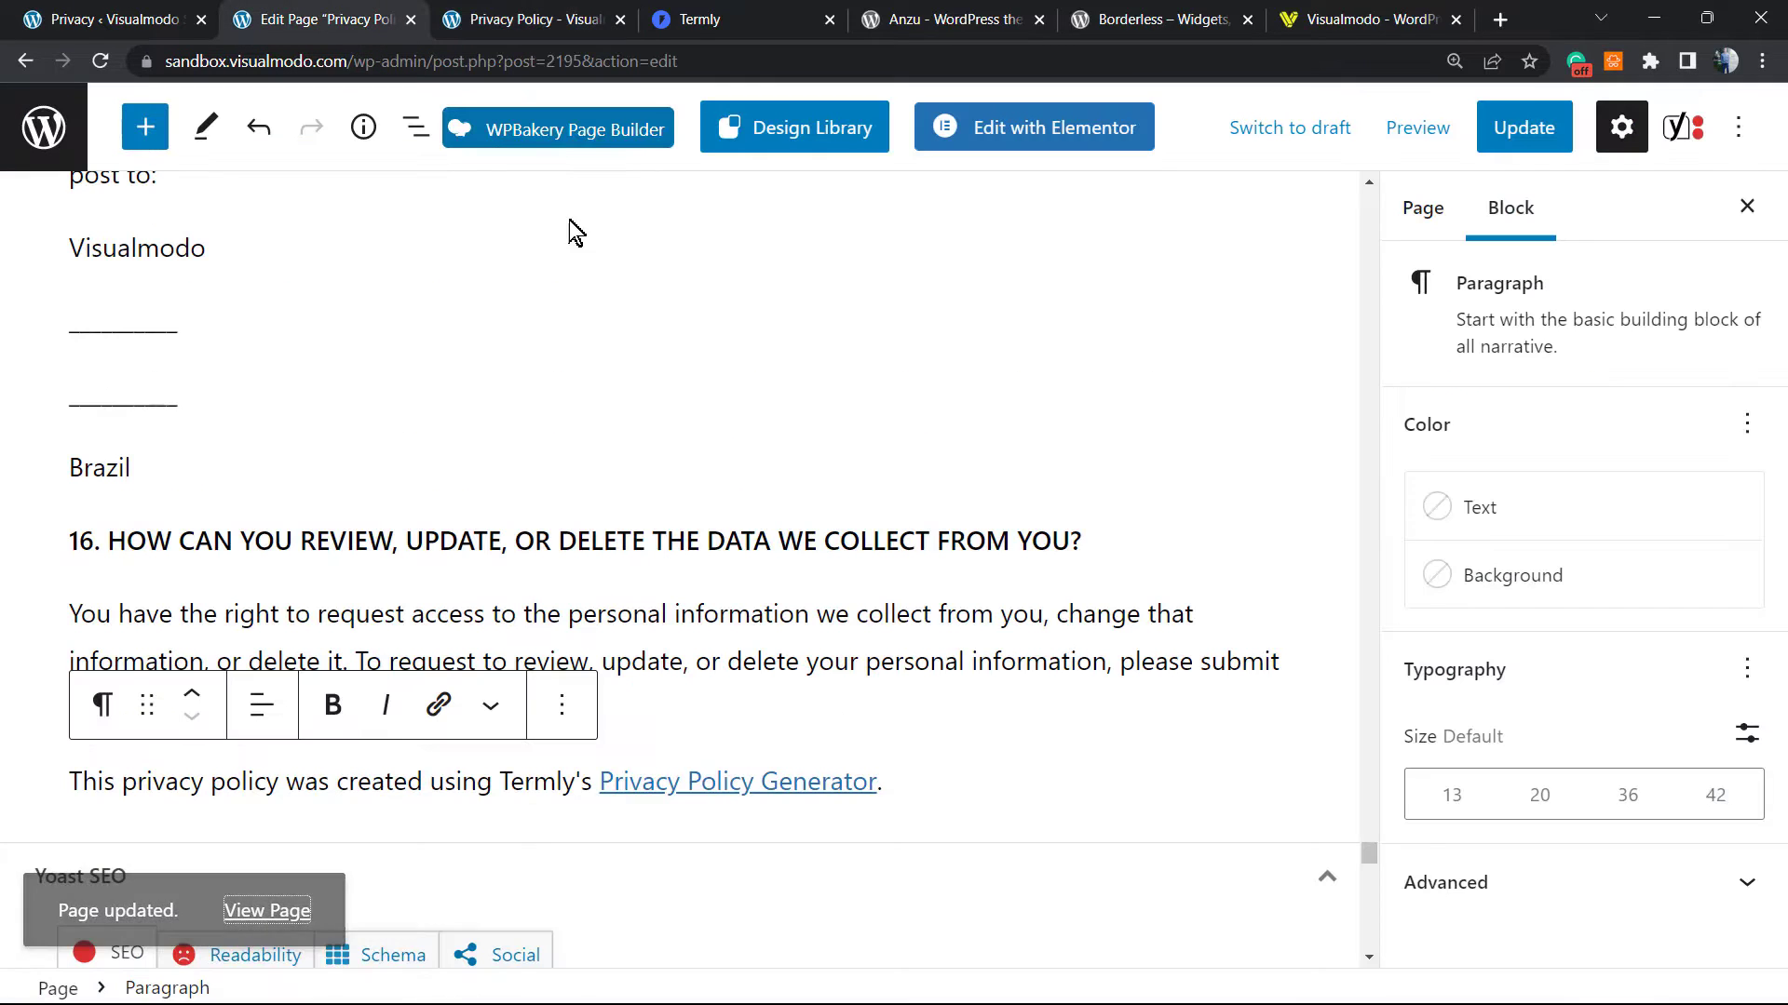
click(140, 19)
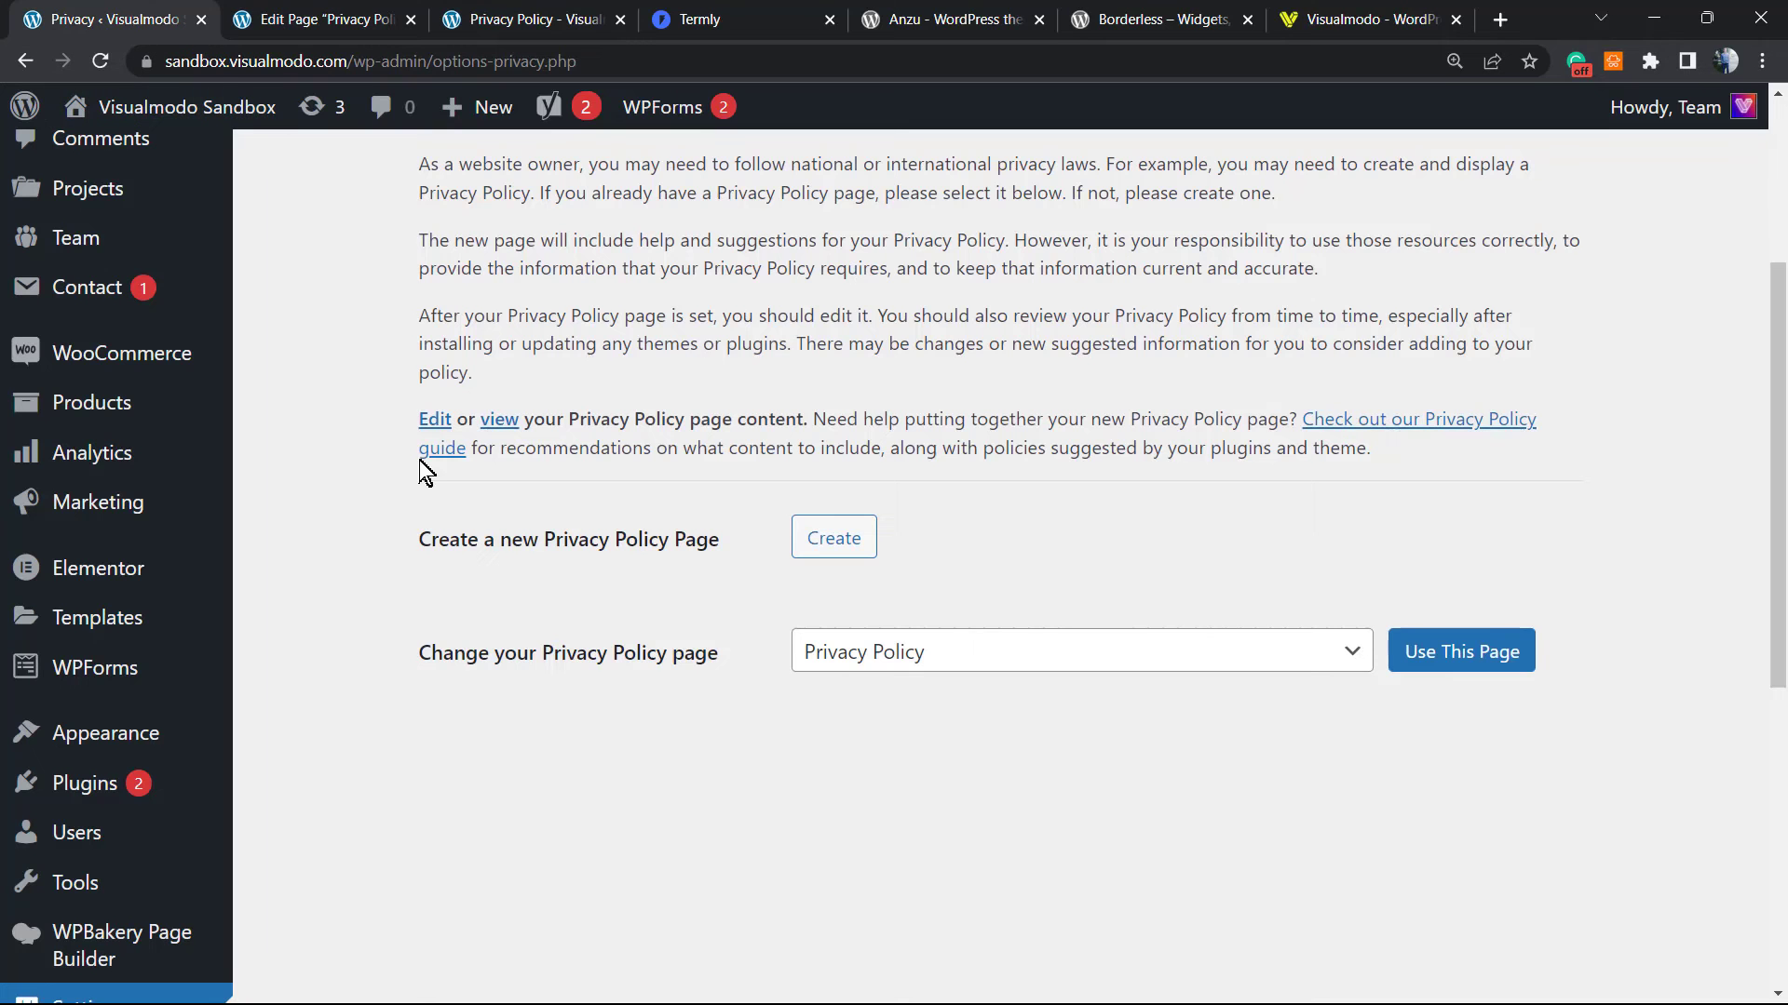
scroll(131, 739, down, 3)
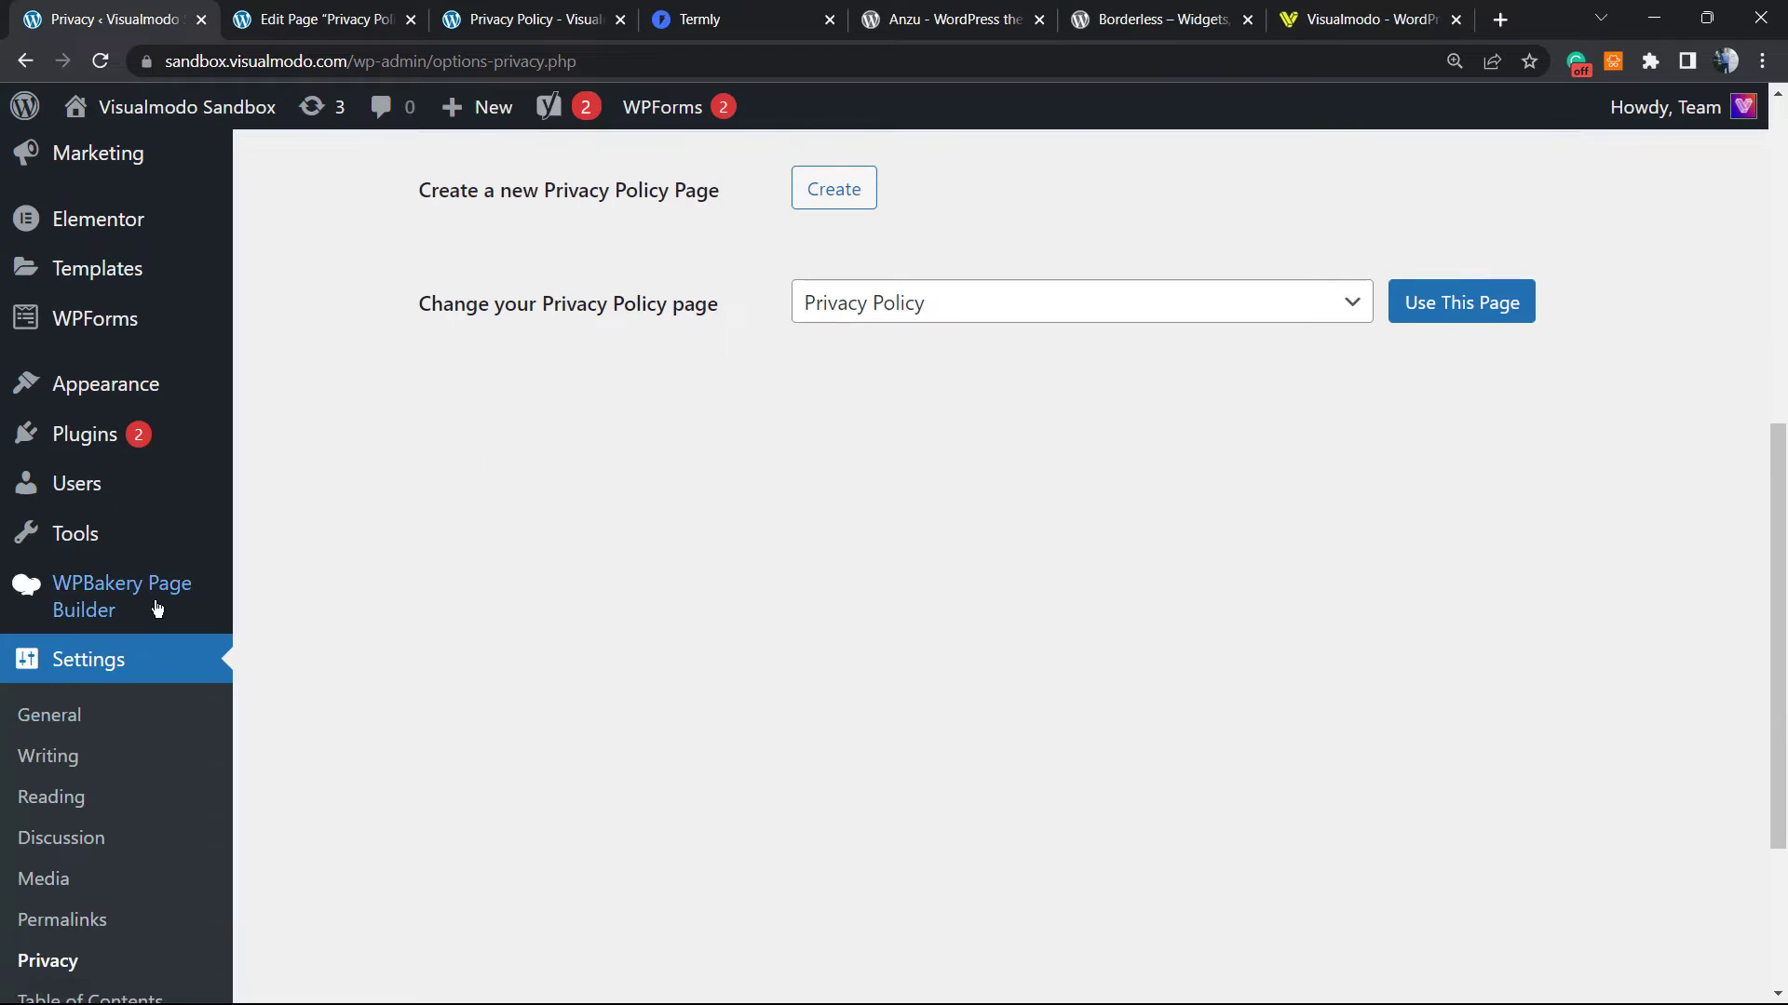
mouse_move(146, 376)
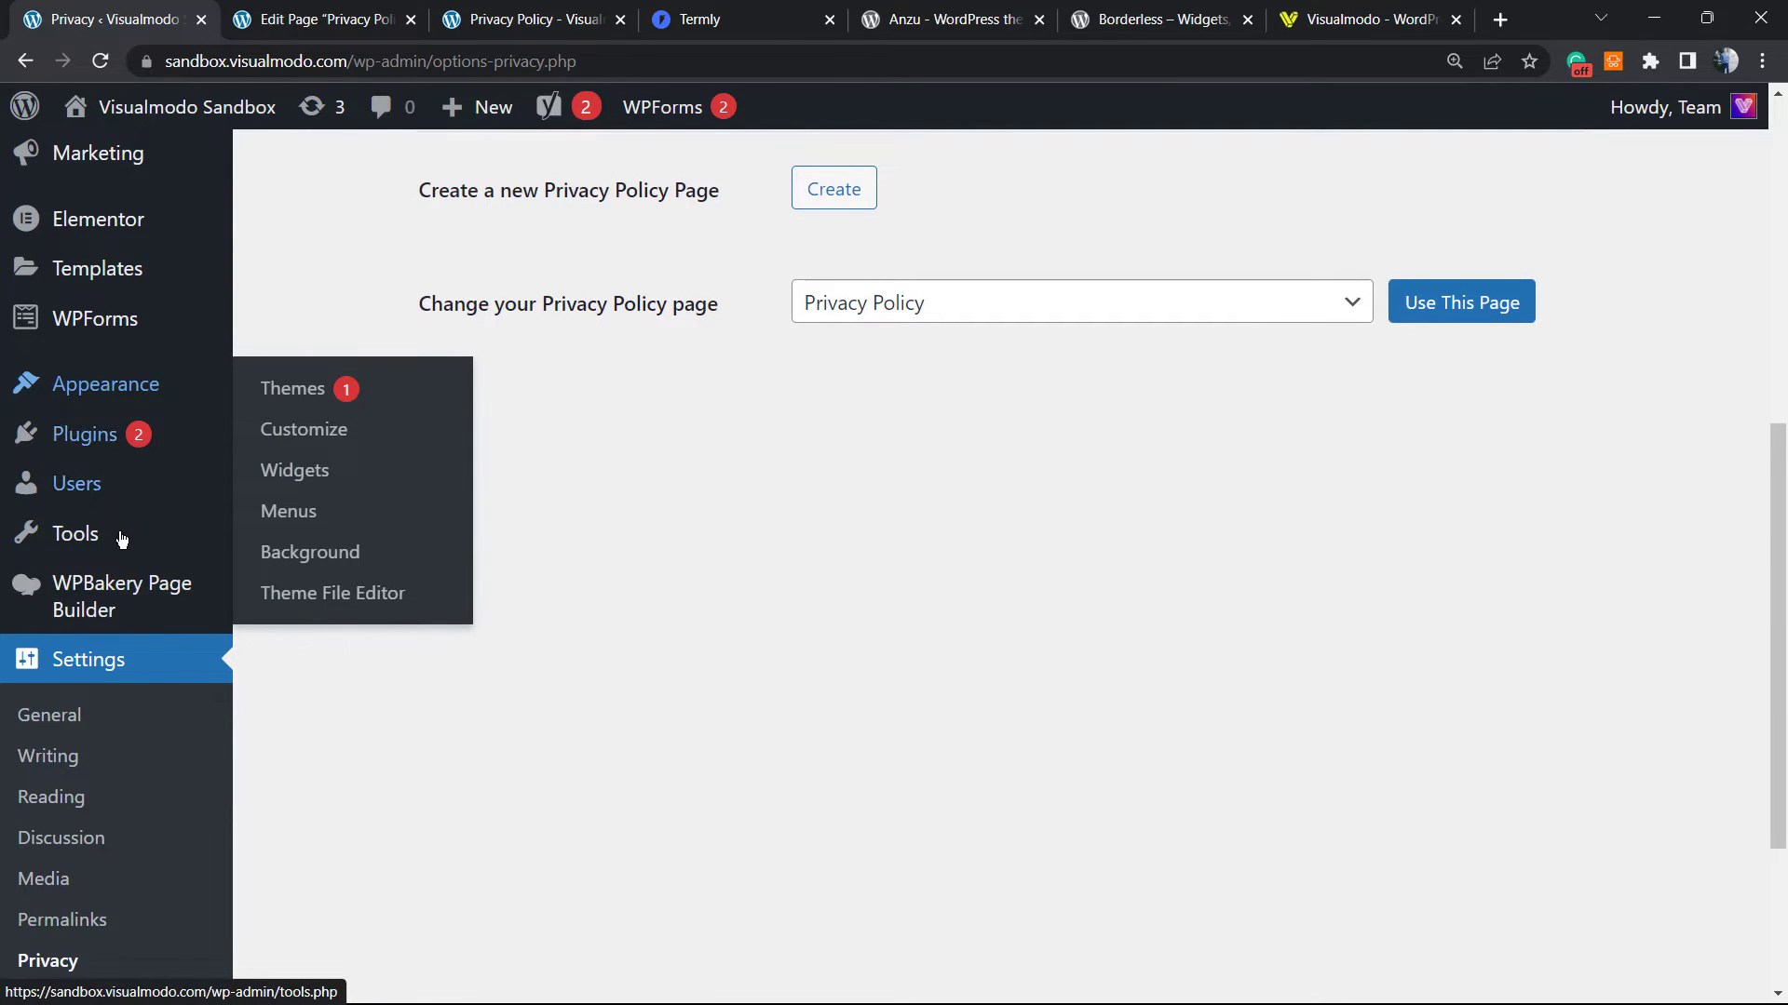
scroll(107, 498, up, 1)
mouse_move(88, 512)
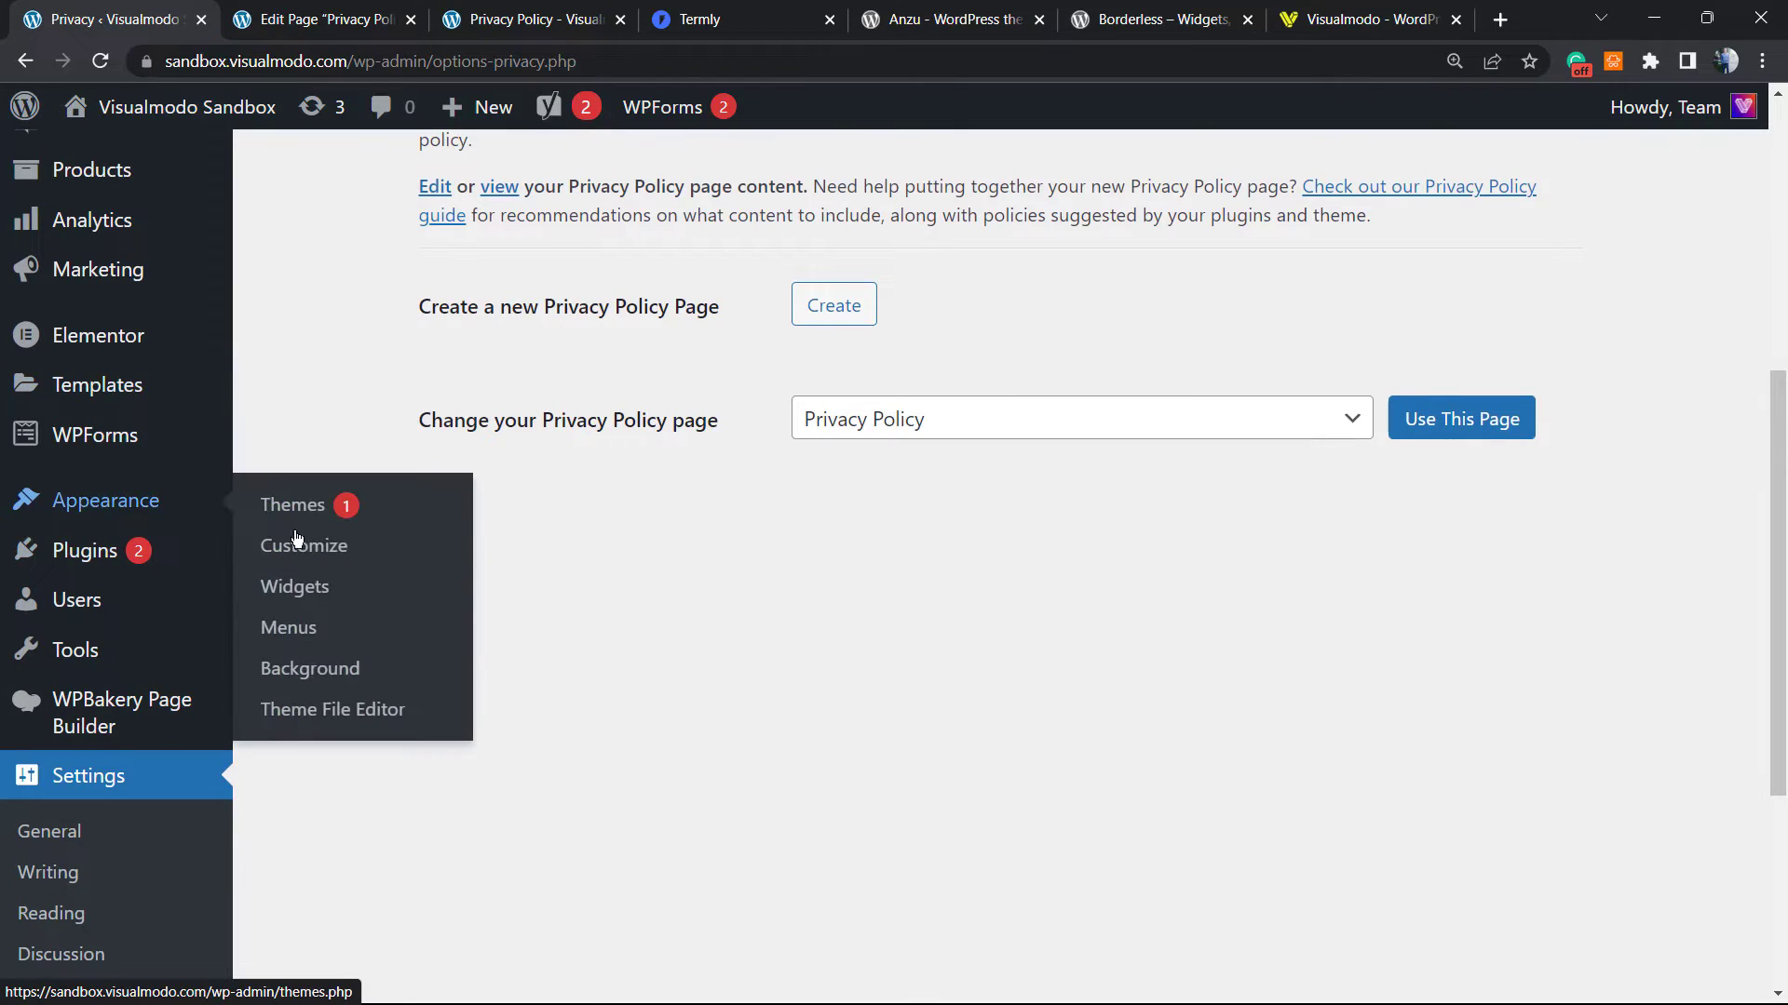
click(354, 629)
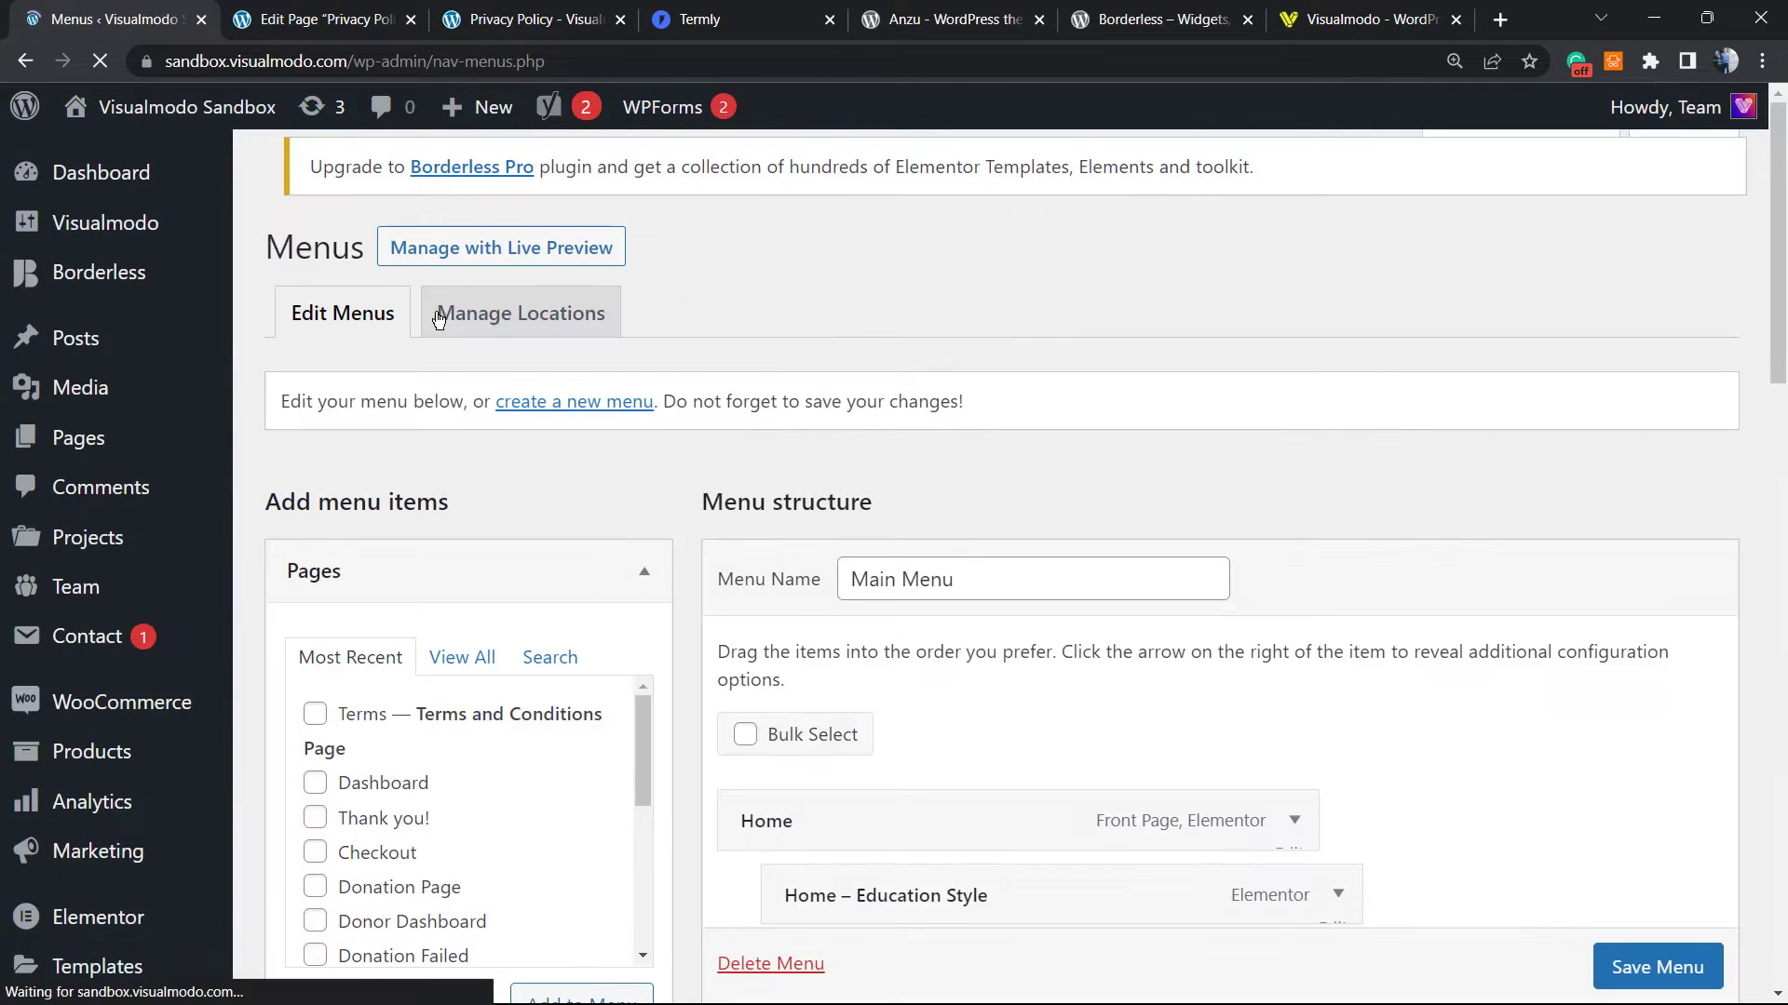
- Start a new menu, enter 'Footer' as its Menu Name, and create it
click(568, 427)
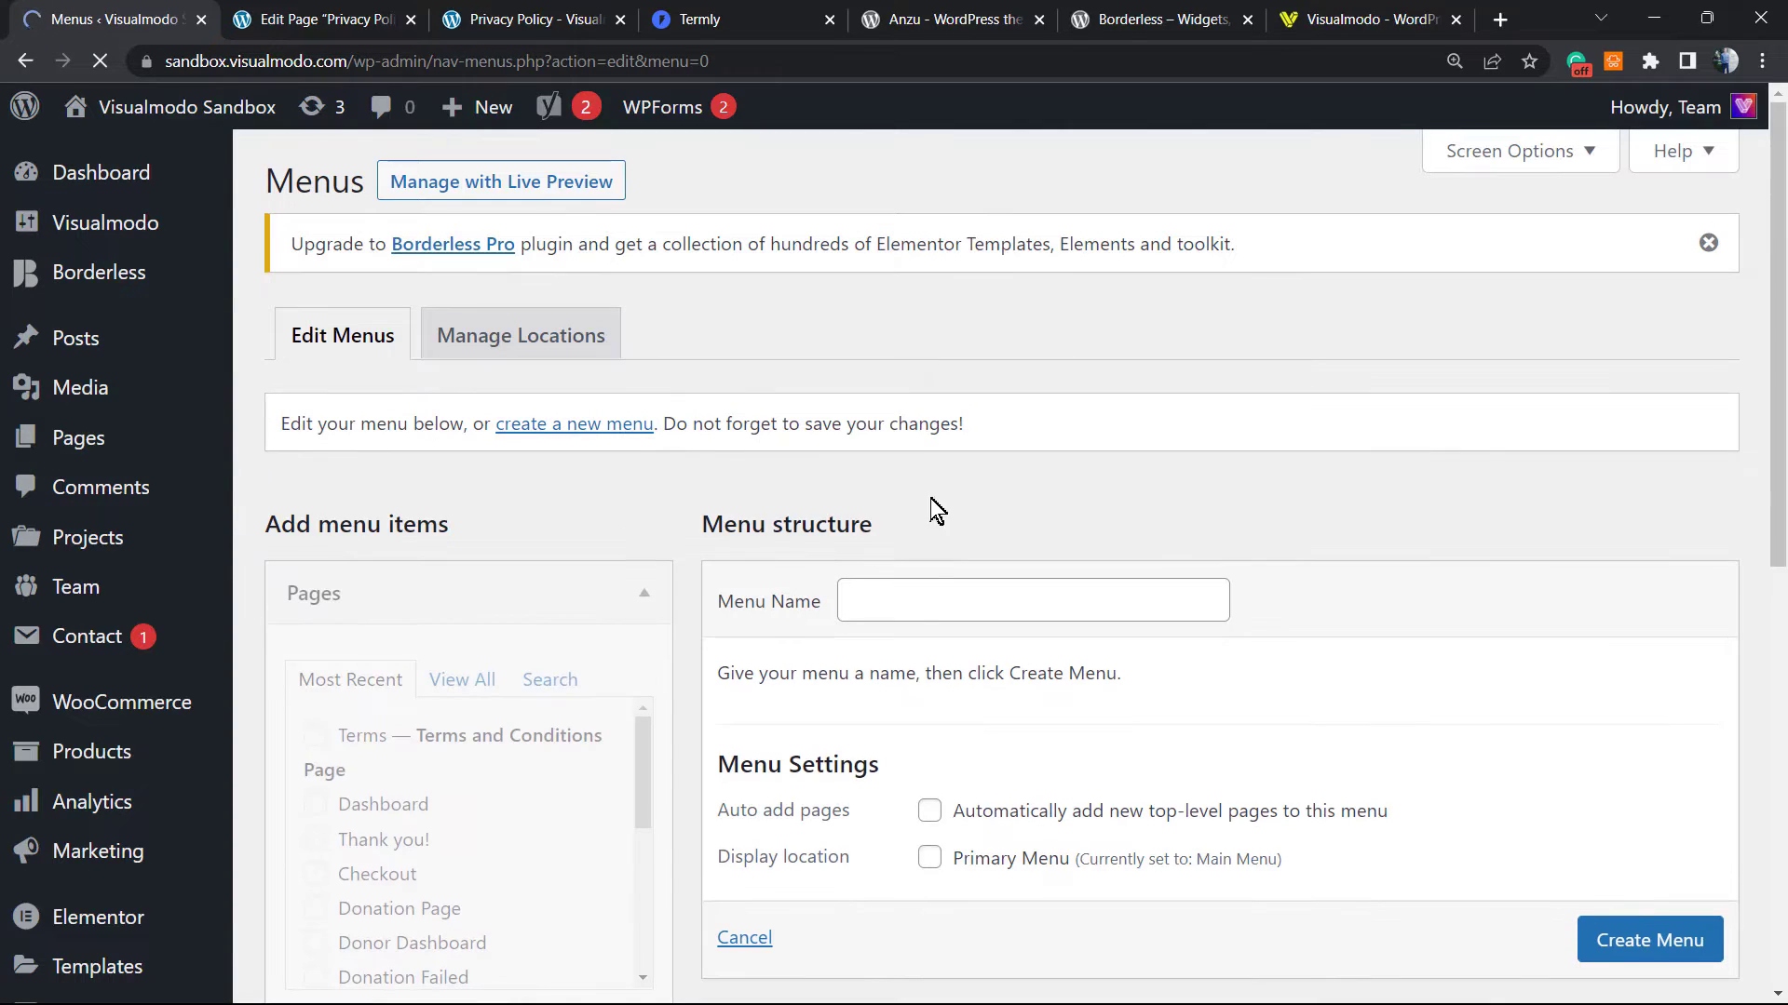
click(945, 598)
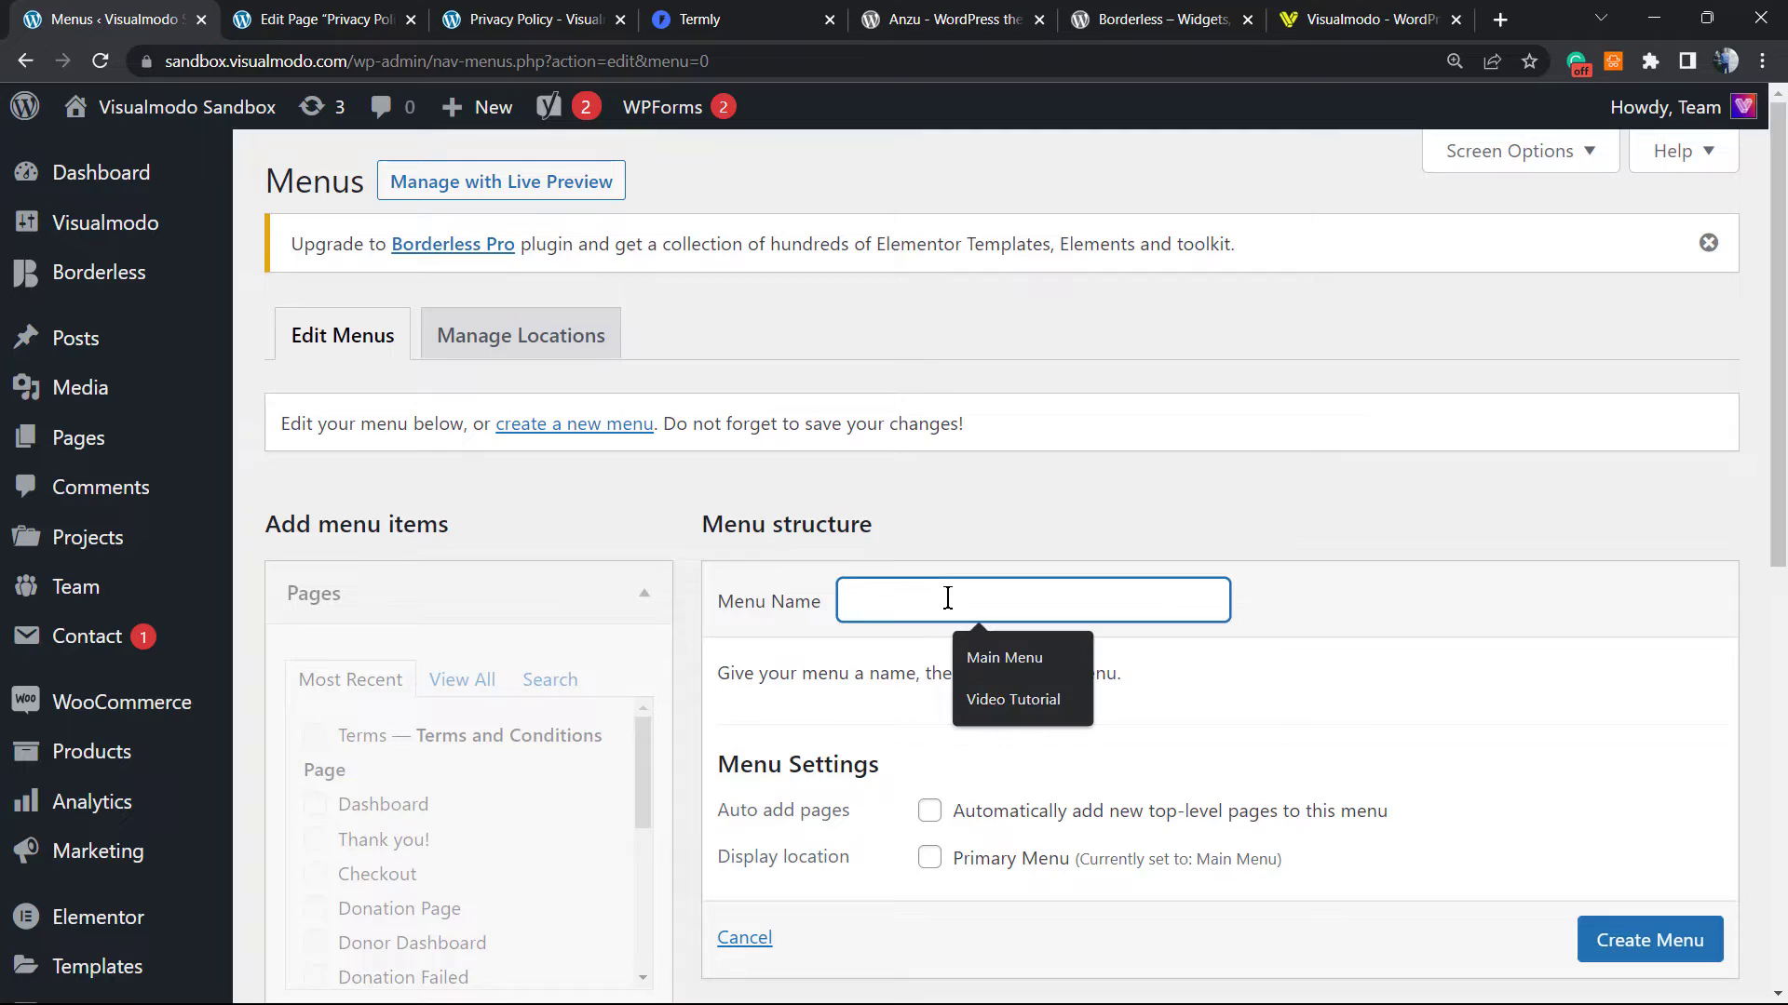
text(Footer)
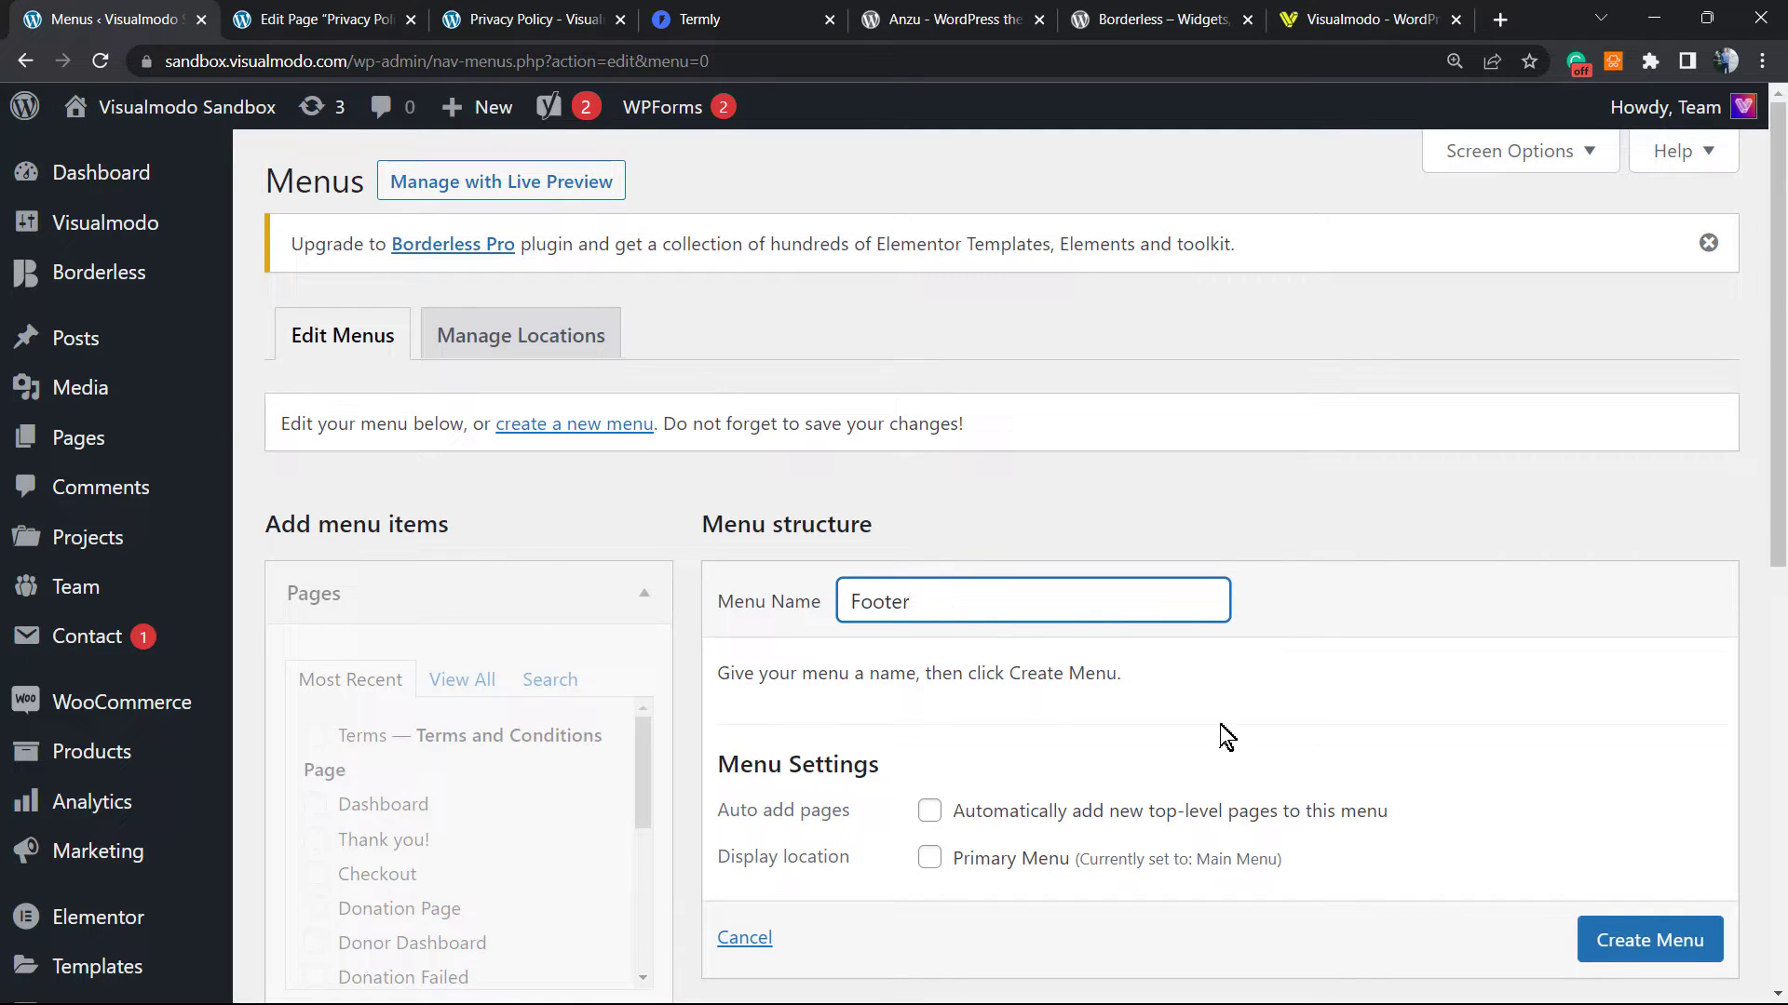
key(Tab)
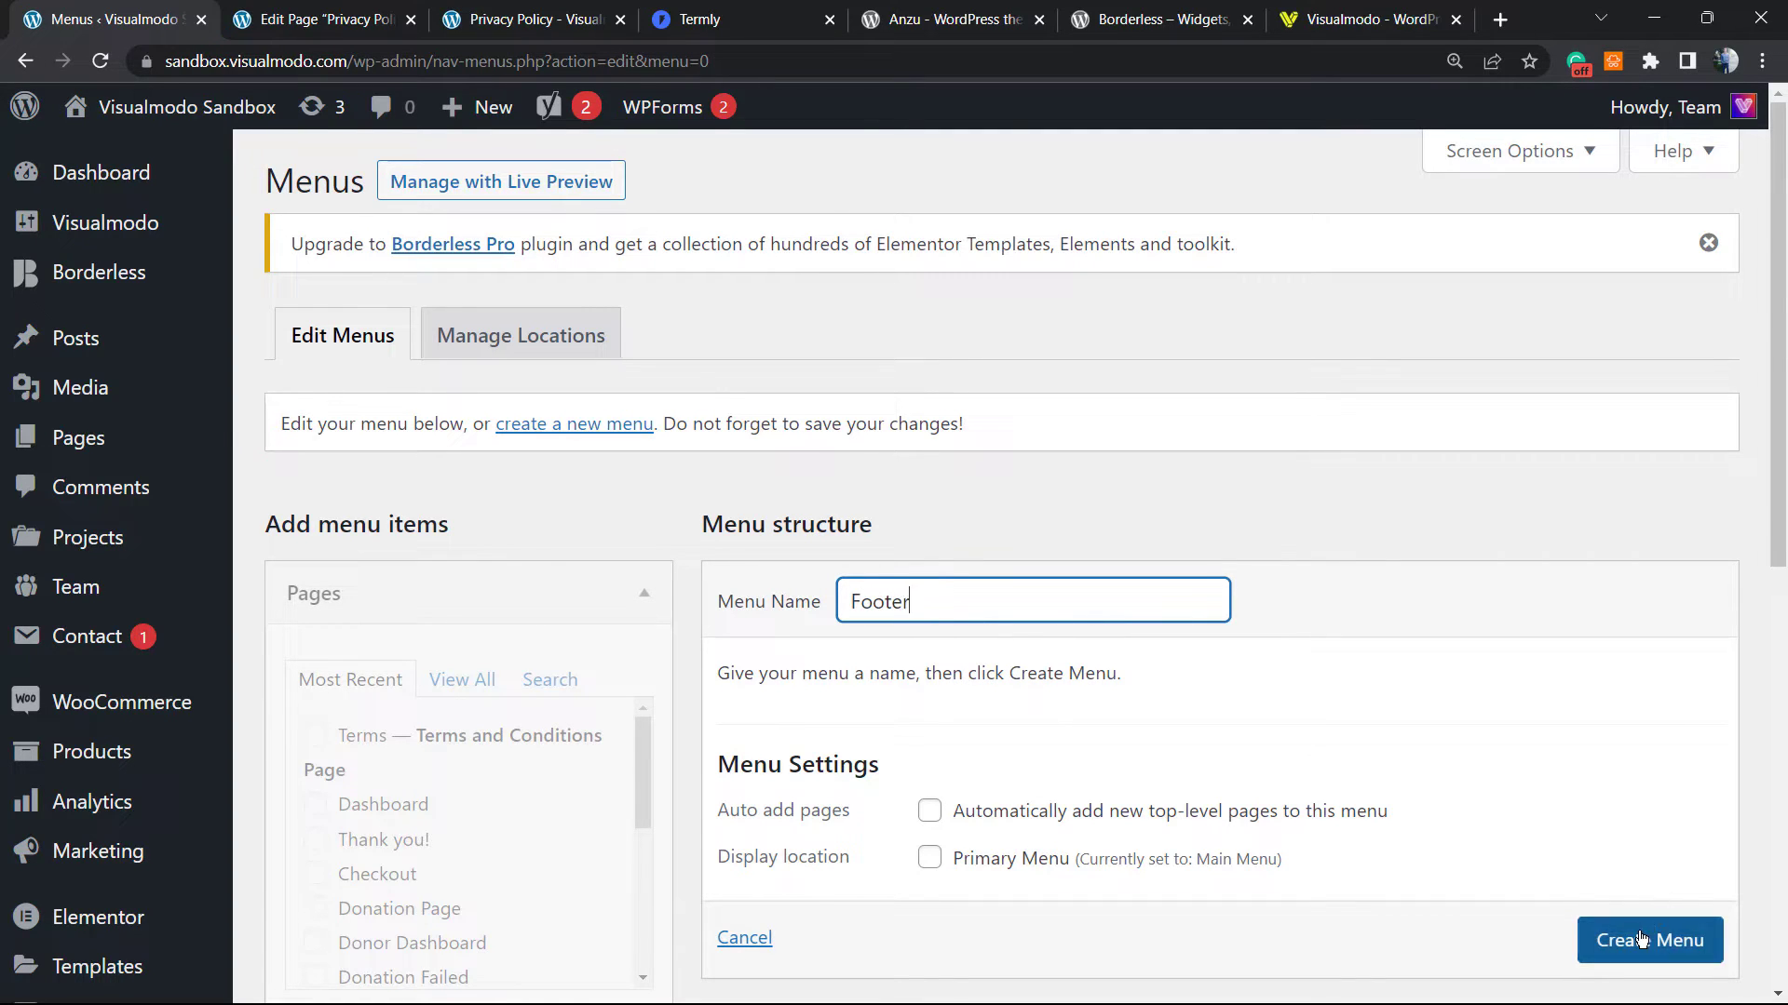
scroll(1303, 717, down, 1)
click(1692, 882)
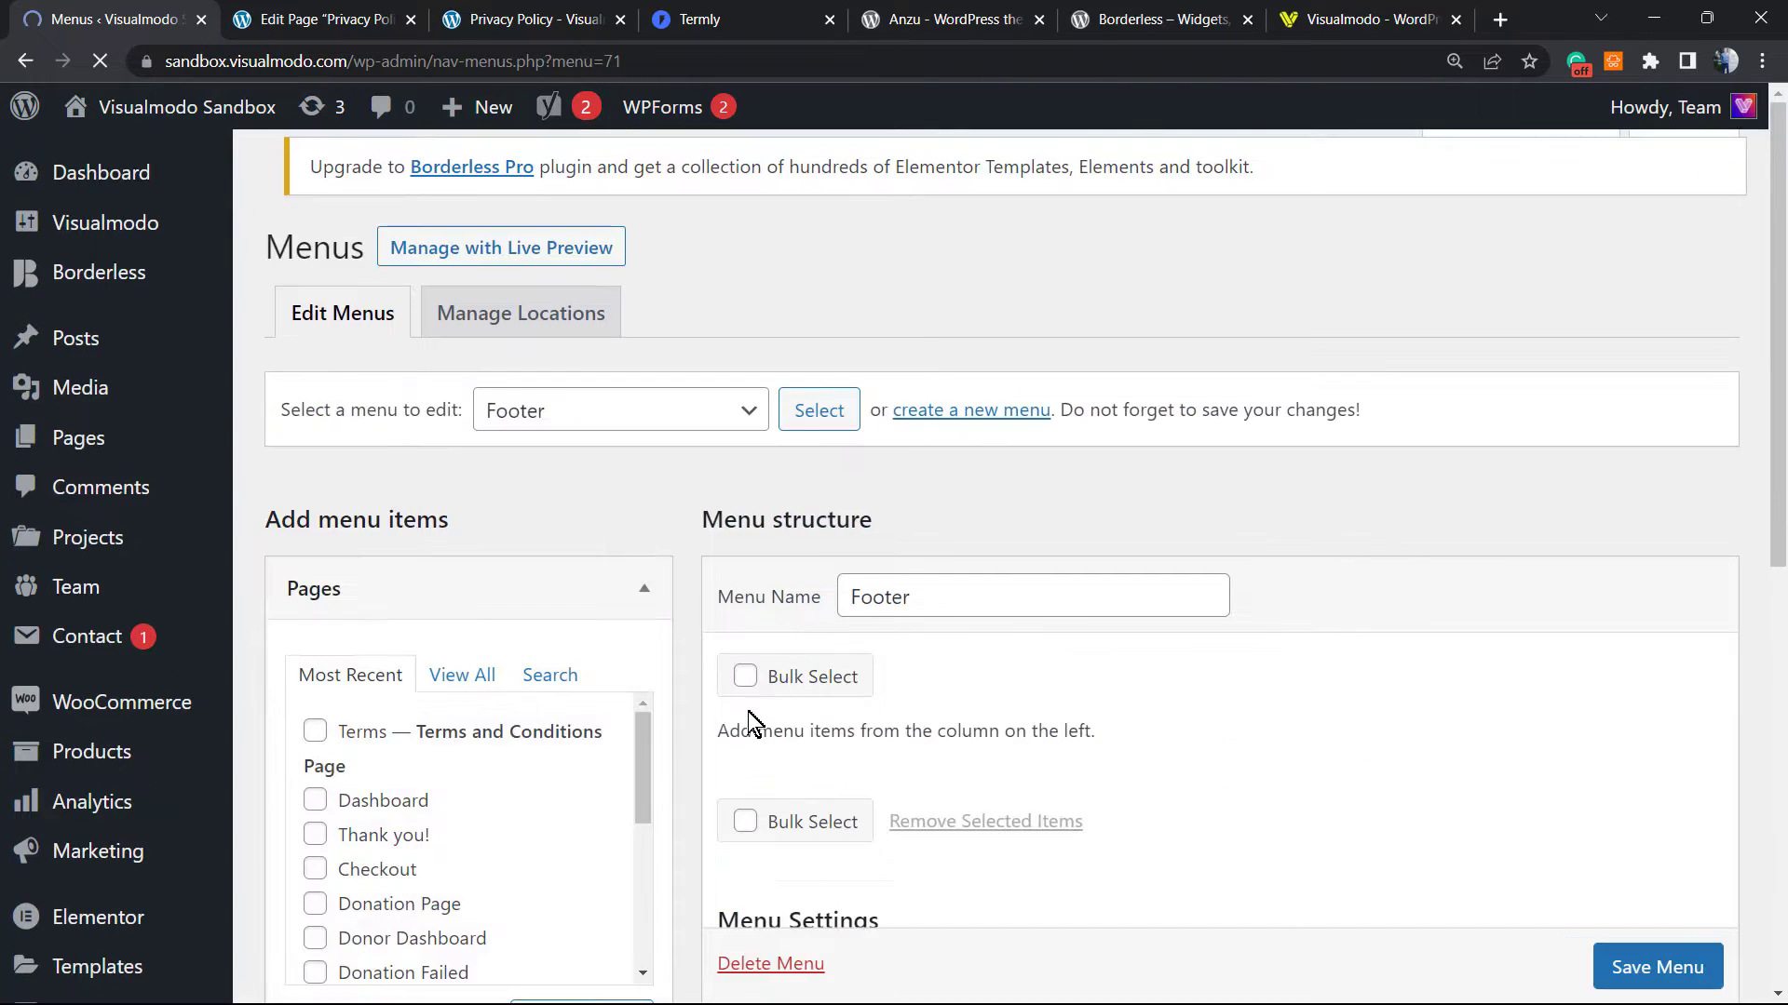
- Add the Terms, Dashboard and My account pages to the Footer menu
scroll(642, 633, down, 3)
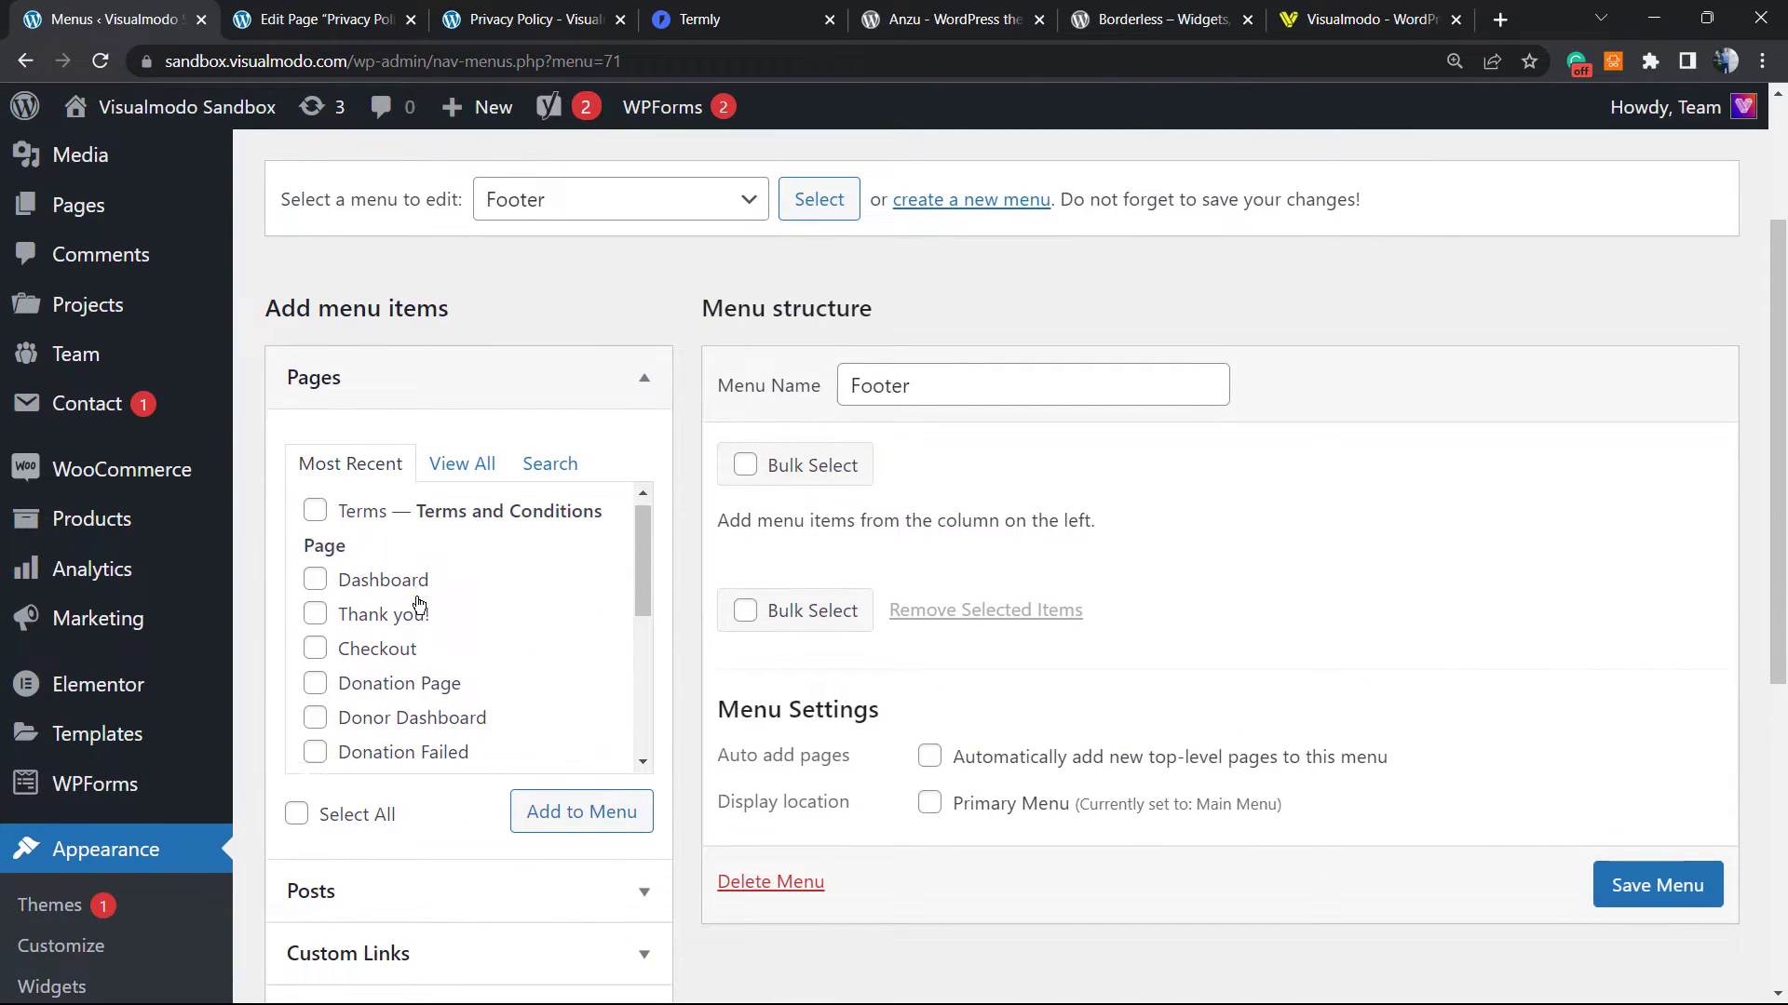
scroll(492, 624, down, 2)
scroll(503, 642, up, 2)
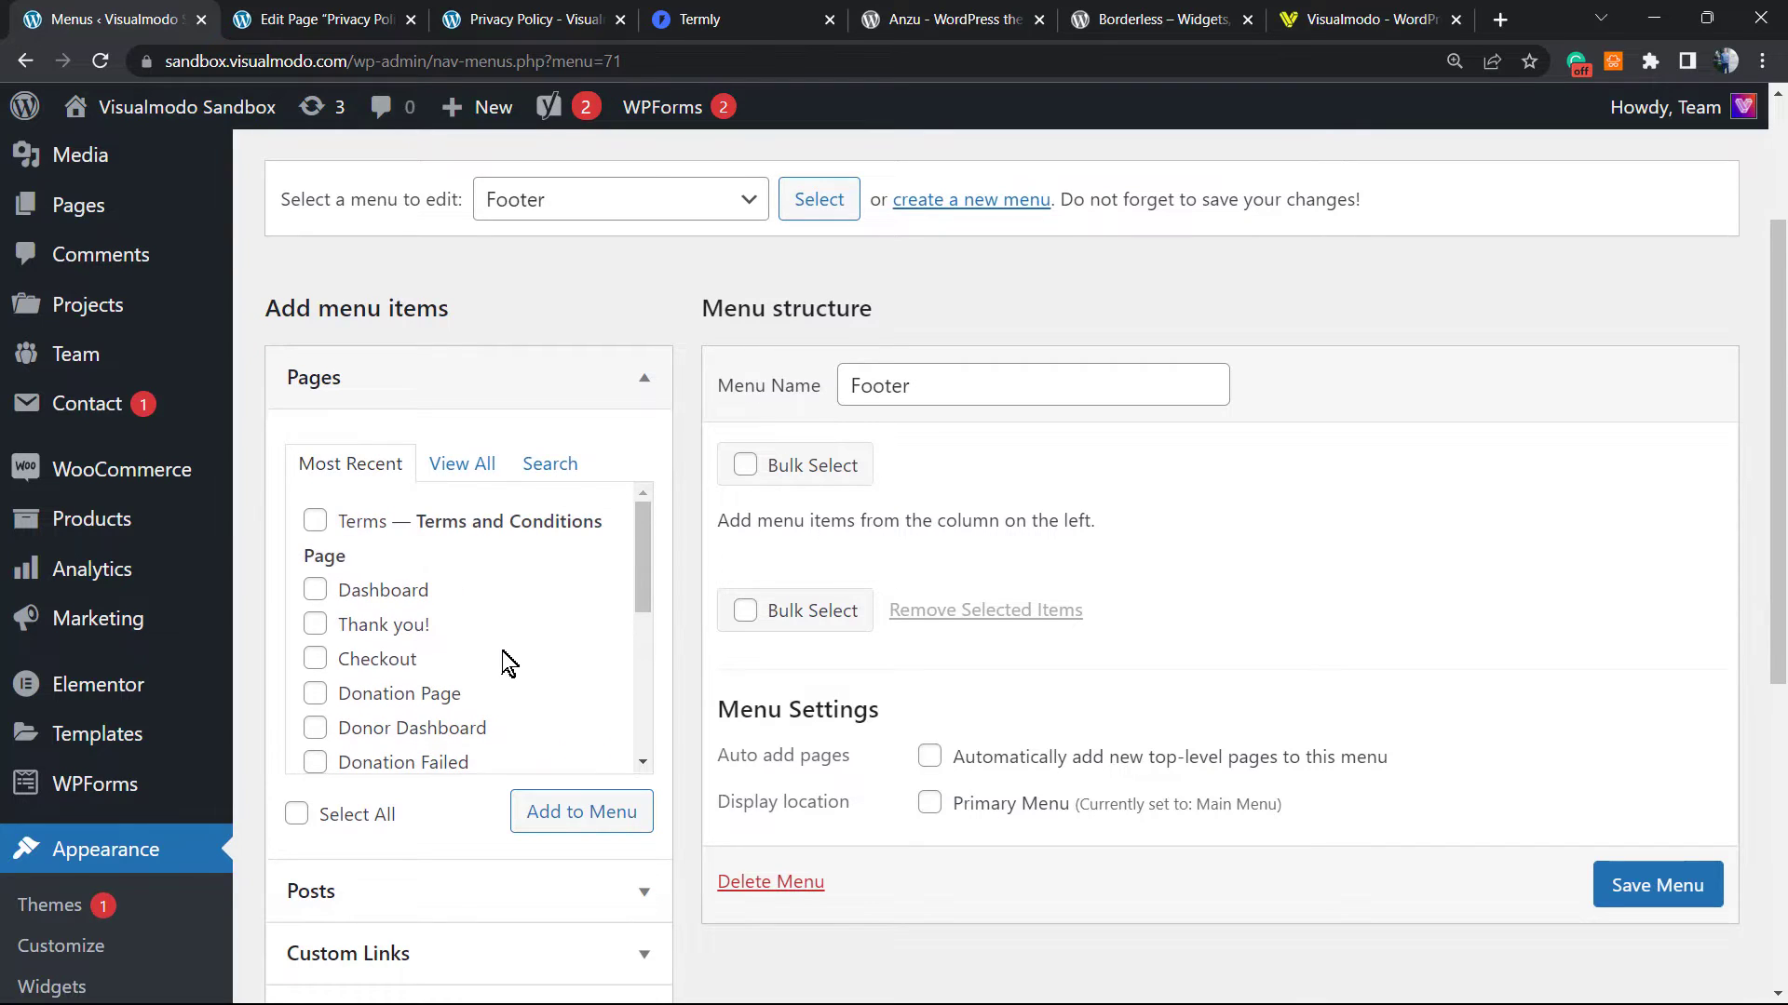
scroll(484, 605, down, 4)
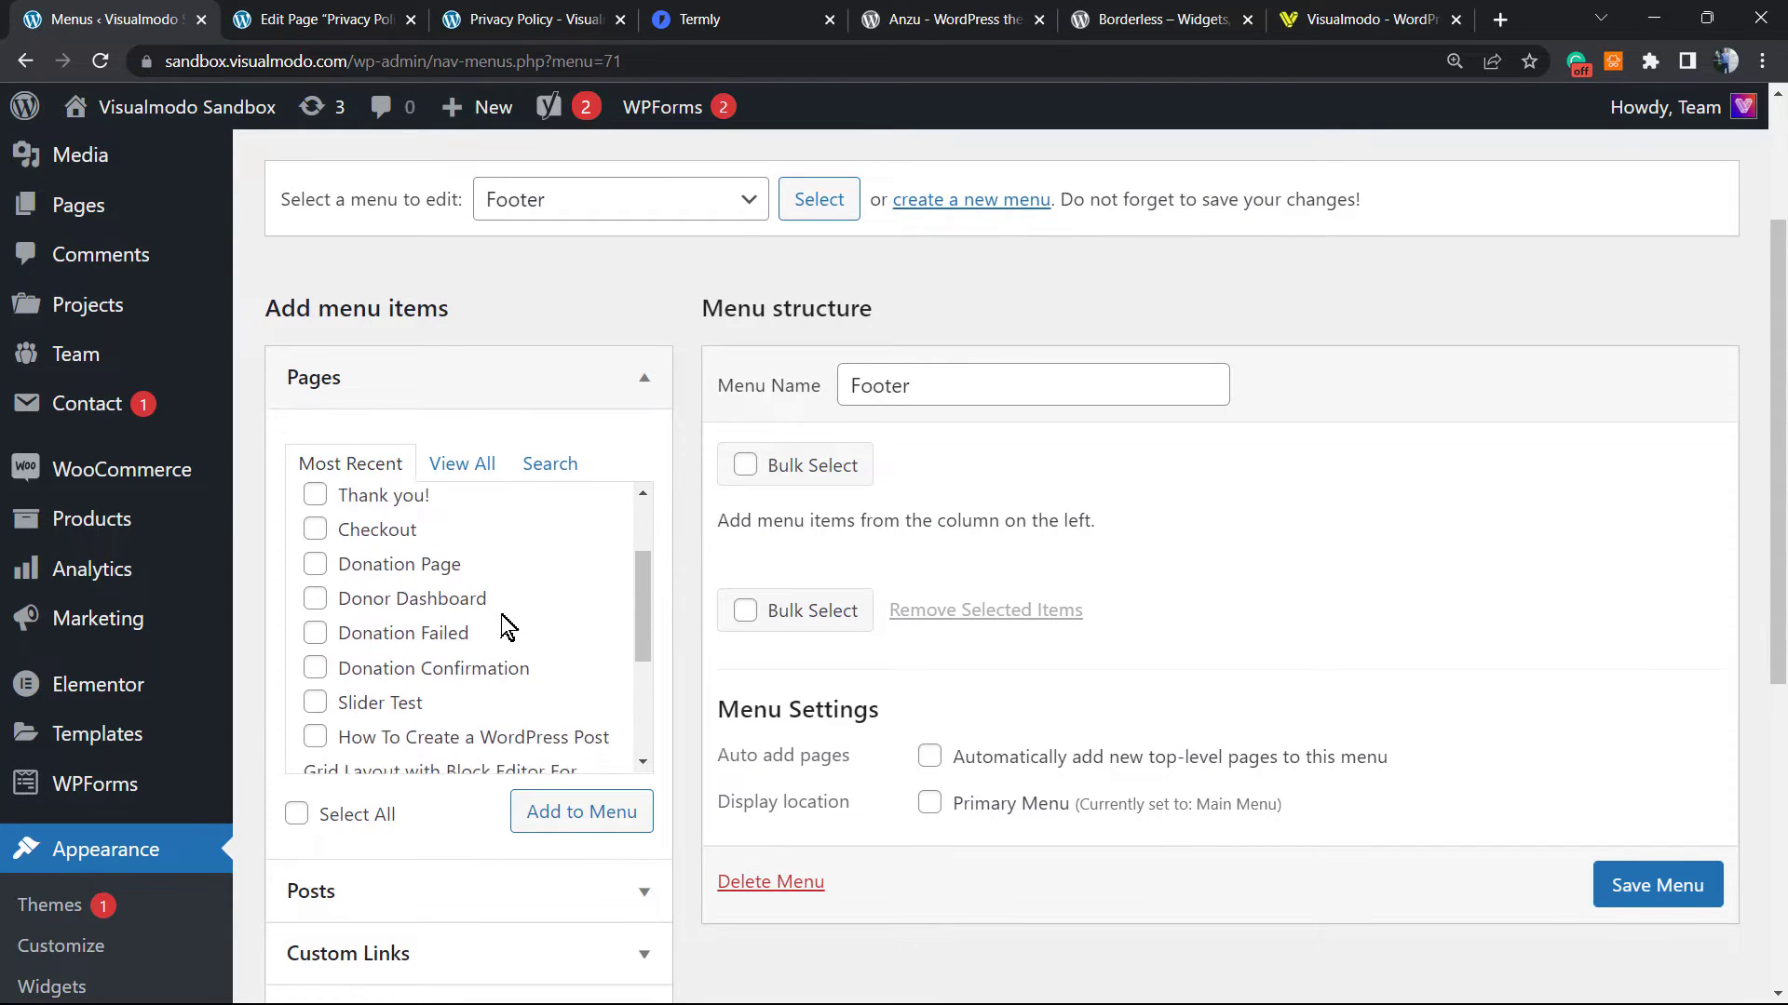
scroll(498, 626, up, 3)
scroll(485, 631, up, 1)
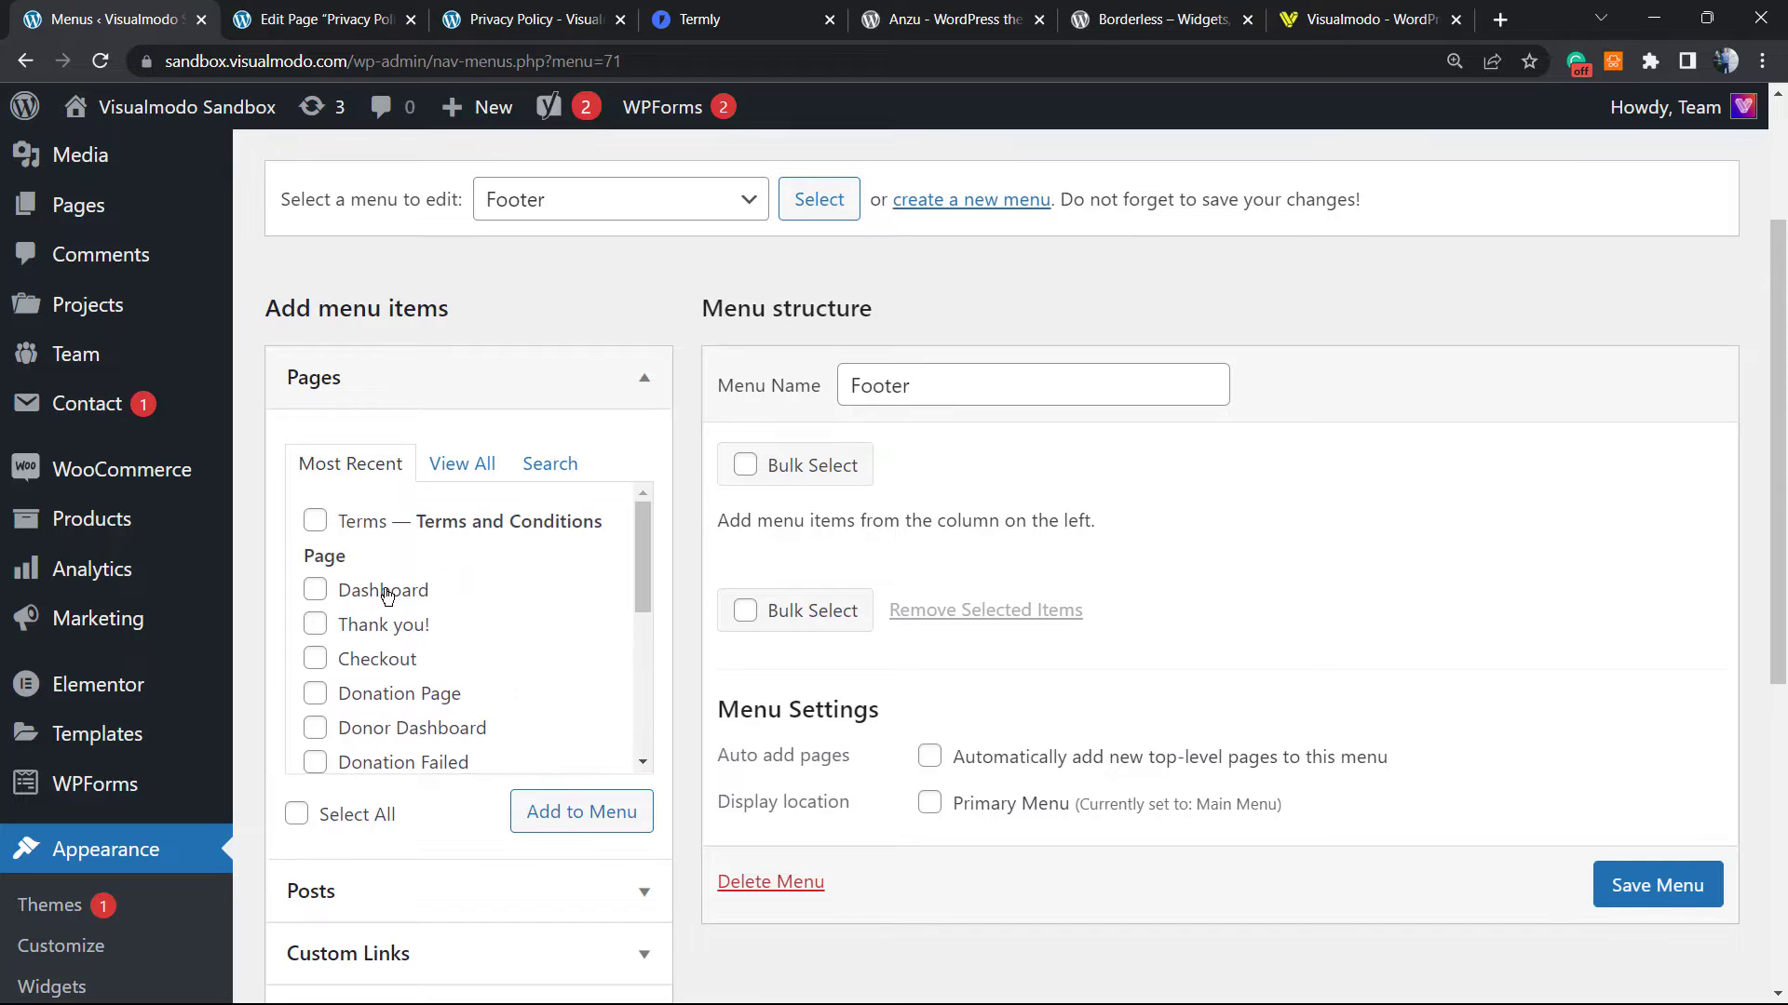
click(387, 596)
click(378, 533)
scroll(431, 577, down, 3)
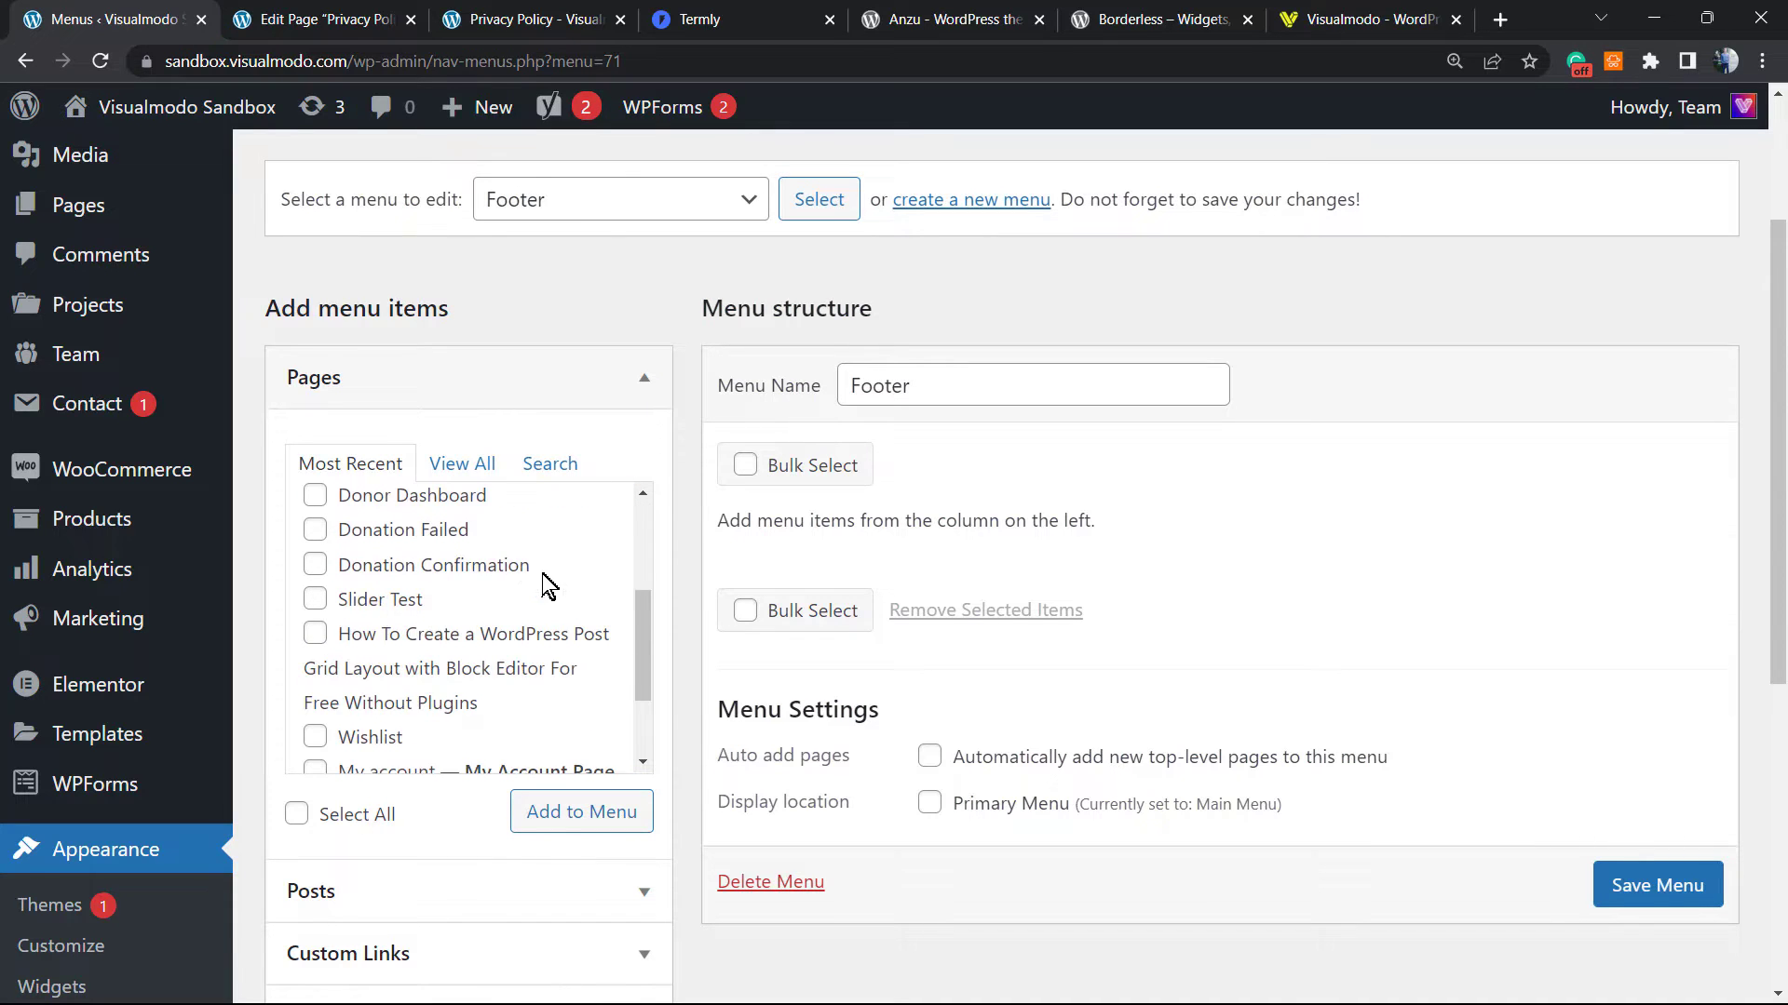
scroll(550, 587, down, 2)
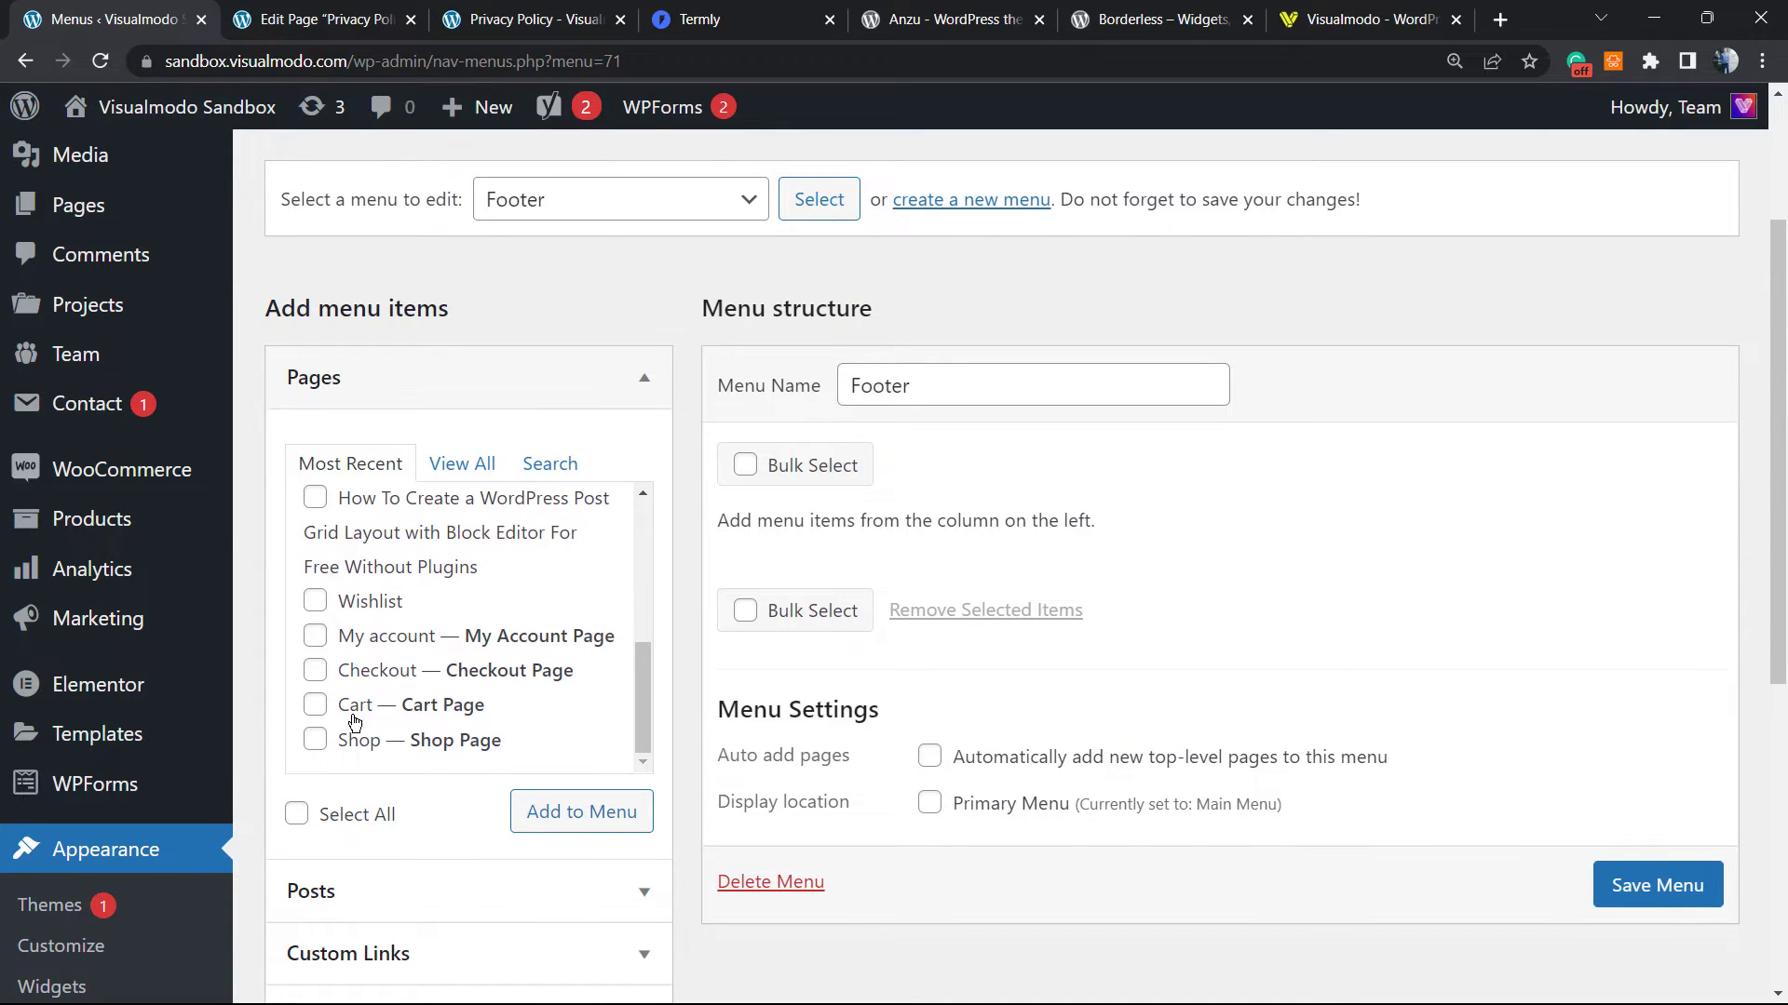
click(383, 641)
scroll(435, 611, up, 2)
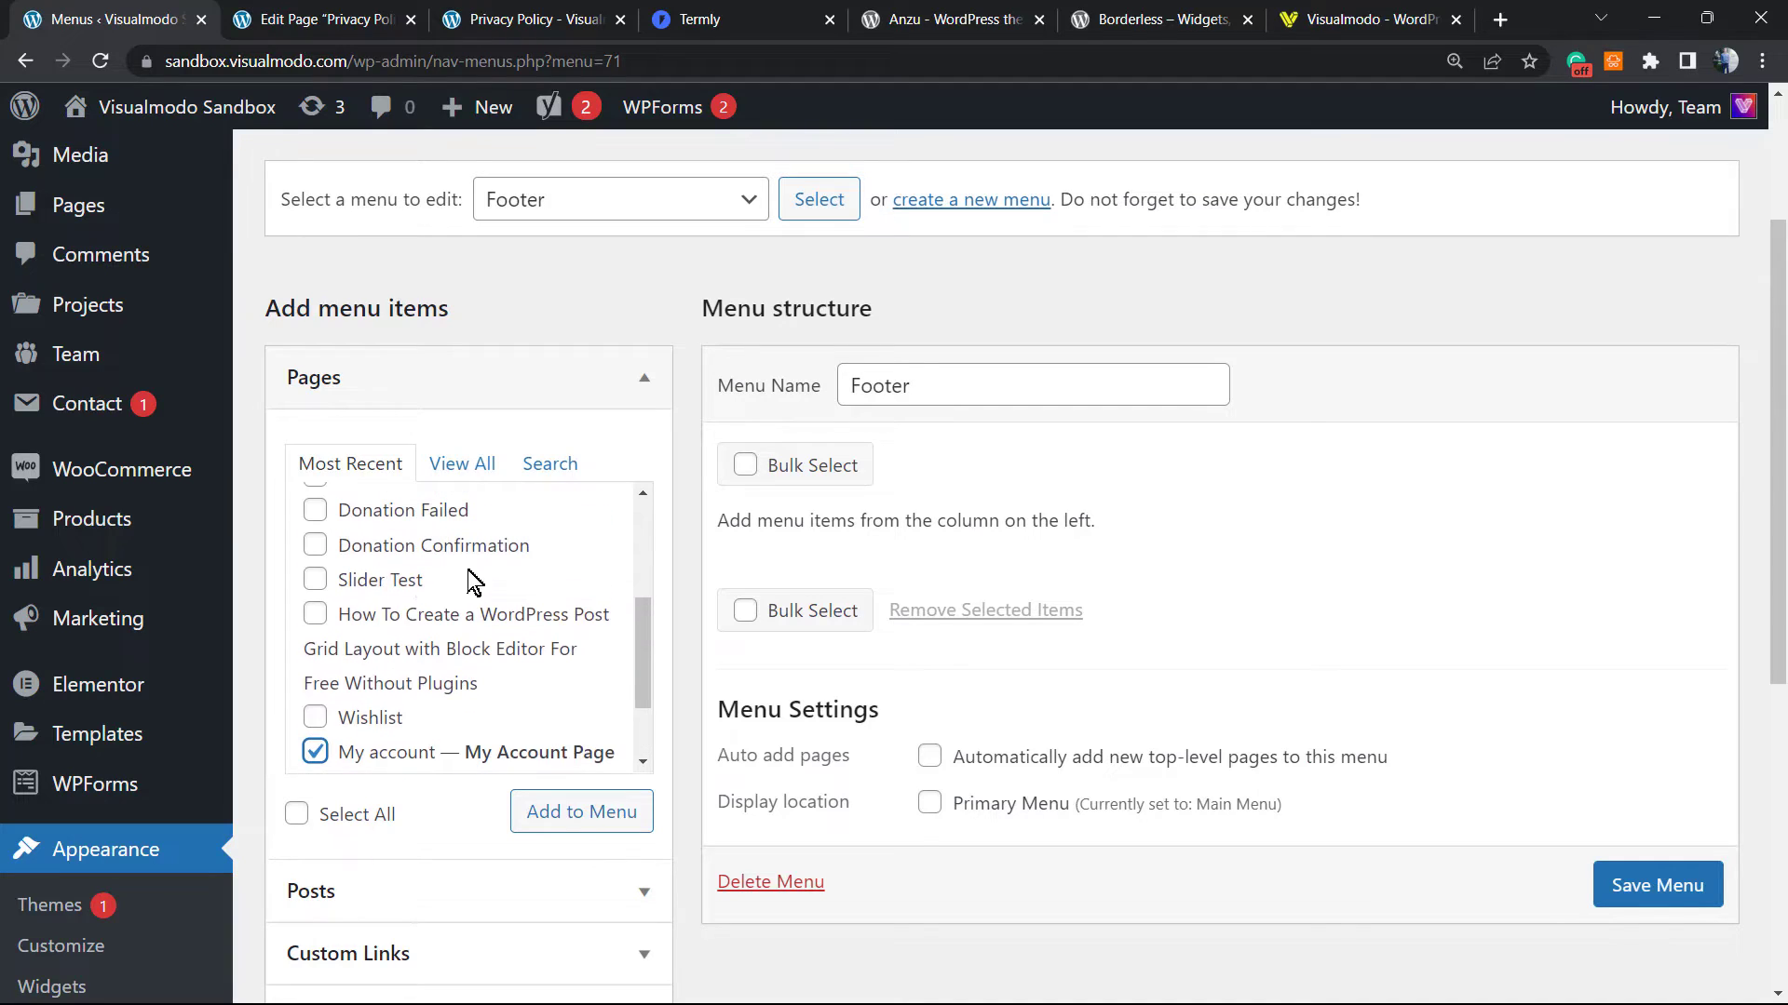
click(557, 799)
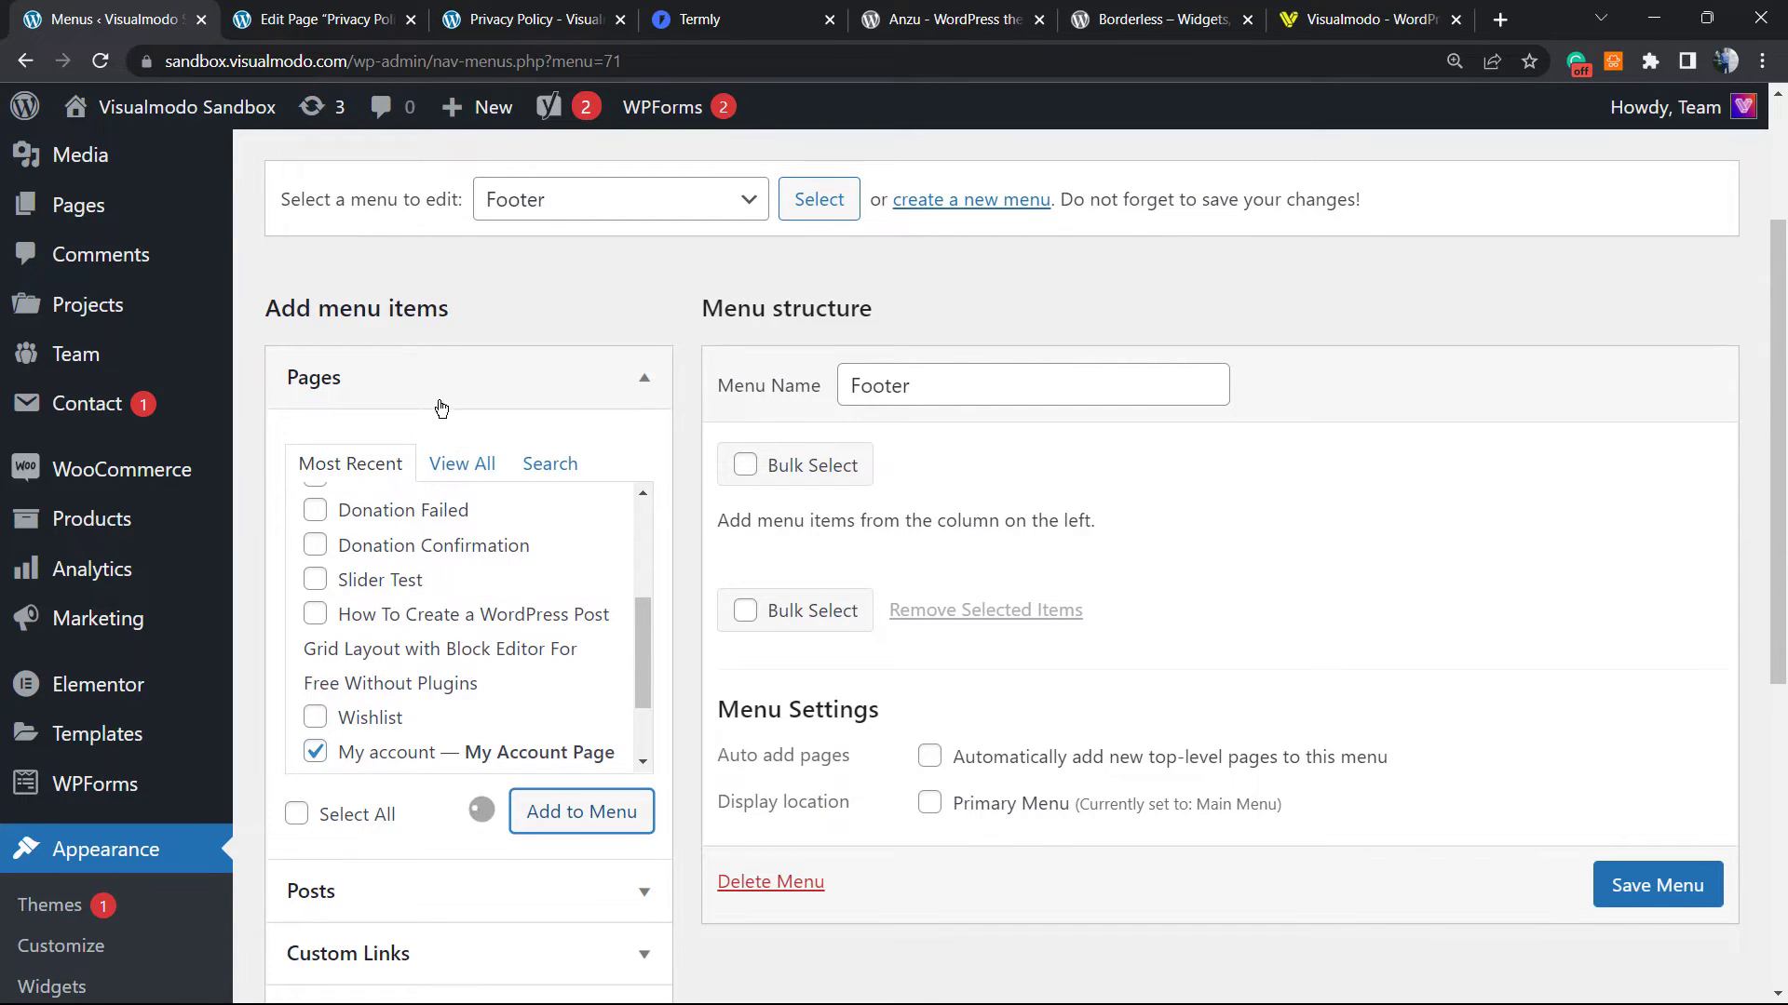
- Find the Privacy Policy page by search, add it, and save the Footer menu
click(532, 468)
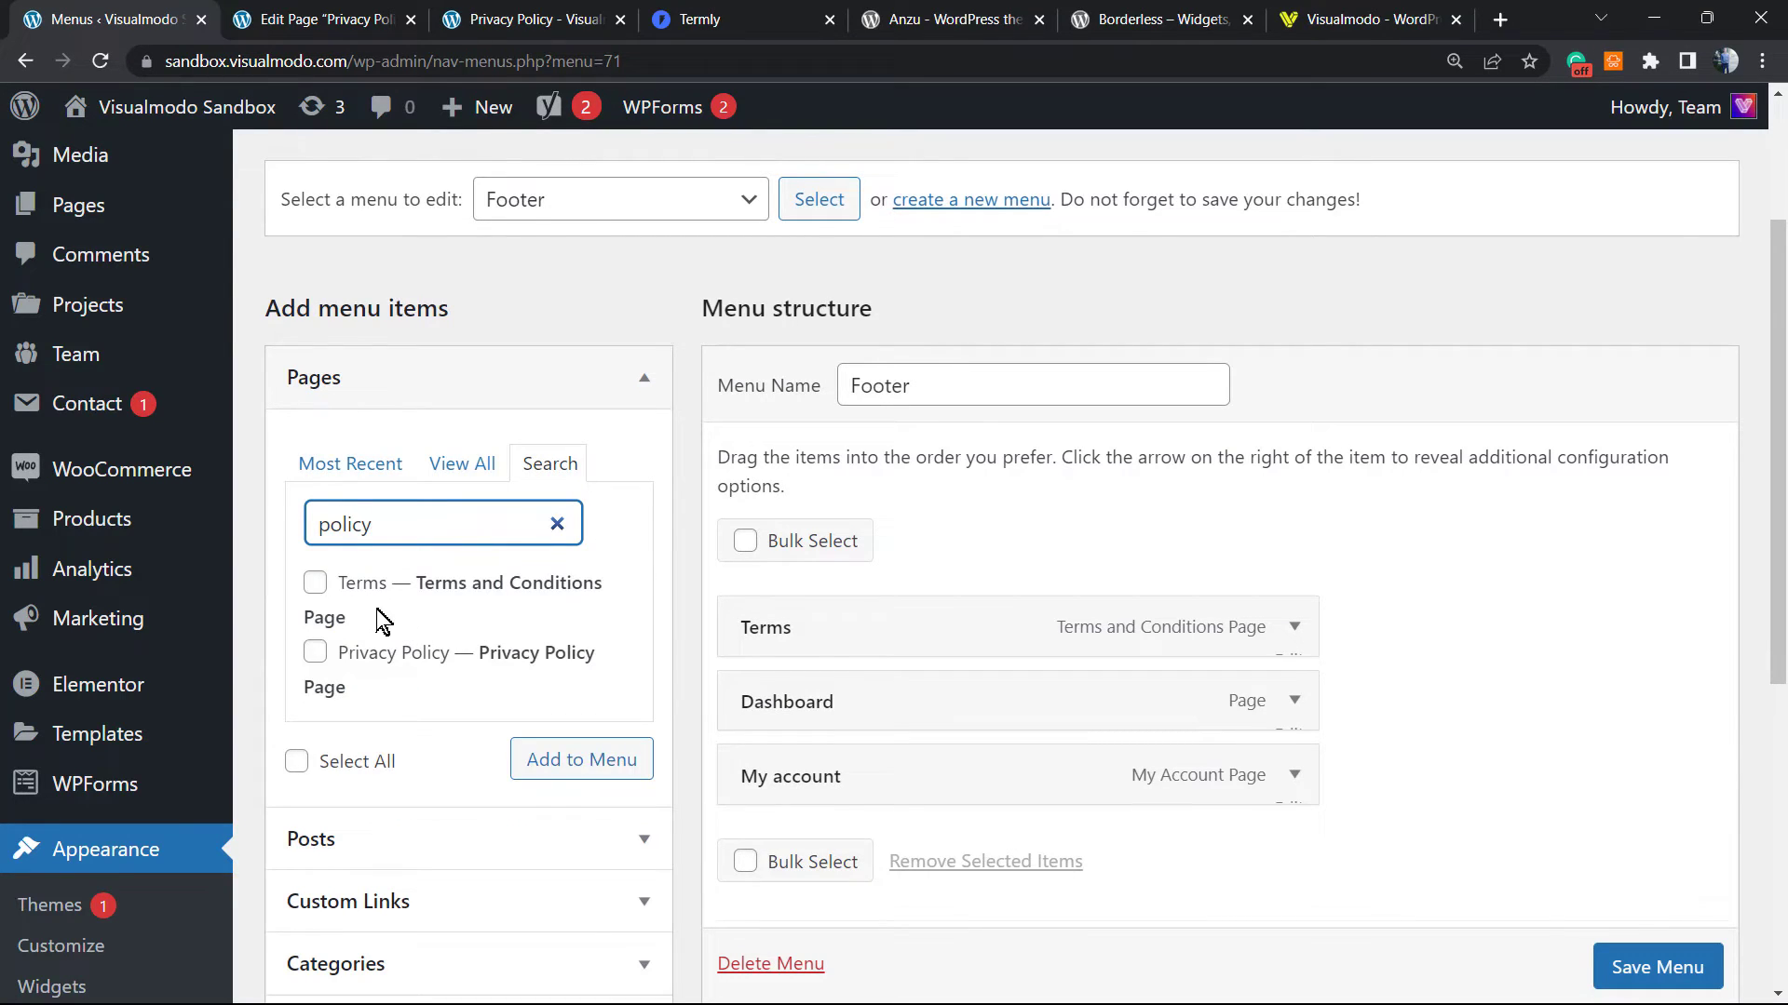
click(341, 663)
click(577, 759)
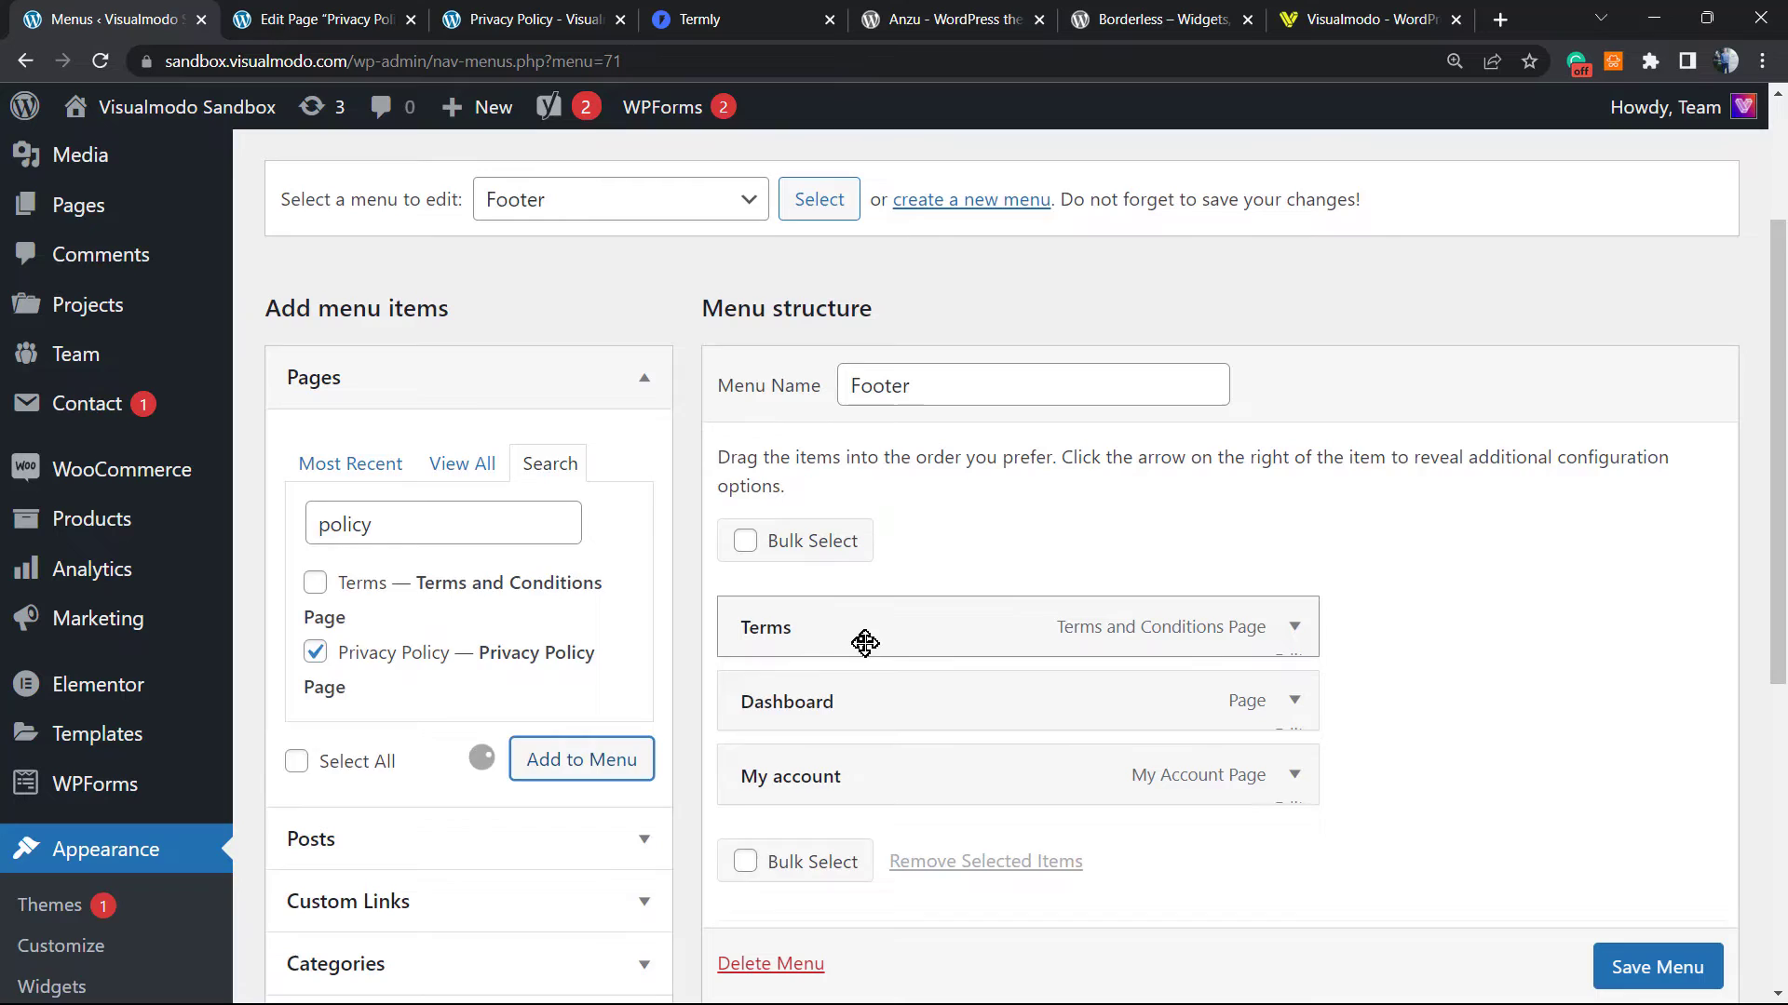
scroll(1074, 559, down, 1)
scroll(1337, 763, down, 2)
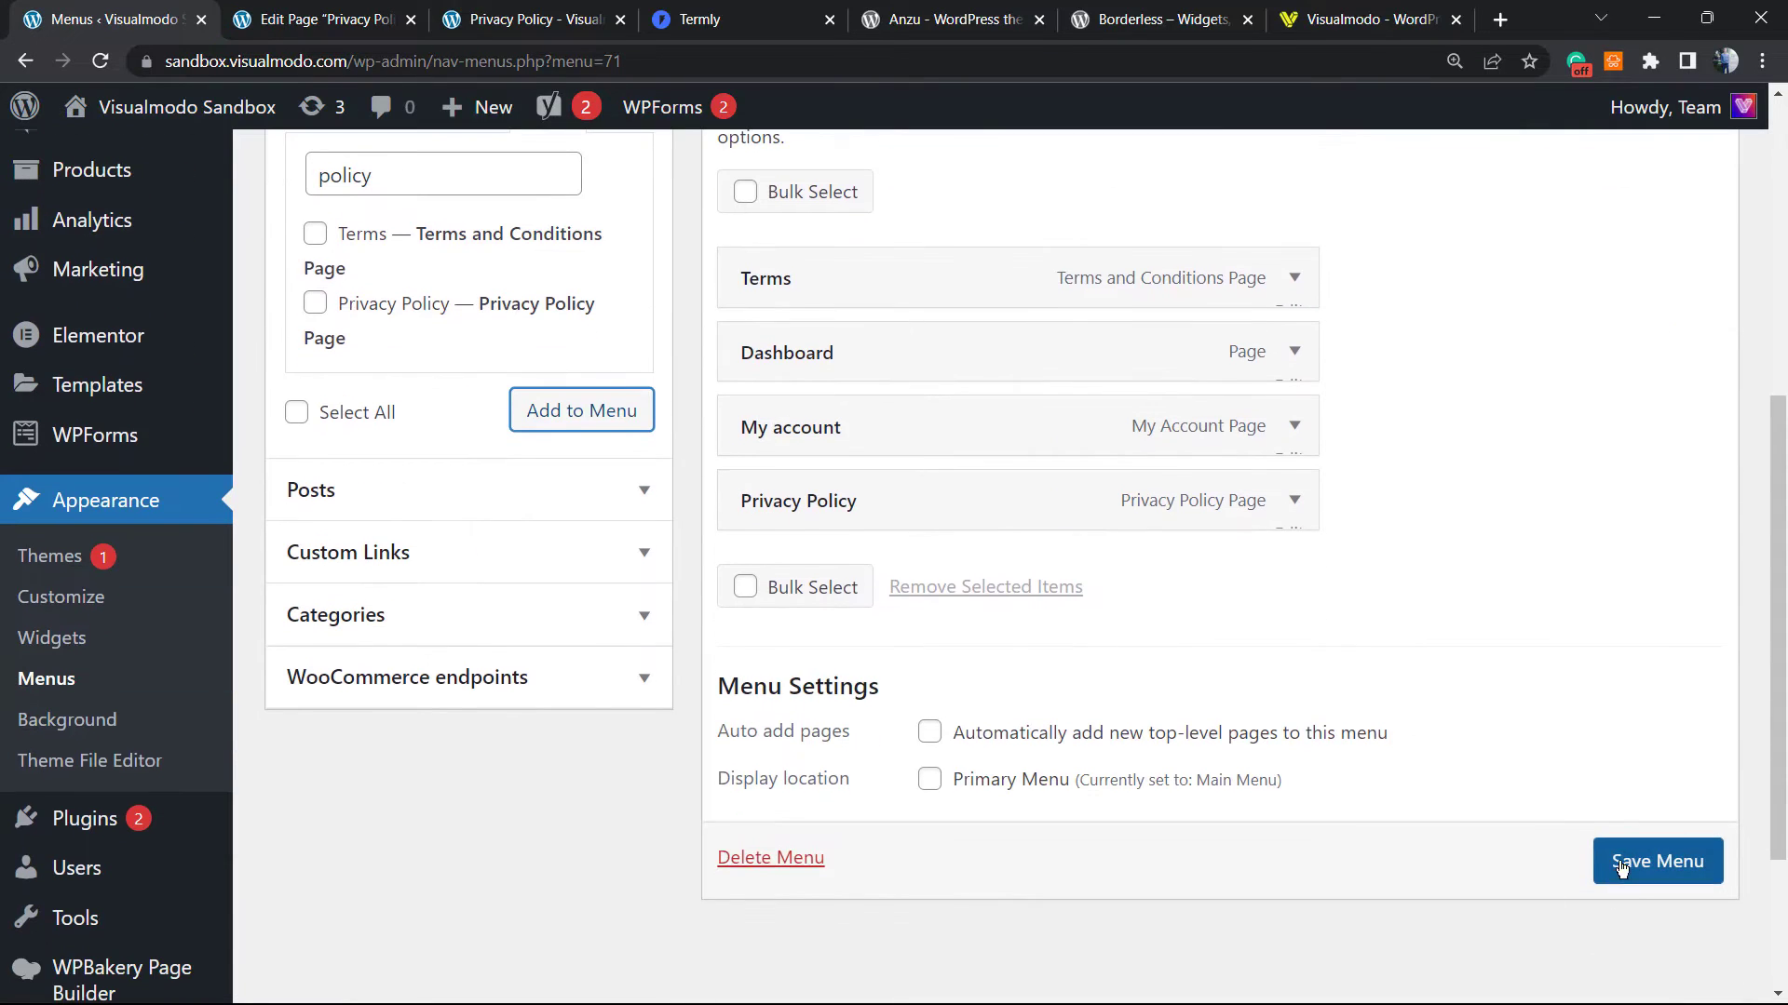
click(1653, 861)
scroll(1112, 680, up, 3)
scroll(1030, 600, down, 1)
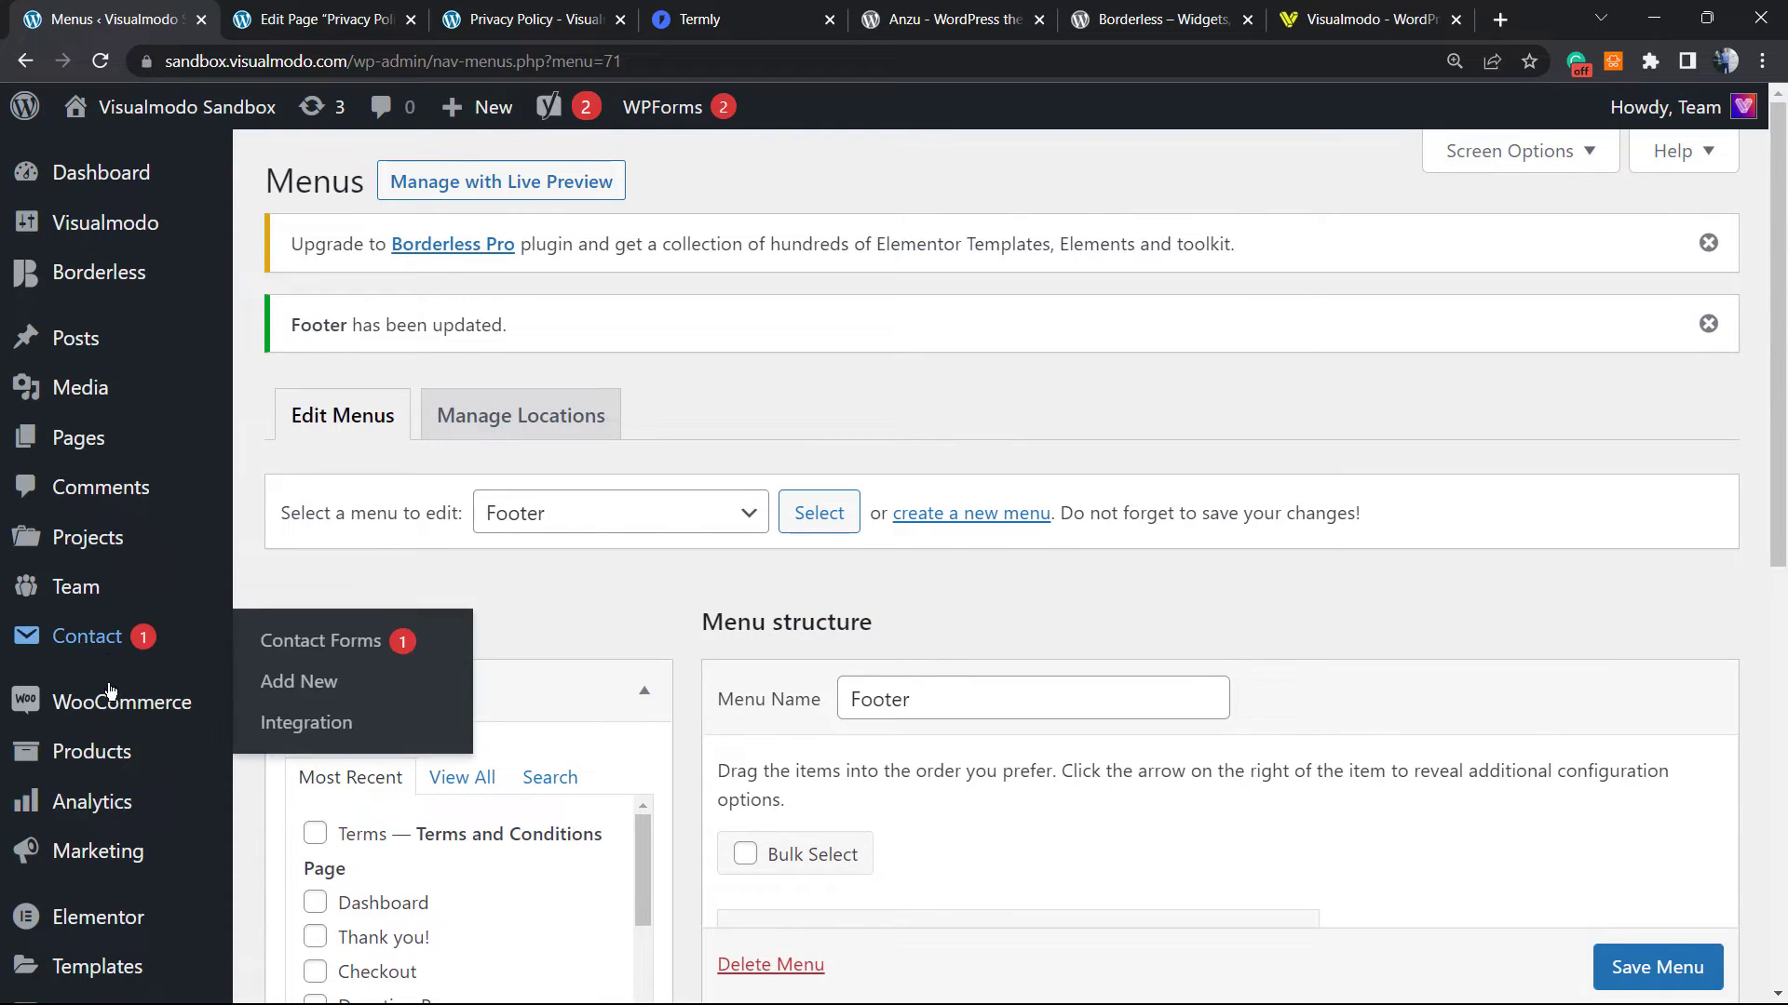
- Open Appearance > Widgets, collapse Sidebar and expand the First Footer widget area
scroll(88, 763, down, 1)
mouse_move(87, 807)
scroll(87, 806, down, 2)
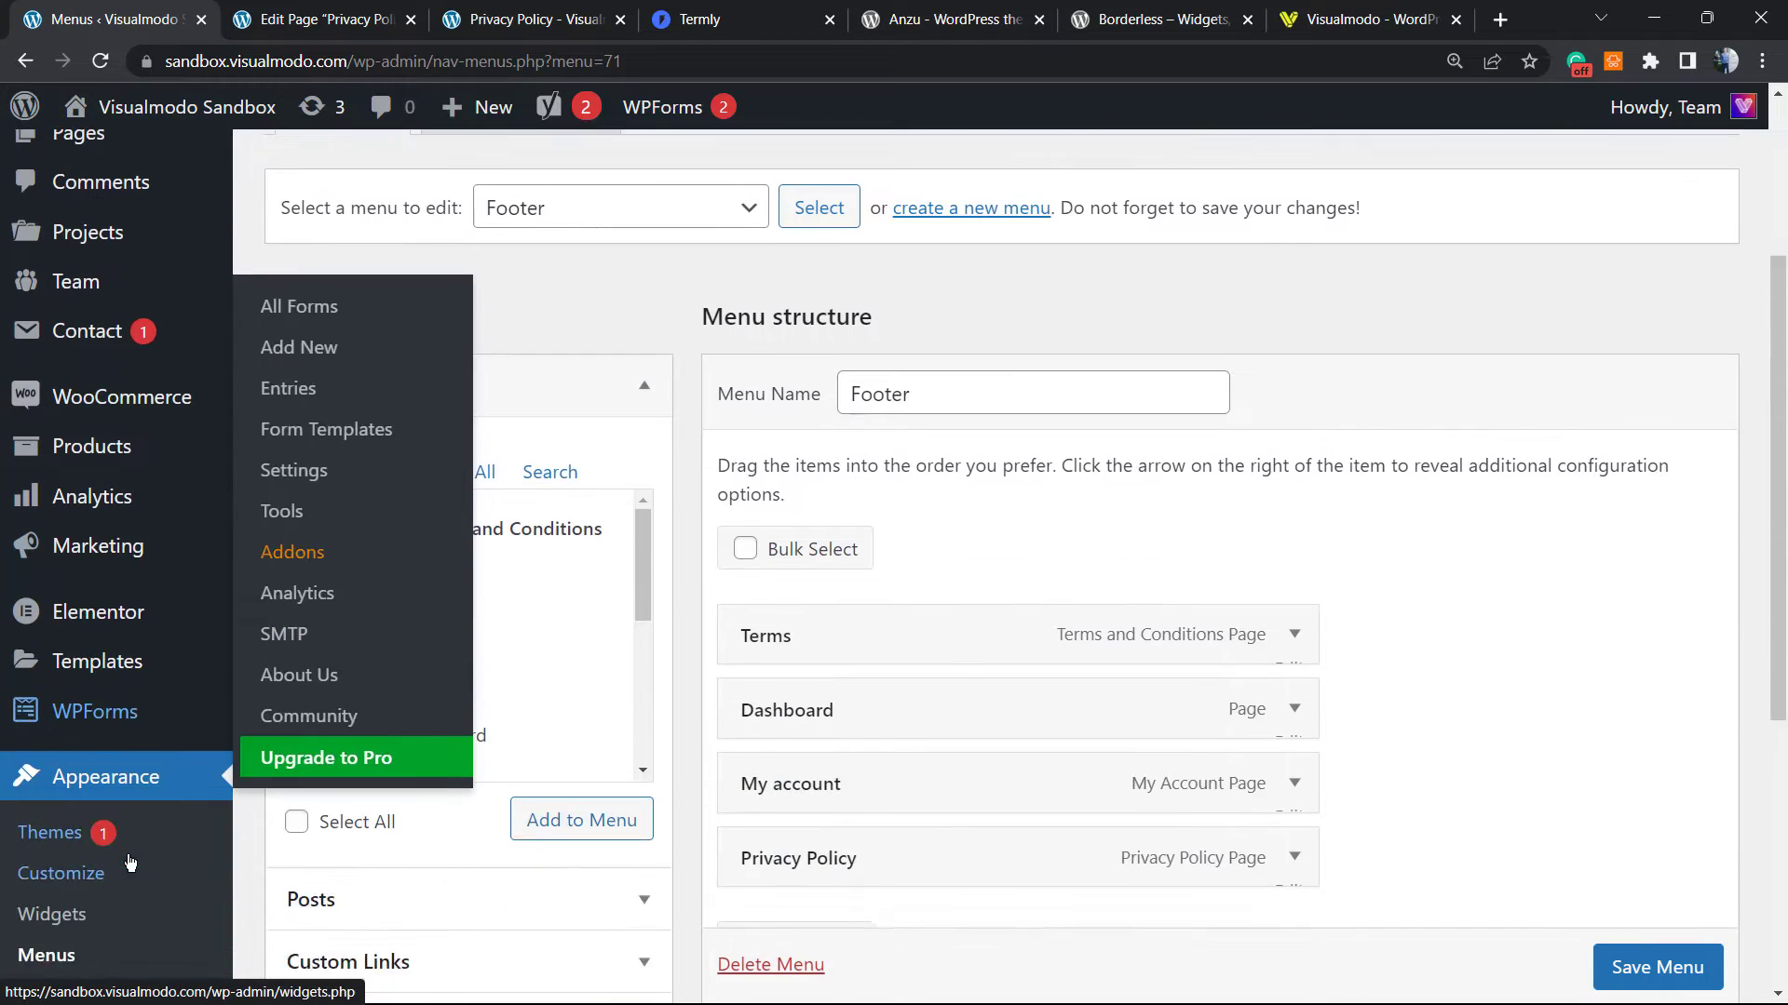
click(52, 870)
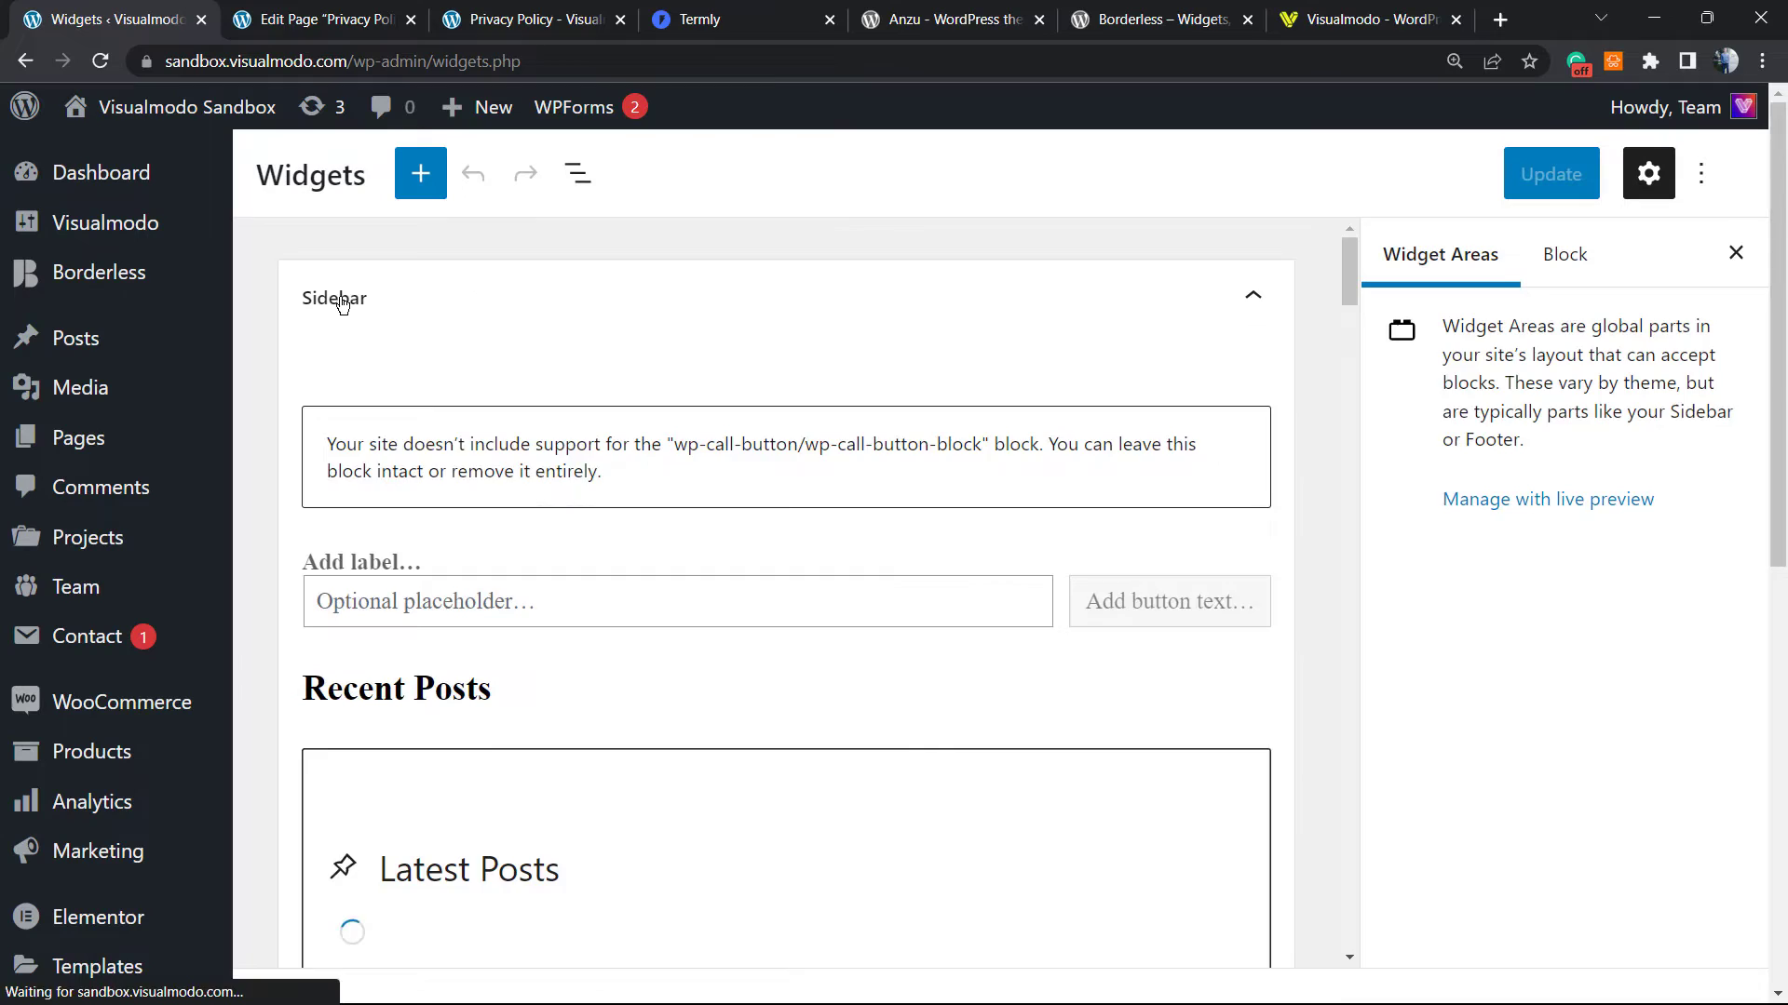
click(342, 303)
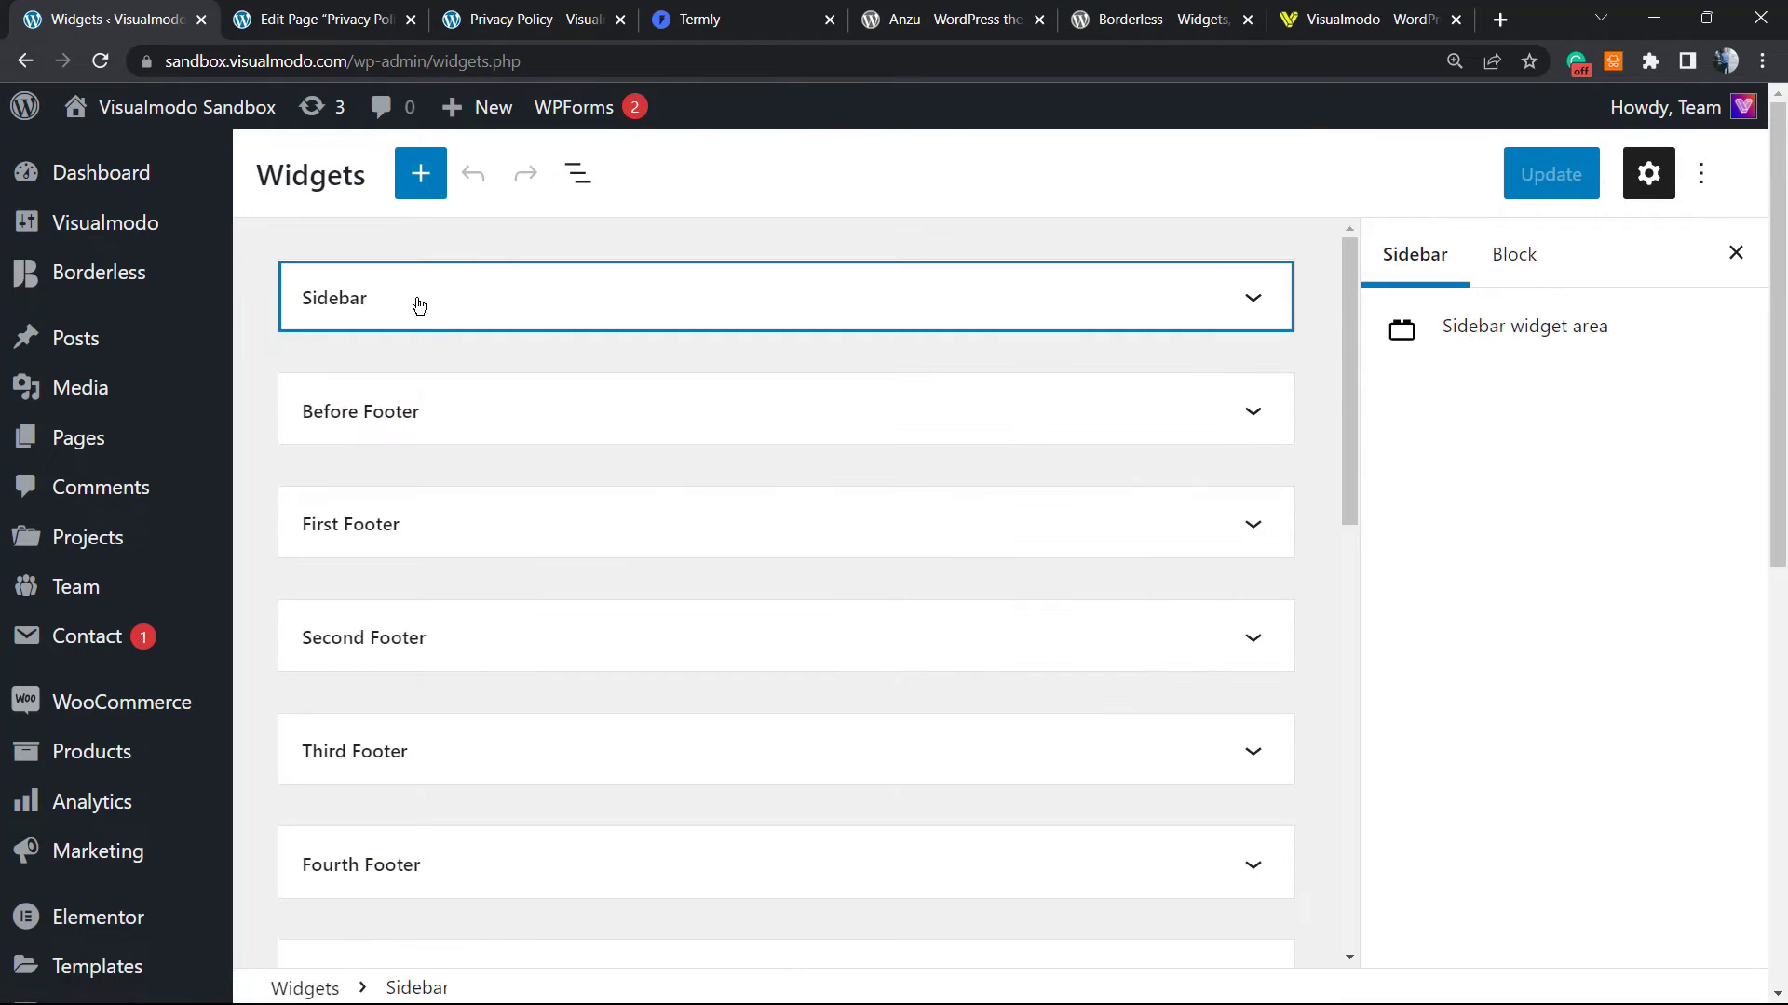
click(379, 529)
- Add a block to First Footer and search the full block library for 'menu'
click(782, 627)
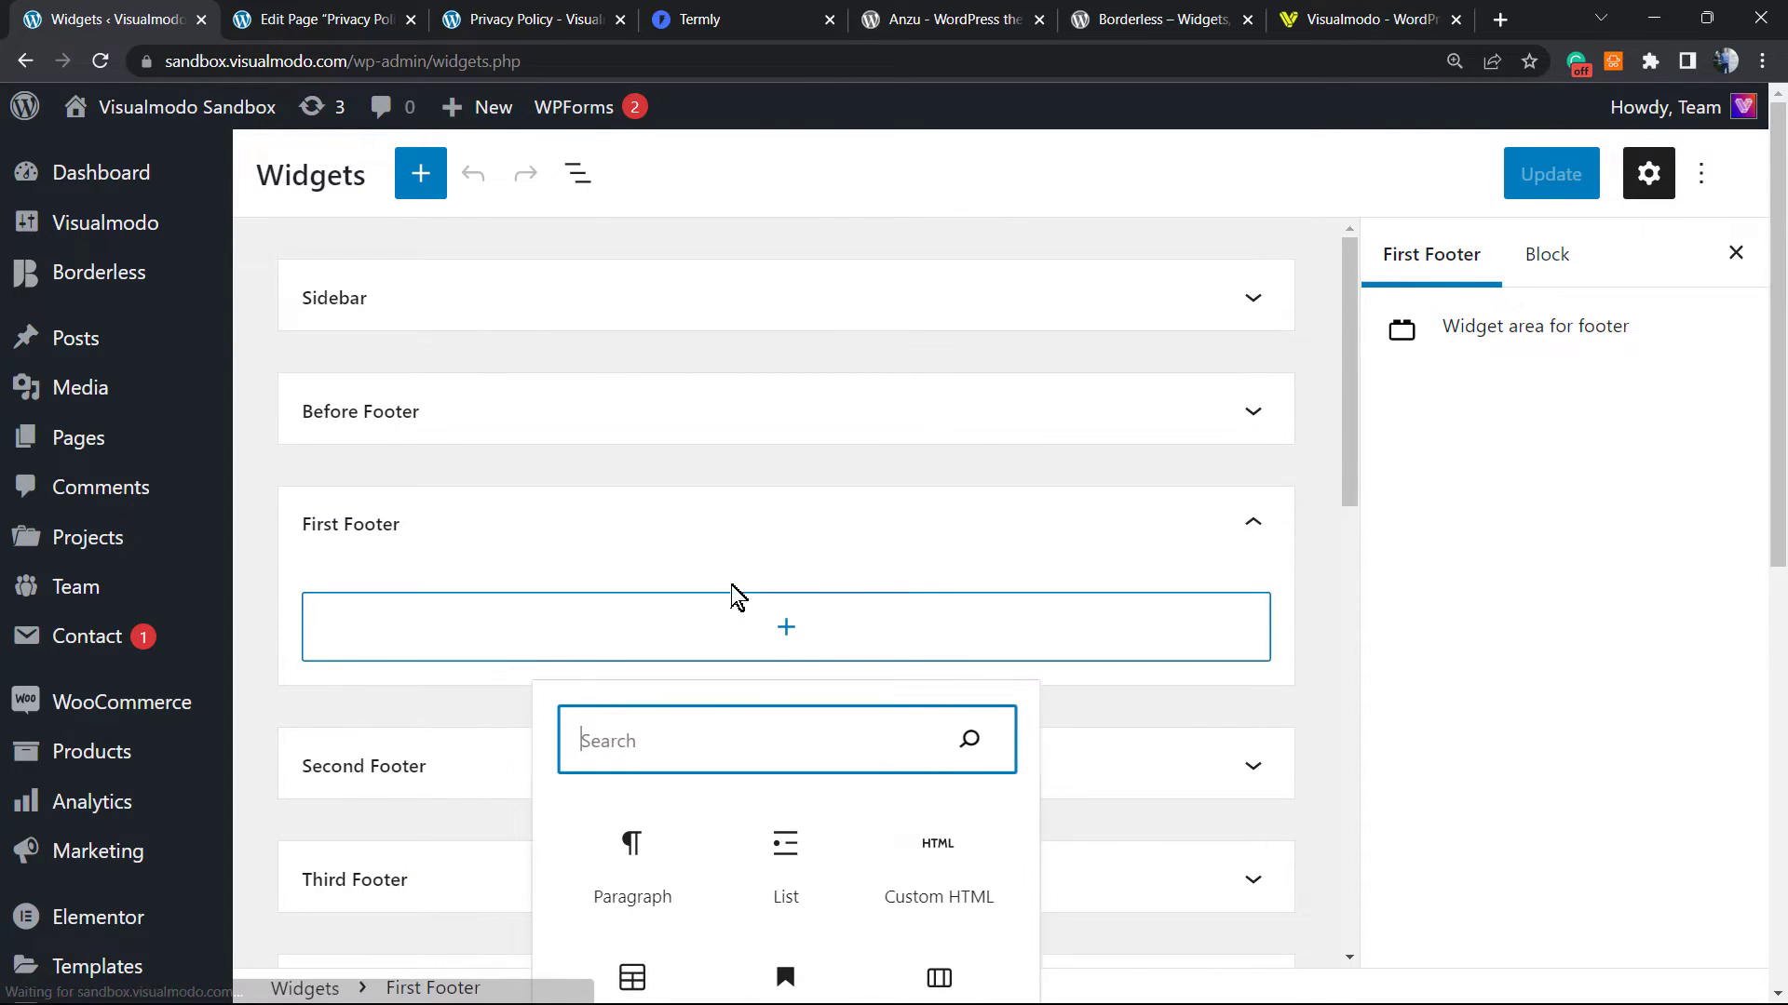
scroll(721, 600, down, 1)
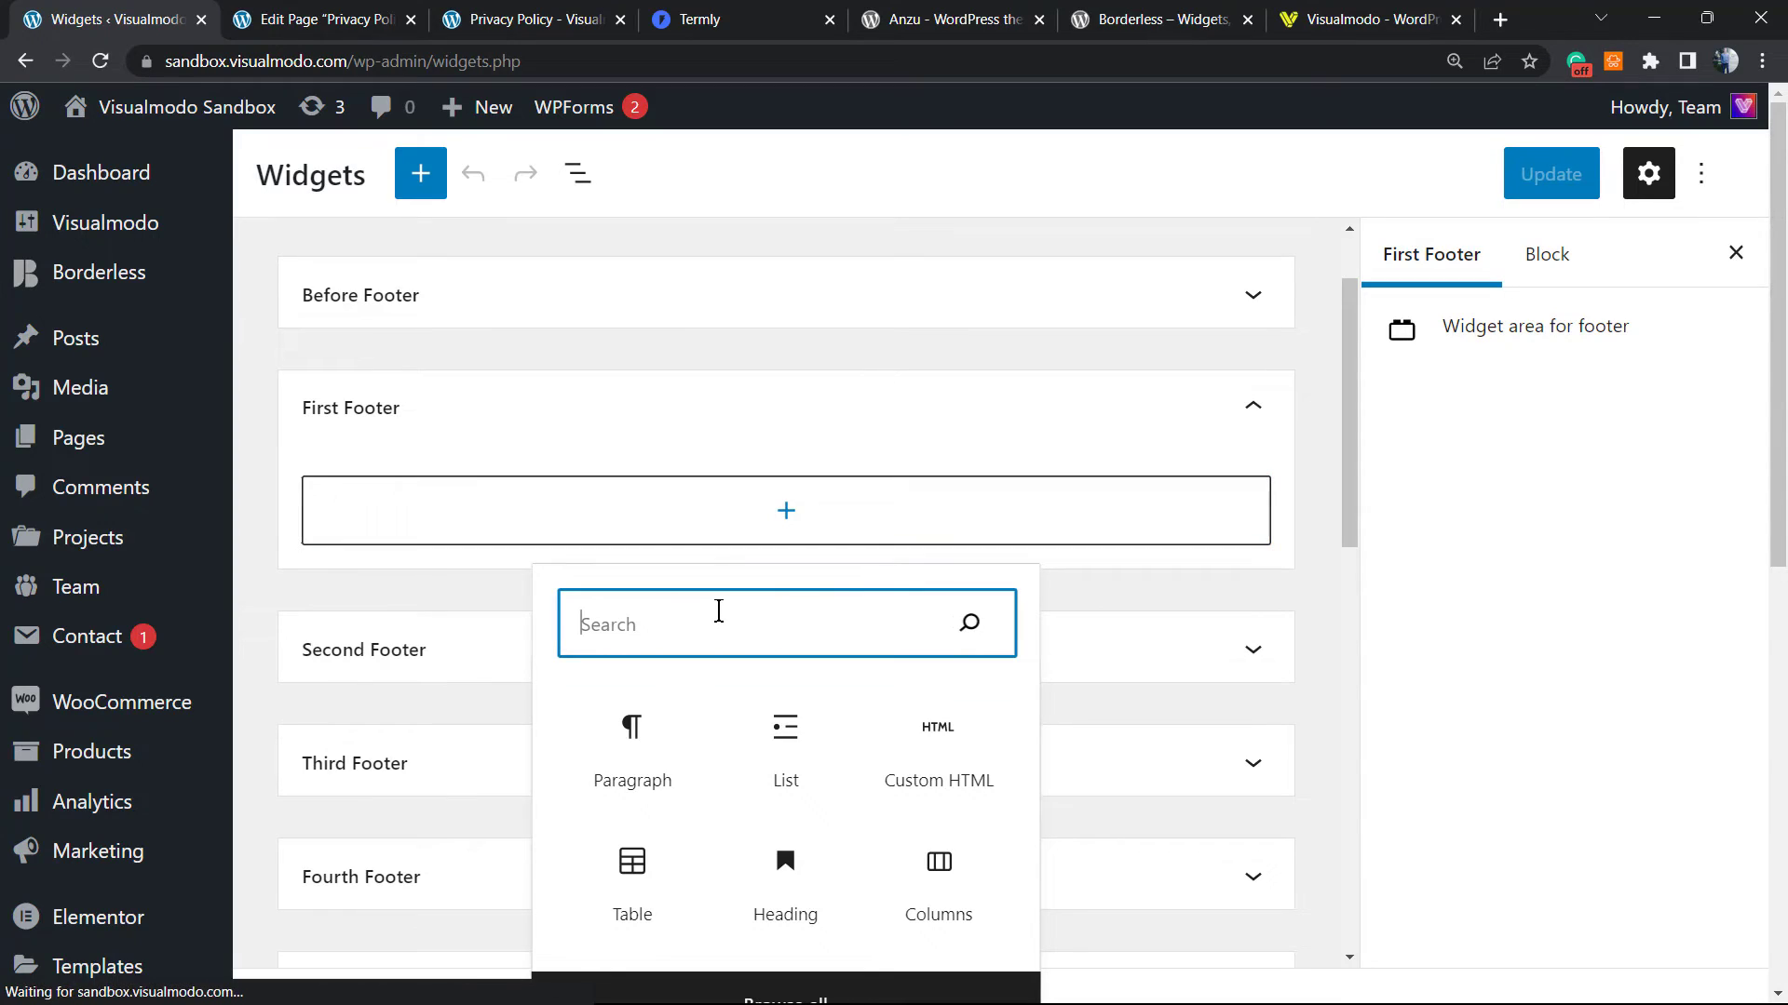
text(men)
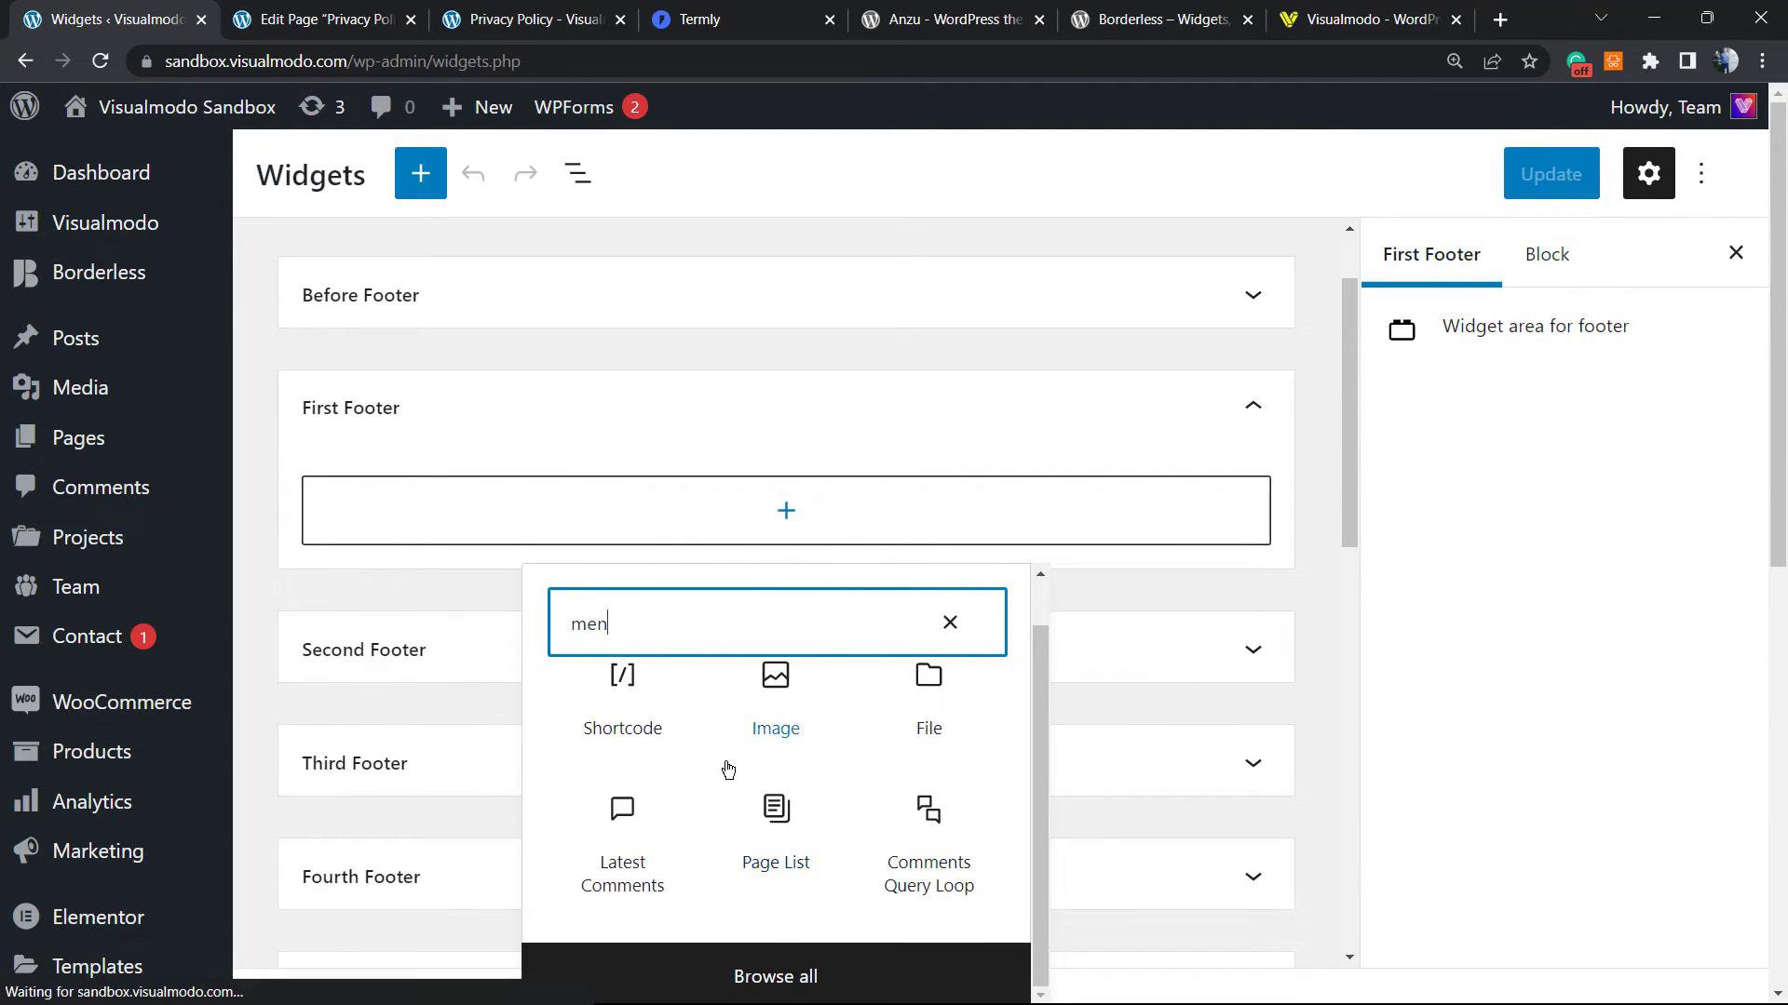
scroll(772, 763, down, 1)
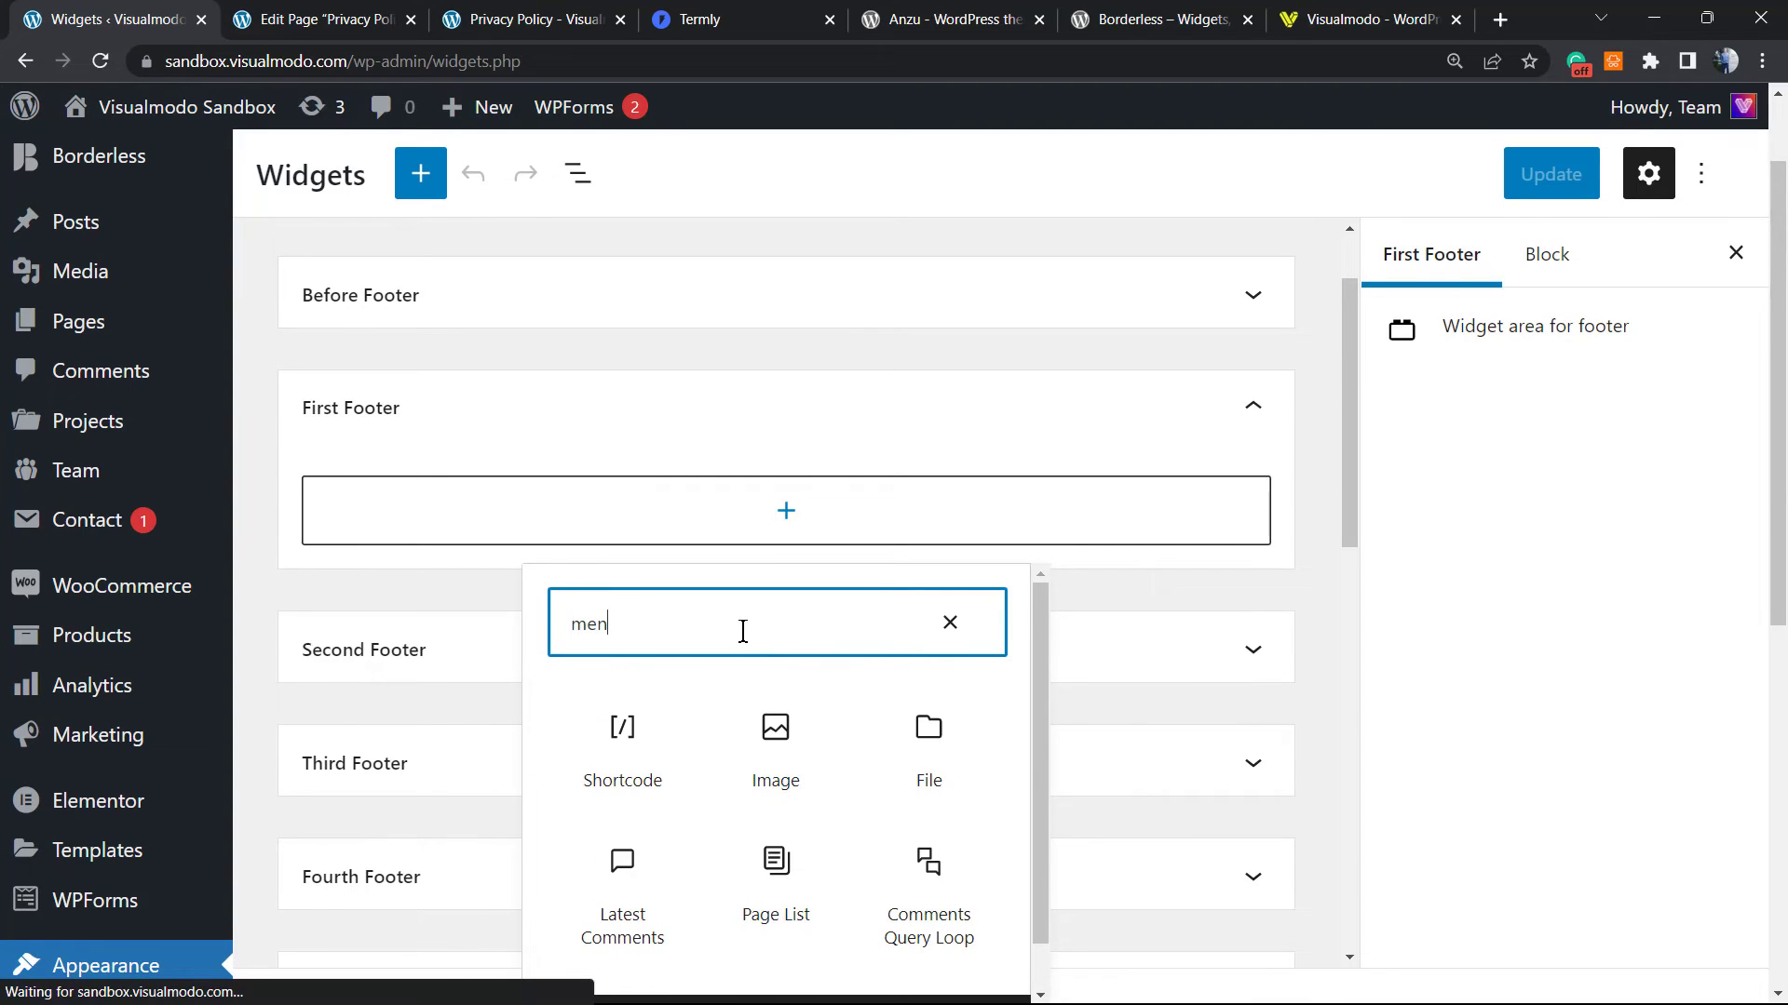
text(=)
key(BackSpace)
key(BackSpace)
key(BackSpace)
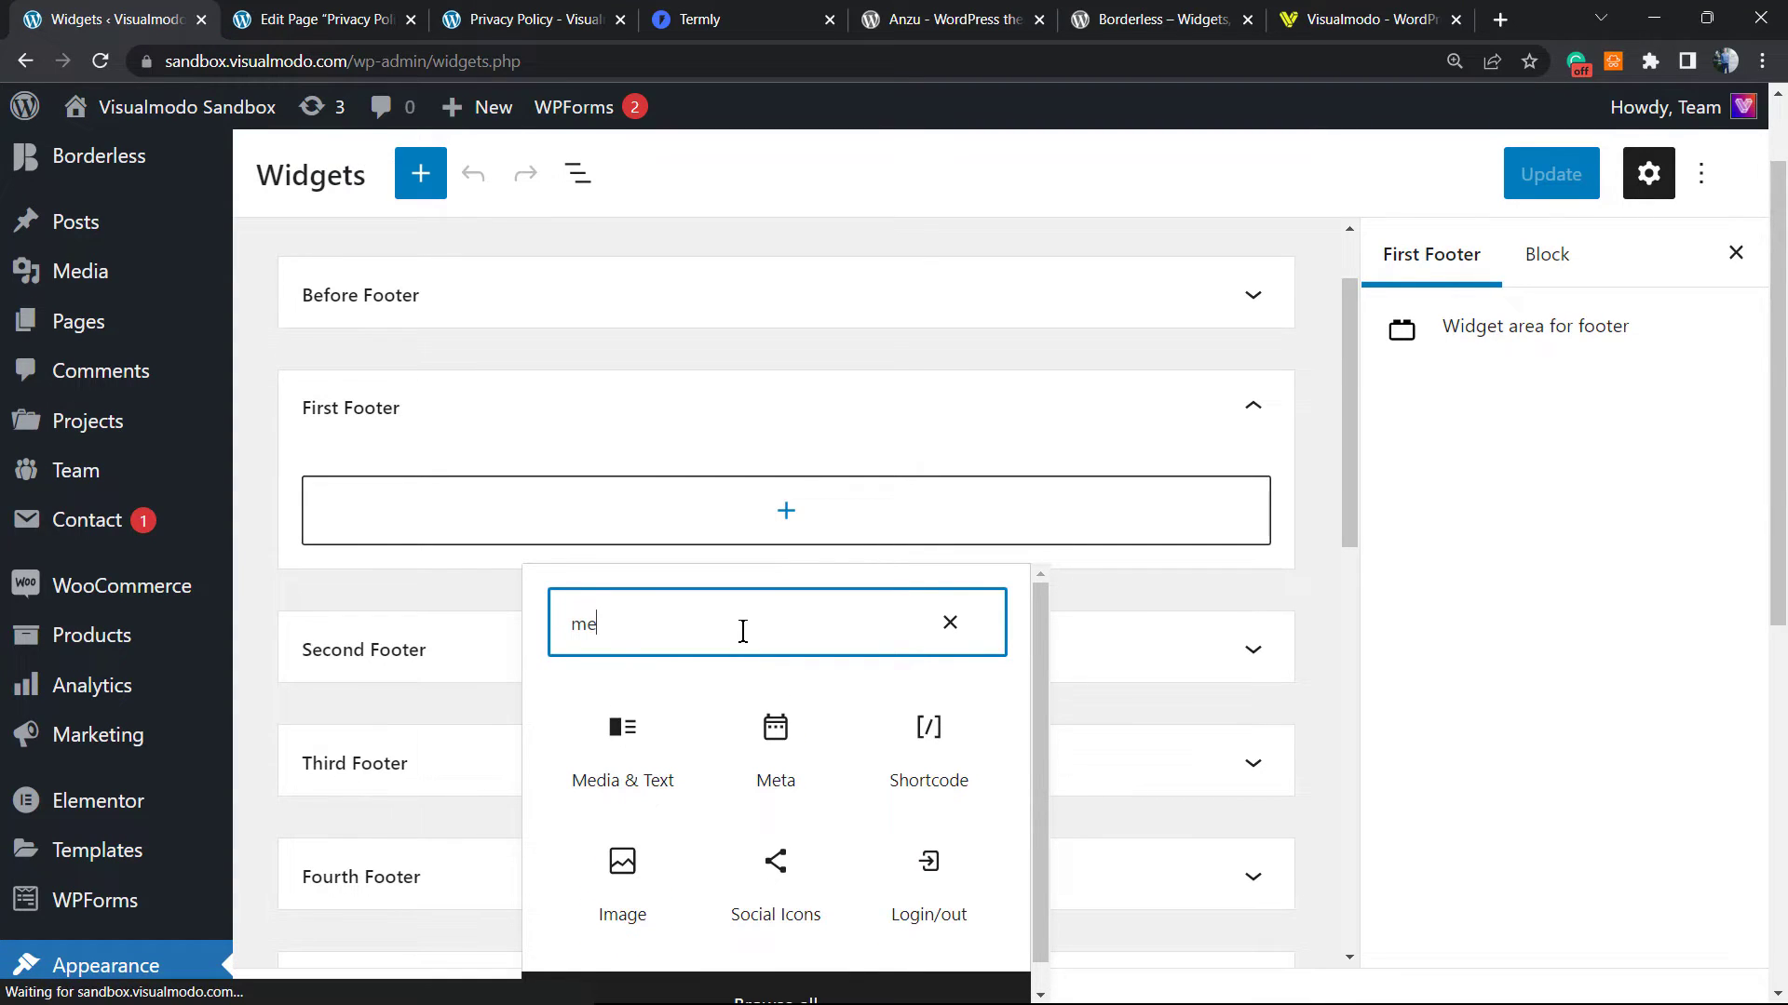
key(BackSpace)
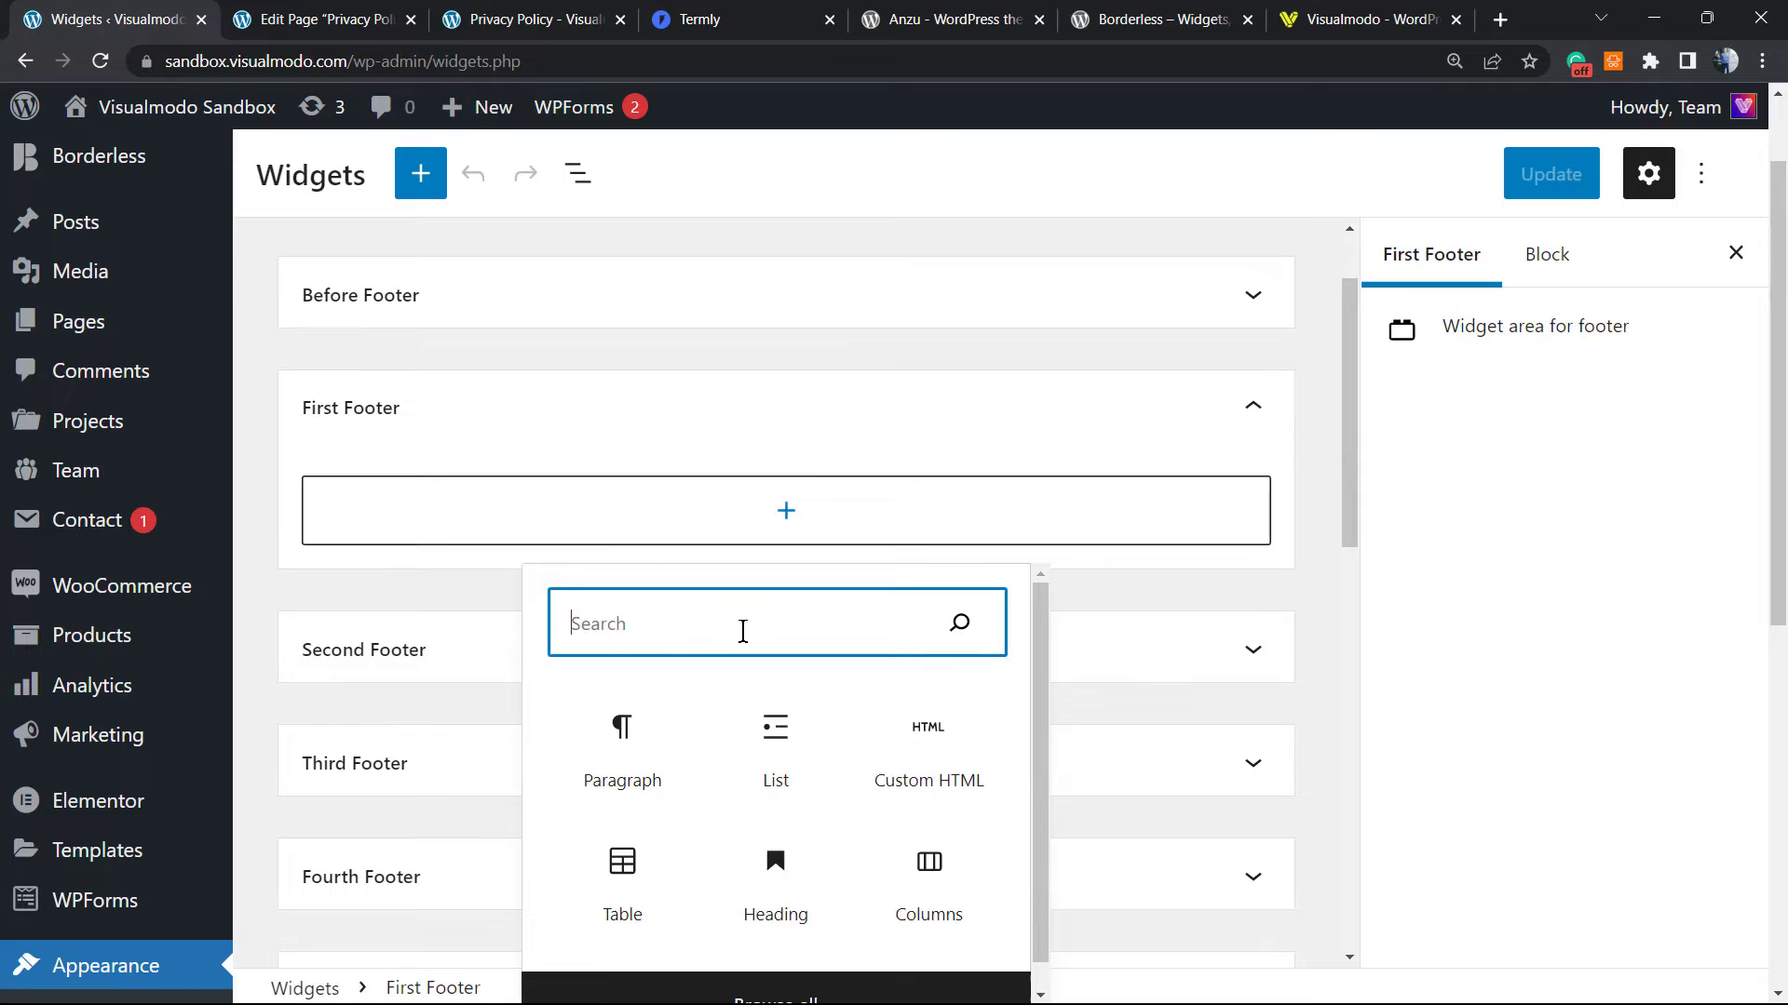
text(men)
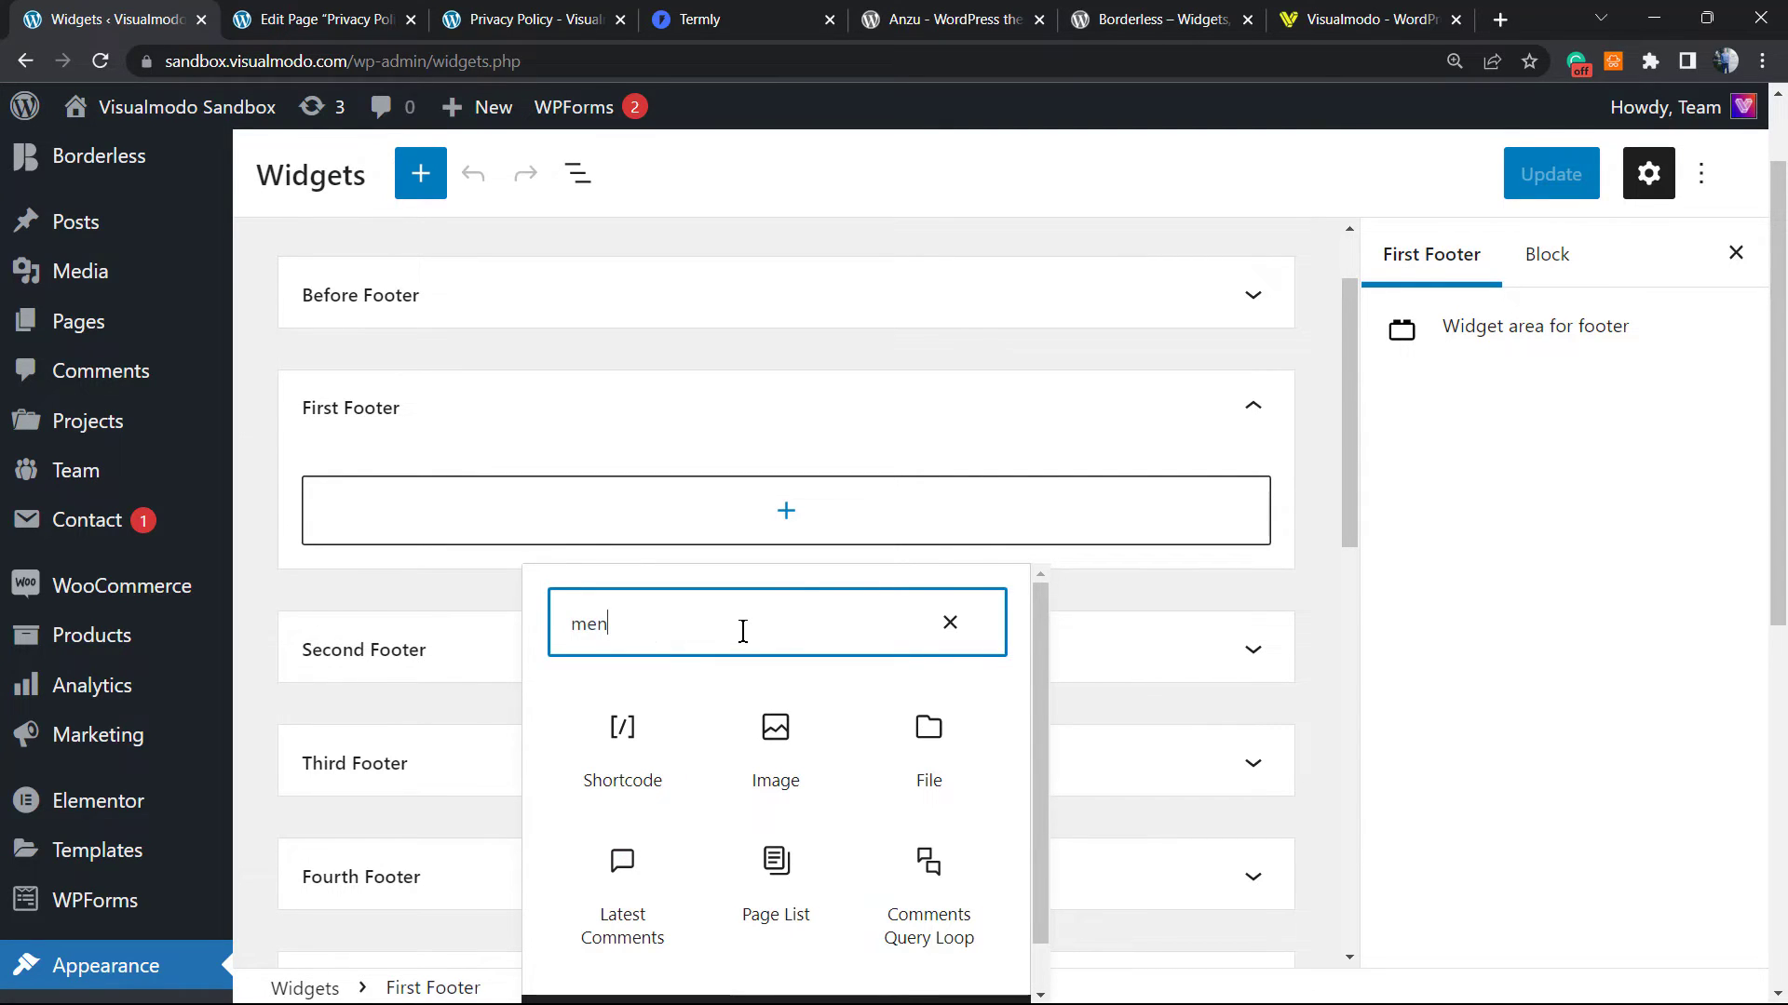
scroll(800, 843, down, 1)
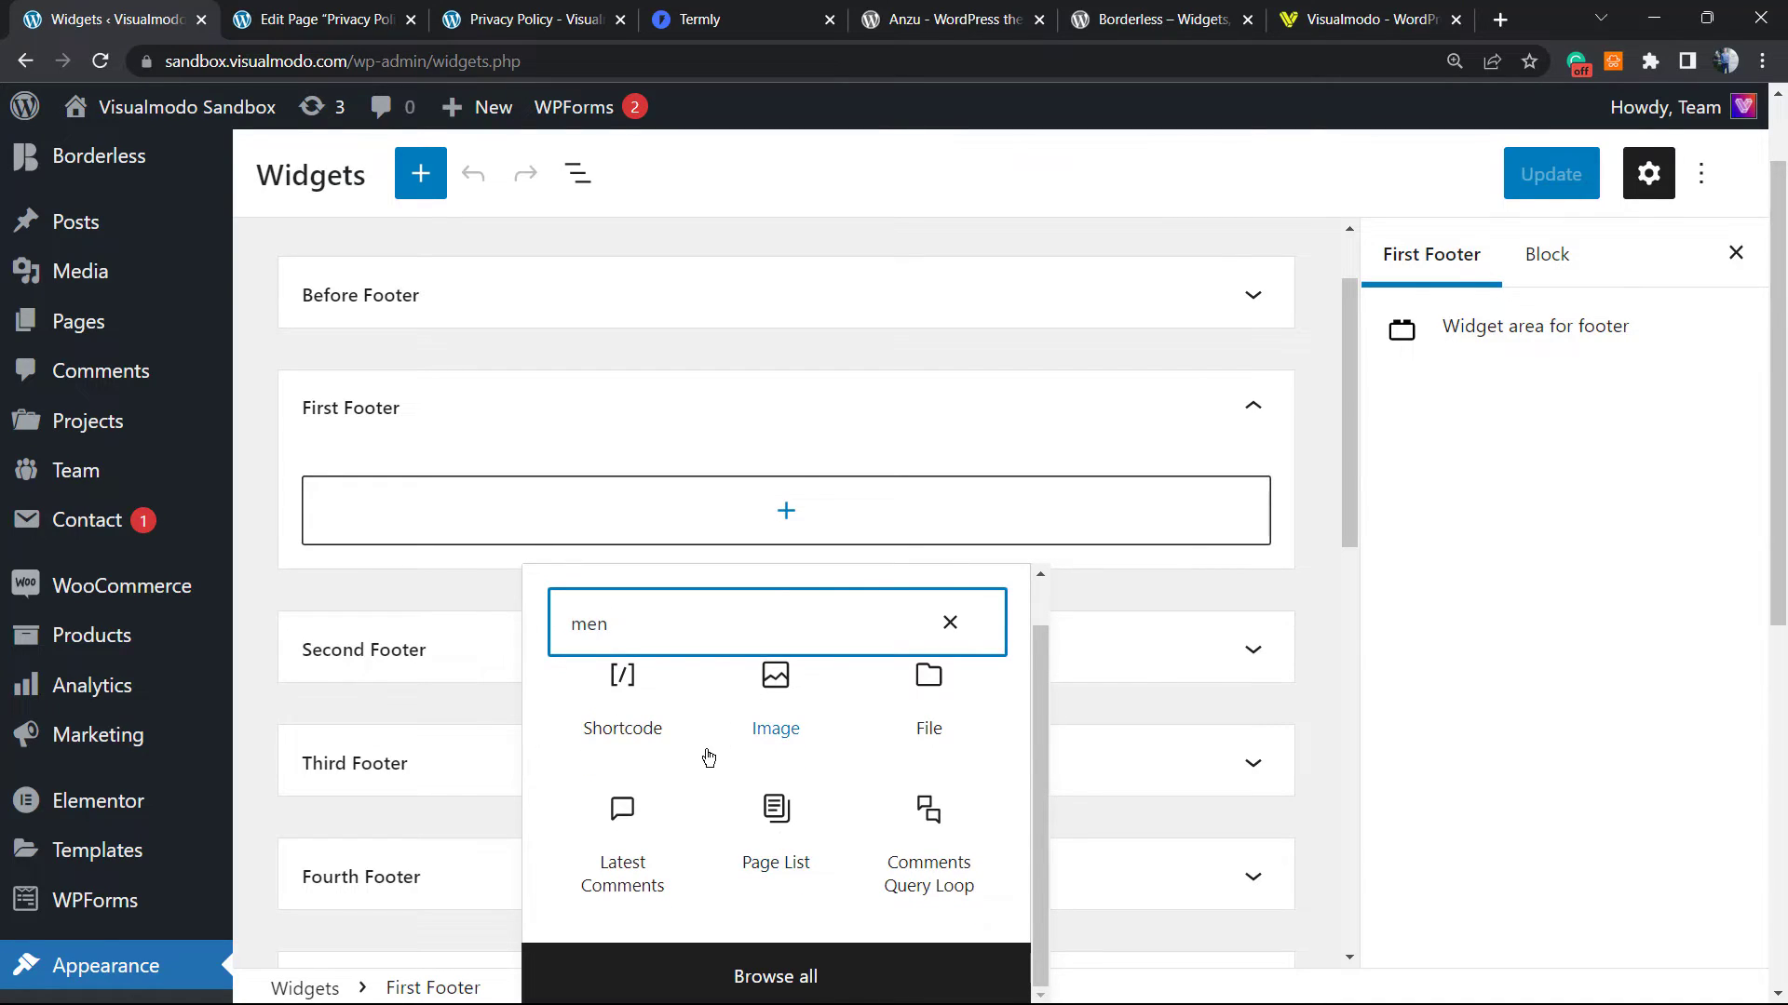
click(740, 979)
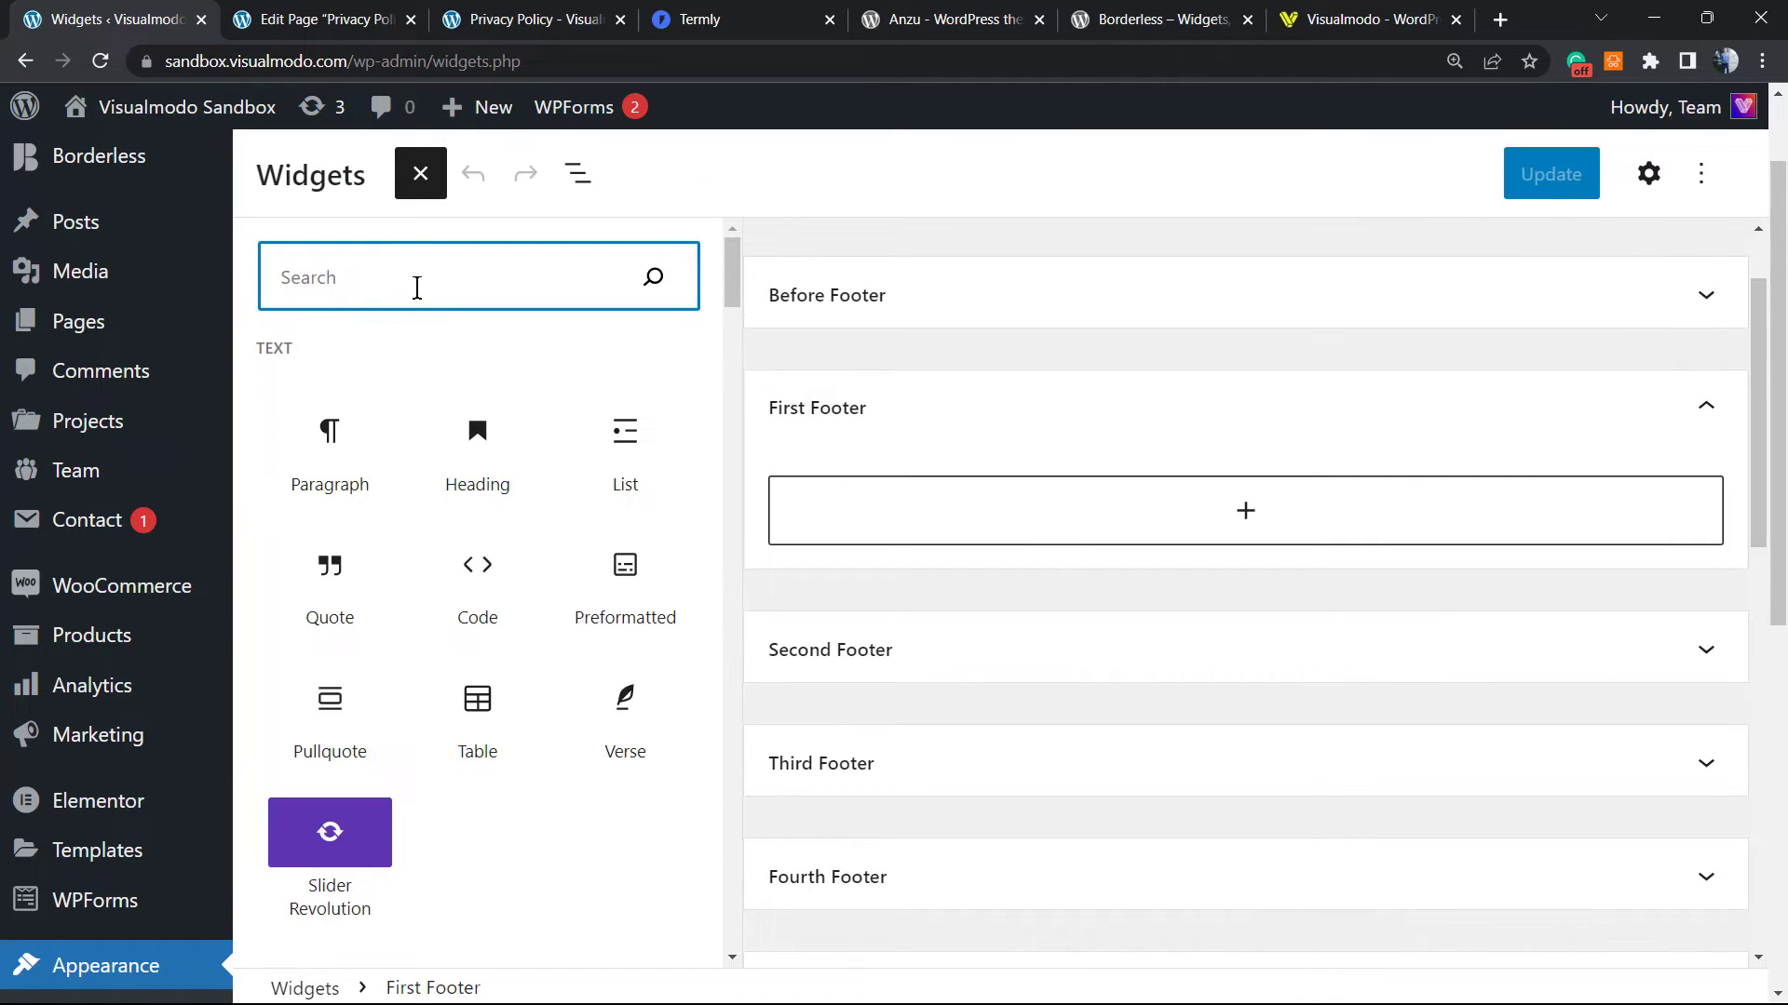
text(menu)
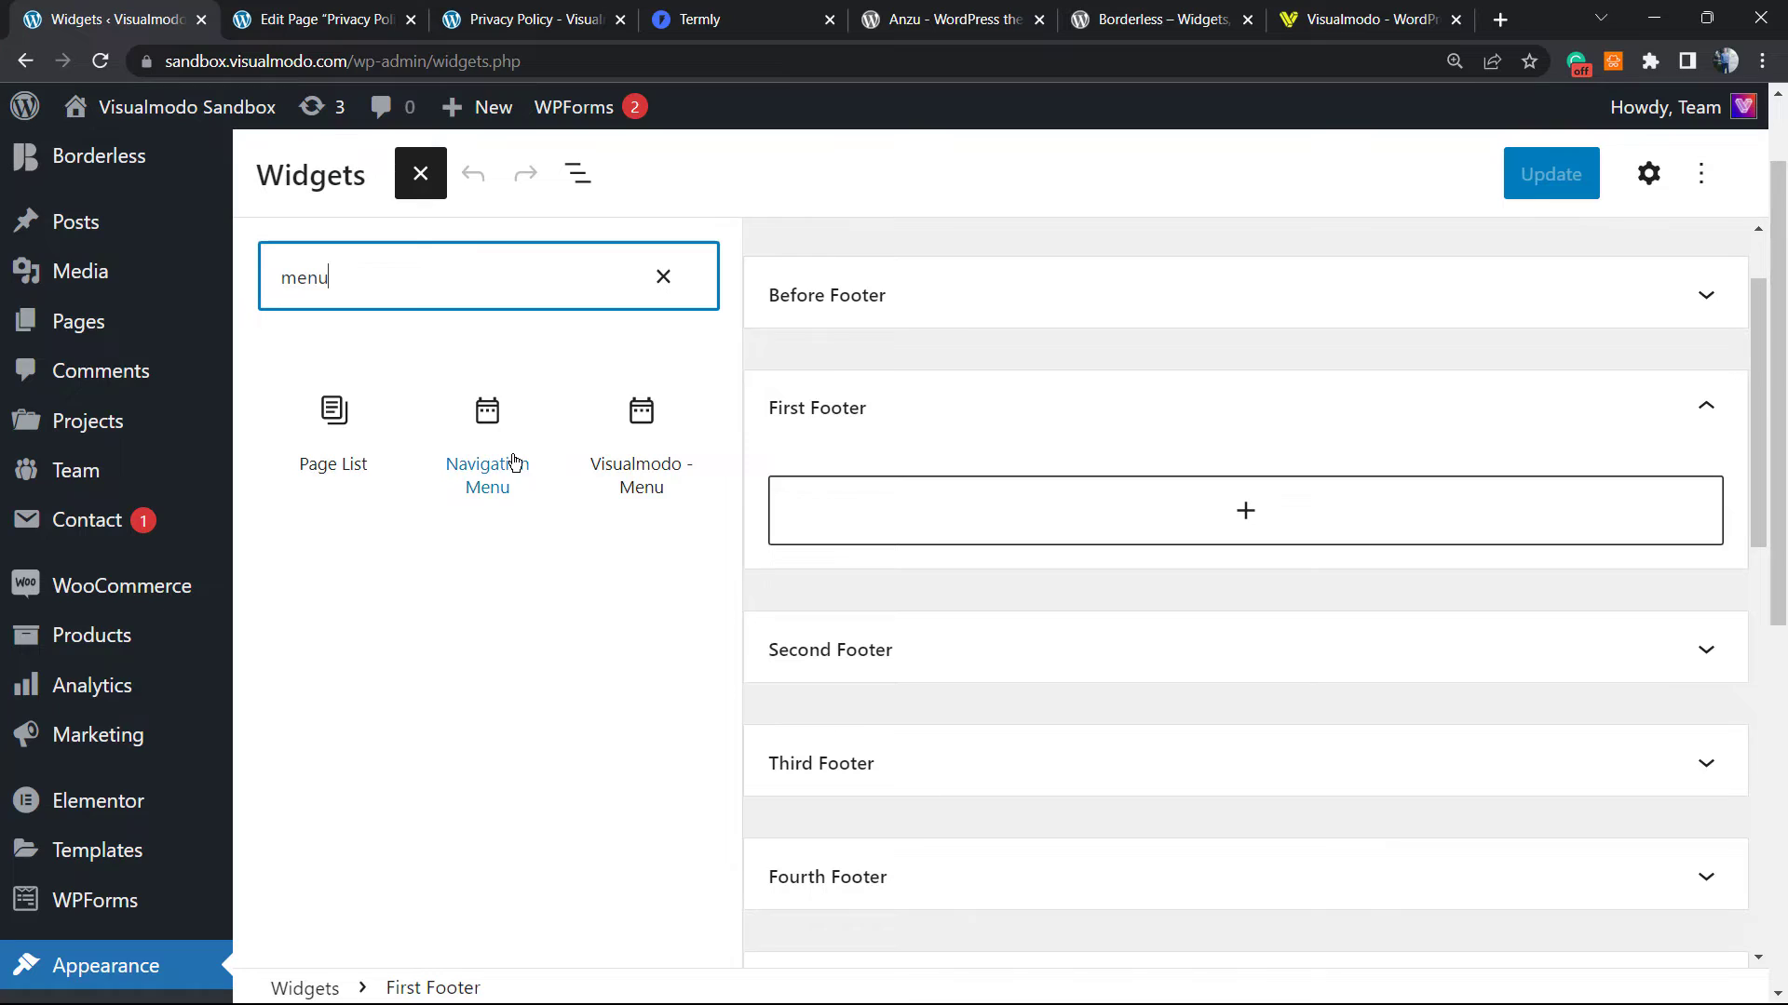
- Insert a Navigation Menu widget set to the Footer menu in First Footer and update the widgets
click(492, 435)
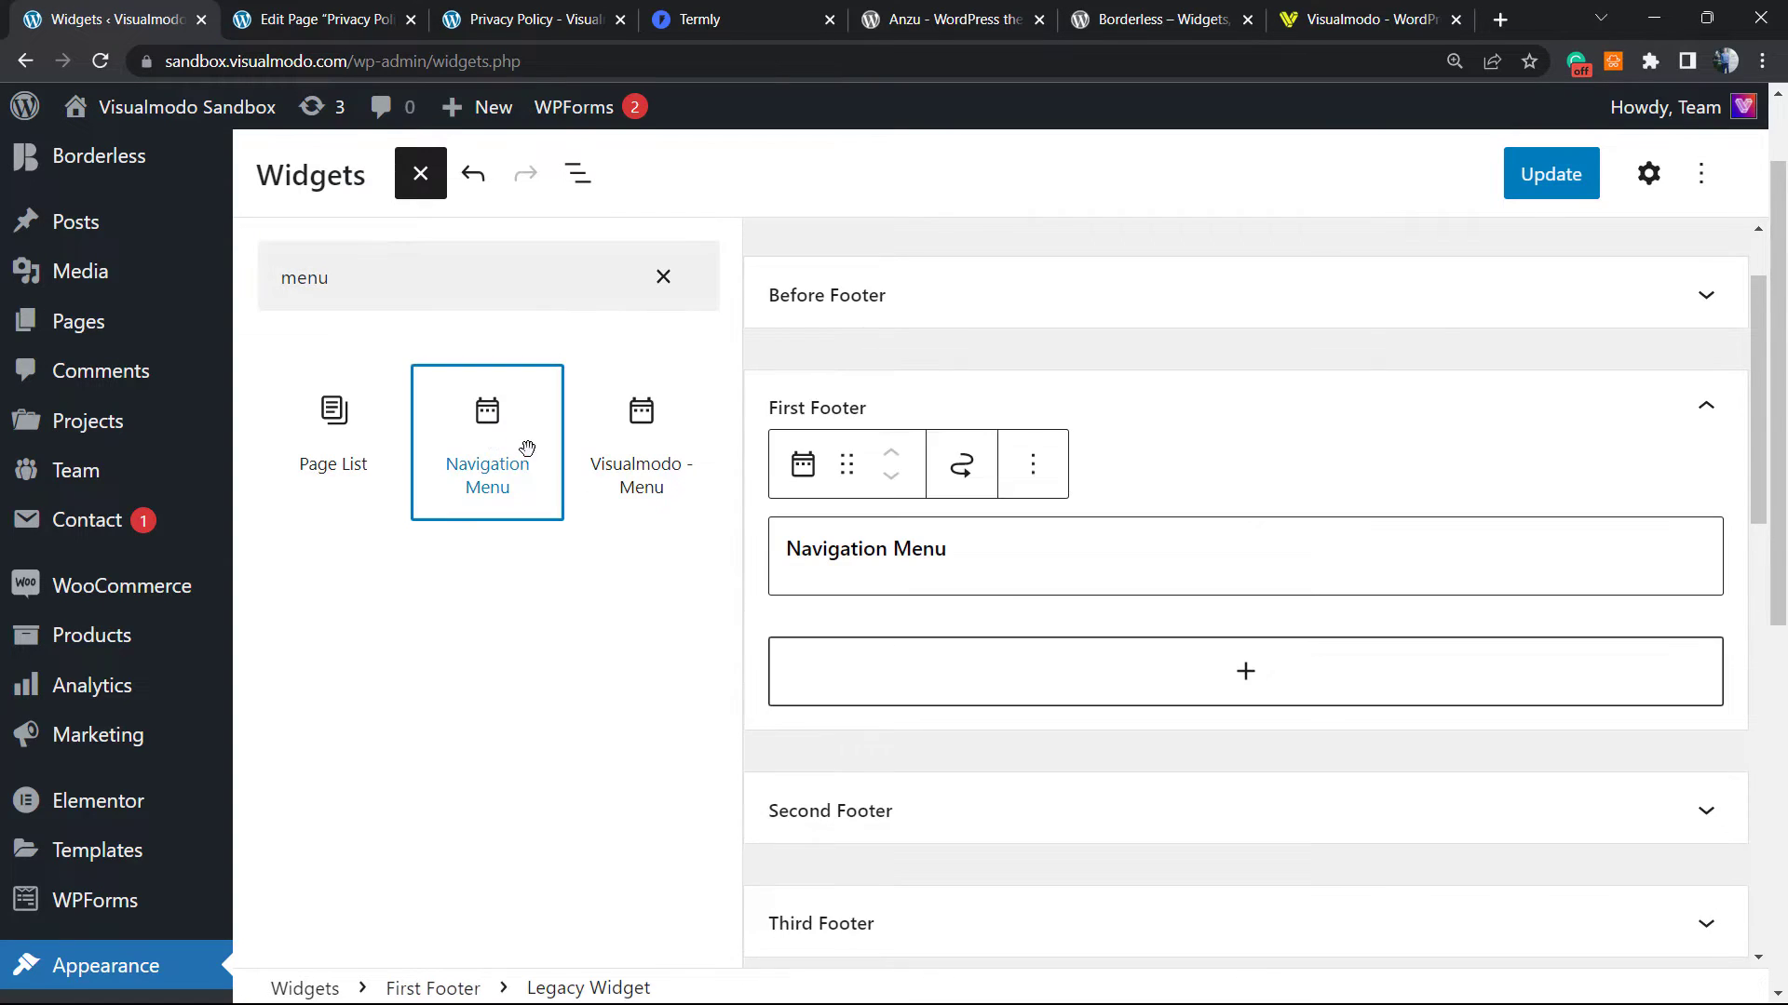
click(1024, 577)
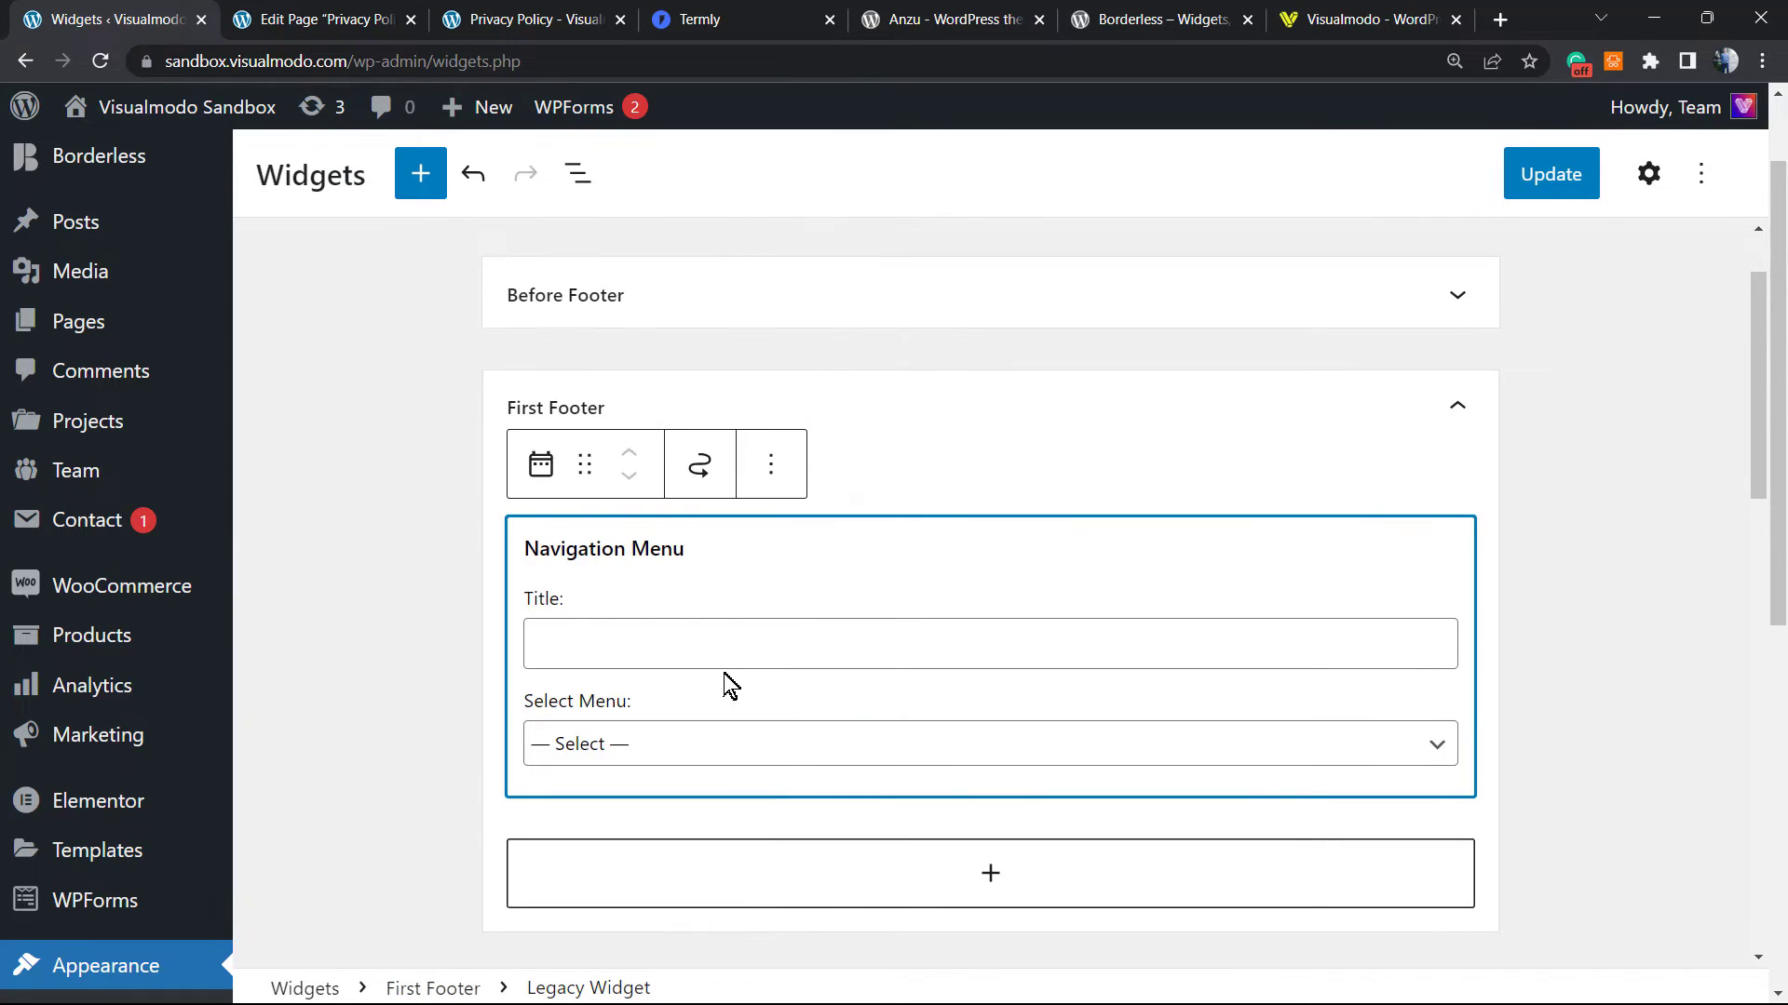
click(718, 738)
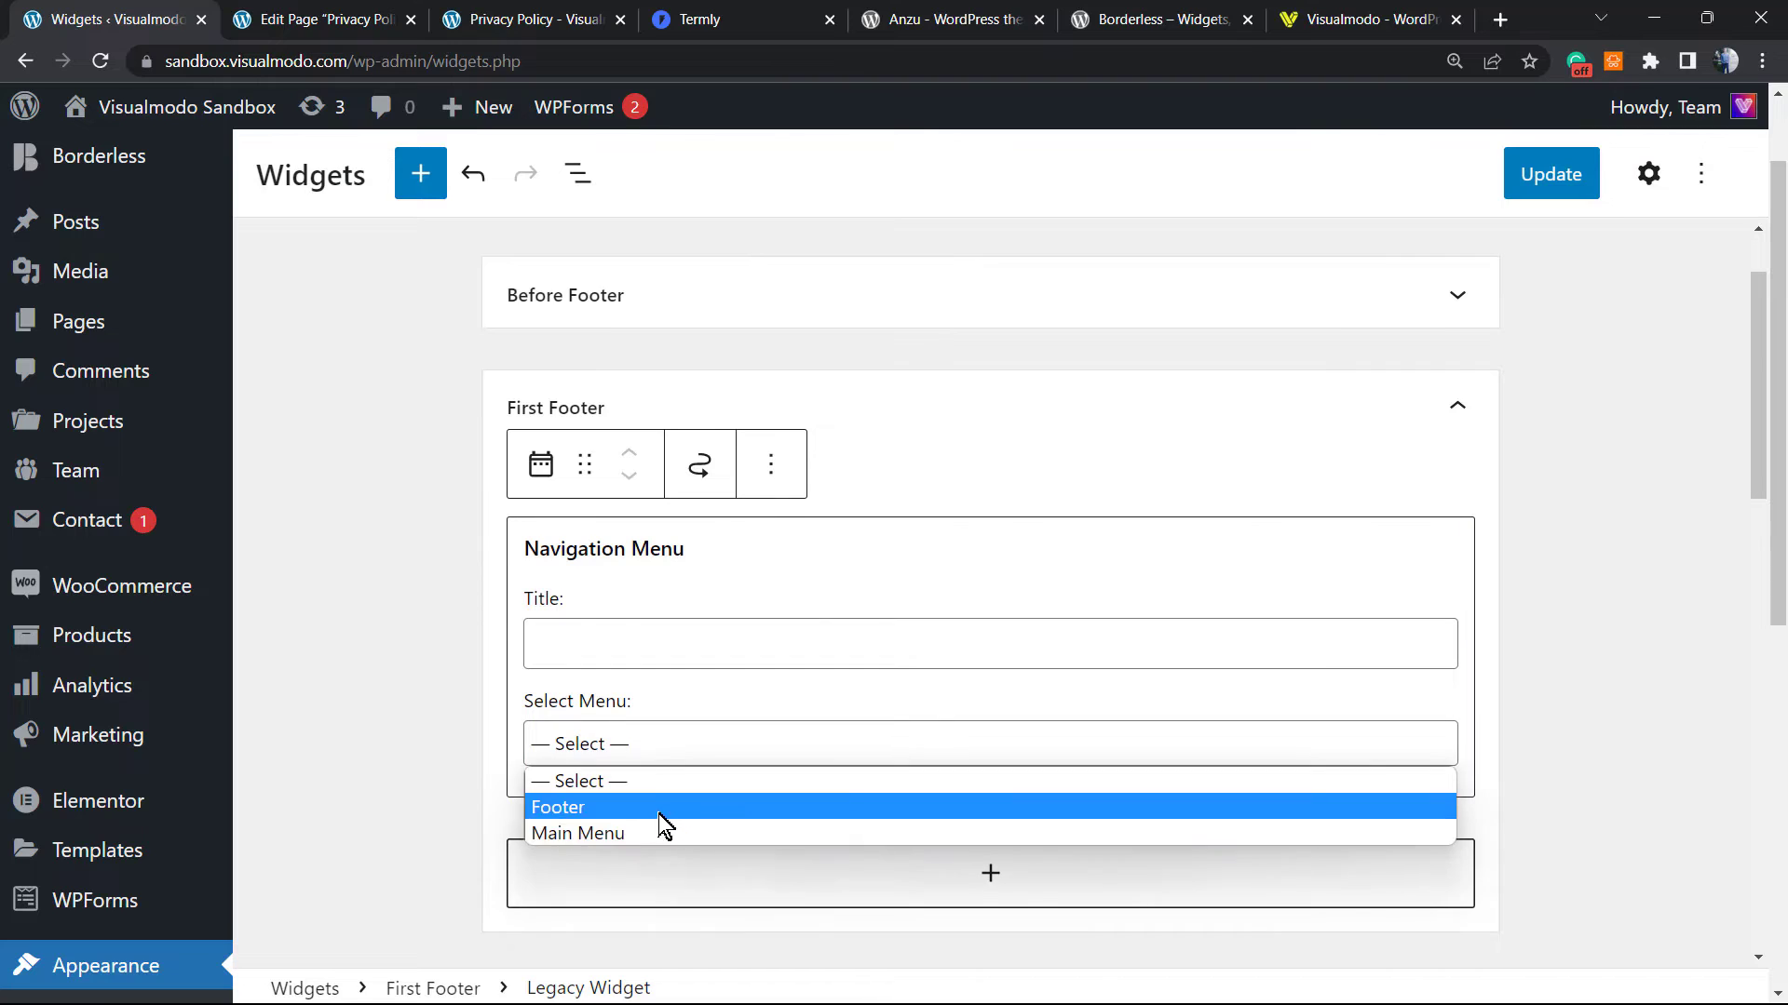
click(657, 807)
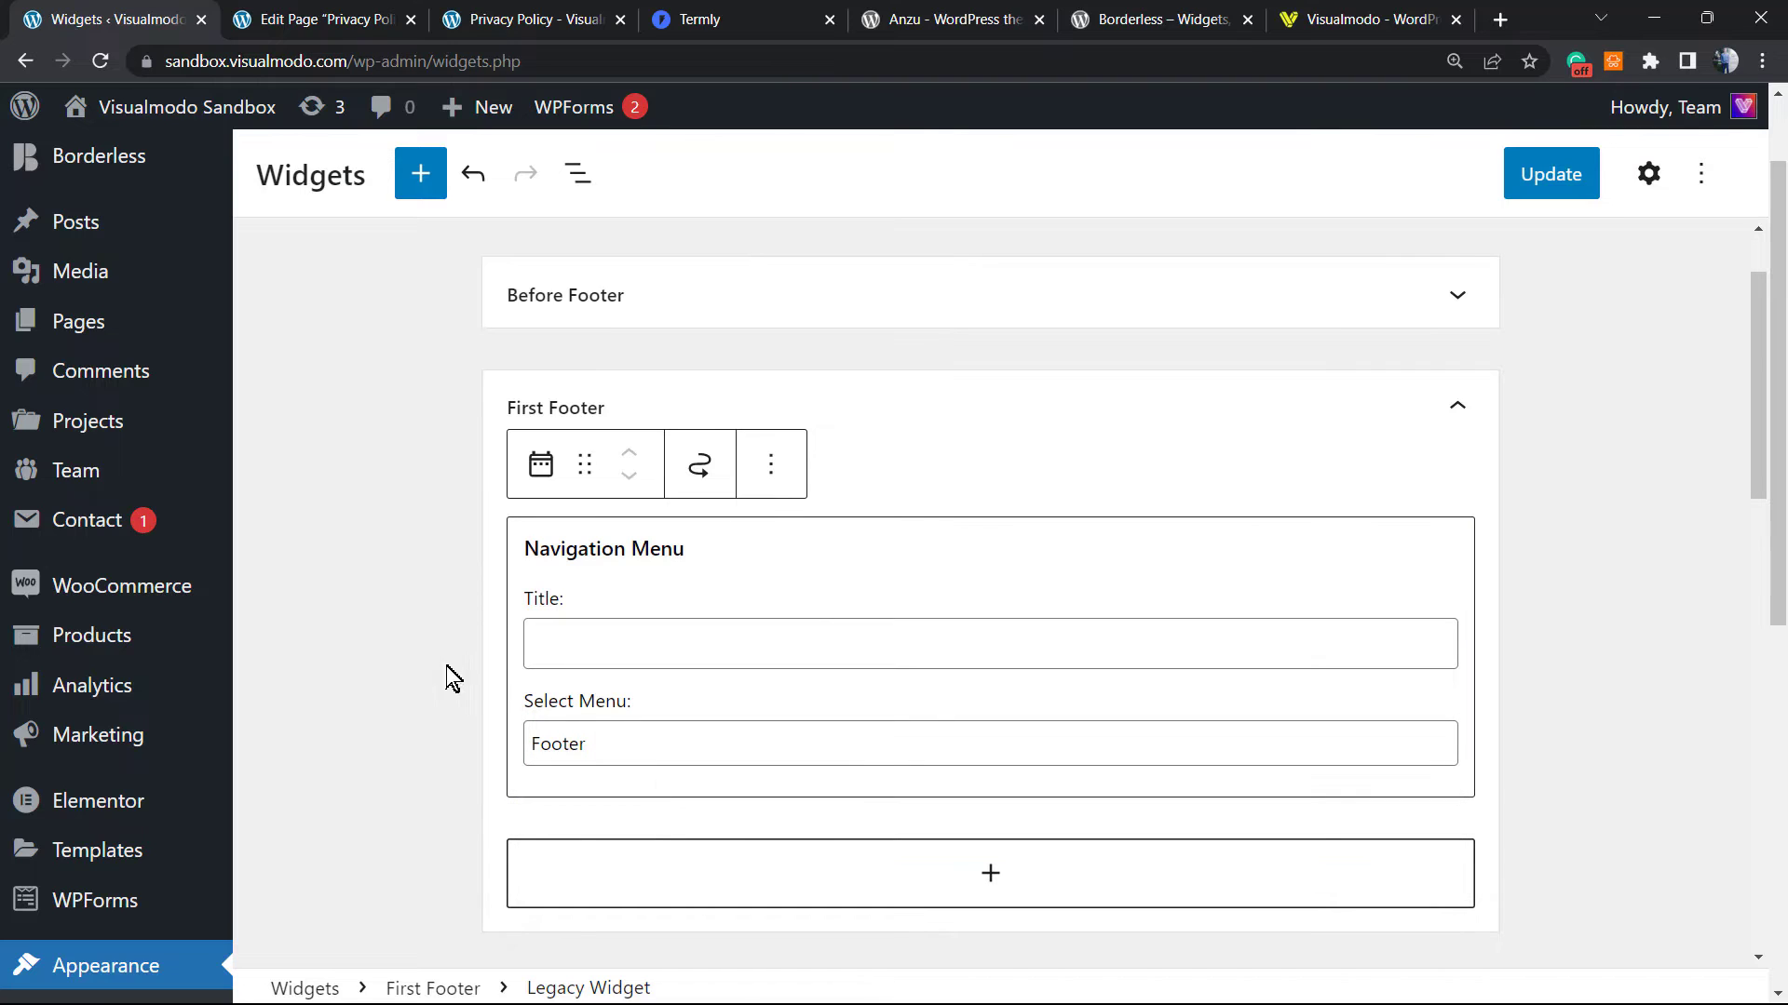
click(484, 737)
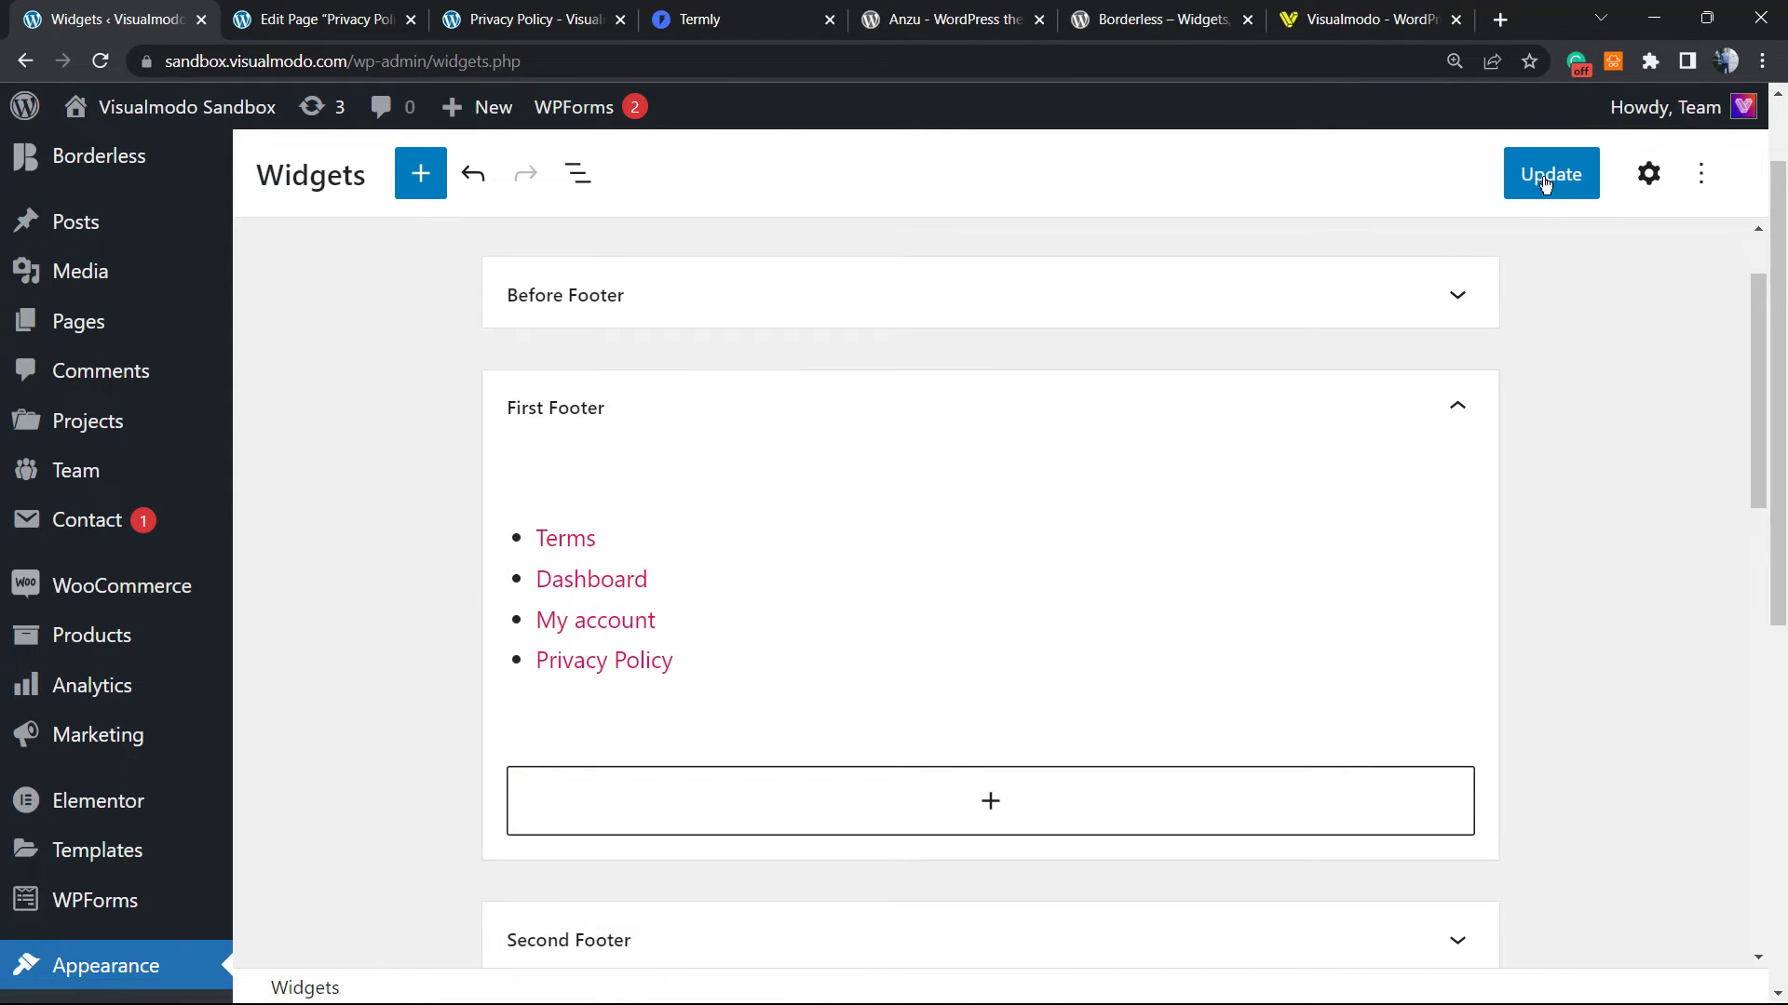
click(1547, 183)
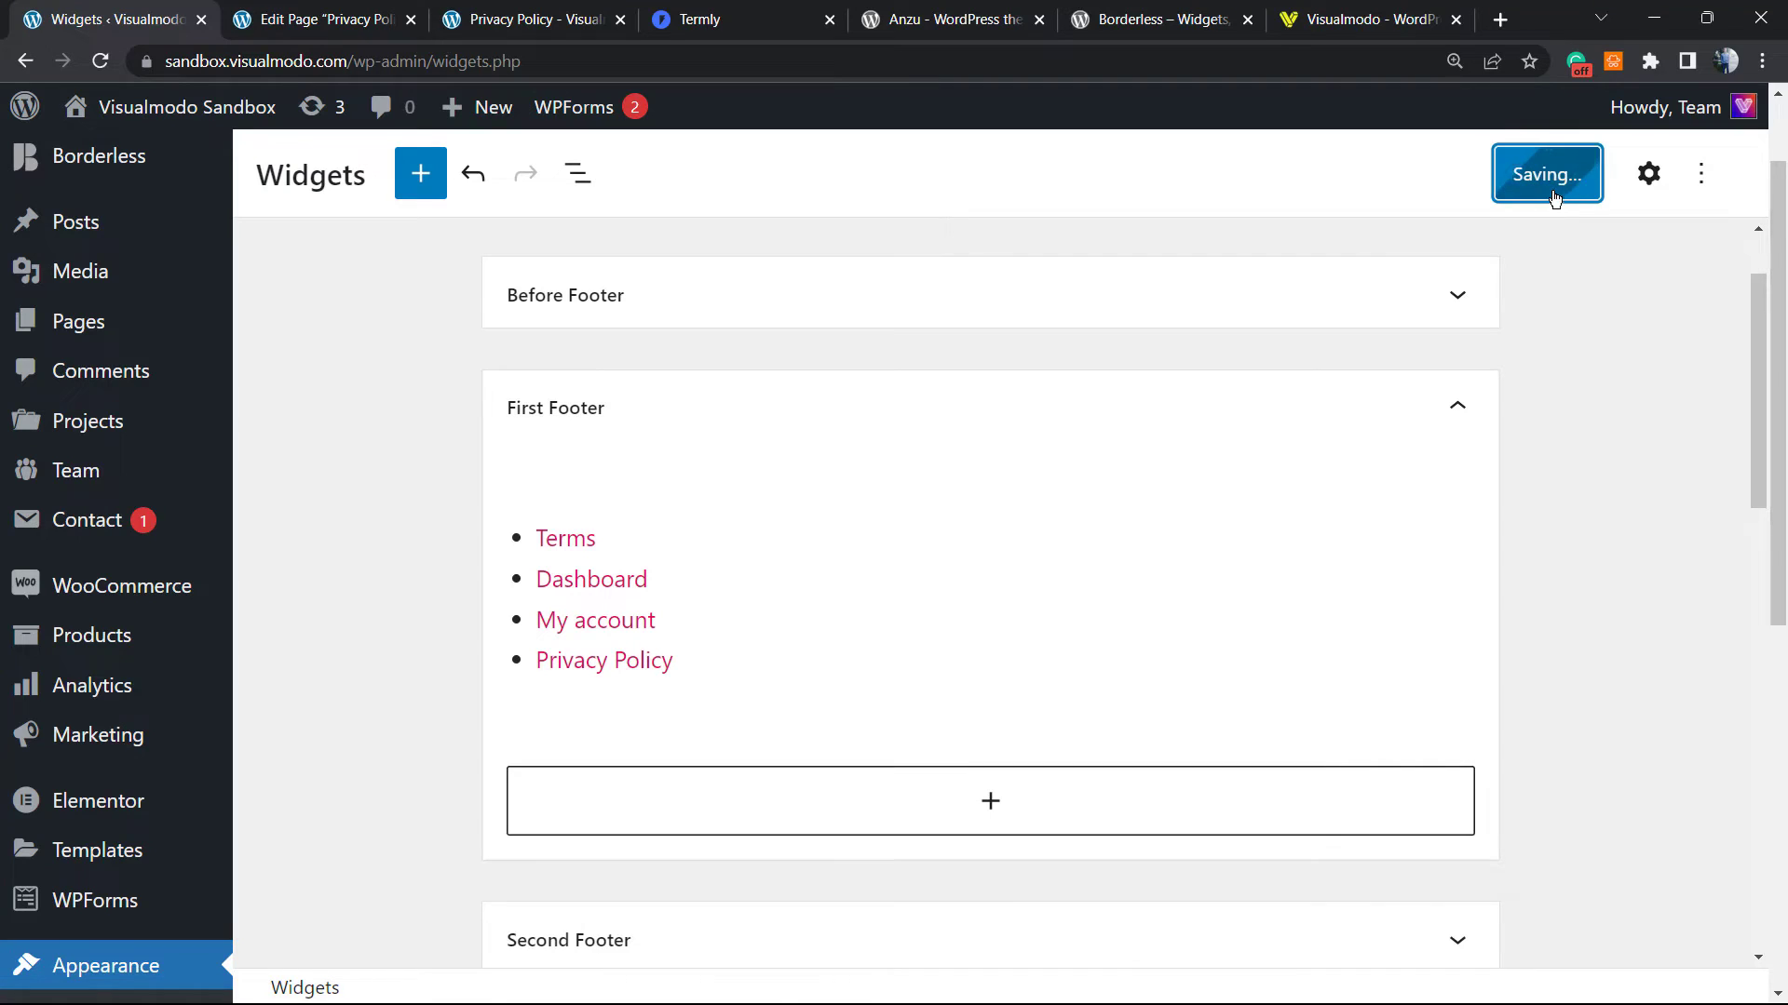
click(382, 9)
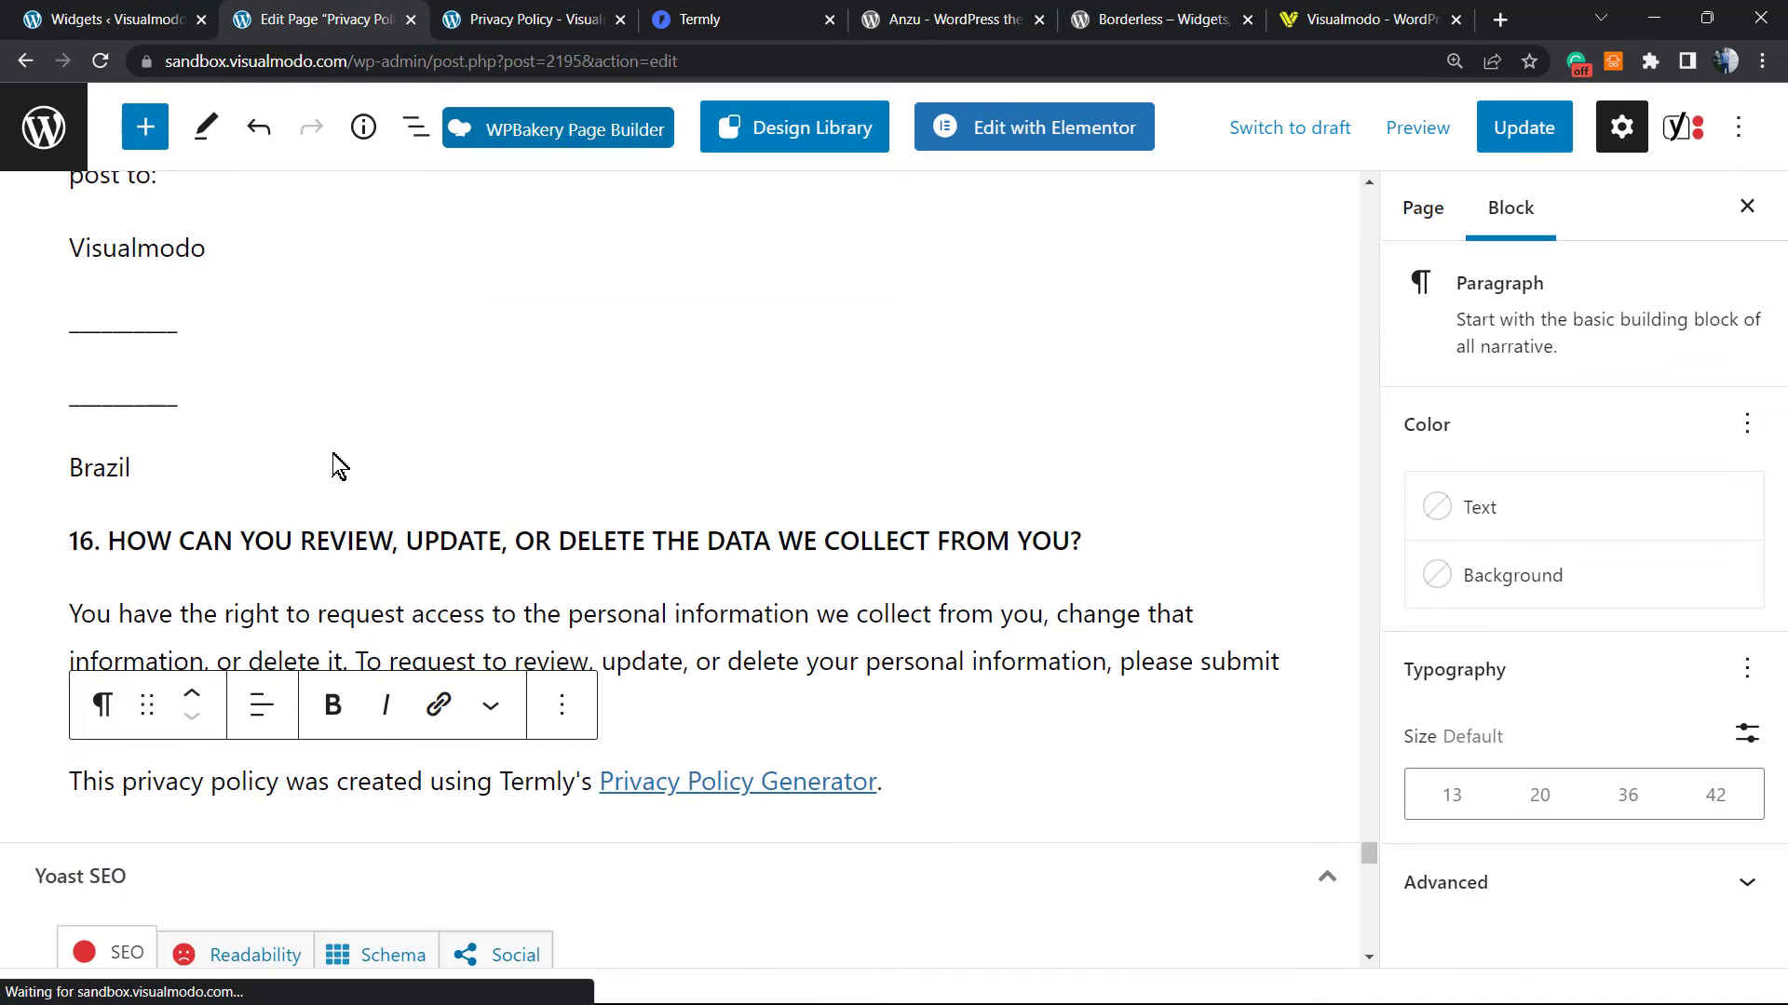
- Reload the live Privacy Policy page and check its new footer links and policy text
click(558, 19)
key(F5)
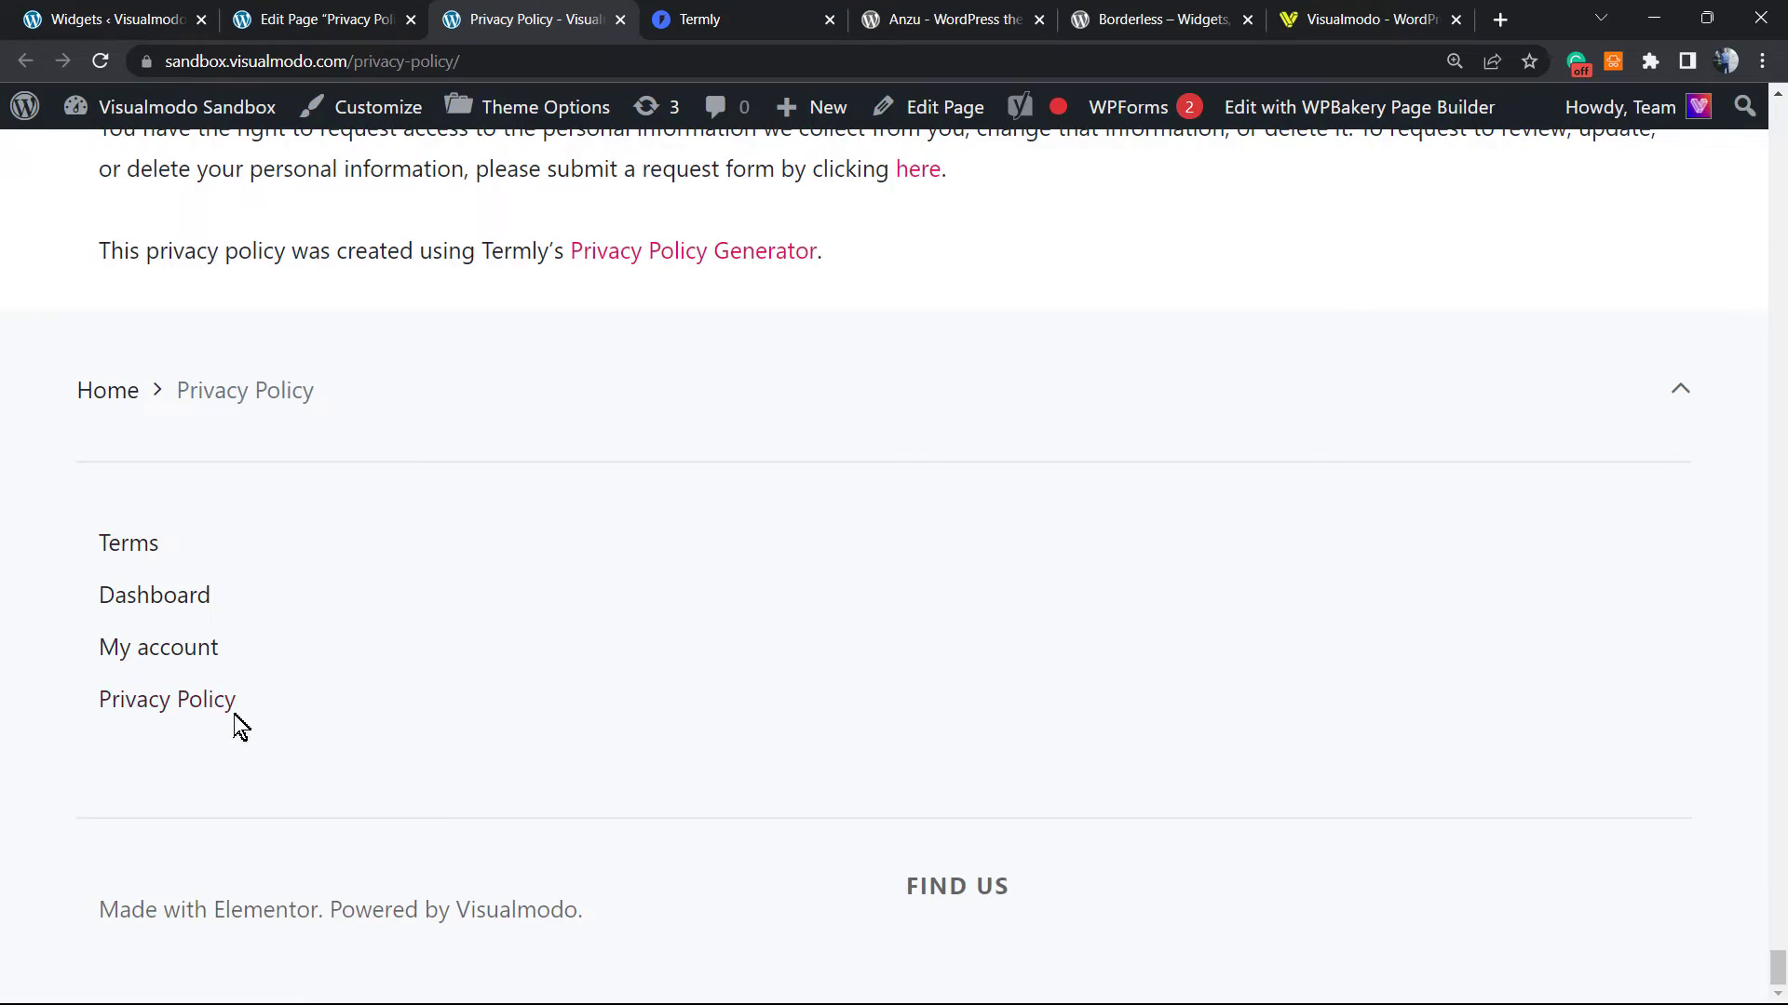
drag(238, 724, 103, 711)
click(271, 723)
scroll(384, 694, up, 1)
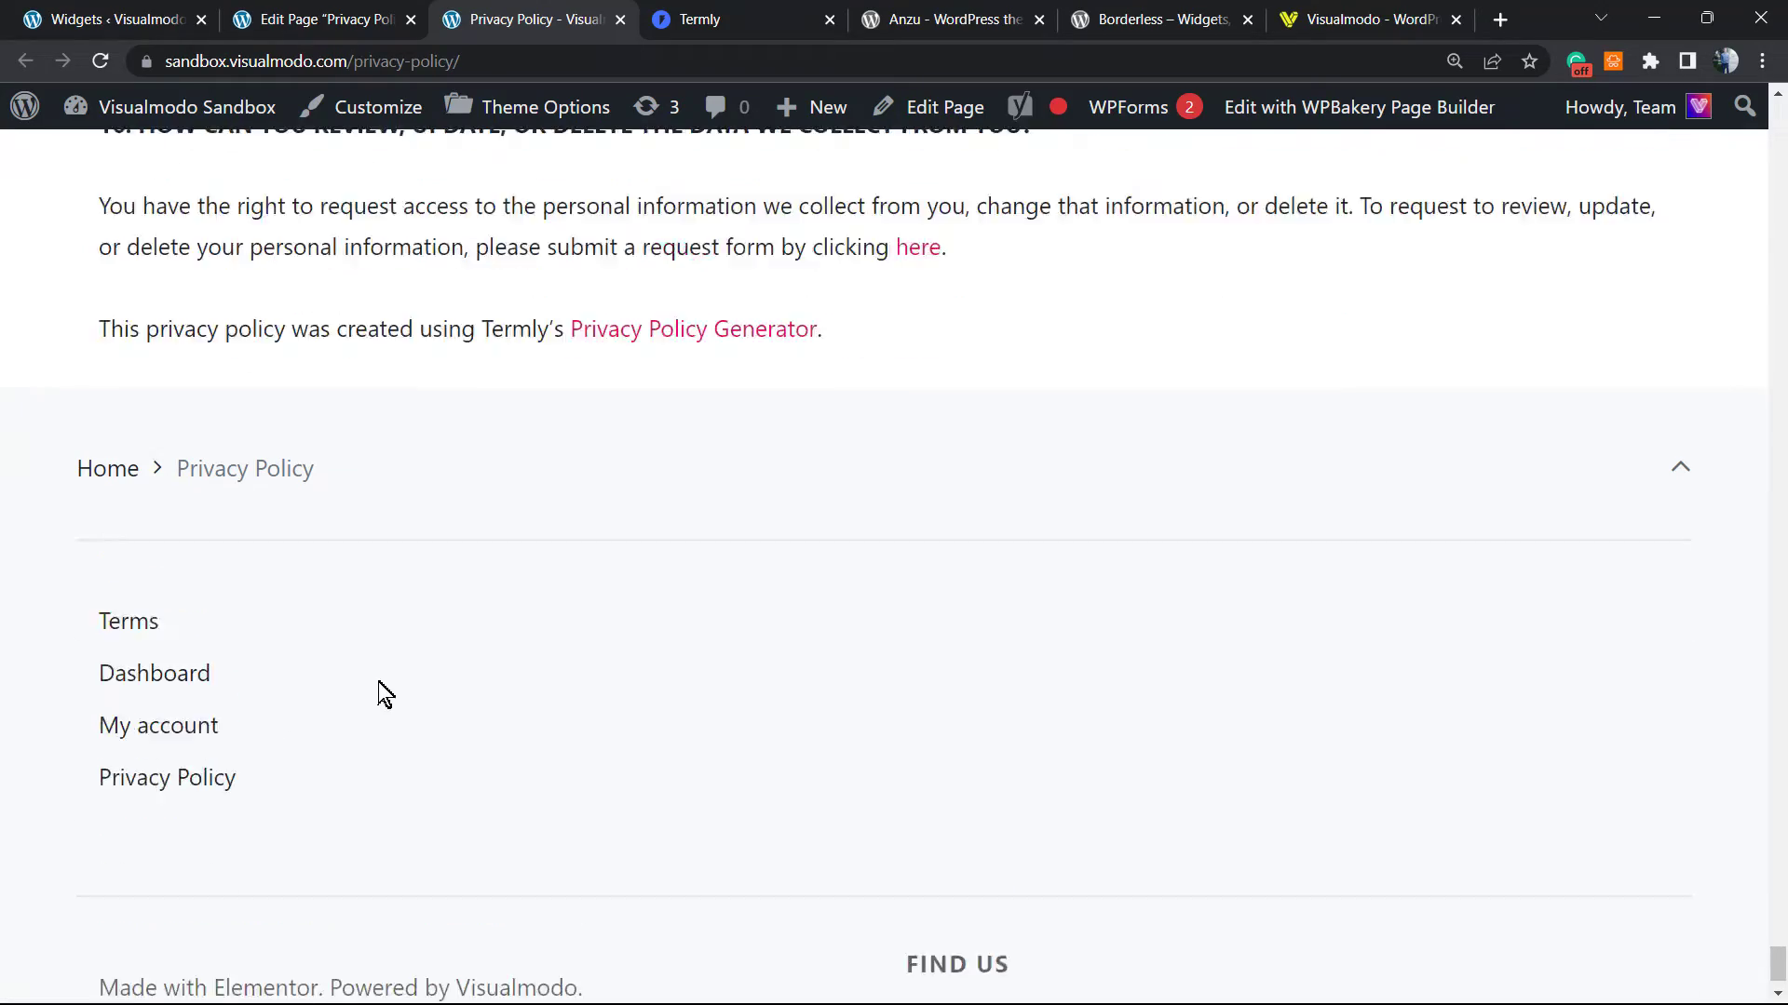
scroll(494, 658, up, 20)
middle_click(734, 777)
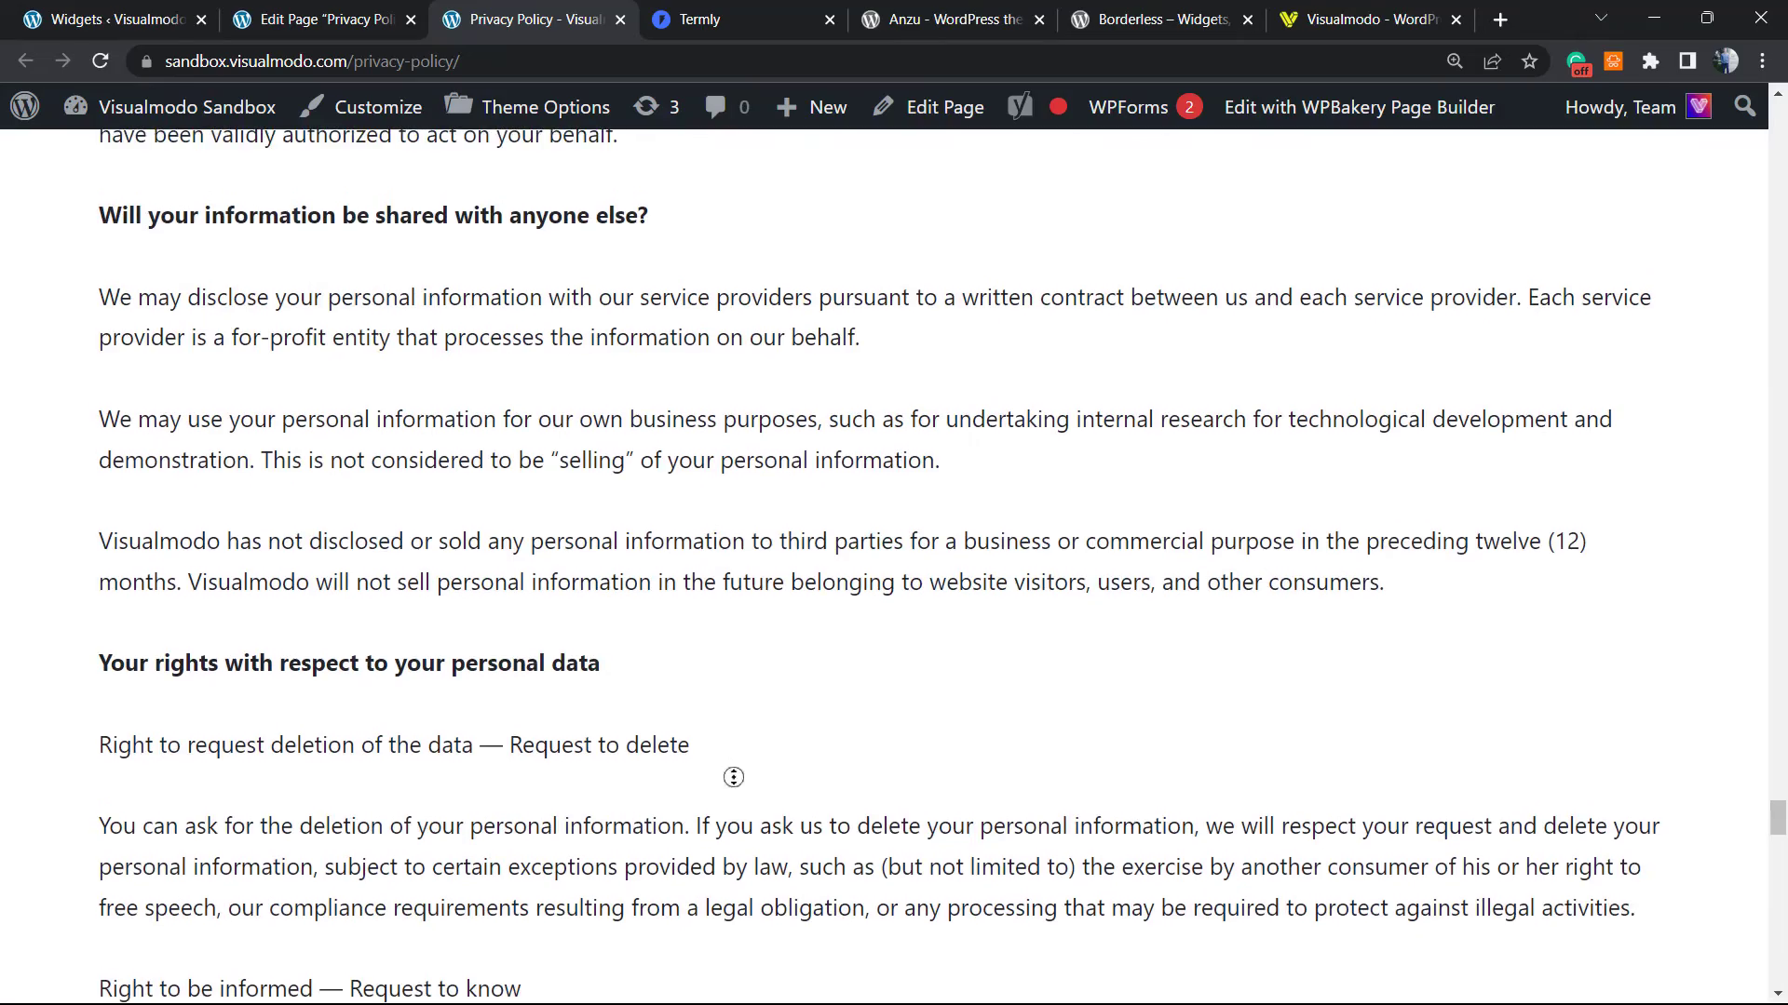
scroll(597, 385, up, 20)
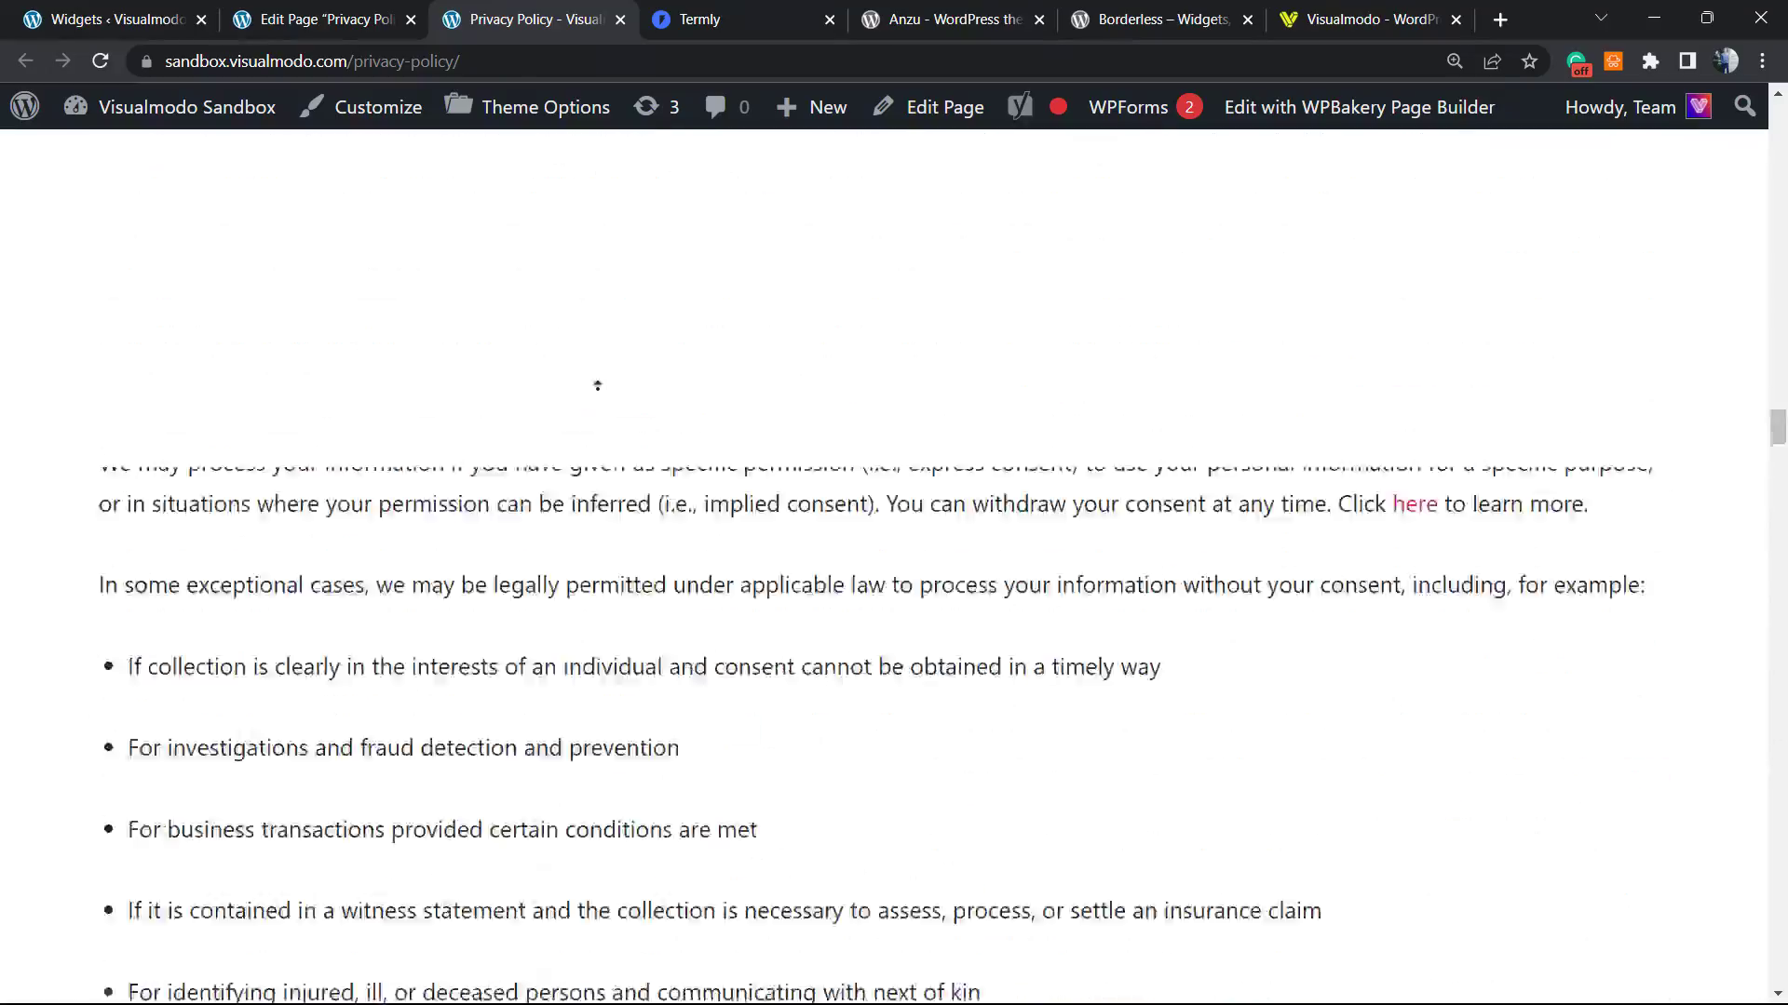
scroll(598, 385, up, 20)
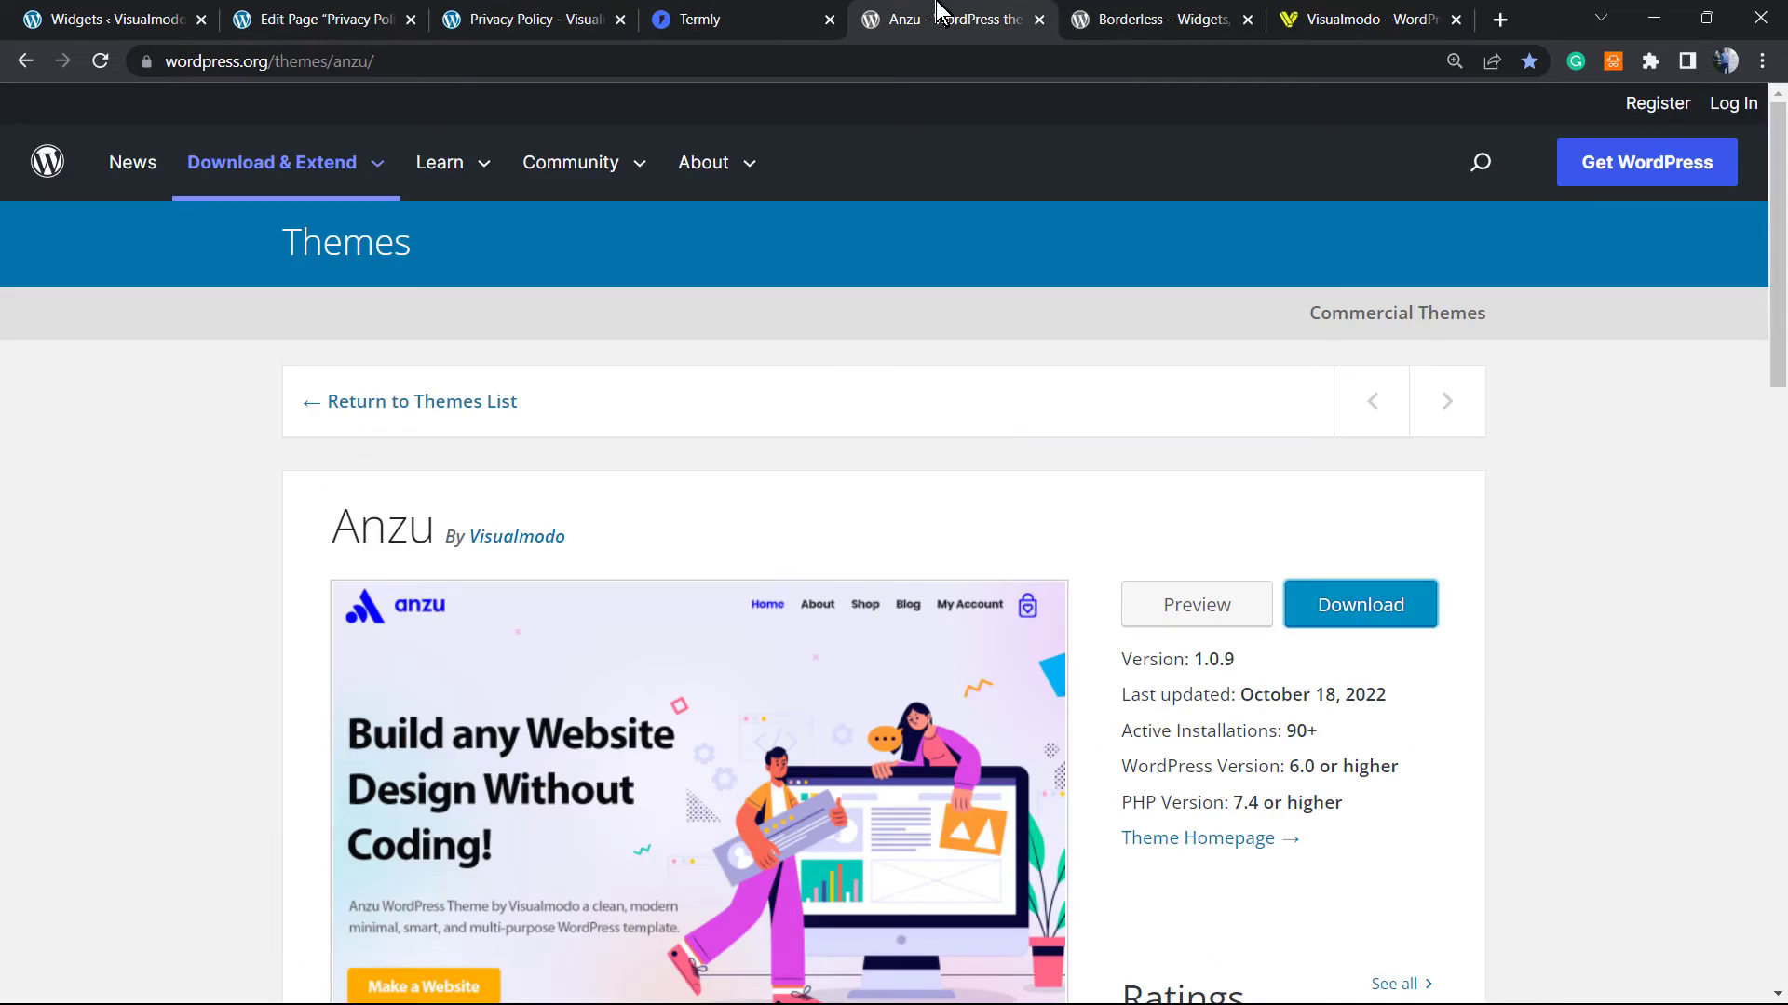
click(934, 17)
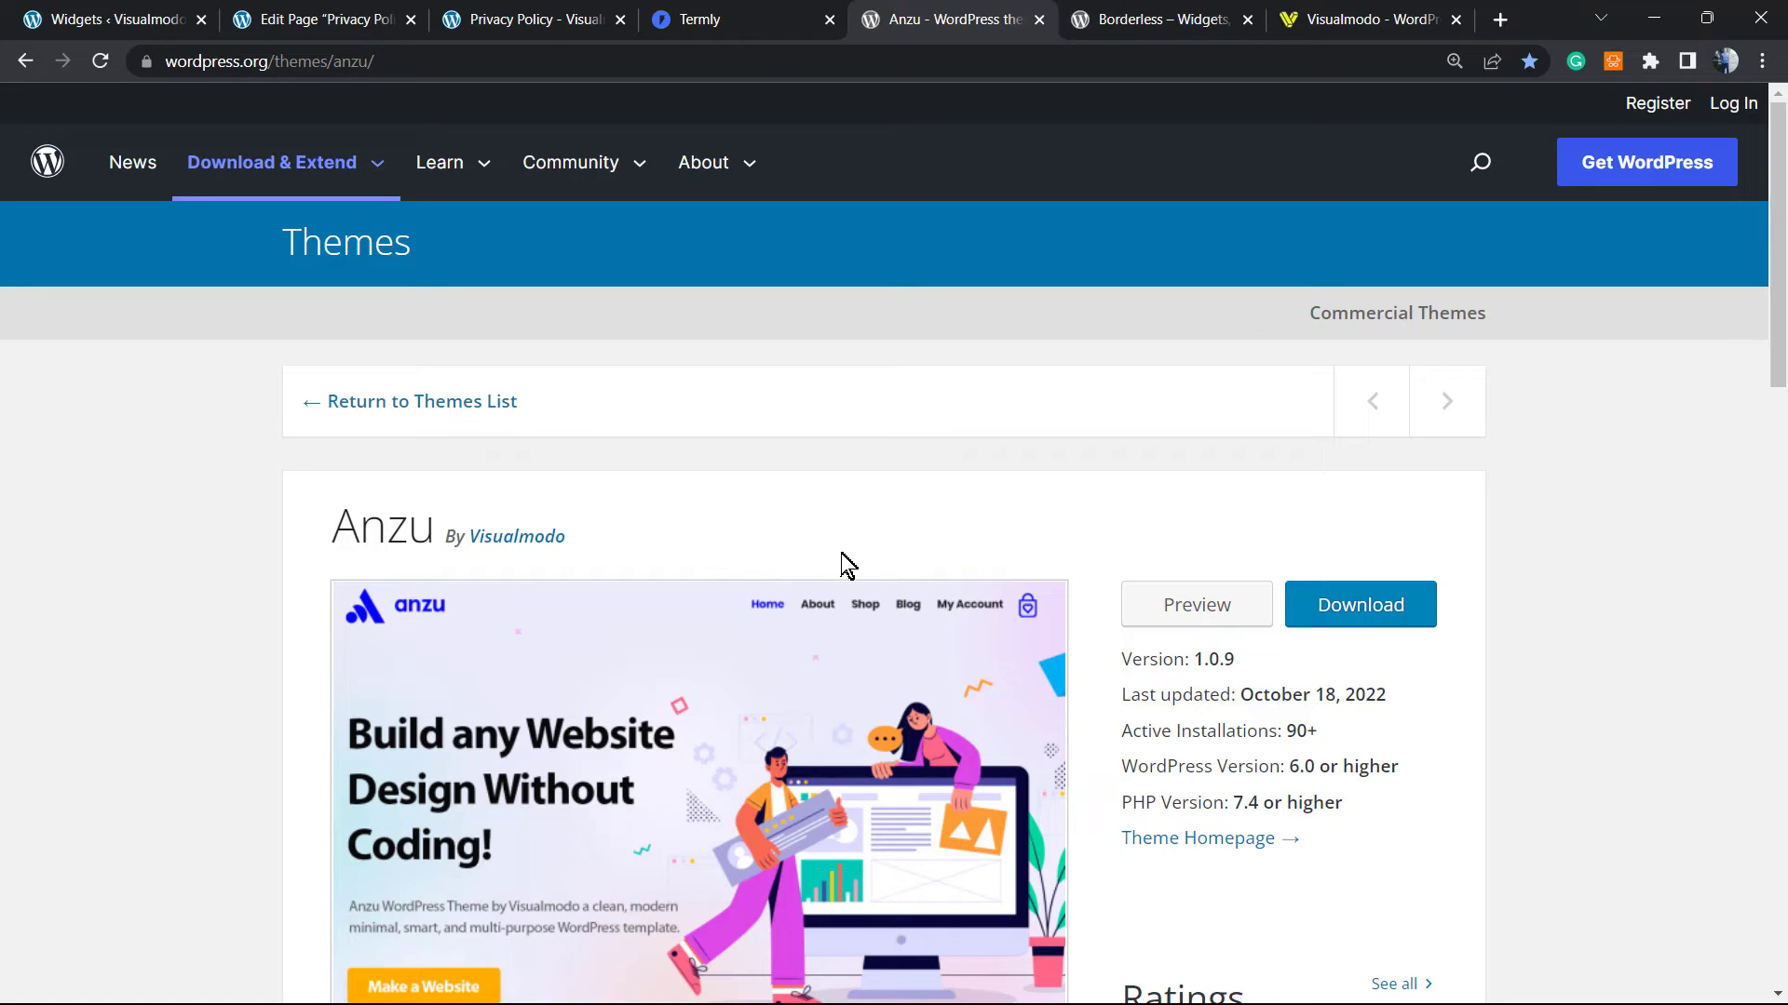
- Scroll through Visualmodo's Anzu theme page on WordPress.org, highlighting the Anzu title
scroll(847, 566, down, 3)
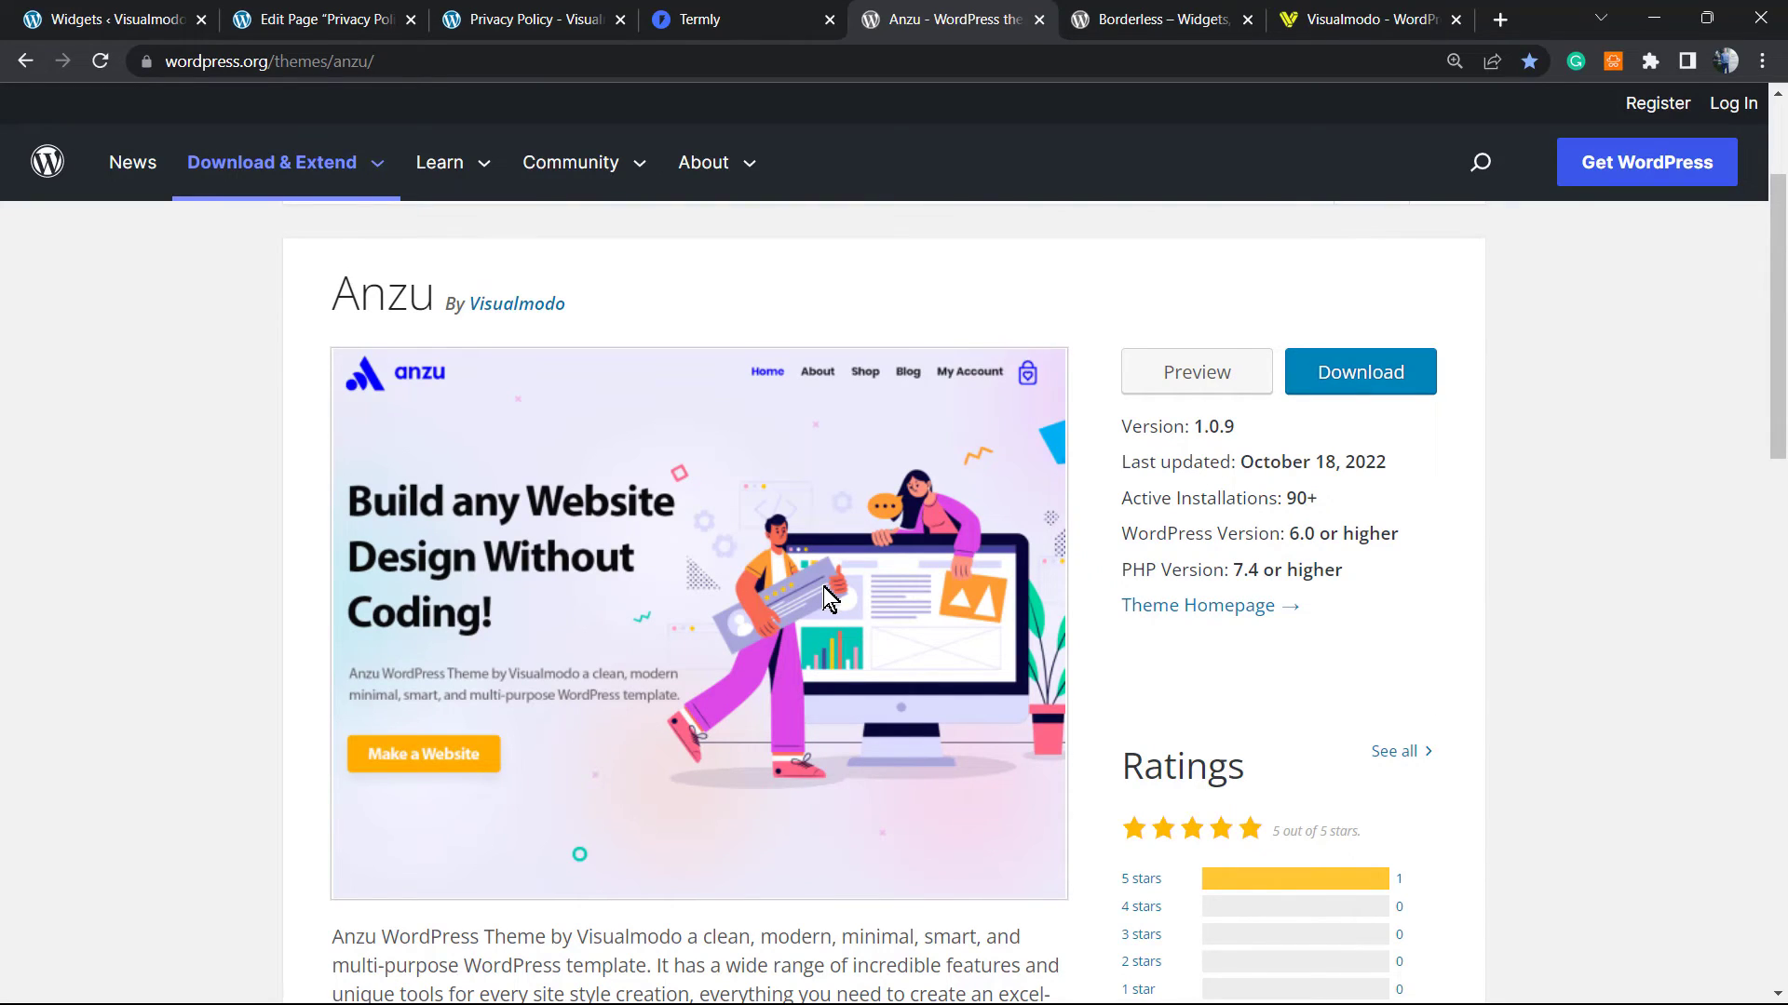
double_click(359, 288)
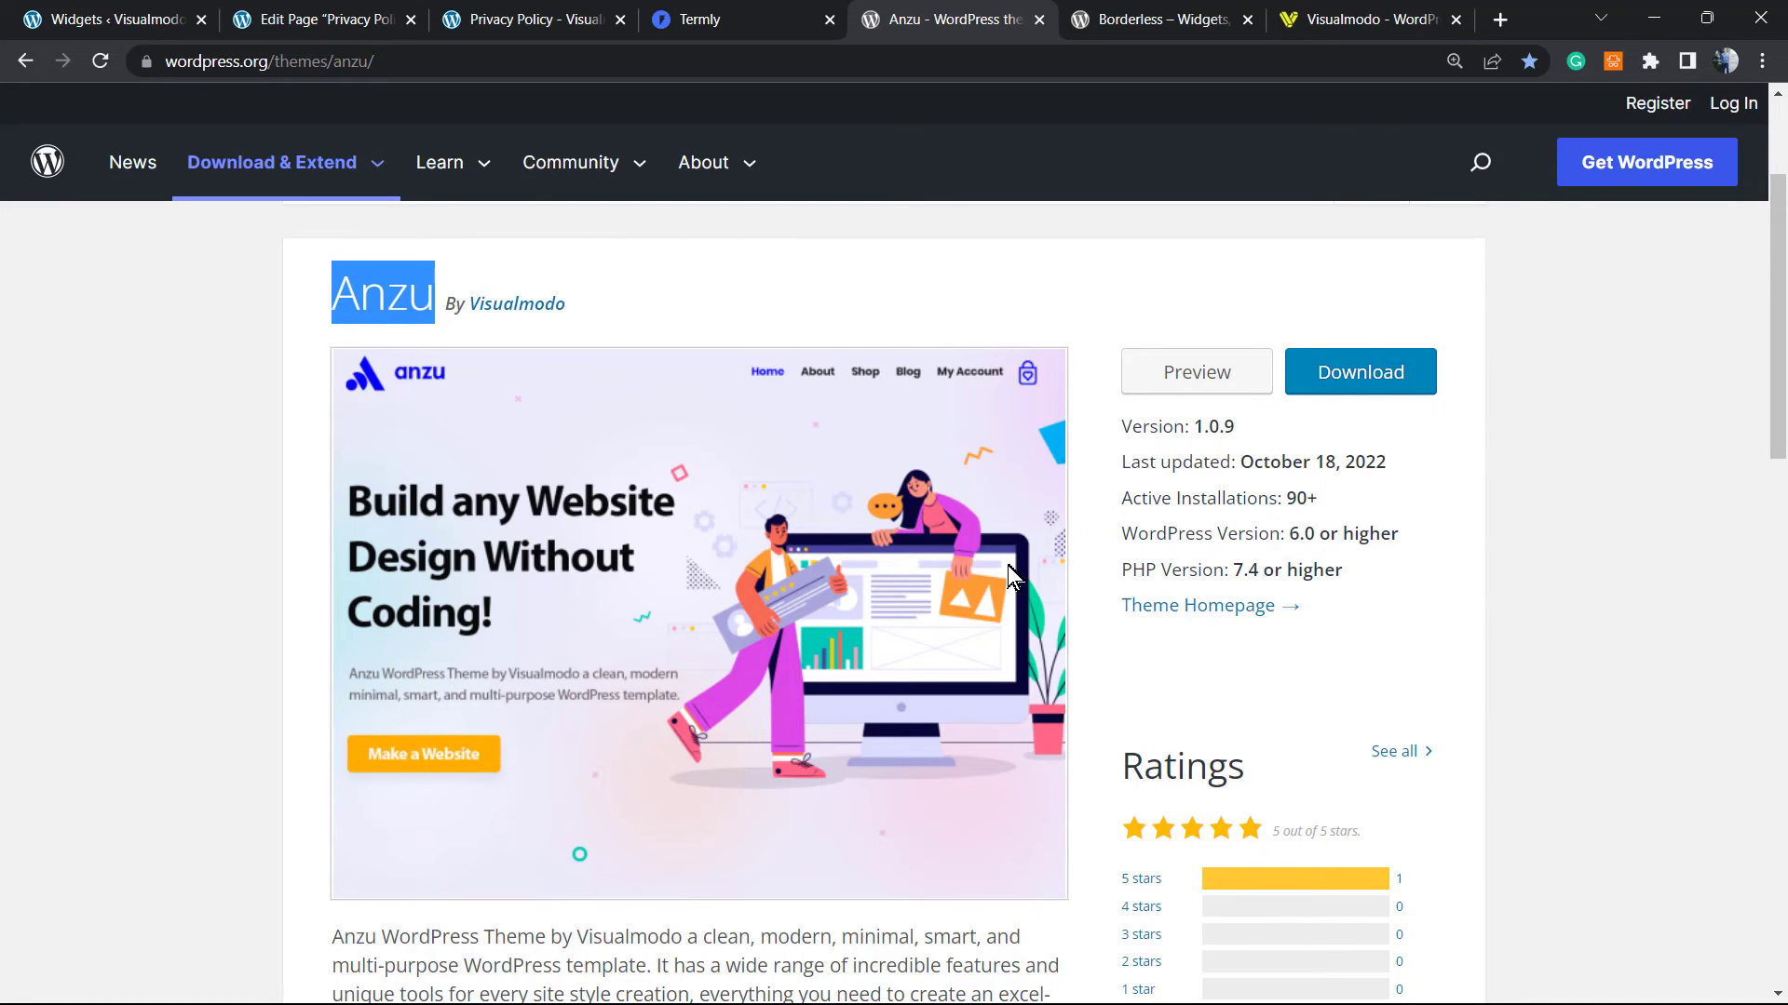
scroll(1063, 597, up, 3)
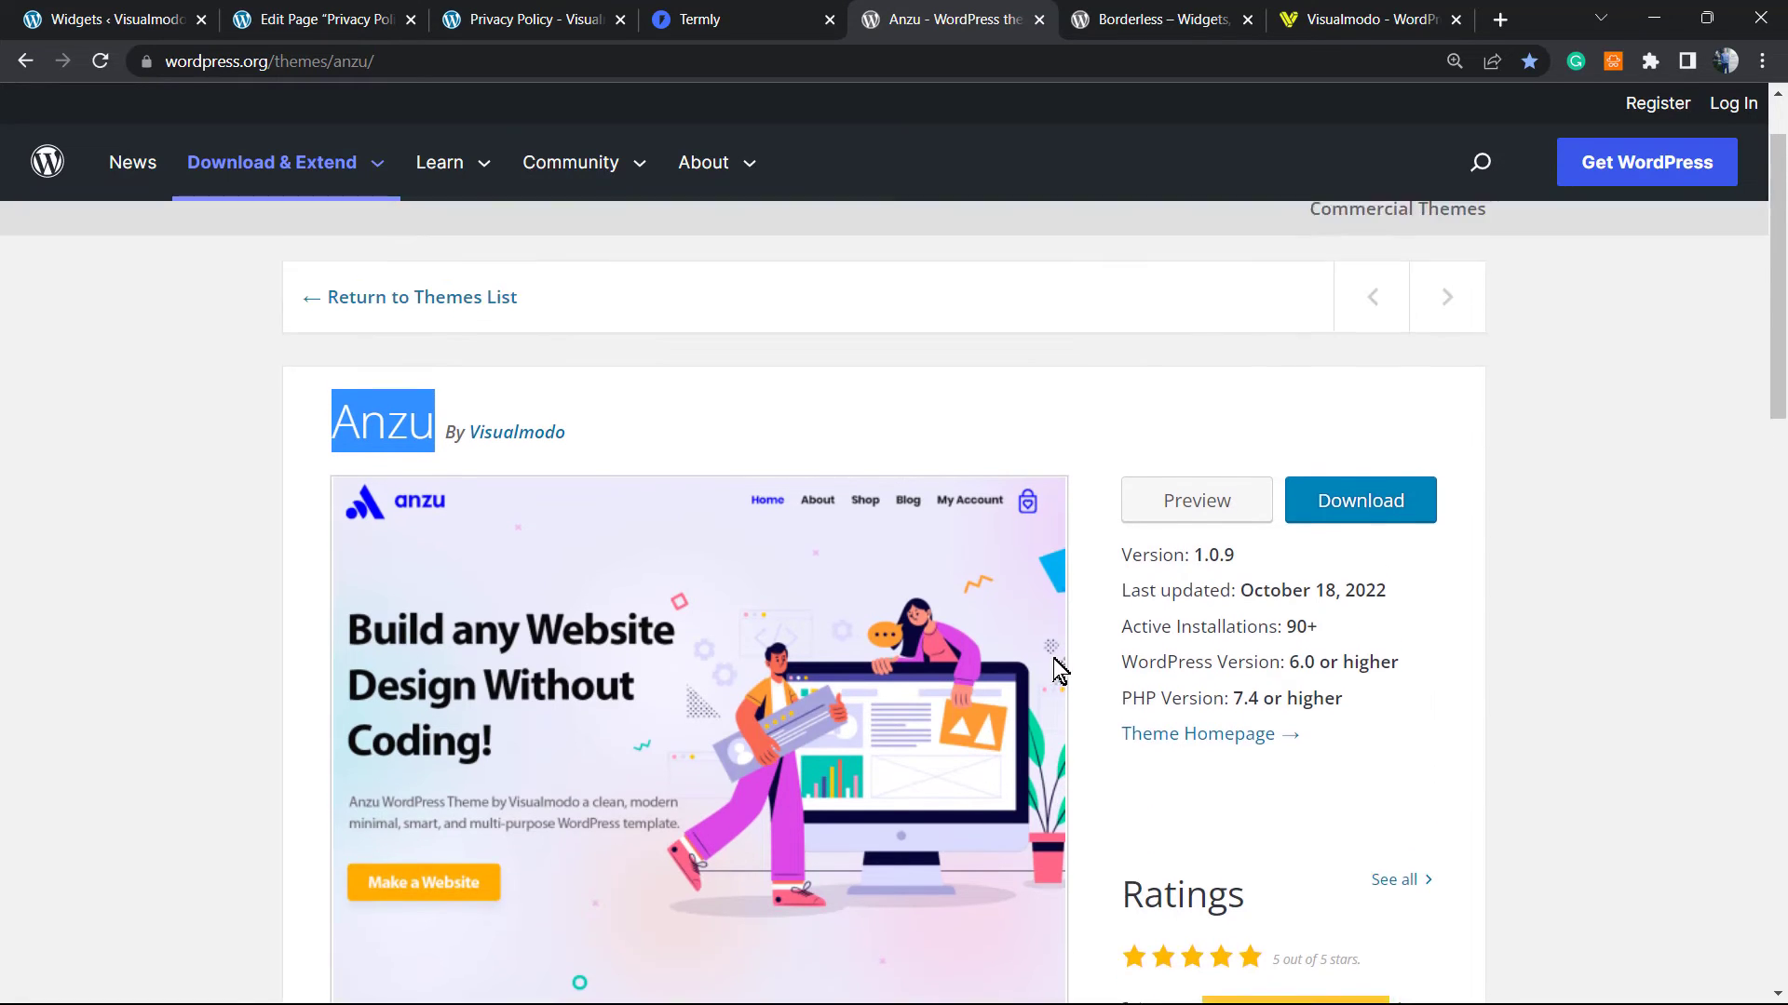
click(1175, 17)
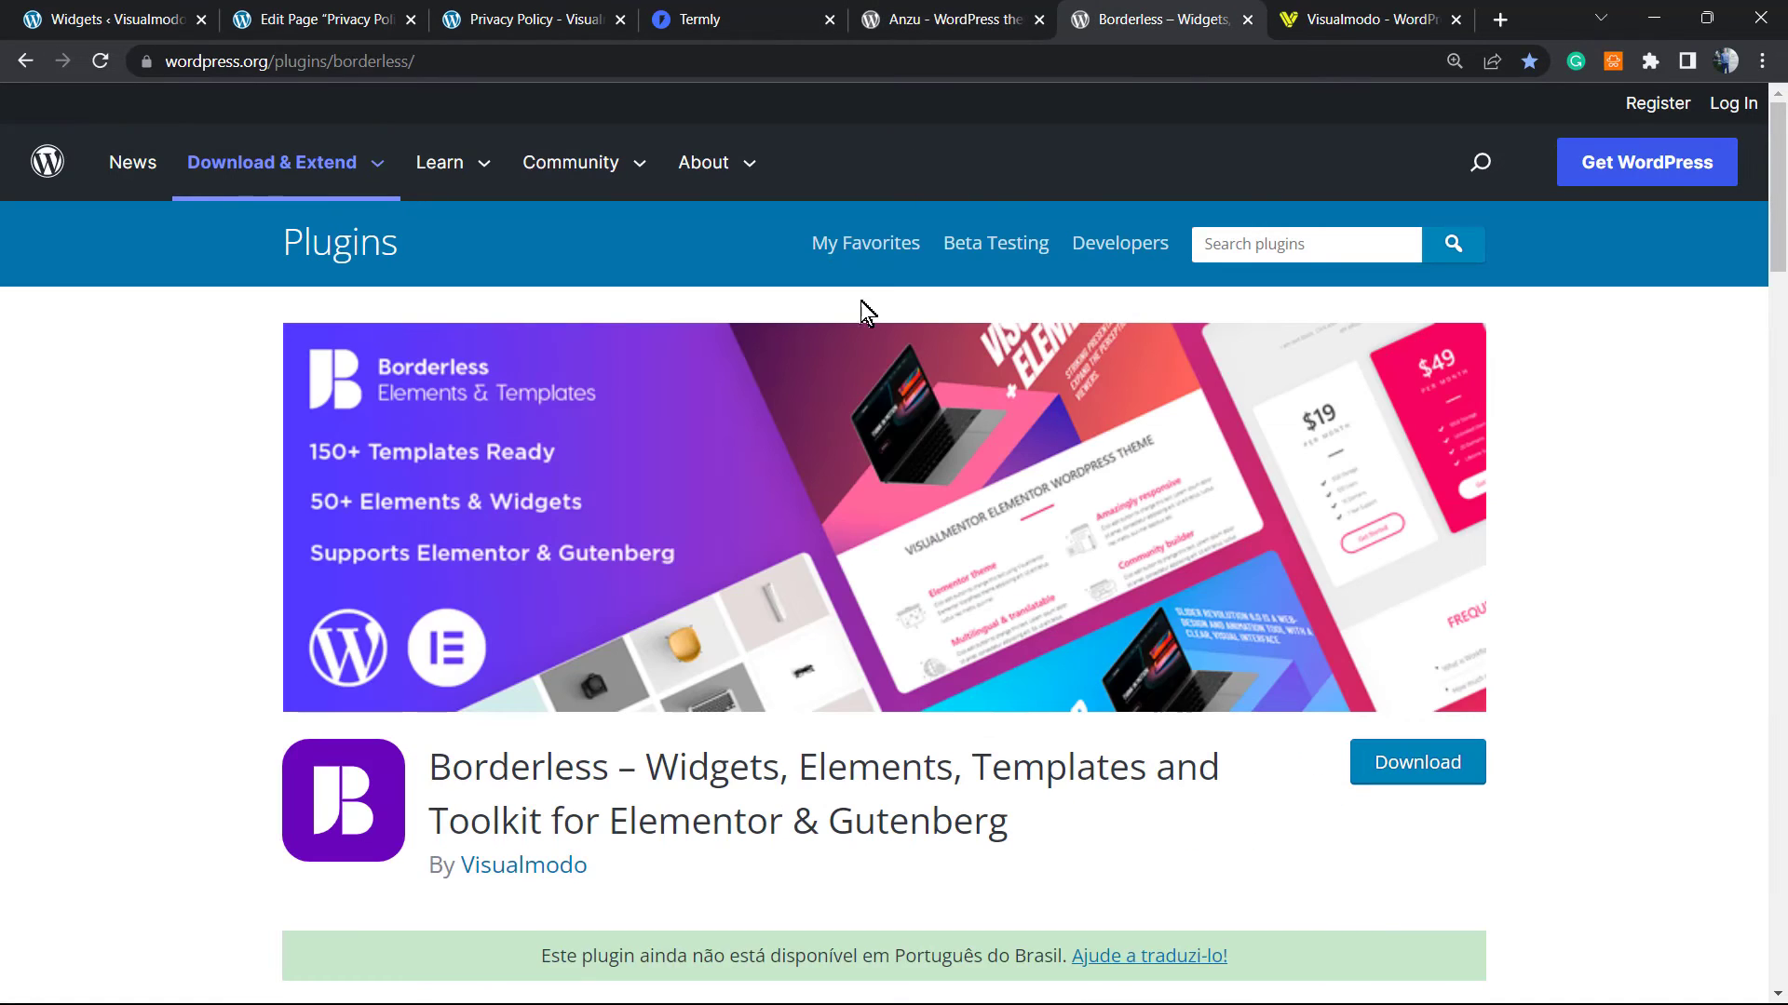
- Highlight the words Widgets, Elements, Toolkit and Borderless in the Borderless plugin title
double_click(729, 778)
double_click(847, 766)
click(1051, 760)
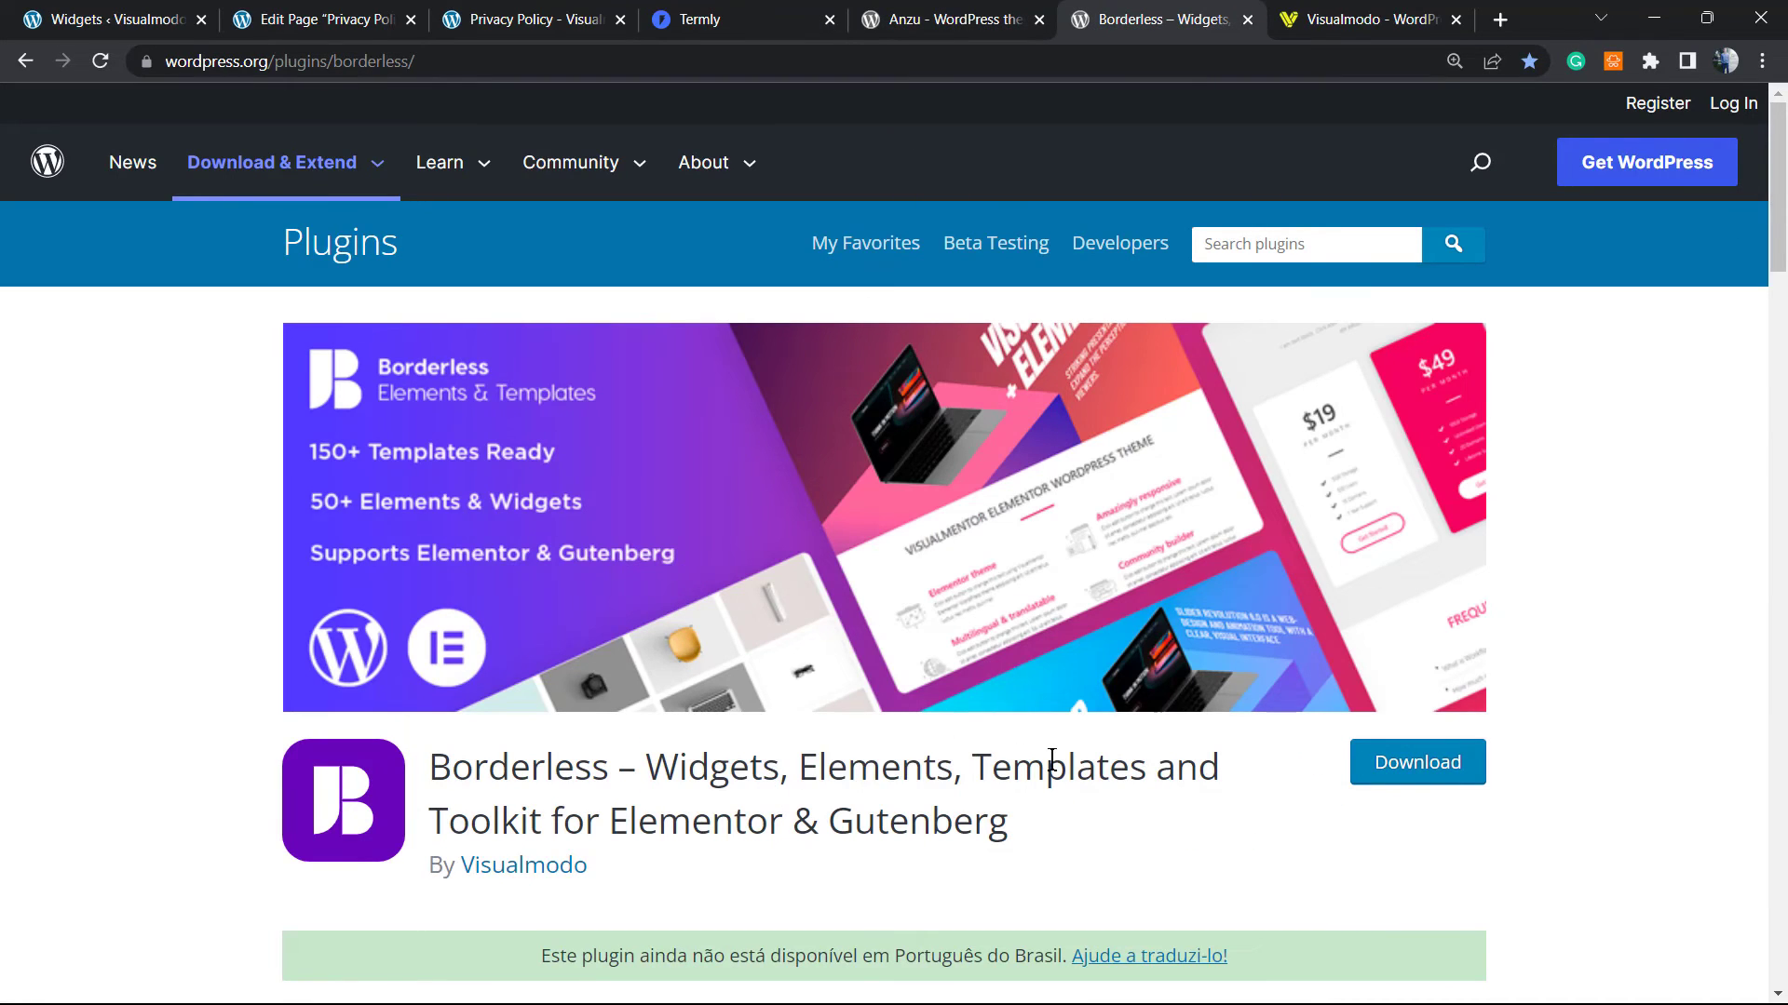
double_click(485, 804)
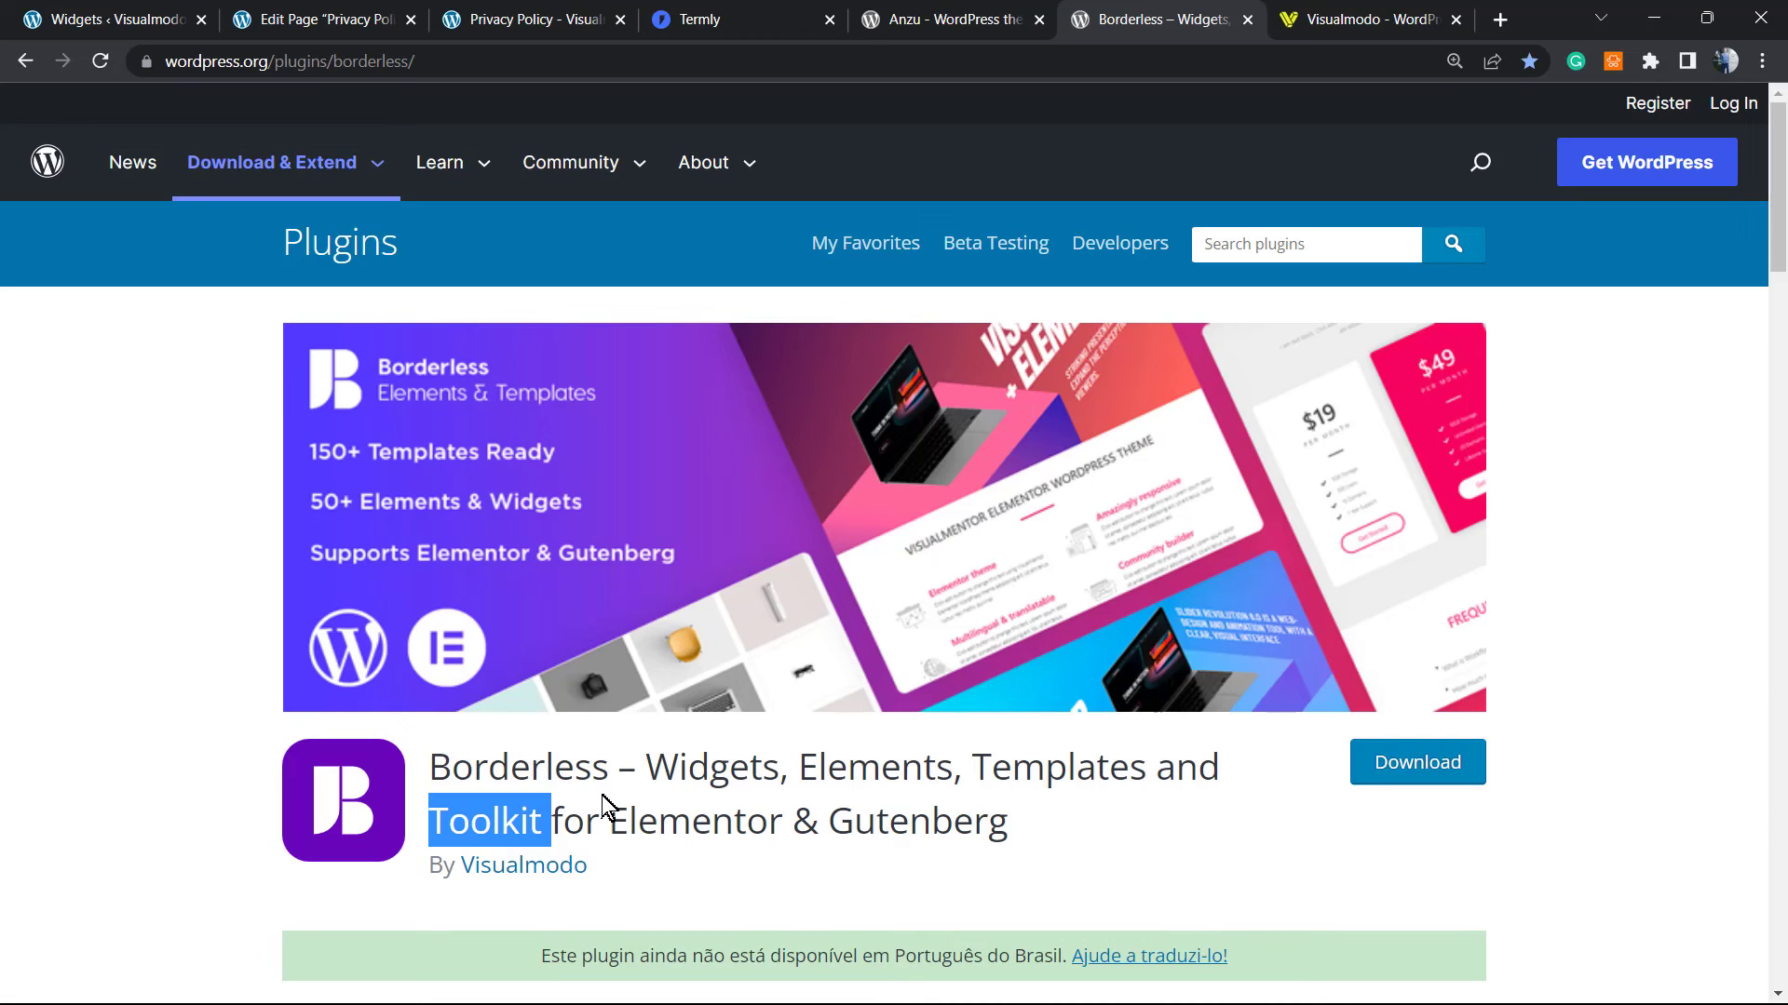
double_click(550, 771)
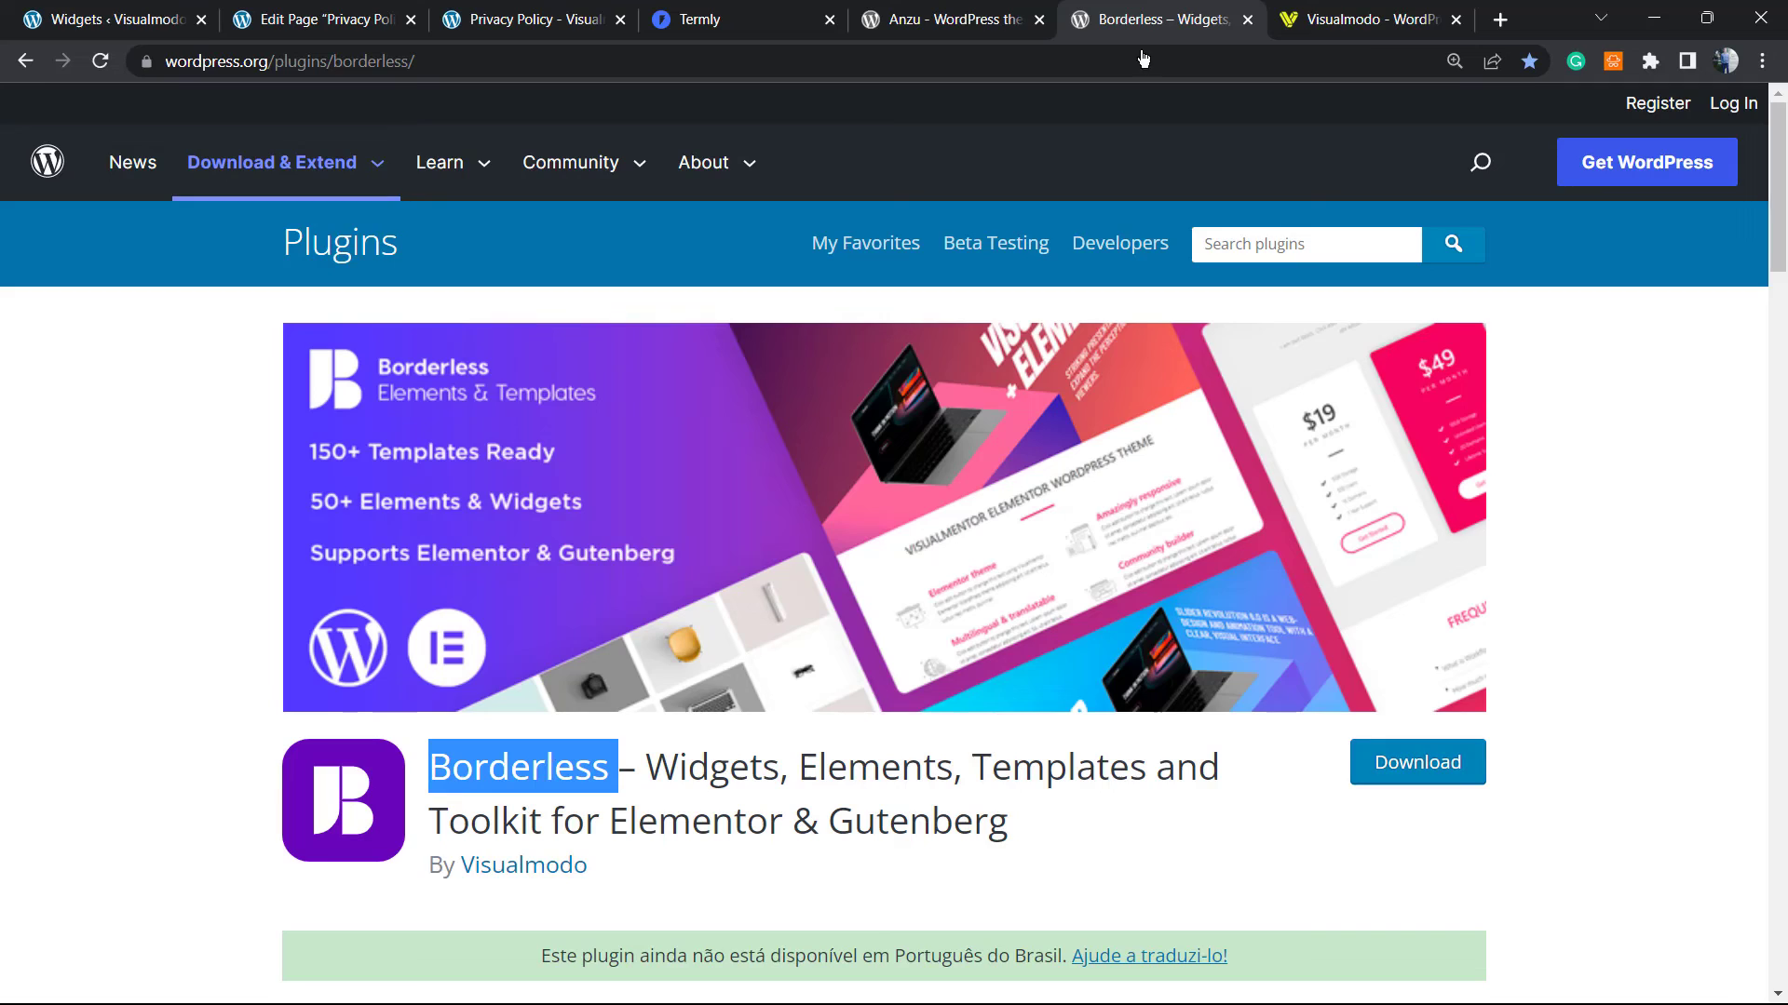
click(1342, 17)
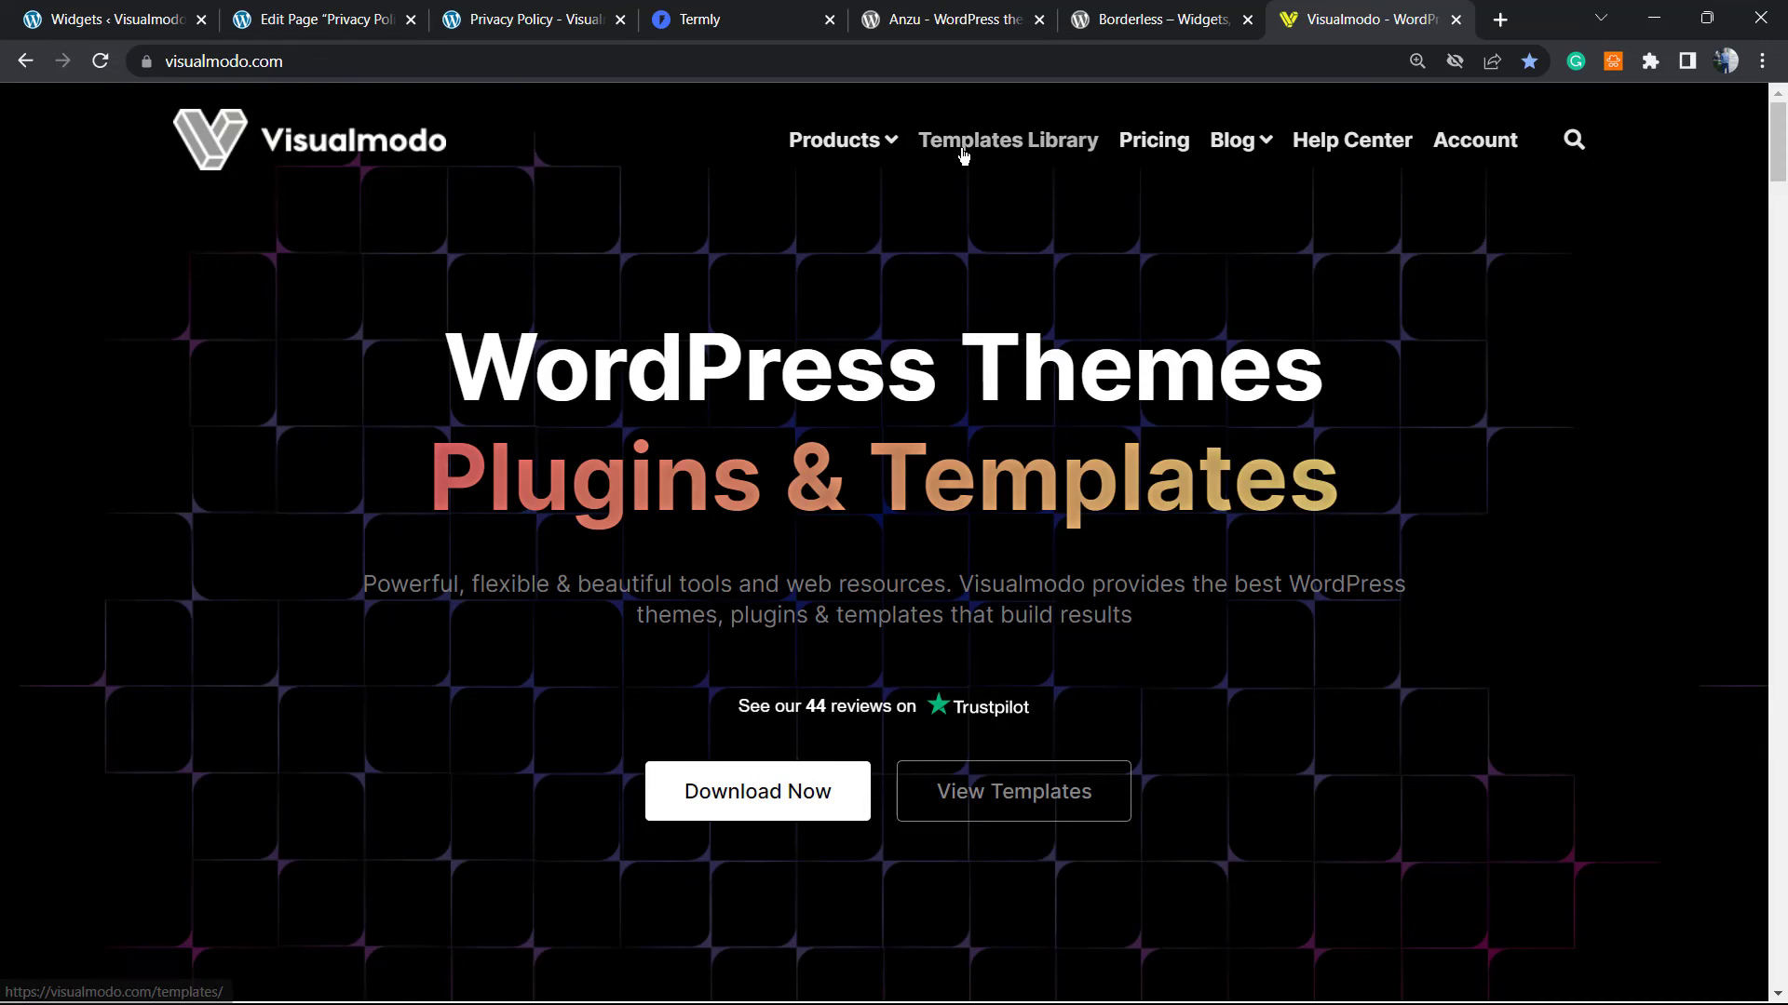
- Open the Templates Library, zoom to 90%, and scroll down to the Hairdresser and Perfume Store templates
click(964, 147)
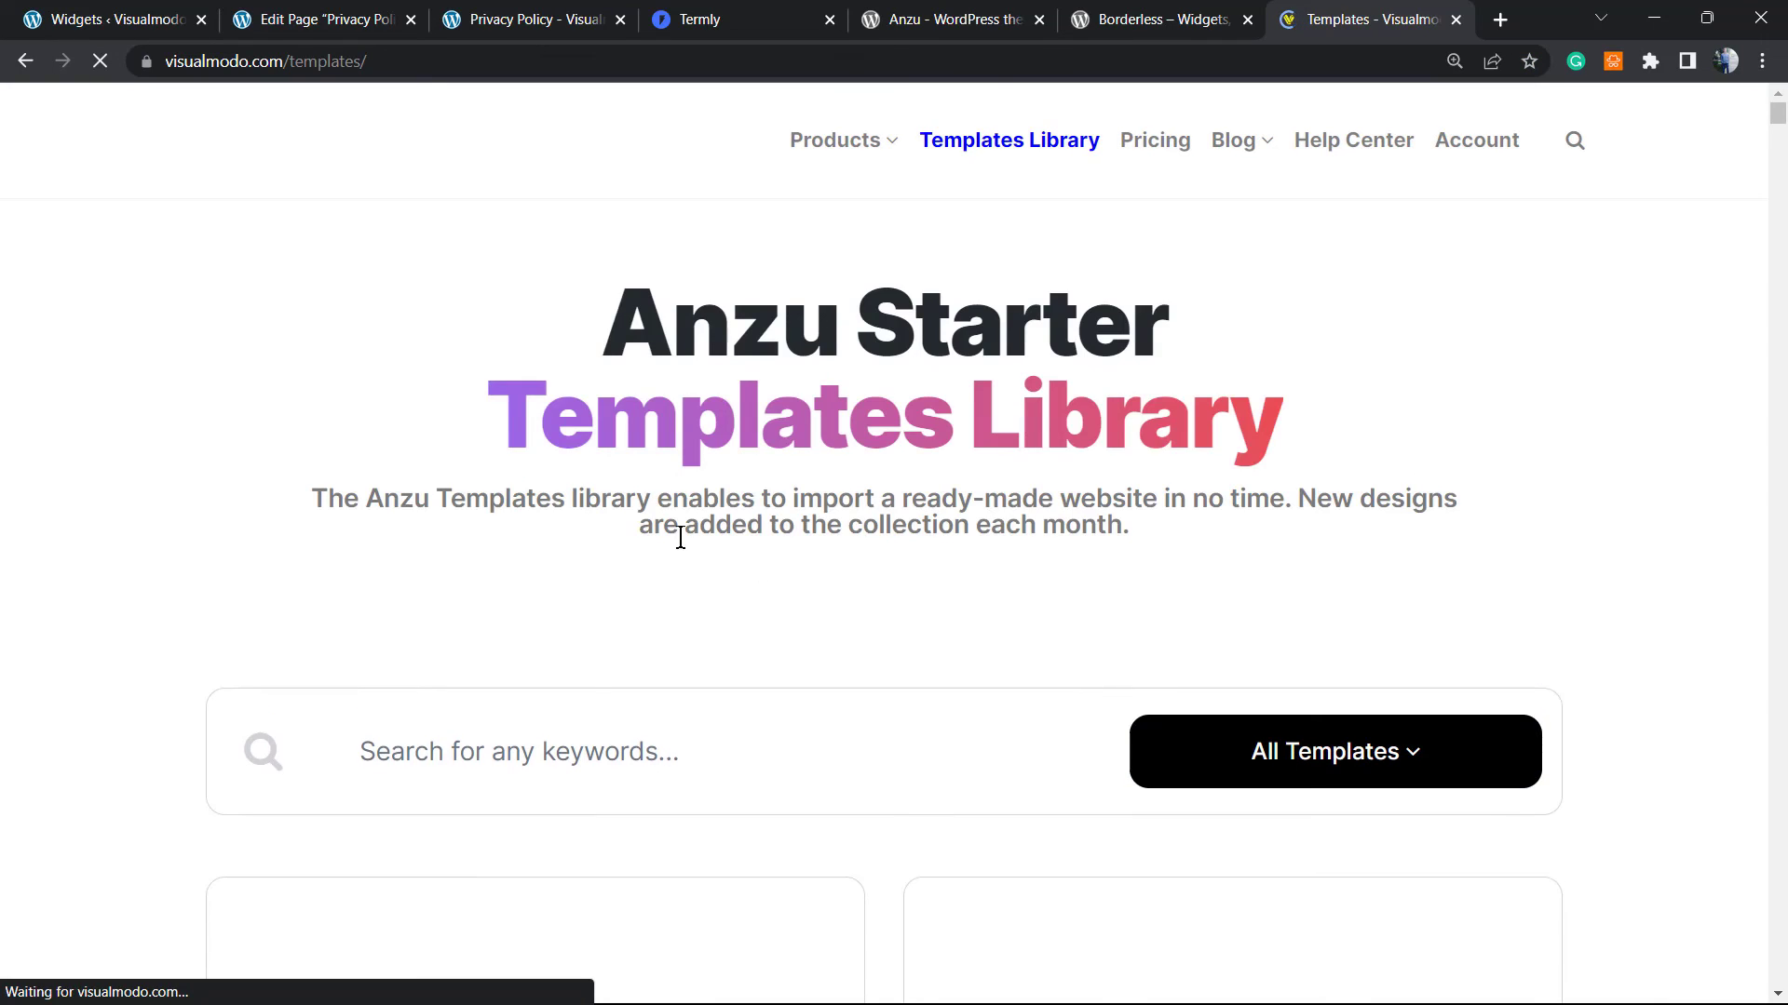
scroll(679, 531, down, 3)
key(ctrl+minus)
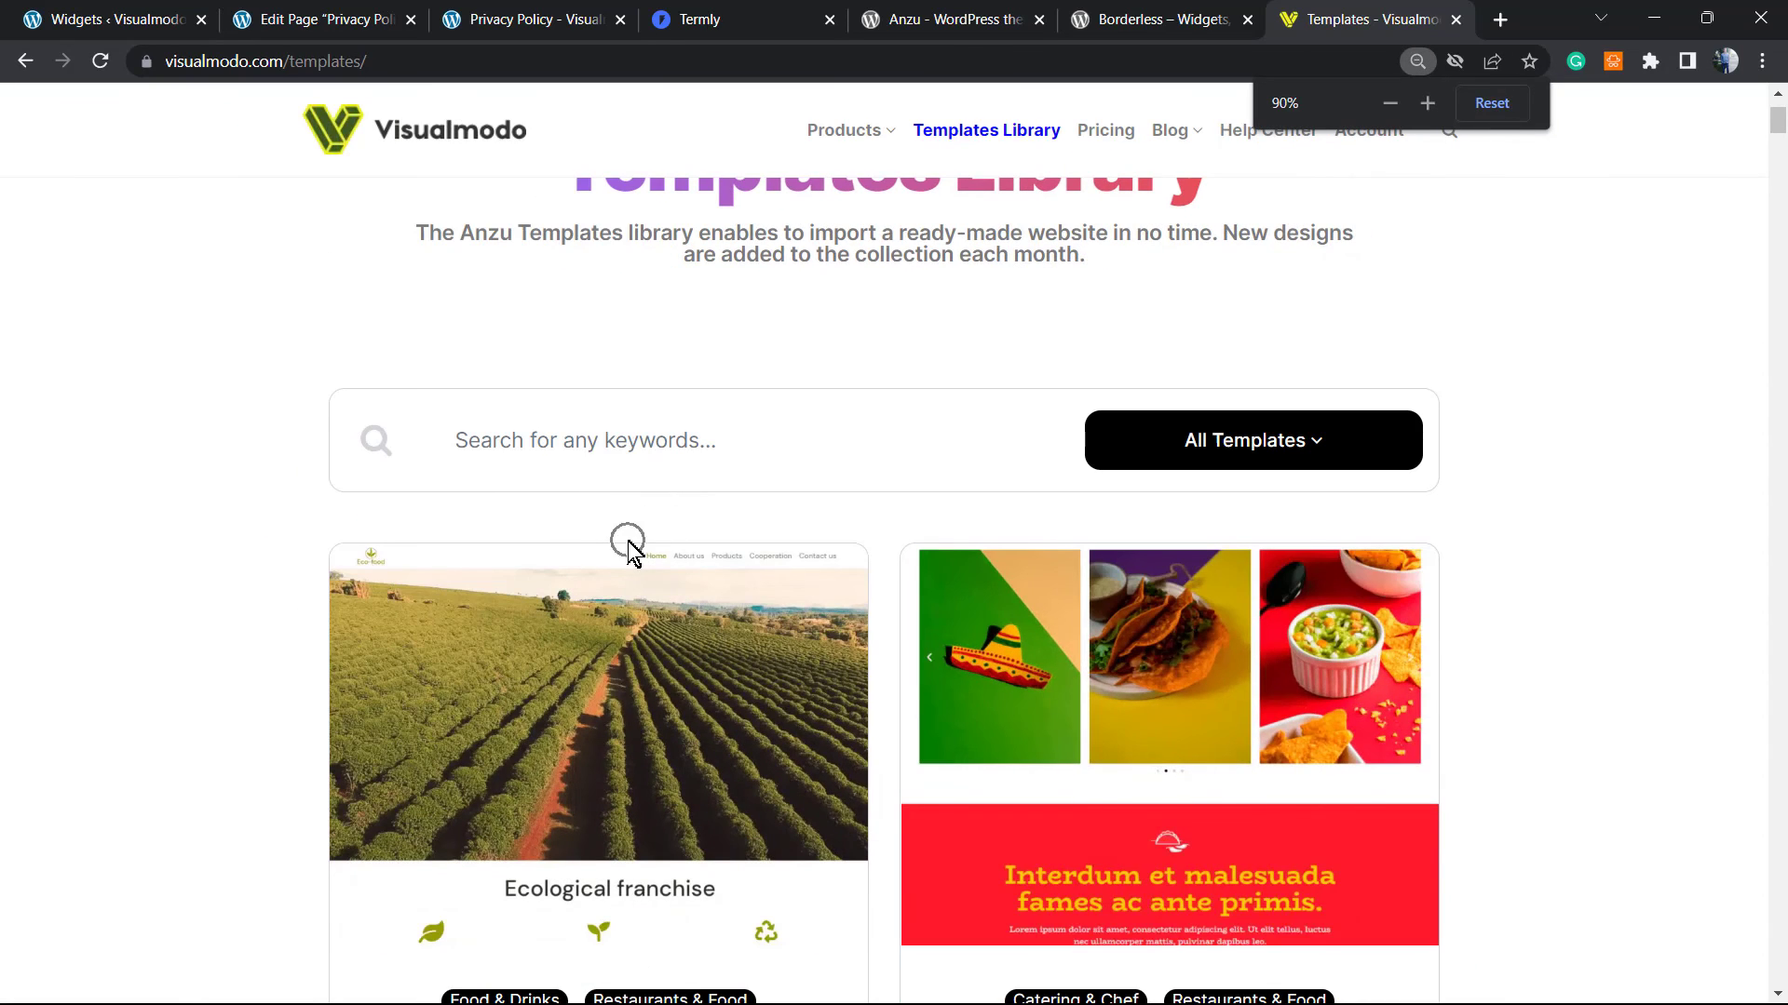
scroll(623, 532, down, 8)
scroll(624, 538, down, 20)
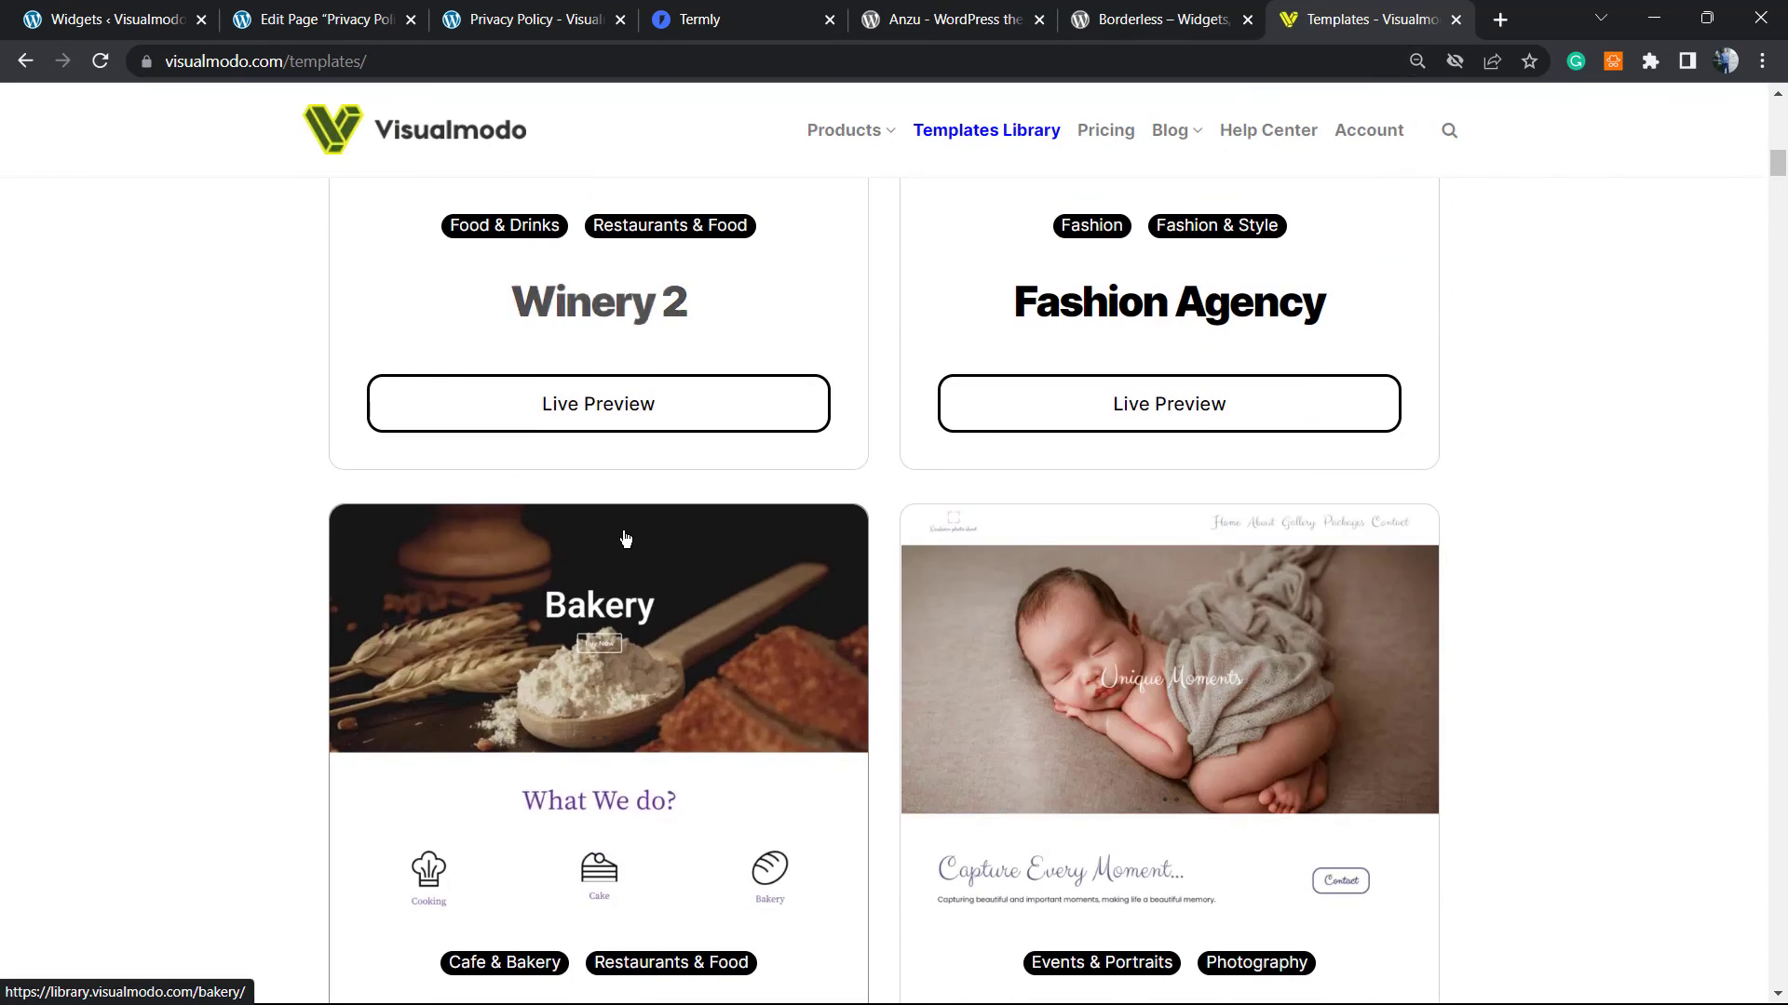
scroll(623, 530, down, 11)
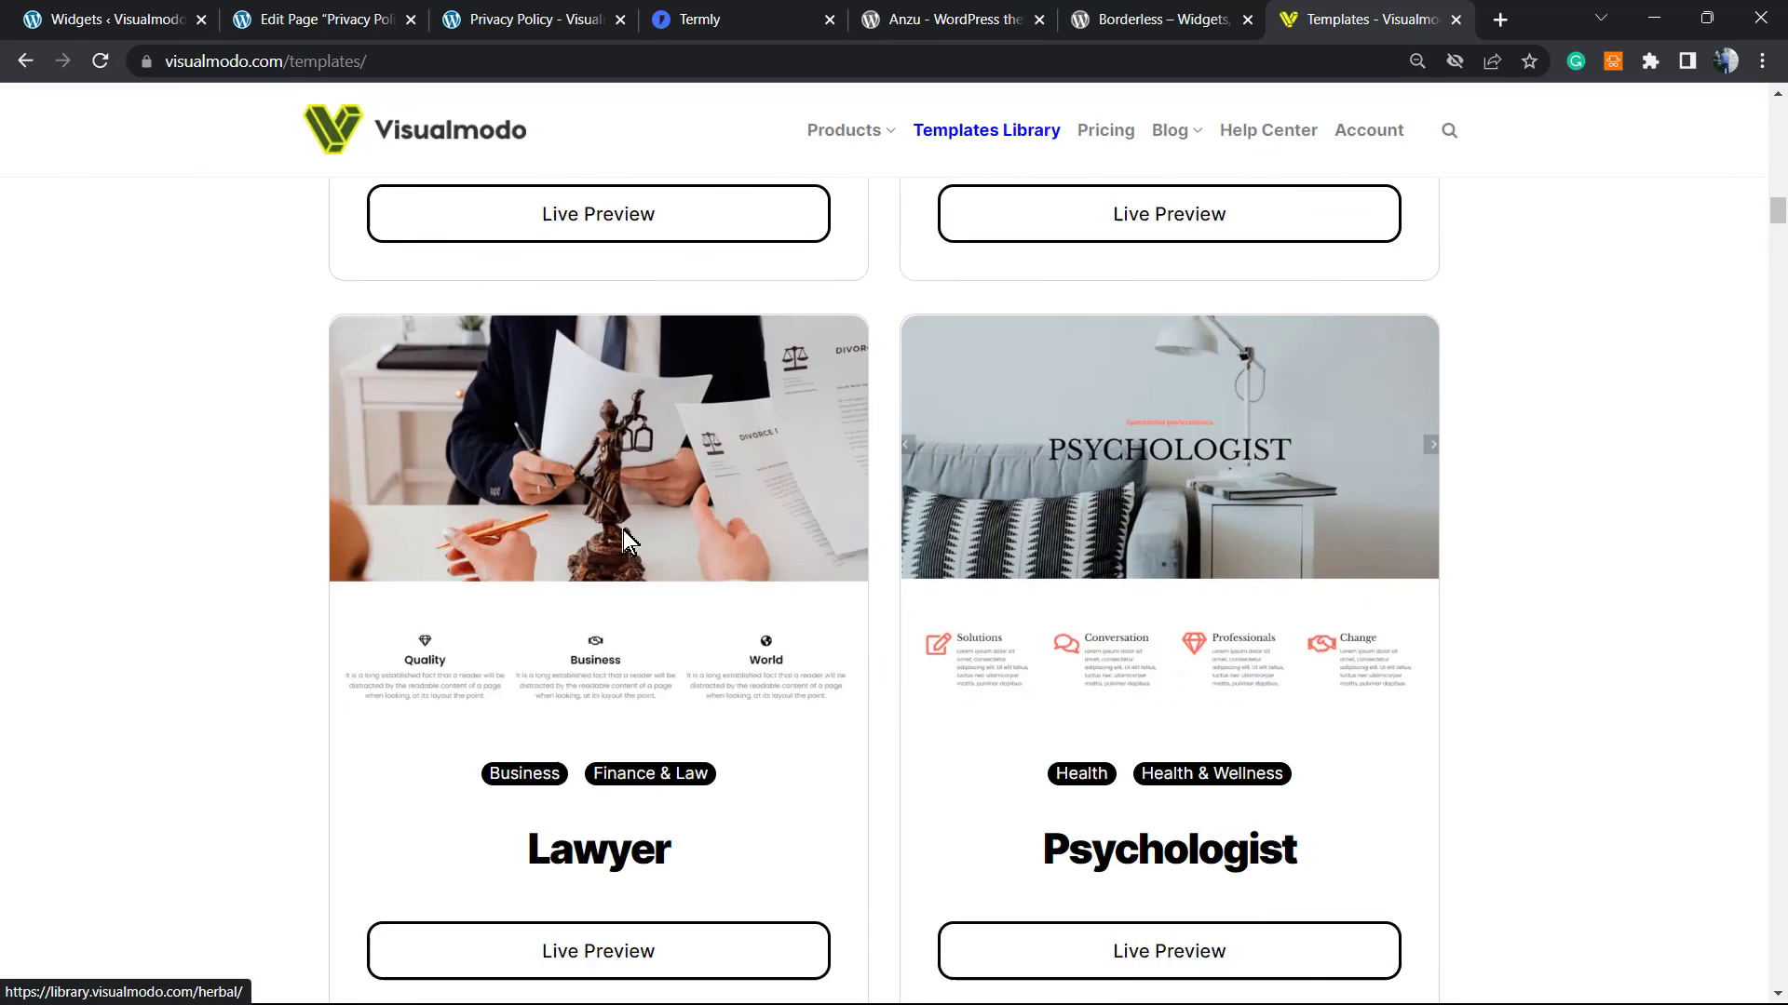
scroll(623, 529, down, 3)
scroll(619, 548, down, 2)
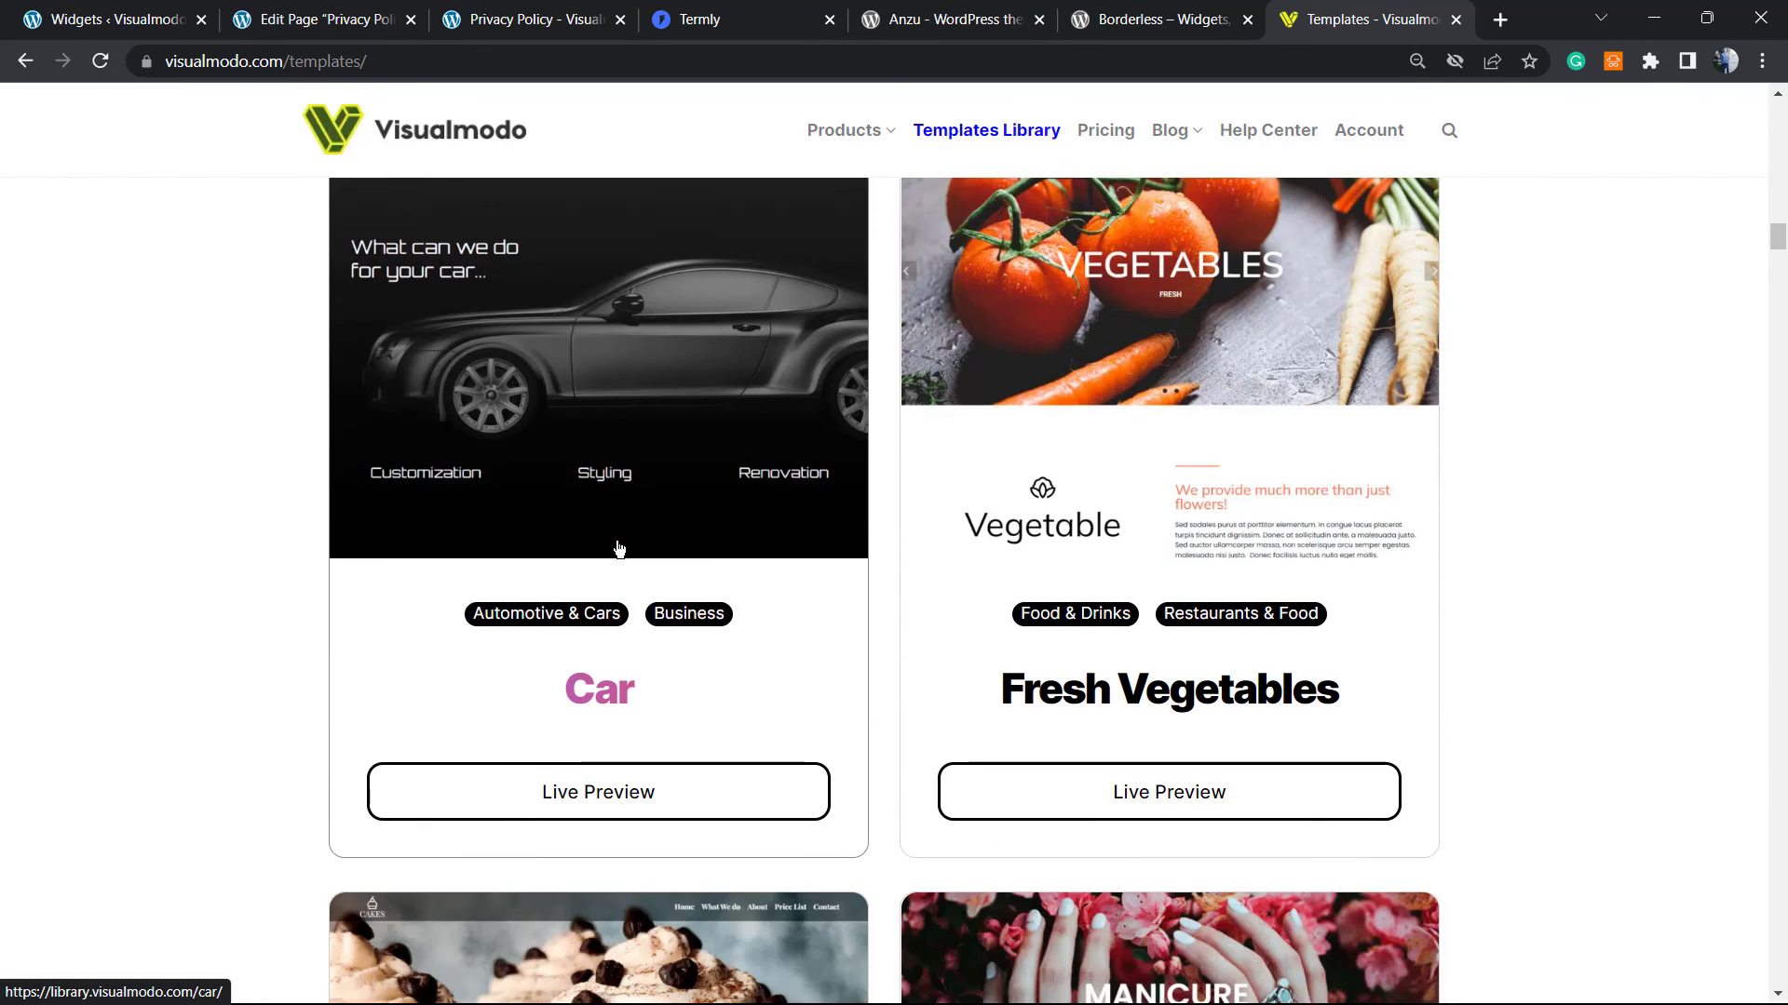
scroll(619, 548, down, 10)
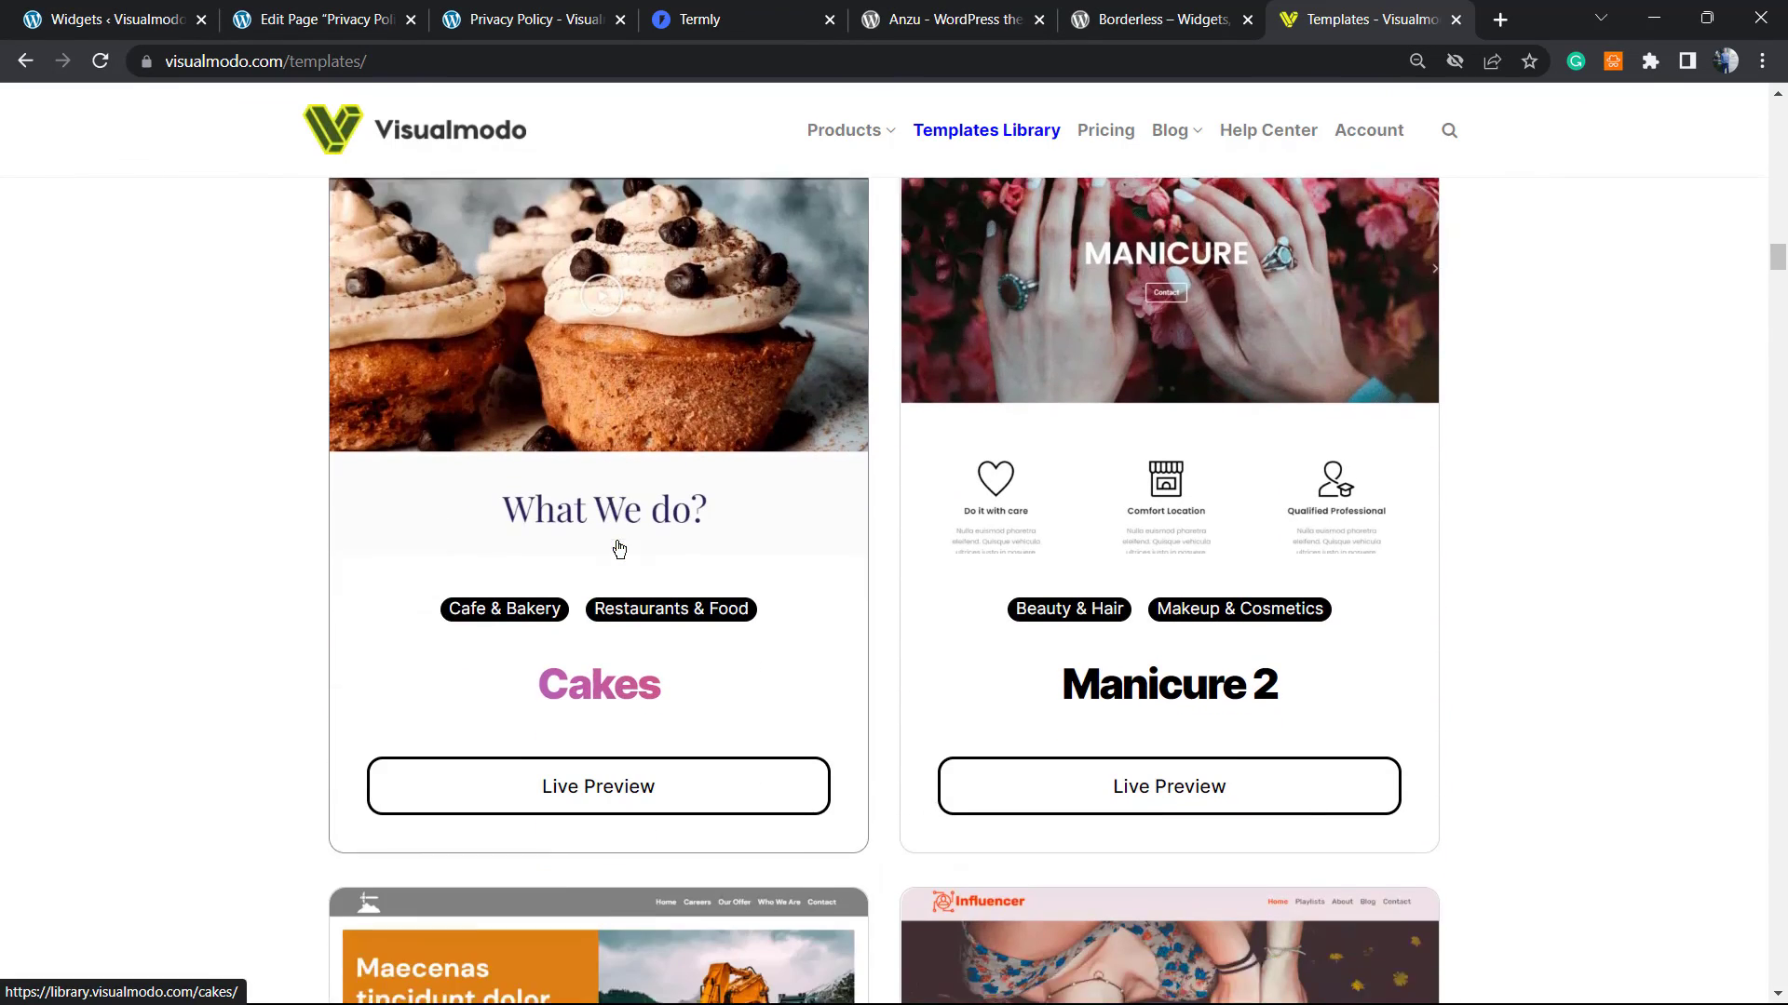
scroll(619, 549, down, 12)
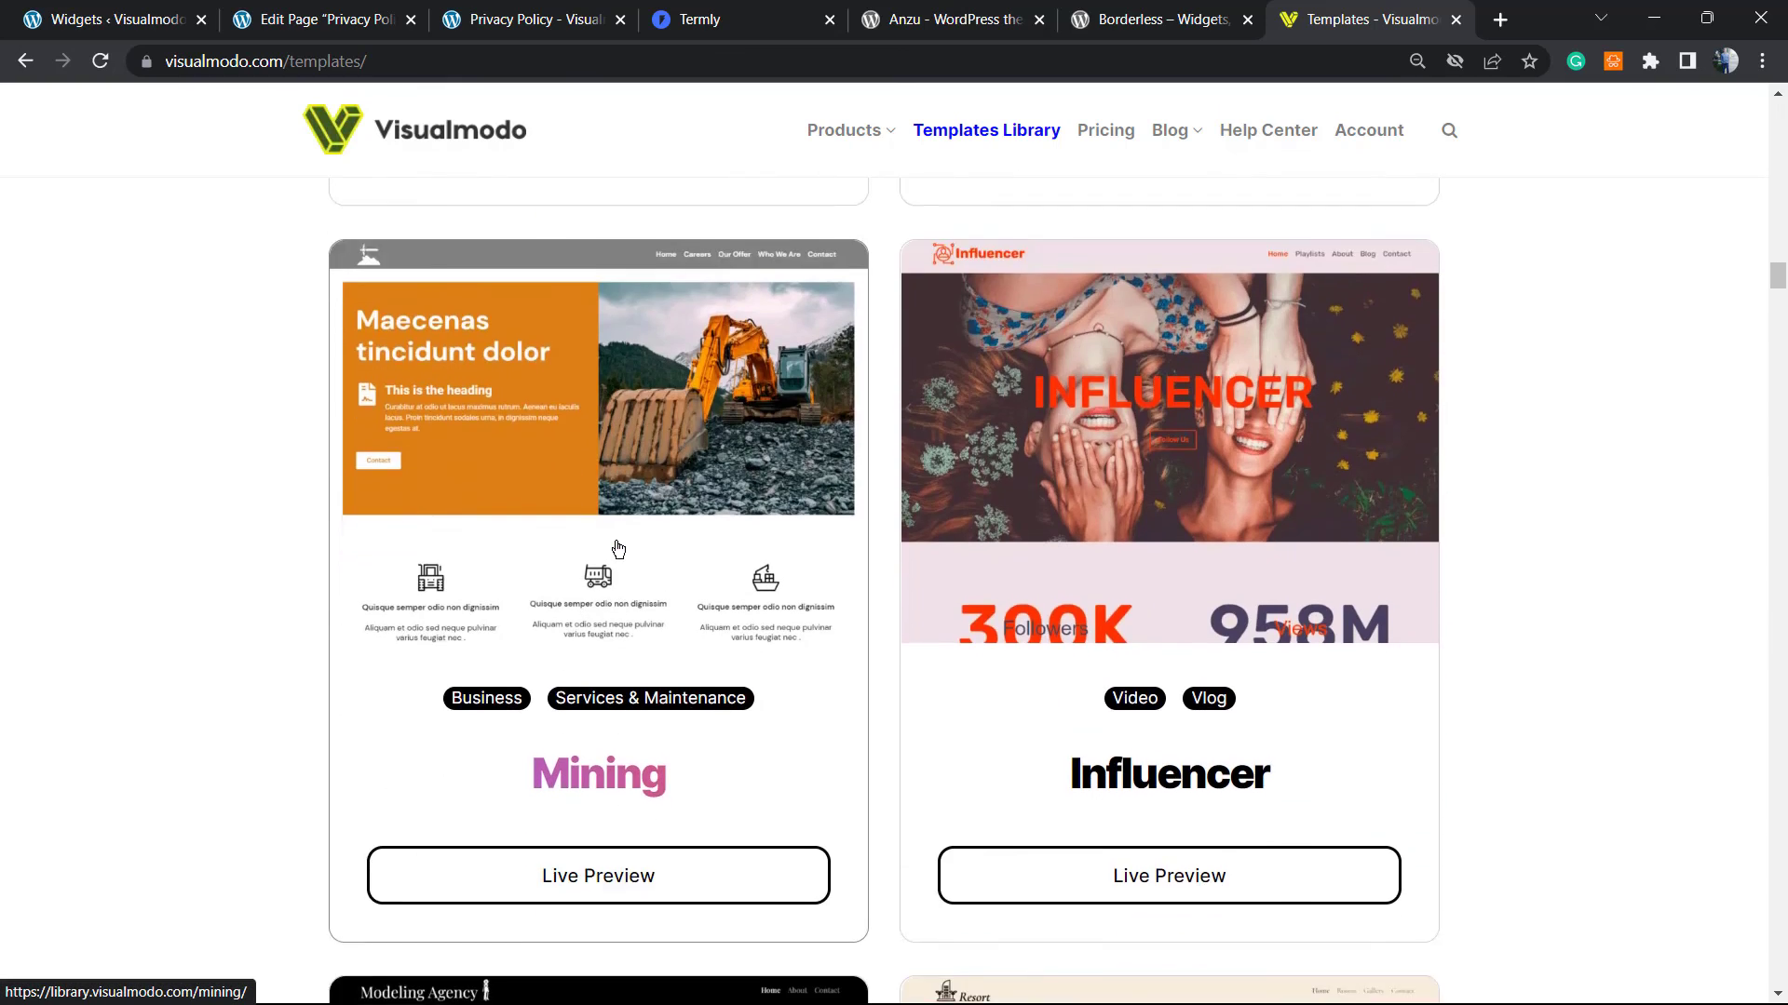
scroll(619, 548, down, 18)
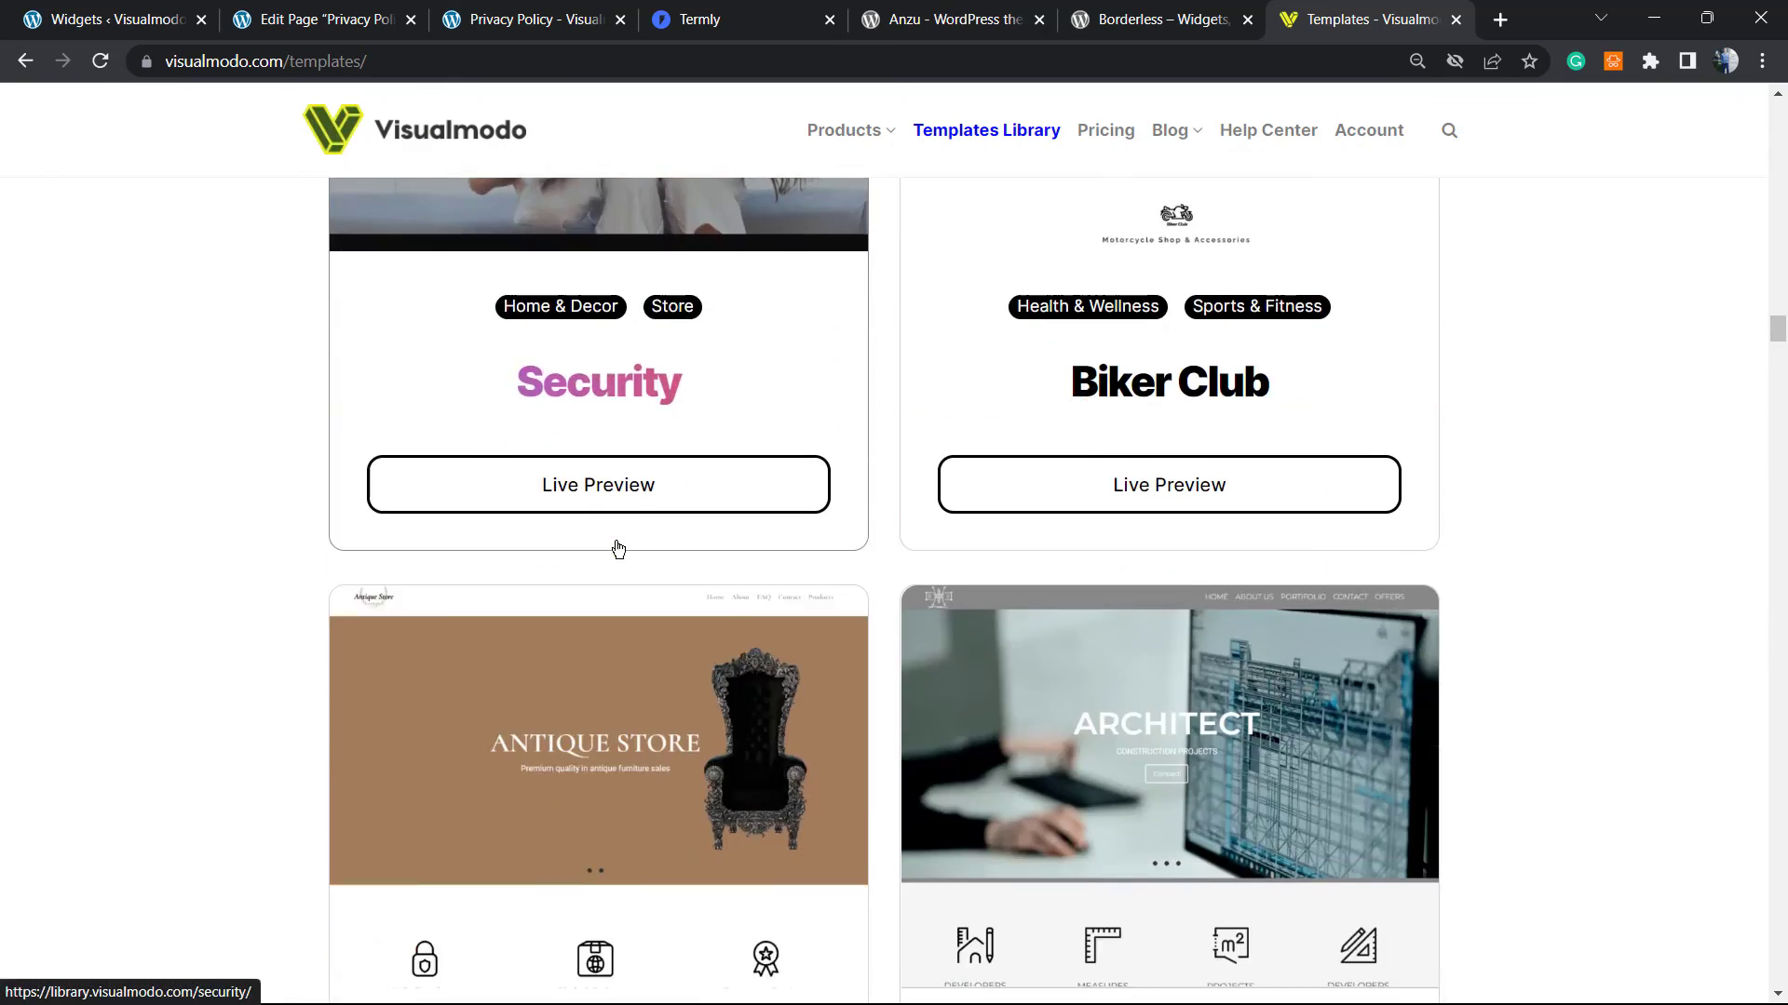
scroll(622, 551, down, 20)
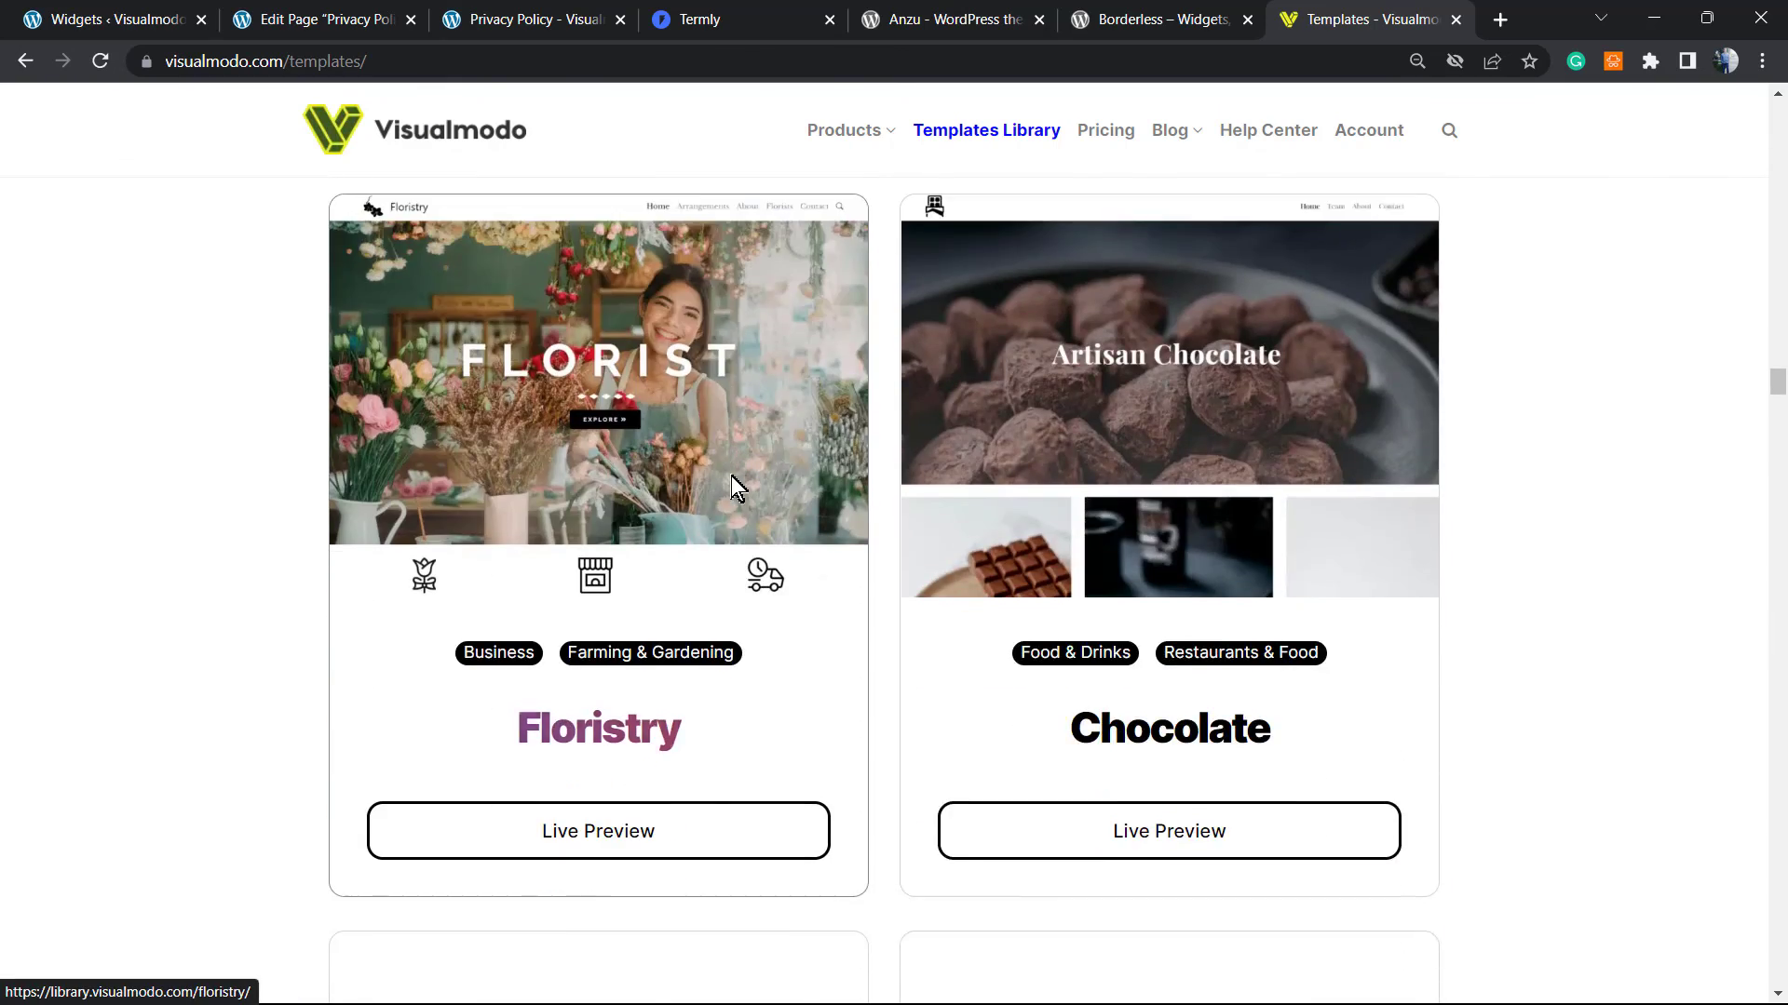
scroll(732, 476, down, 20)
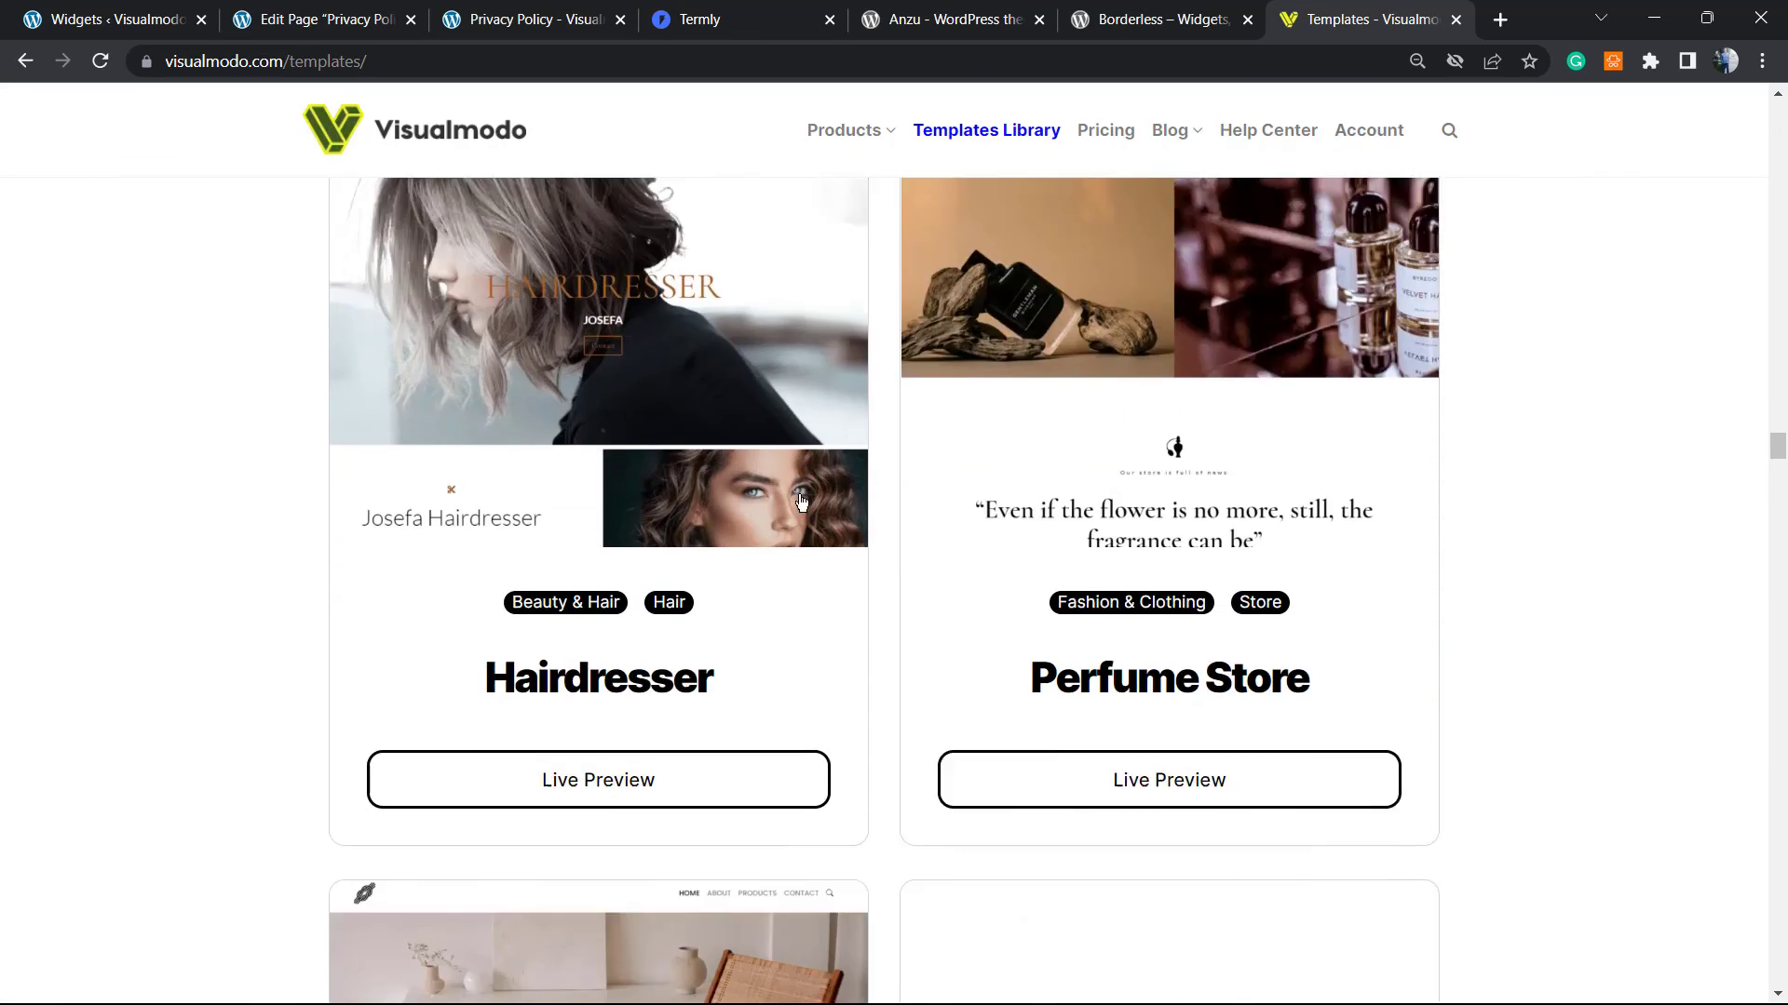